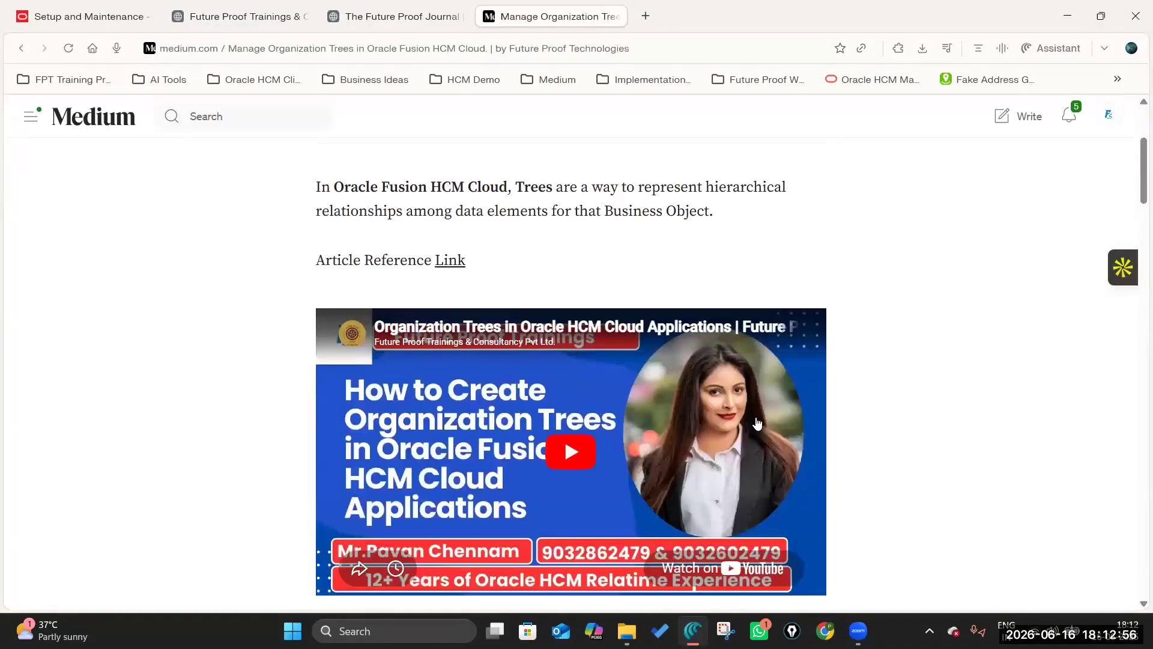
Step: Read the Medium article's list of tree types in Oracle Fusion HCM Cloud and its overview diagram
scroll(693, 388, up, 2)
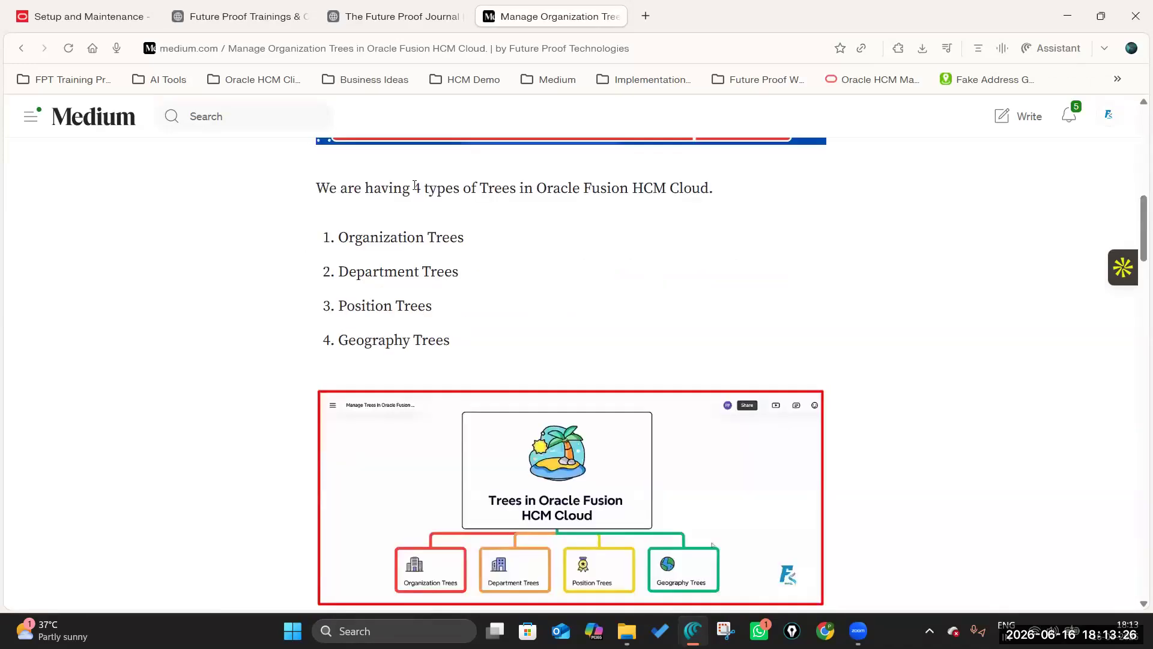
drag(413, 188, 764, 192)
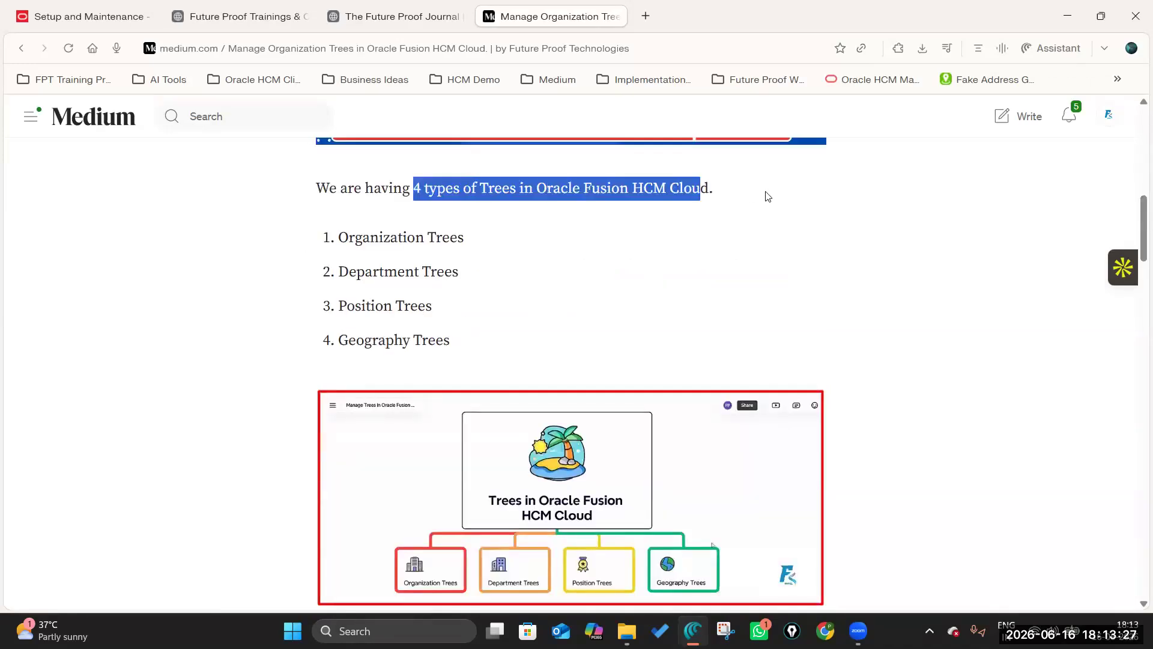
click(352, 233)
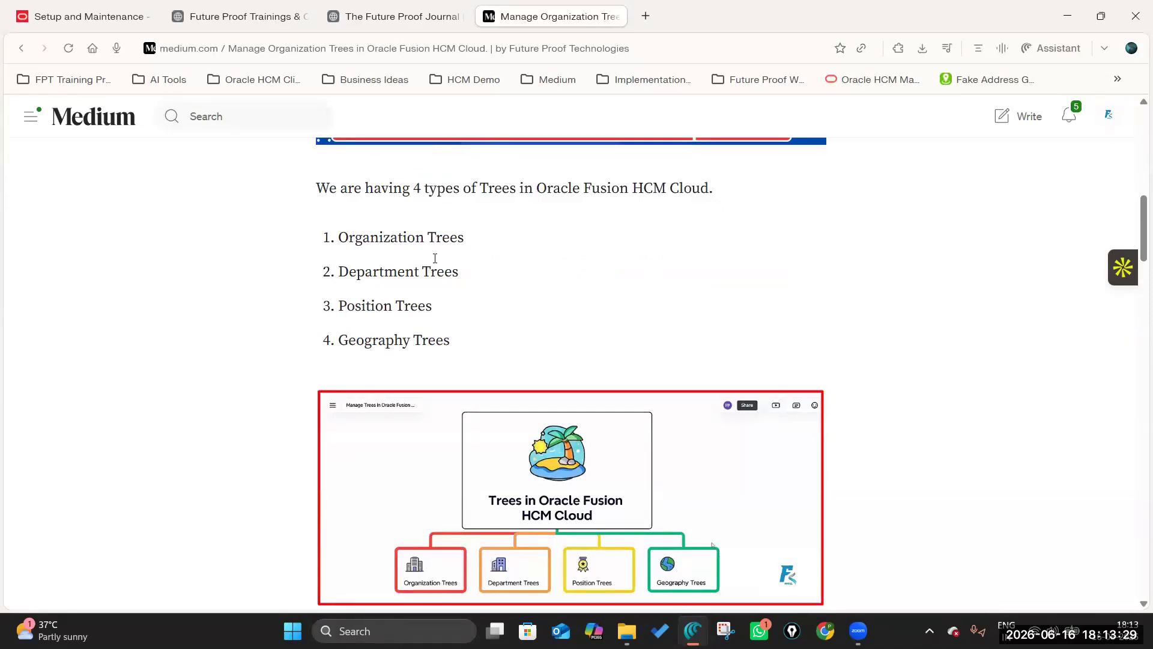
drag(455, 274, 365, 341)
click(621, 277)
scroll(585, 291, down, 6)
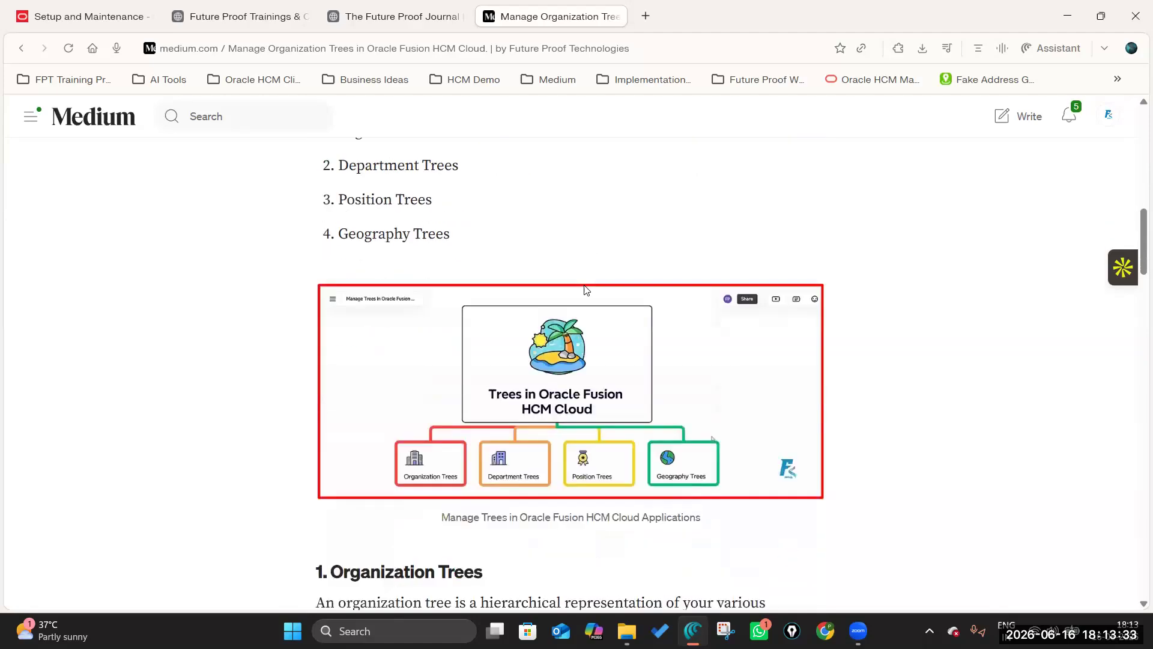
scroll(492, 362, down, 7)
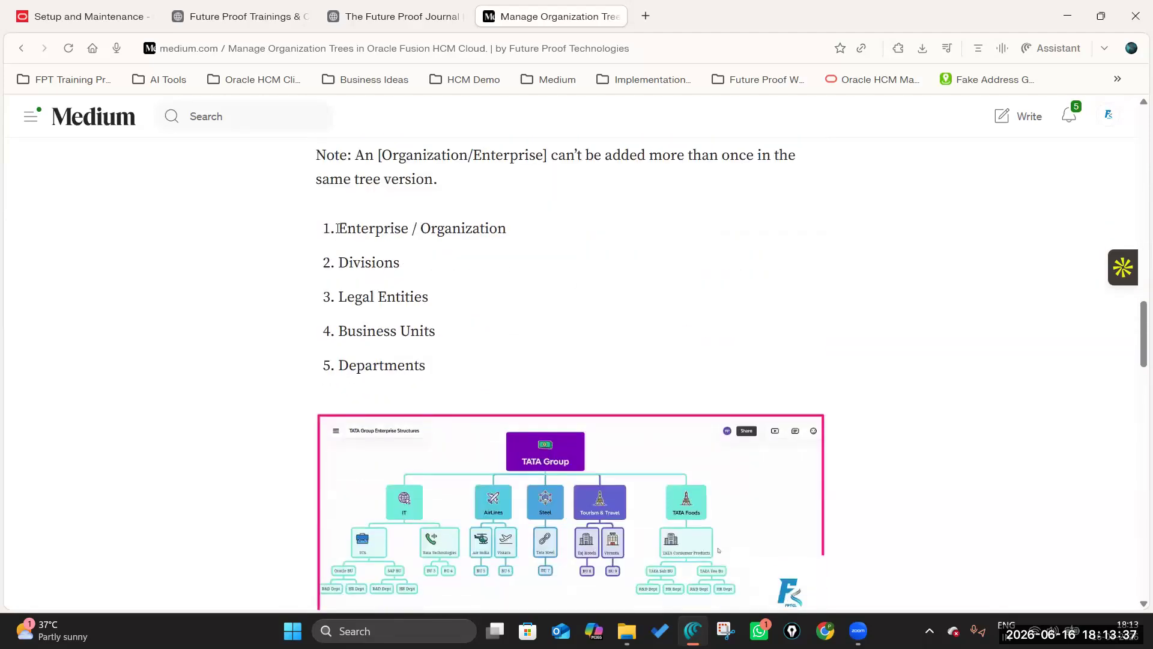
Step: Examine the organization tree levels from Enterprise down to Departments in the article, comparing them with the enlarged TATA Group diagram
drag(338, 228, 523, 232)
click(597, 236)
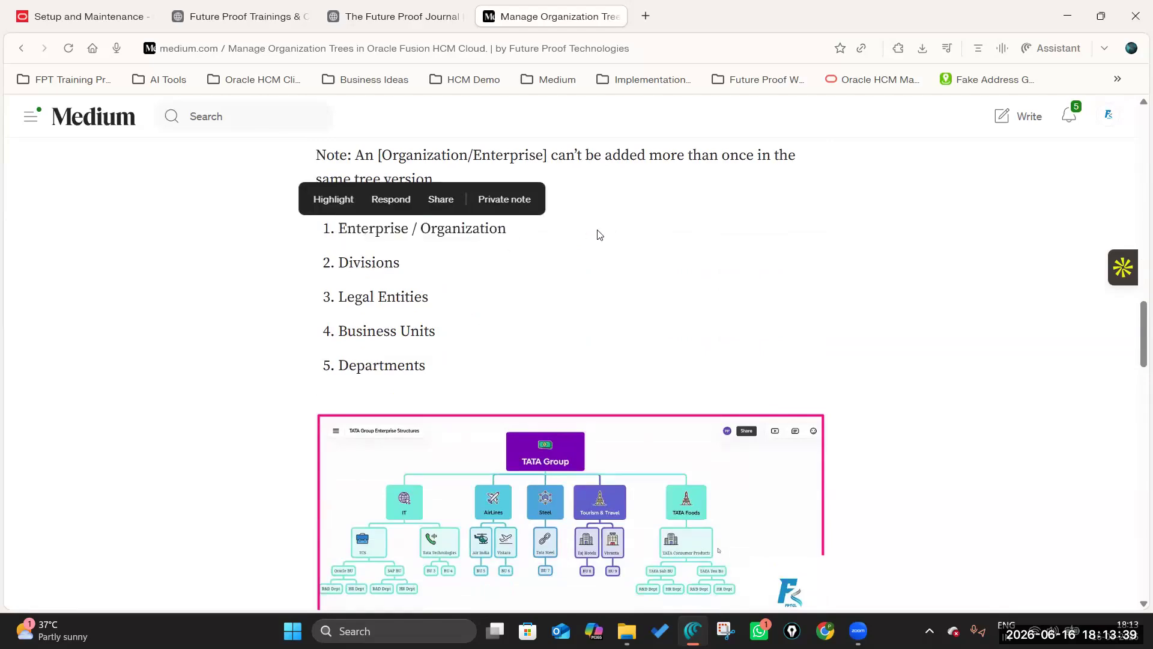
scroll(638, 348, down, 2)
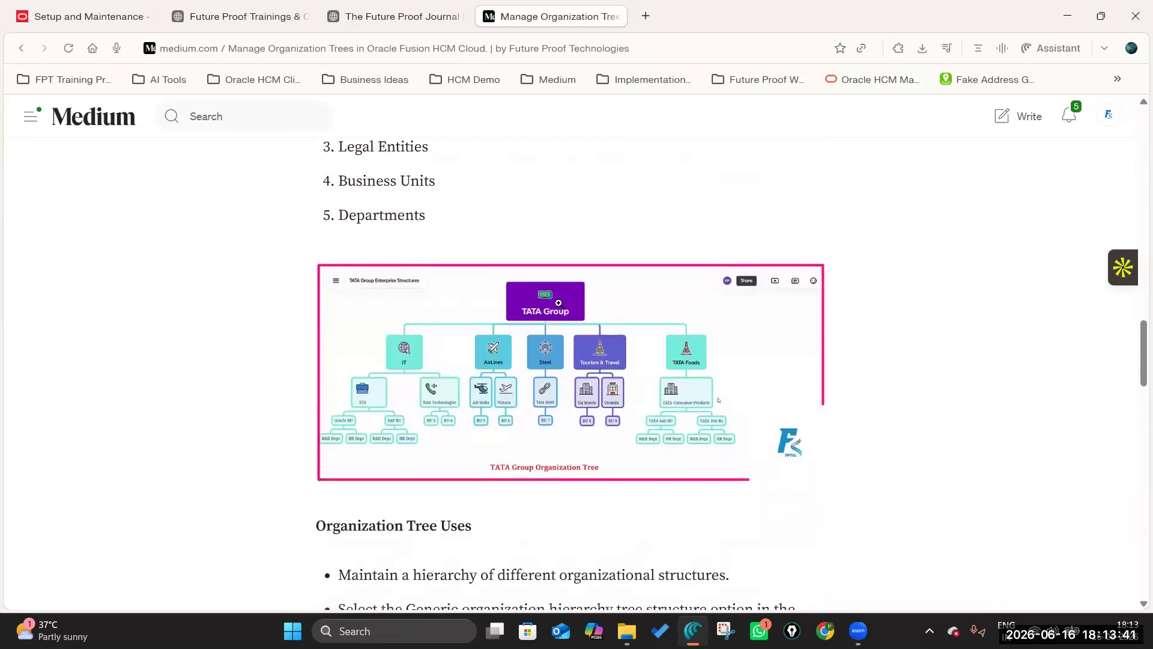
click(558, 362)
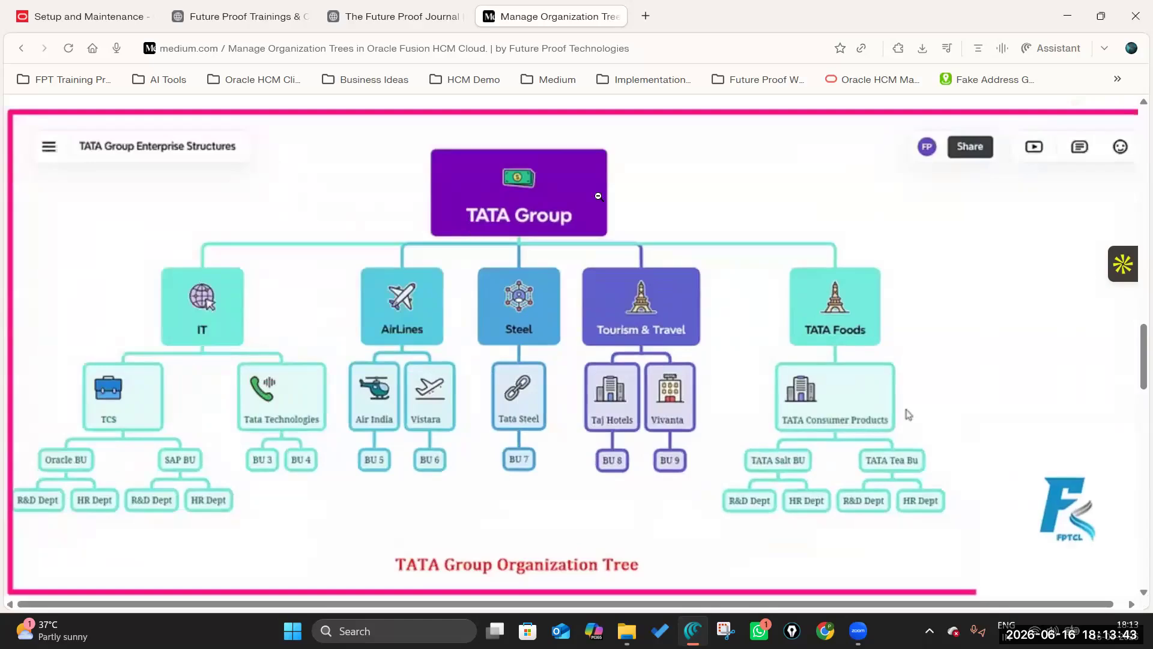
click(521, 206)
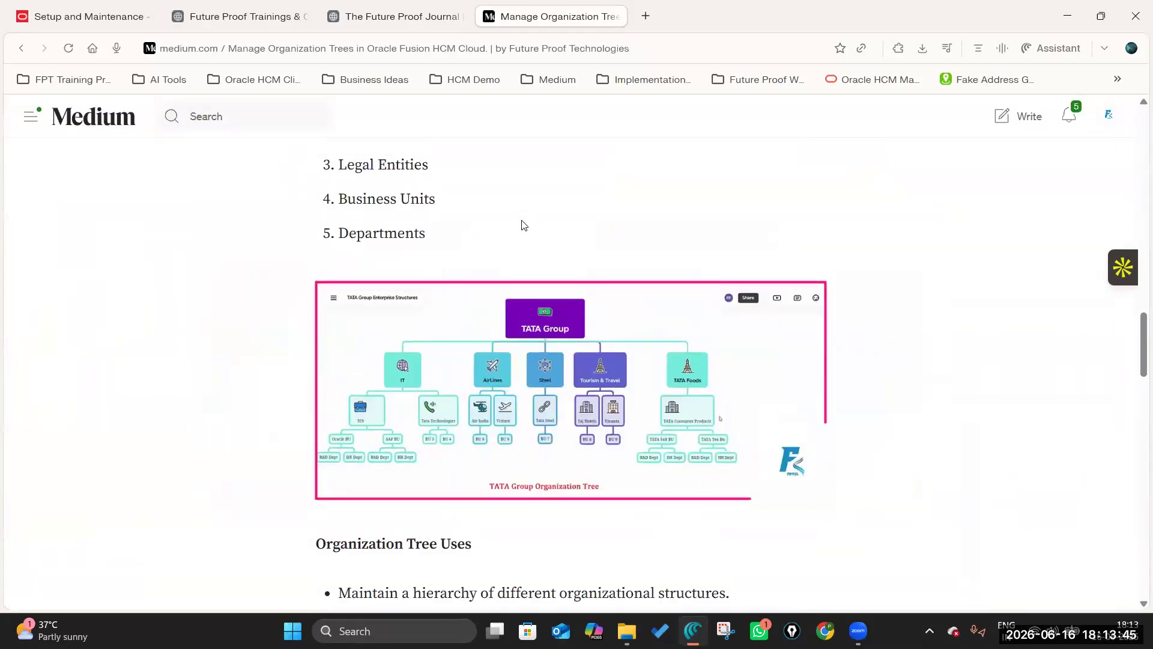
scroll(523, 219, up, 1)
drag(337, 187, 424, 190)
drag(340, 223, 456, 231)
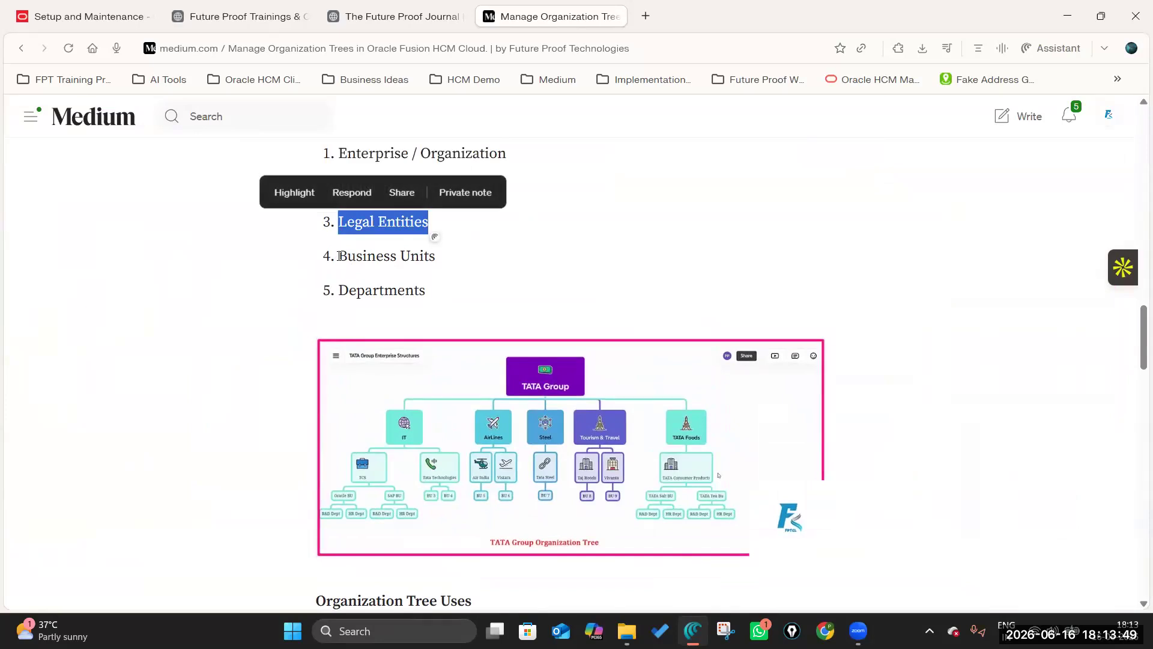
drag(339, 257, 437, 259)
drag(339, 291, 453, 304)
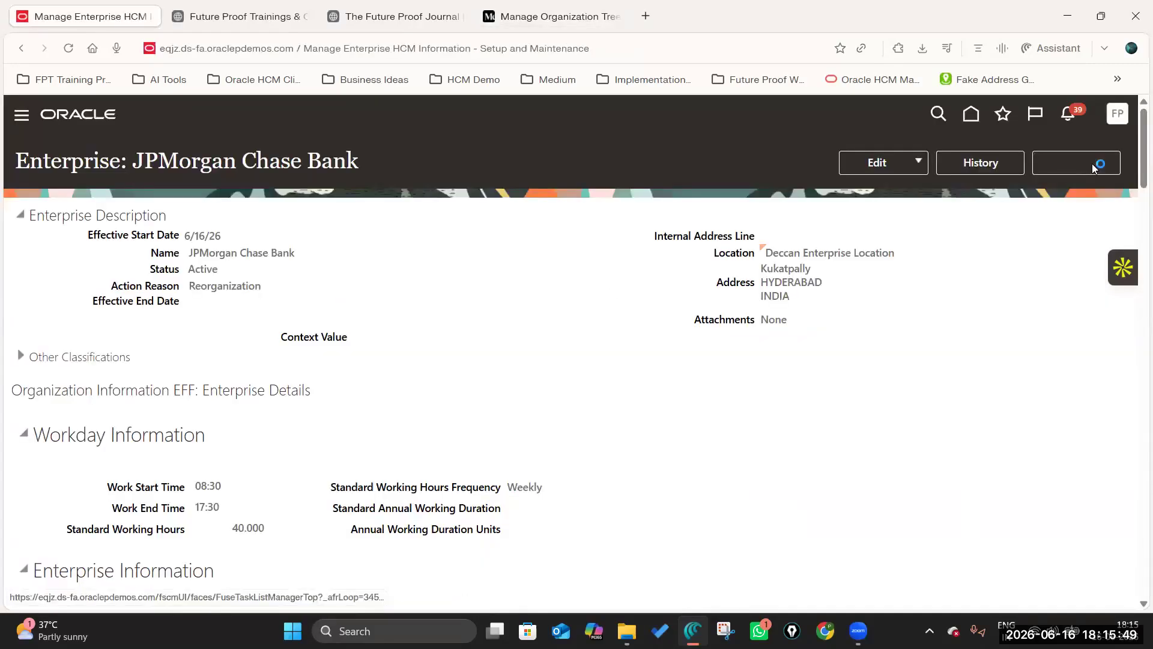
Step: Close the JPMorgan Chase Bank enterprise record in Oracle and return to the Setup and Maintenance task page
click(1101, 159)
click(1110, 157)
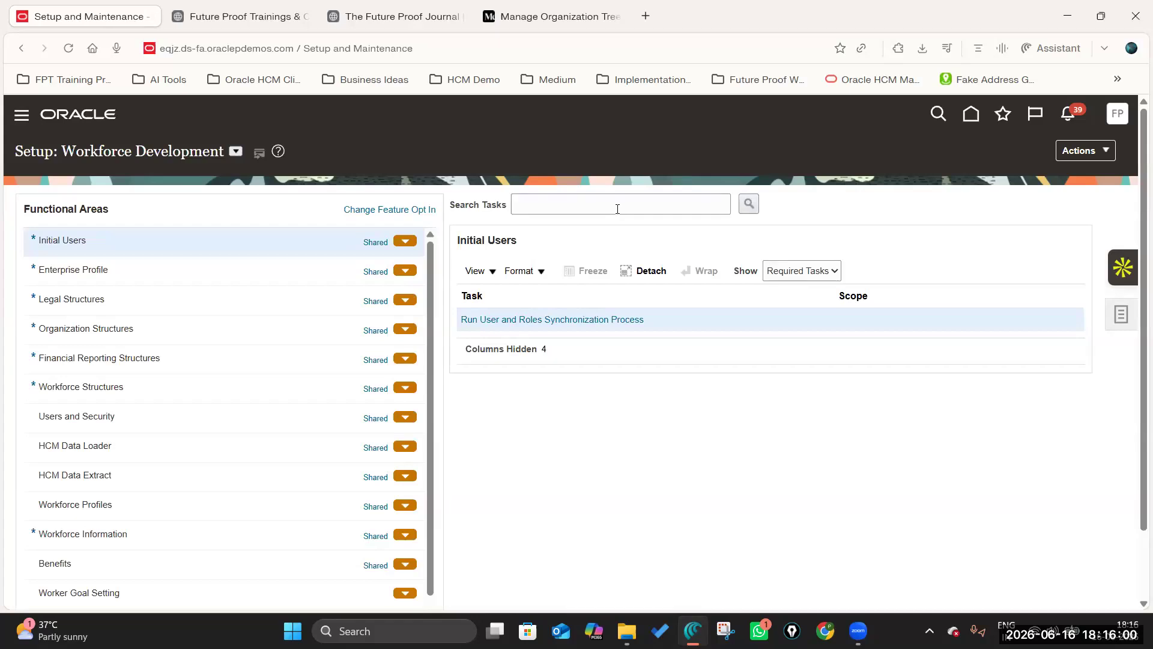
Step: Switch to File Explorer and open the JPMC_Organization_Tree HTML document from the Global HR folder
click(646, 16)
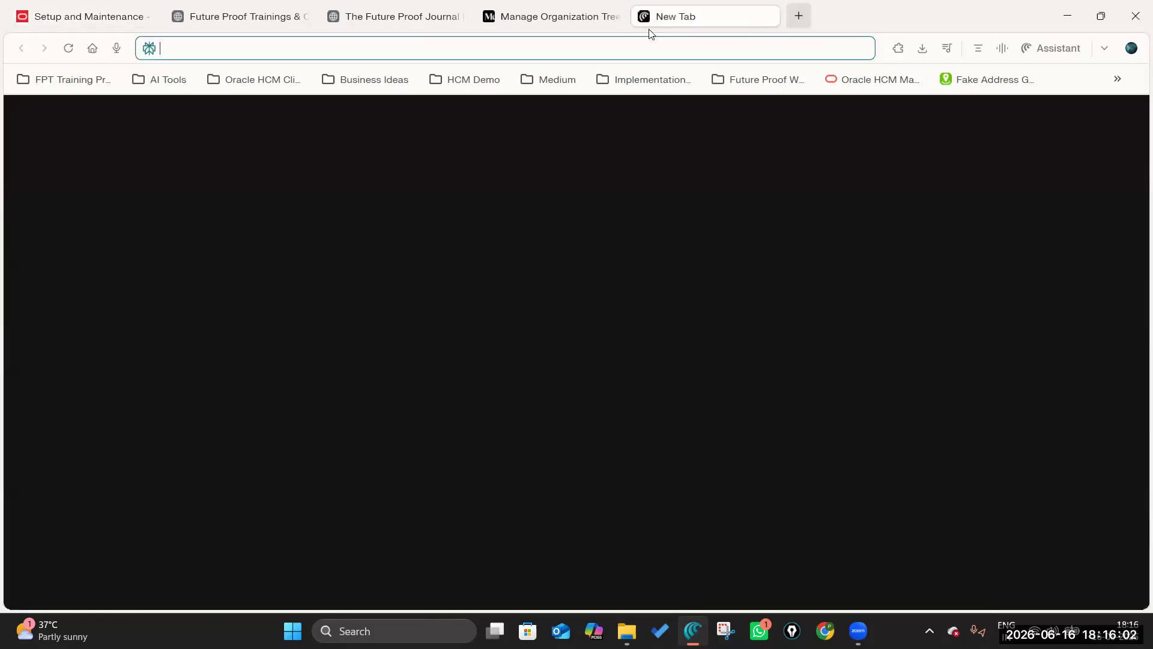
click(626, 629)
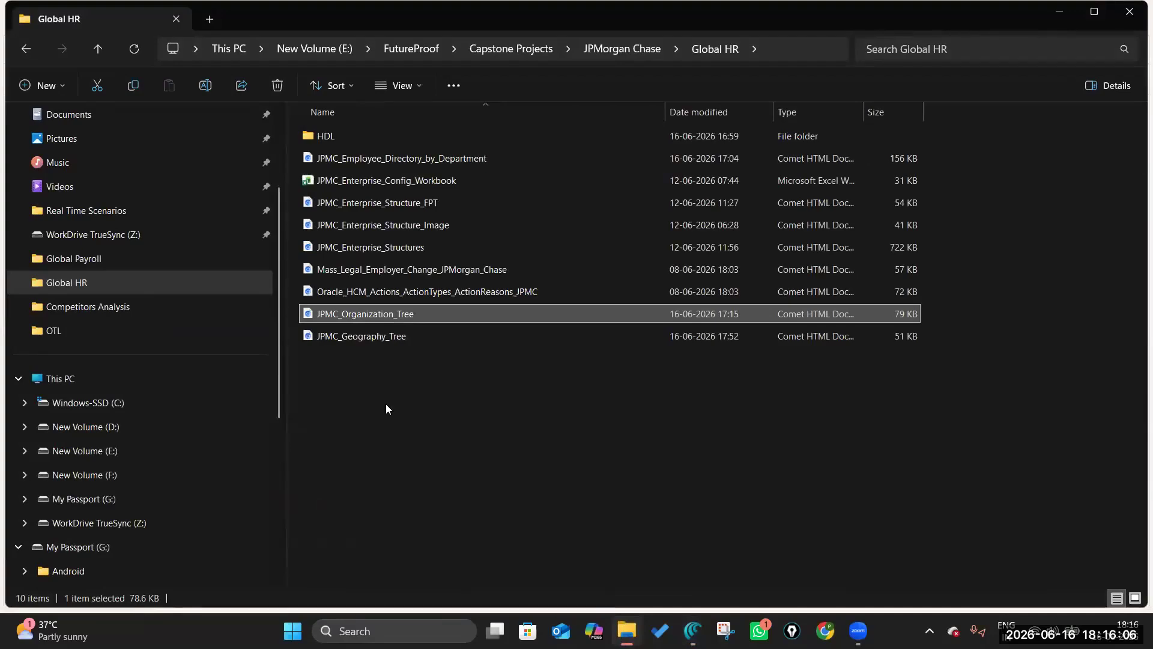
double_click(406, 314)
Step: Collapse the US, UK, Germany, India, Japan and Luxembourg legal entities in the organization tree and review the legal entity list
scroll(677, 343, down, 10)
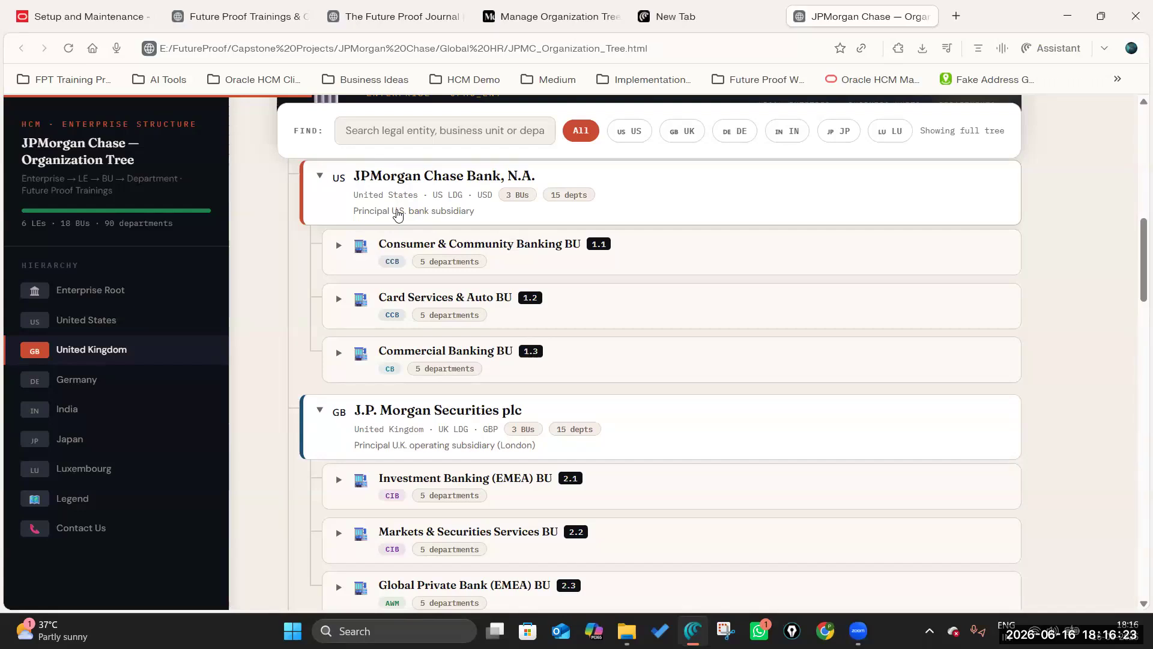
click(320, 176)
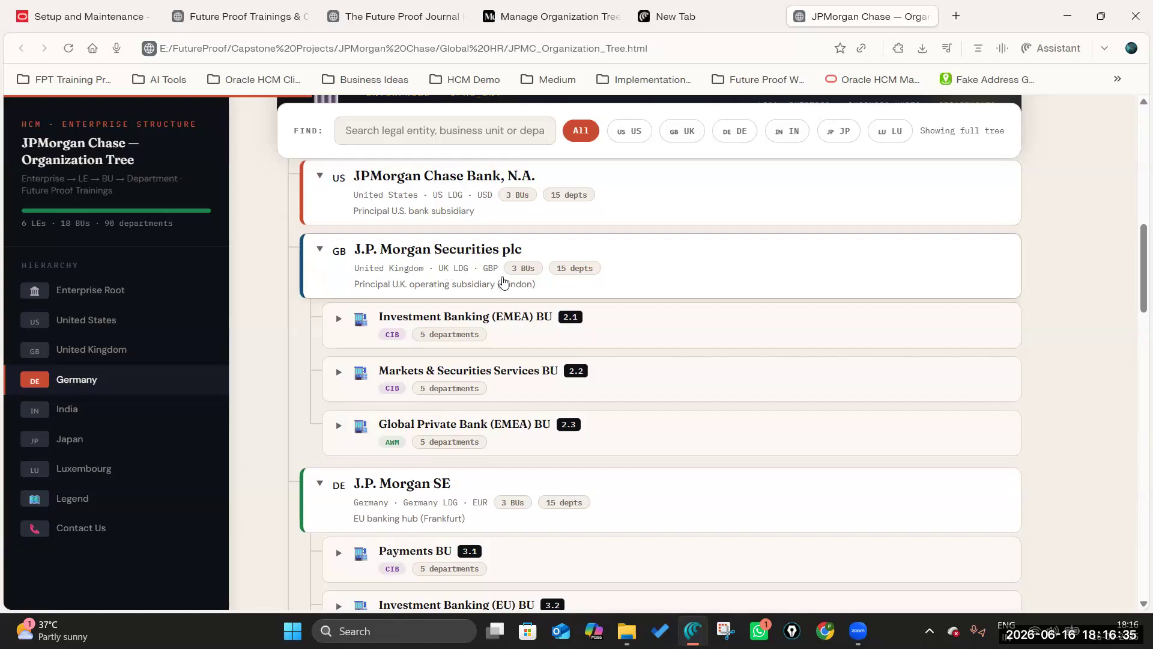
click(320, 248)
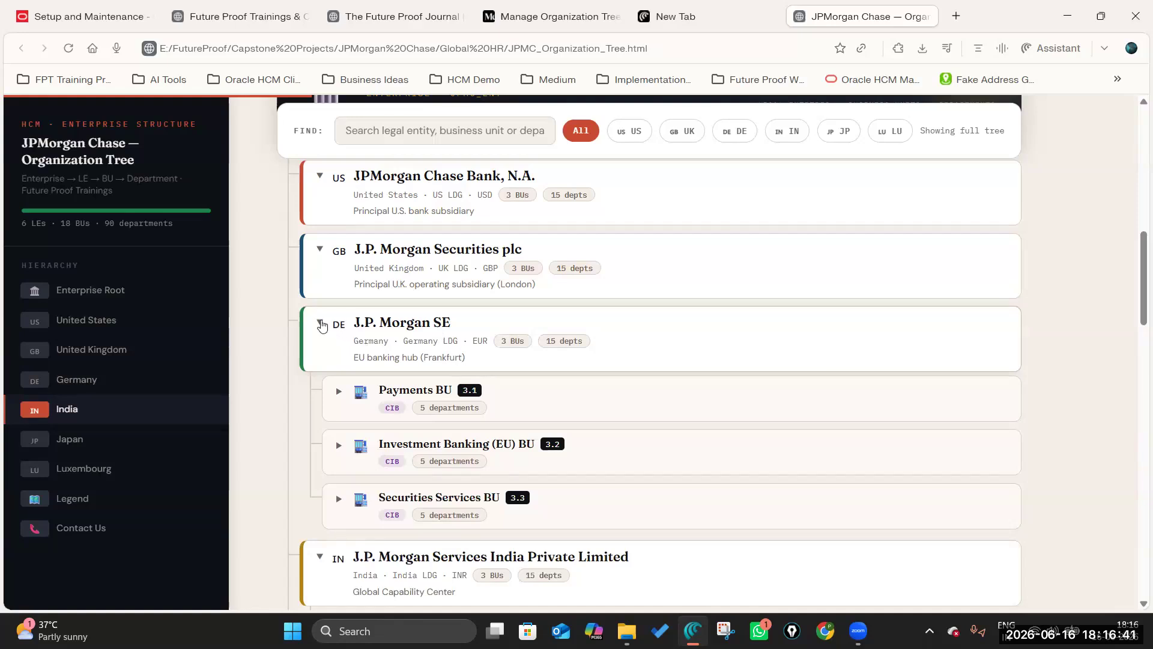
click(320, 325)
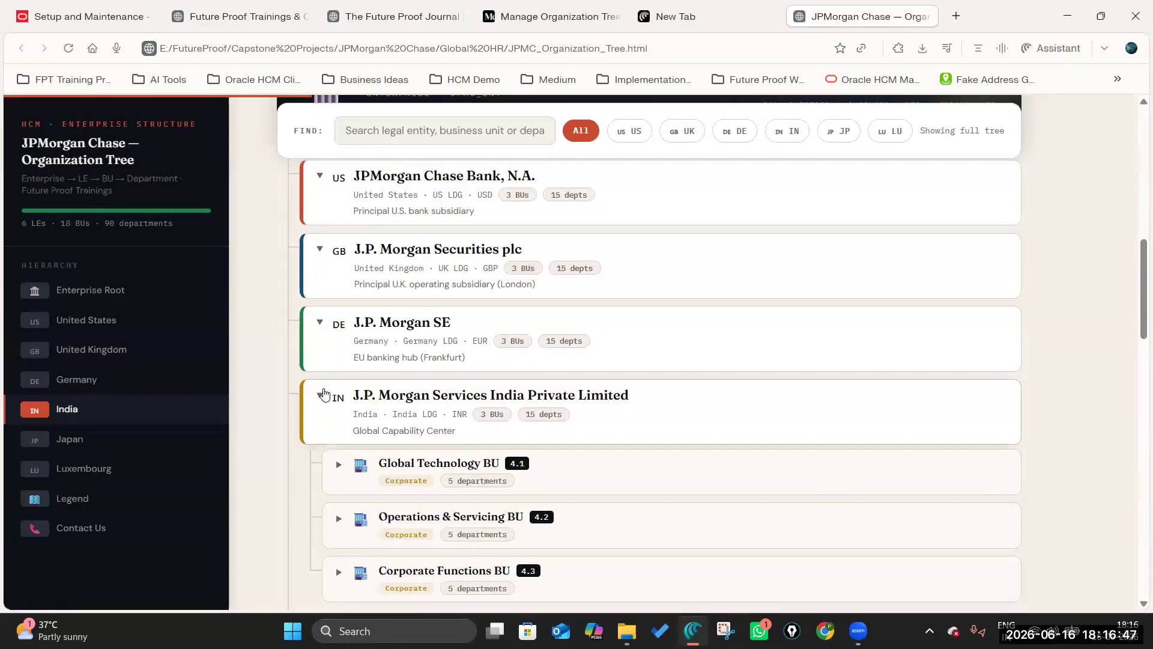
click(321, 394)
scroll(394, 412, down, 3)
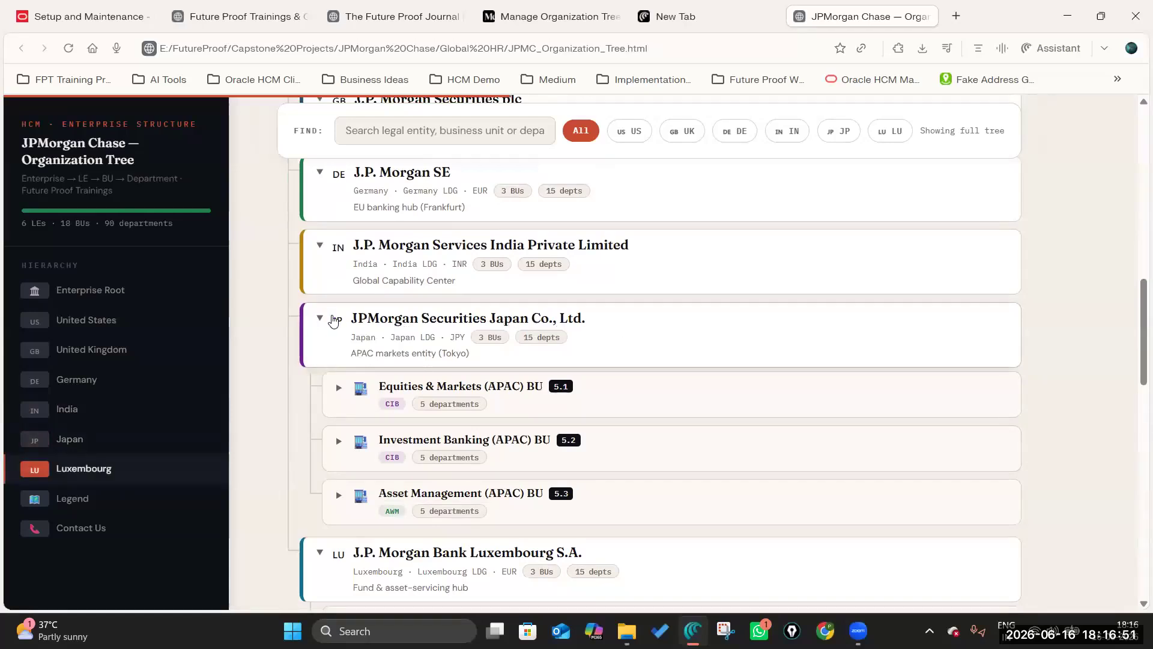
click(320, 323)
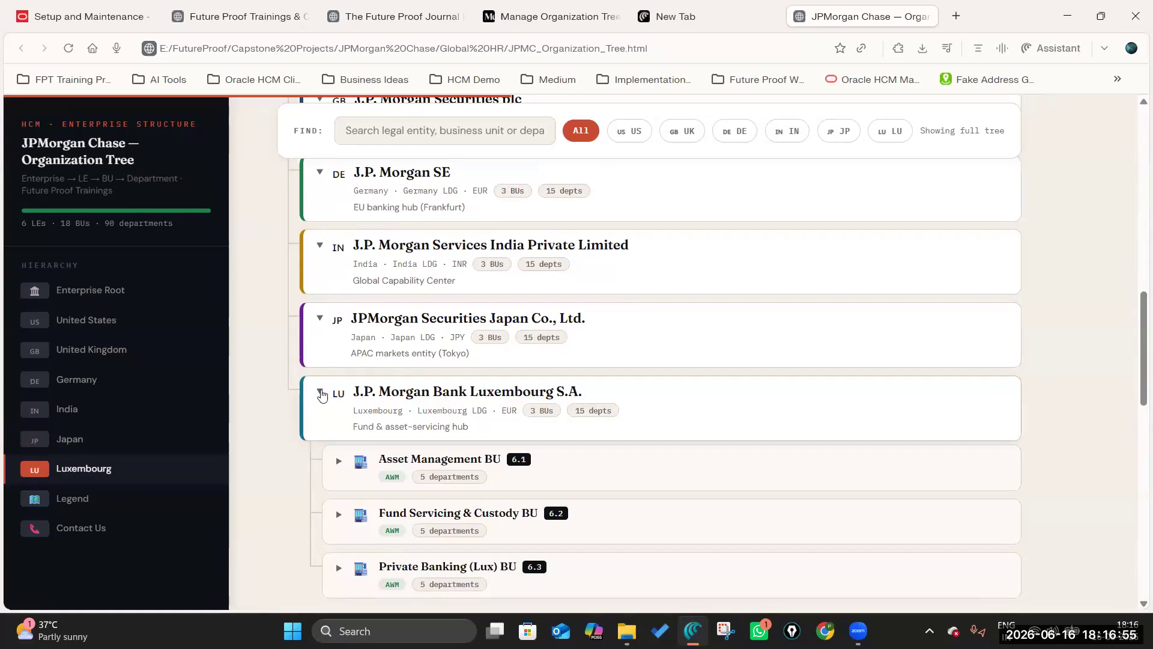
click(340, 396)
scroll(337, 408, down, 3)
scroll(335, 420, up, 5)
scroll(335, 421, up, 2)
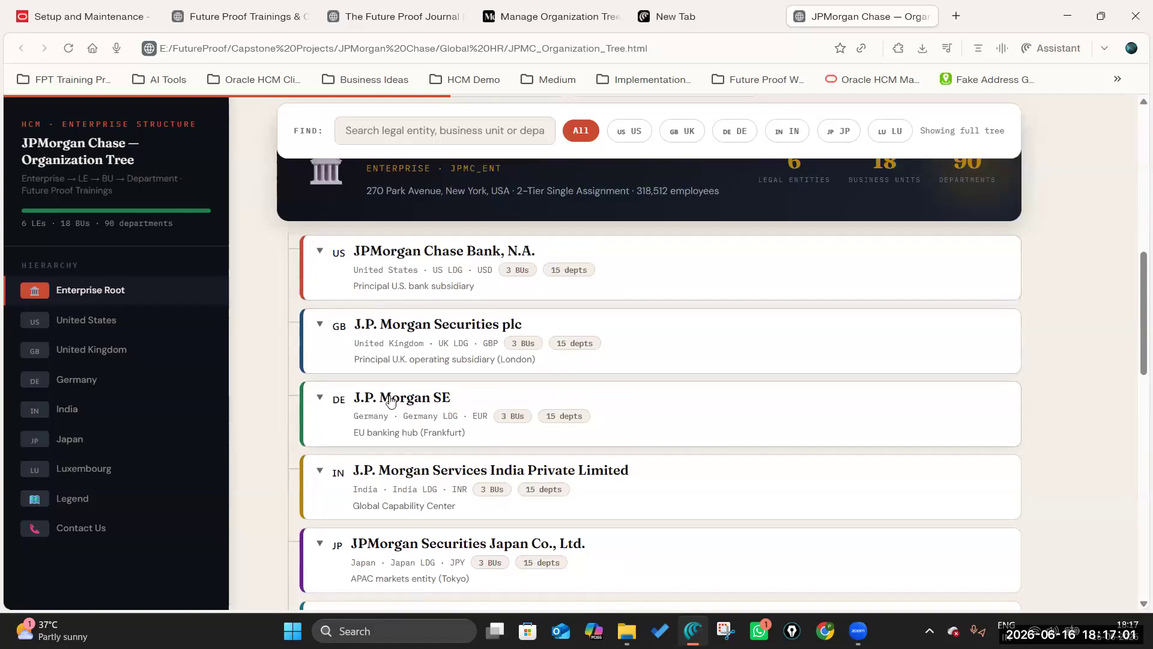
scroll(391, 421, down, 2)
scroll(391, 443, down, 4)
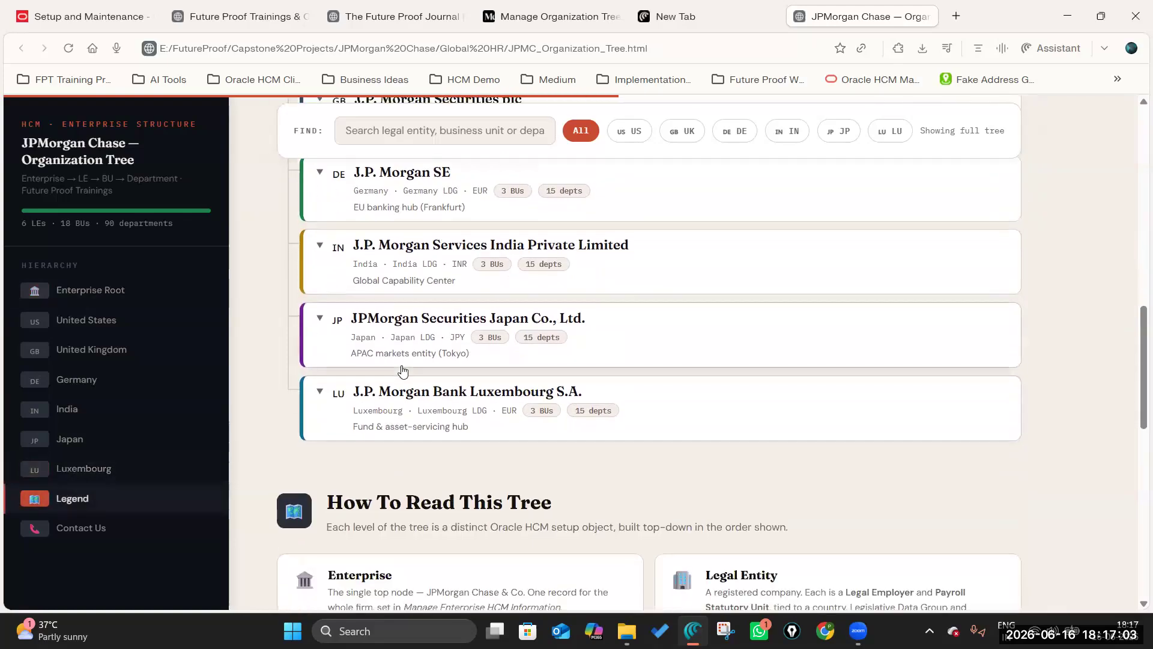
Step: Set the enterprise's Name in Oracle to JPMorgan Chase & Co., using the name at the organization tree's root, and submit the change
scroll(403, 369, up, 5)
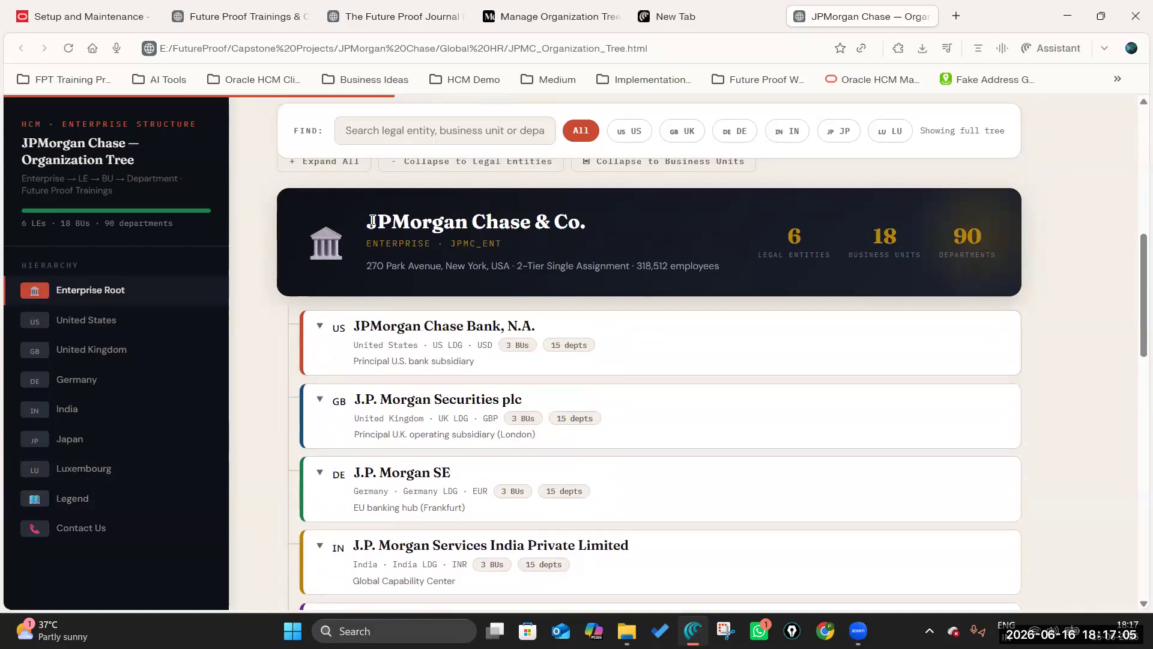
drag(370, 221, 597, 226)
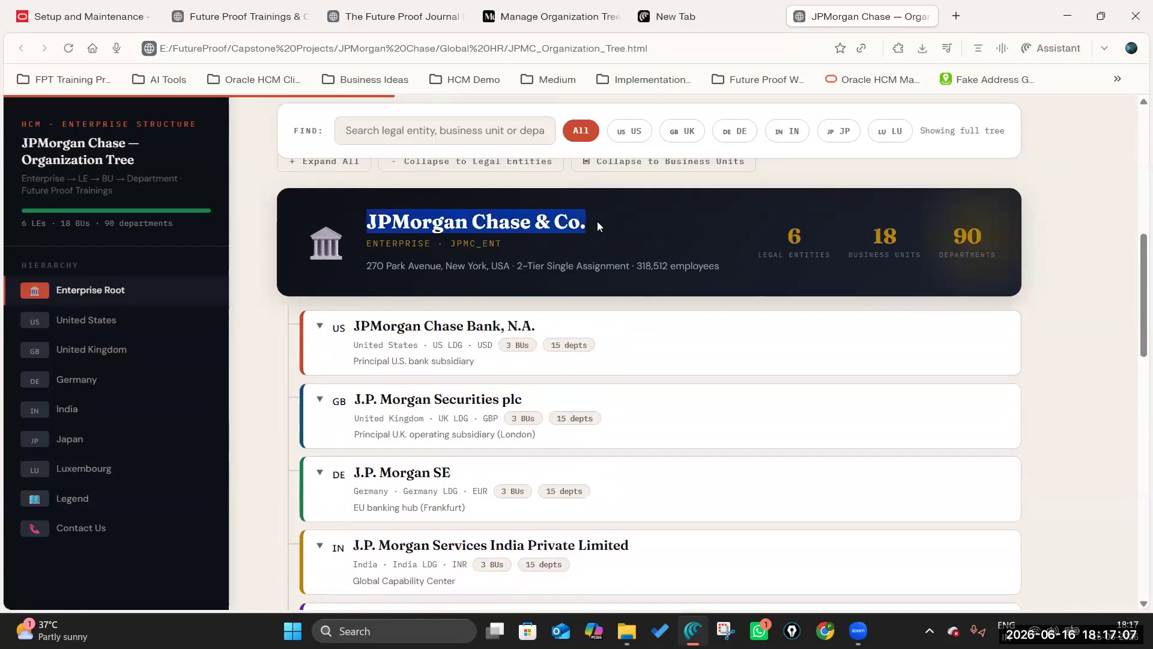
click(469, 208)
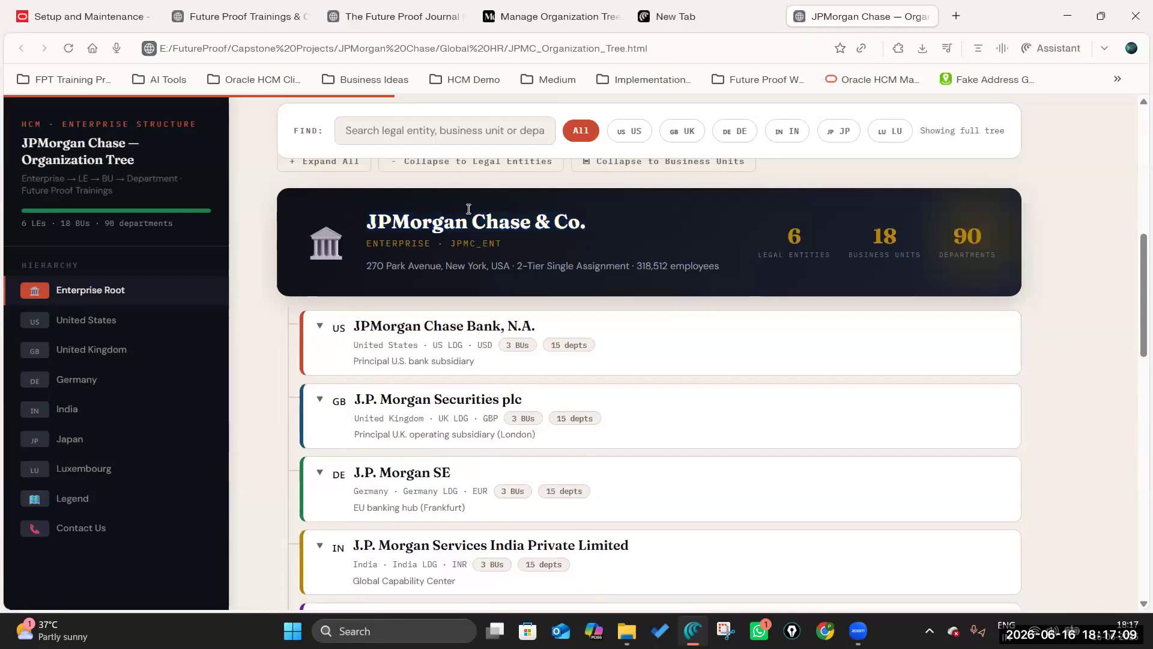
drag(372, 217, 591, 219)
click(542, 221)
drag(369, 220, 585, 223)
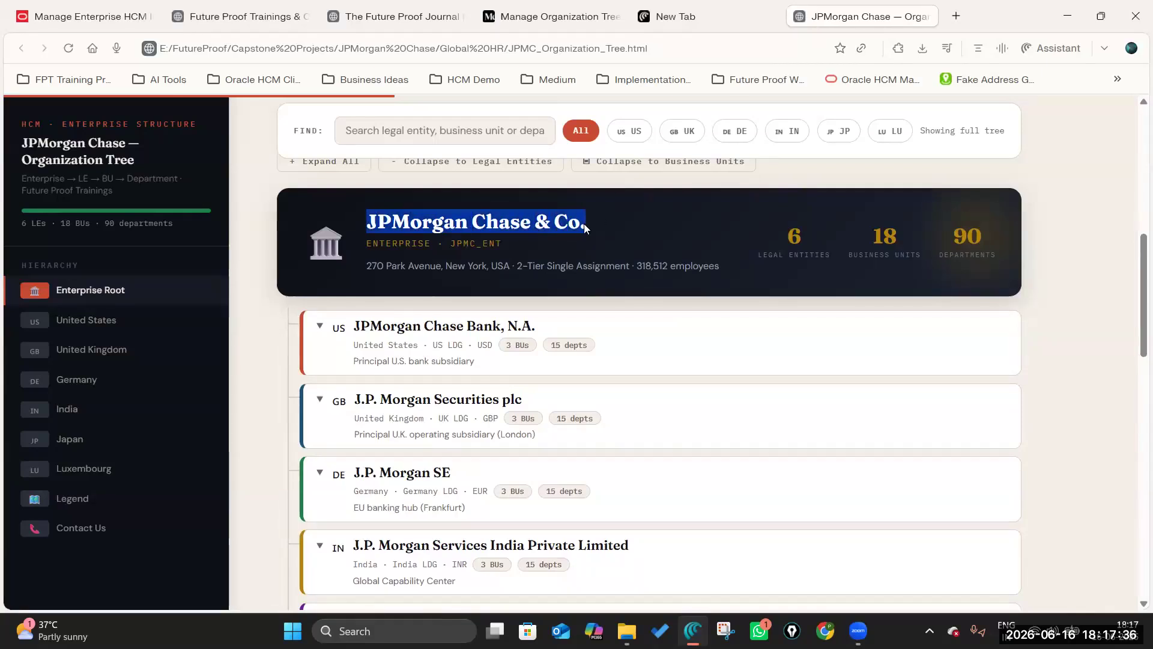
key(ctrl+Tab)
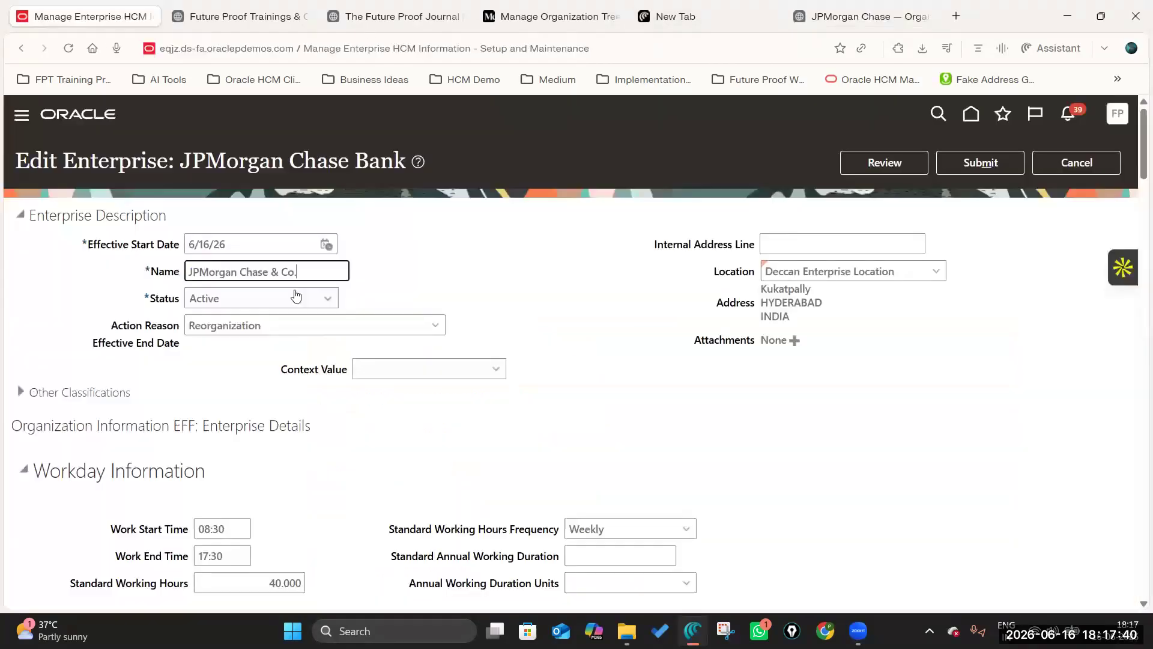
click(966, 167)
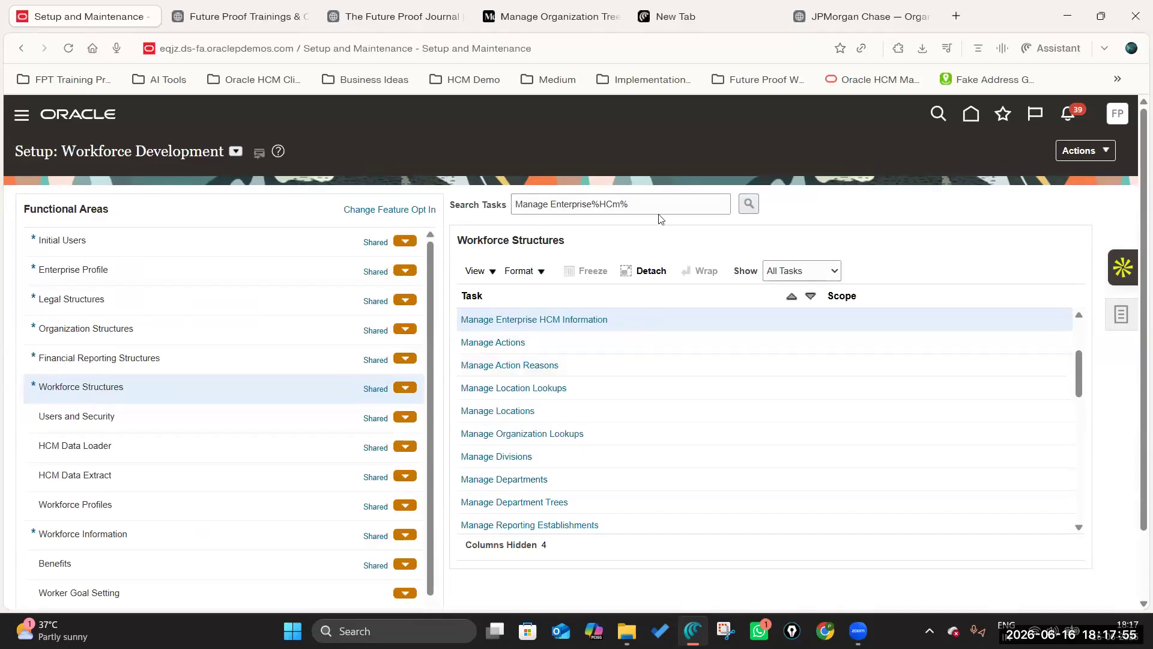
Step: Expand JPMorgan Chase Bank, N.A. in the organization tree document, examine the departments under its Consumer & Community Banking BU, and collapse that BU
click(868, 18)
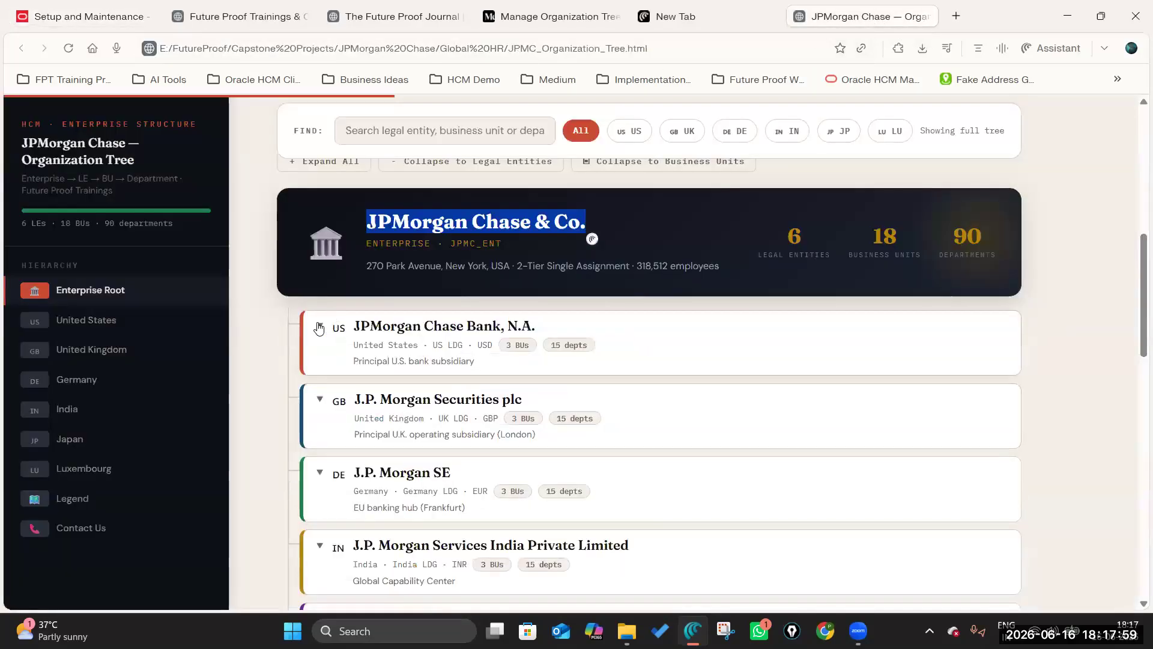
click(320, 329)
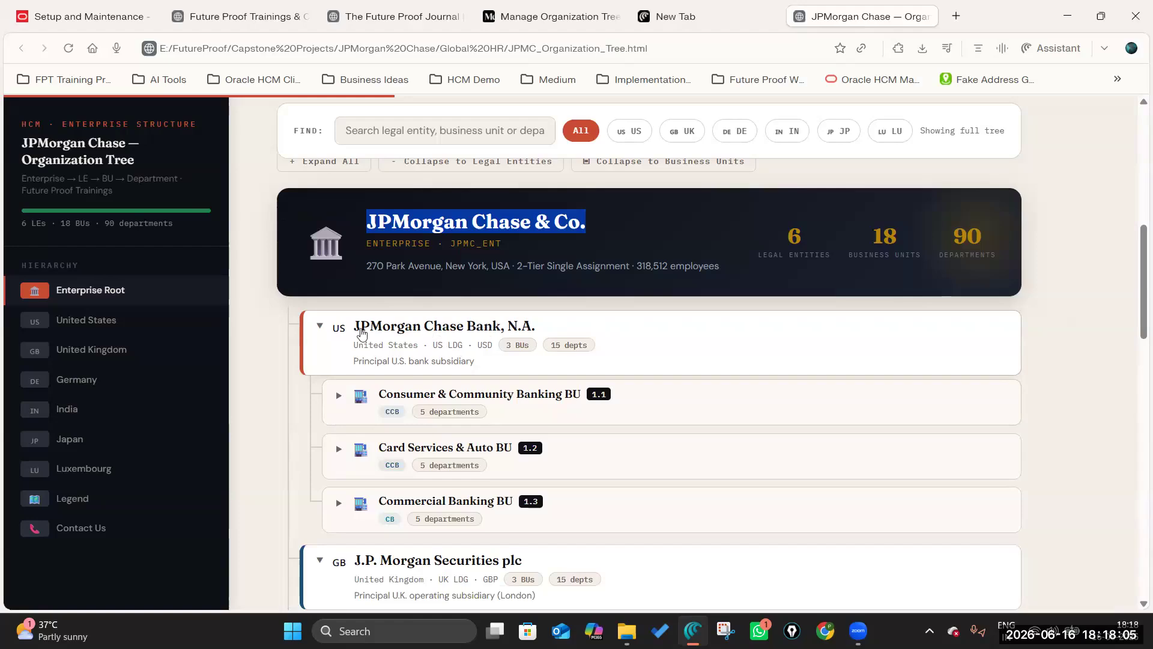
click(339, 396)
scroll(506, 426, down, 4)
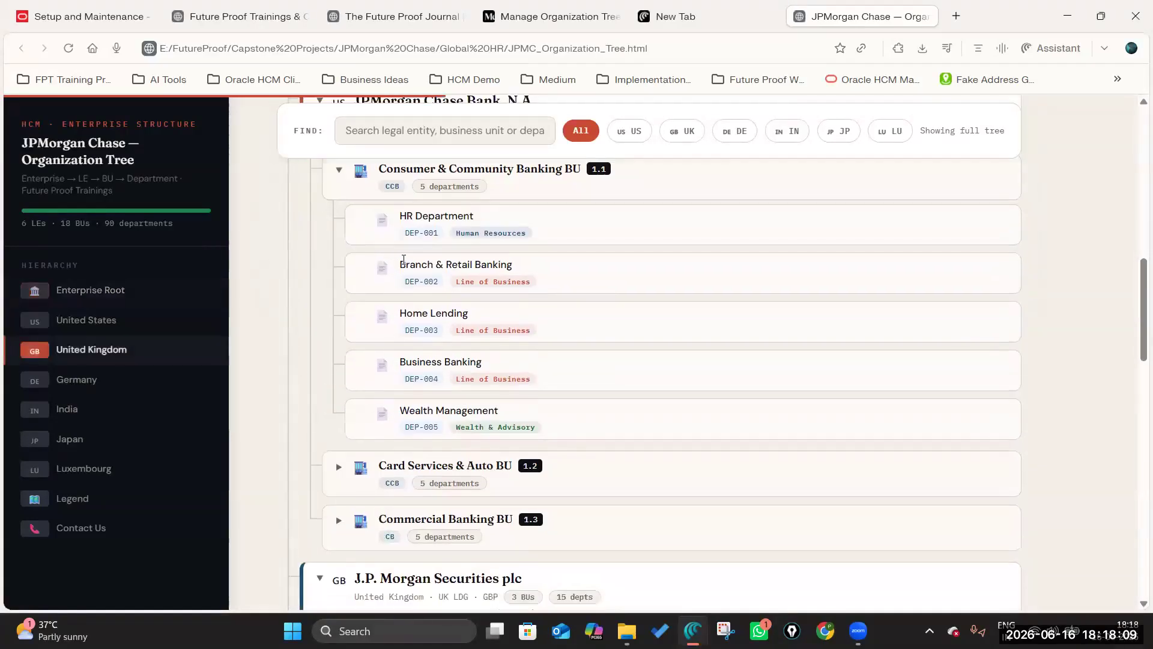
scroll(541, 258, up, 1)
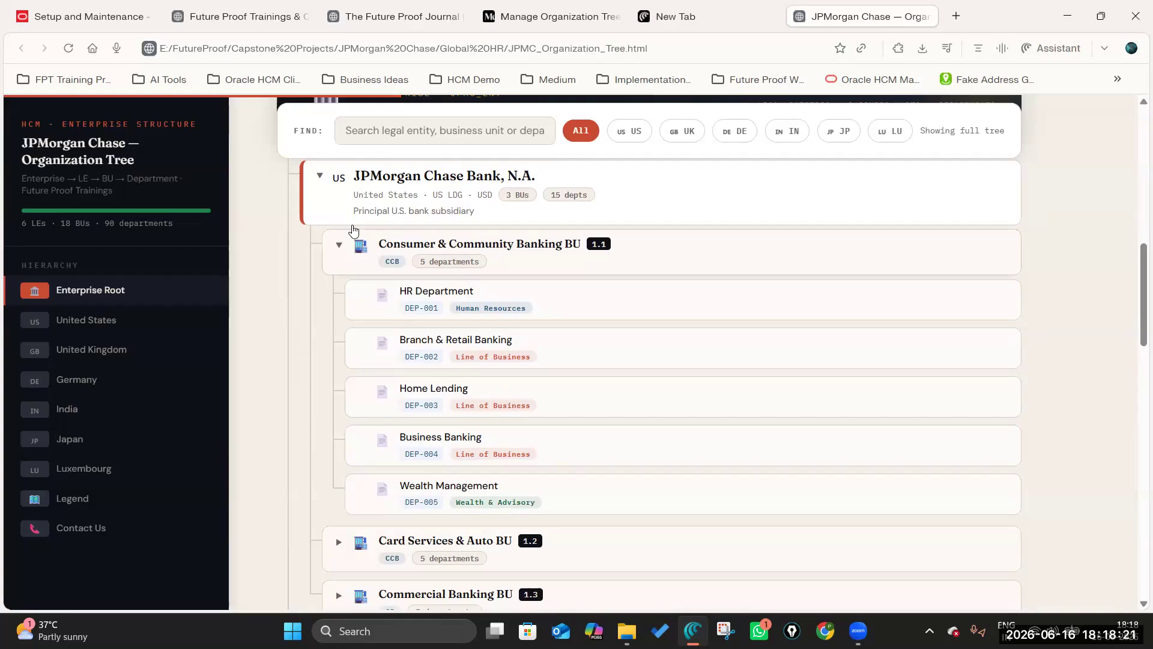
click(338, 246)
scroll(516, 318, up, 2)
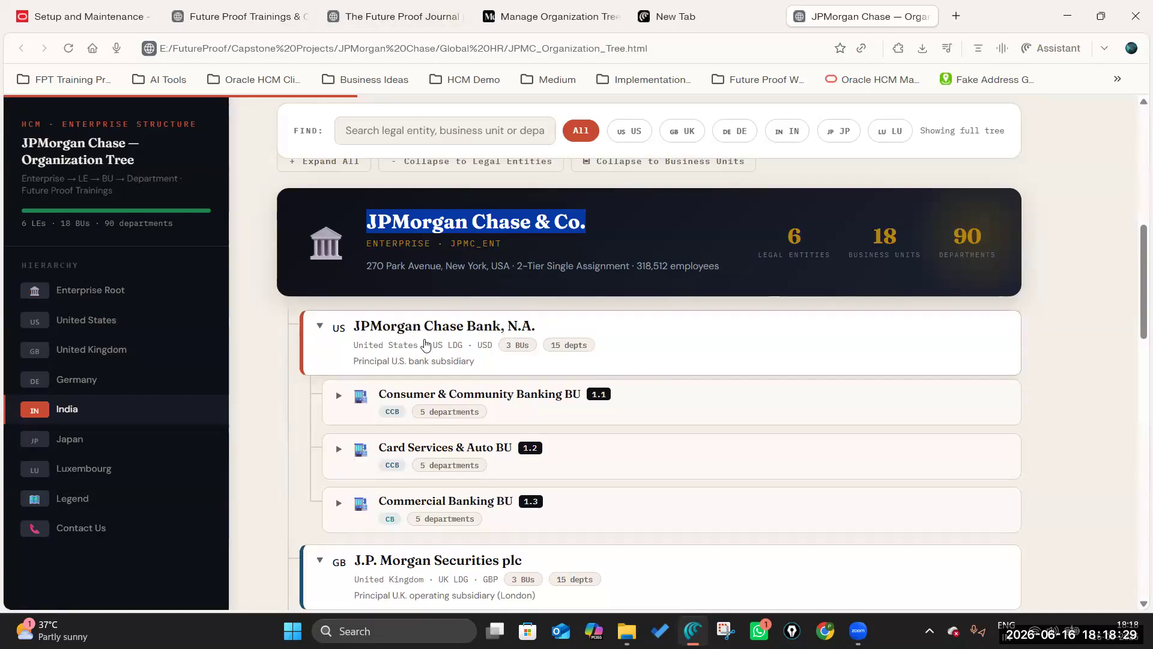
Step: Search the setup tasks in Oracle Setup and Maintenance for "Manage Legal Entity"
click(84, 16)
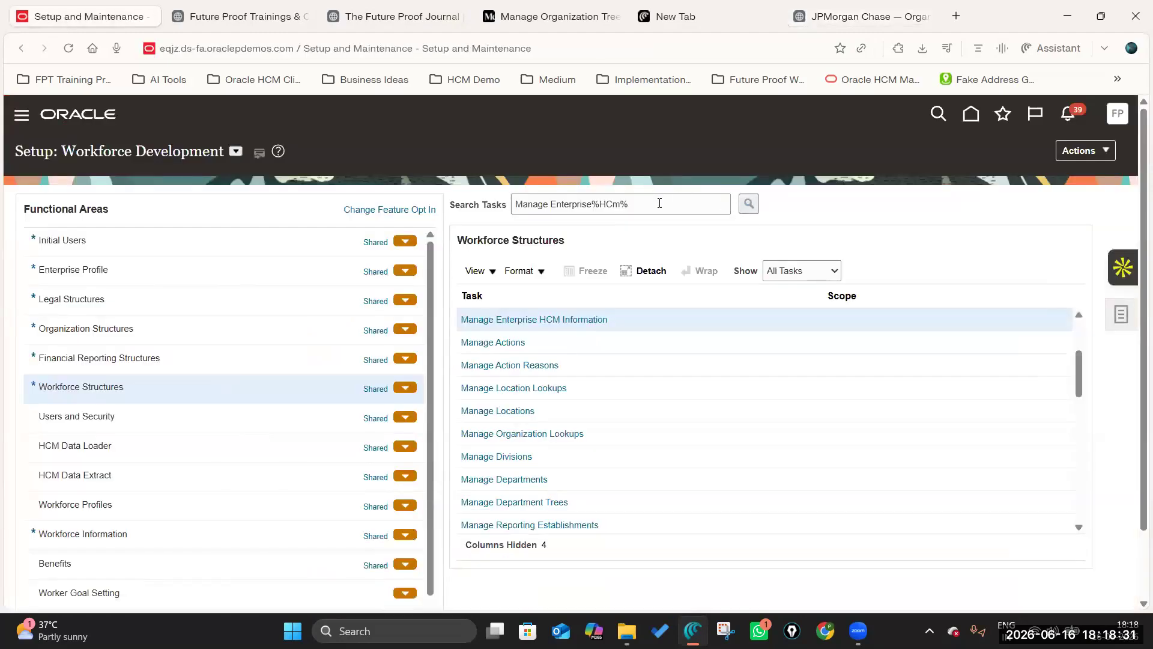
triple_click(658, 203)
key(BackSpace)
text(Manage Legal Entity)
key(Return)
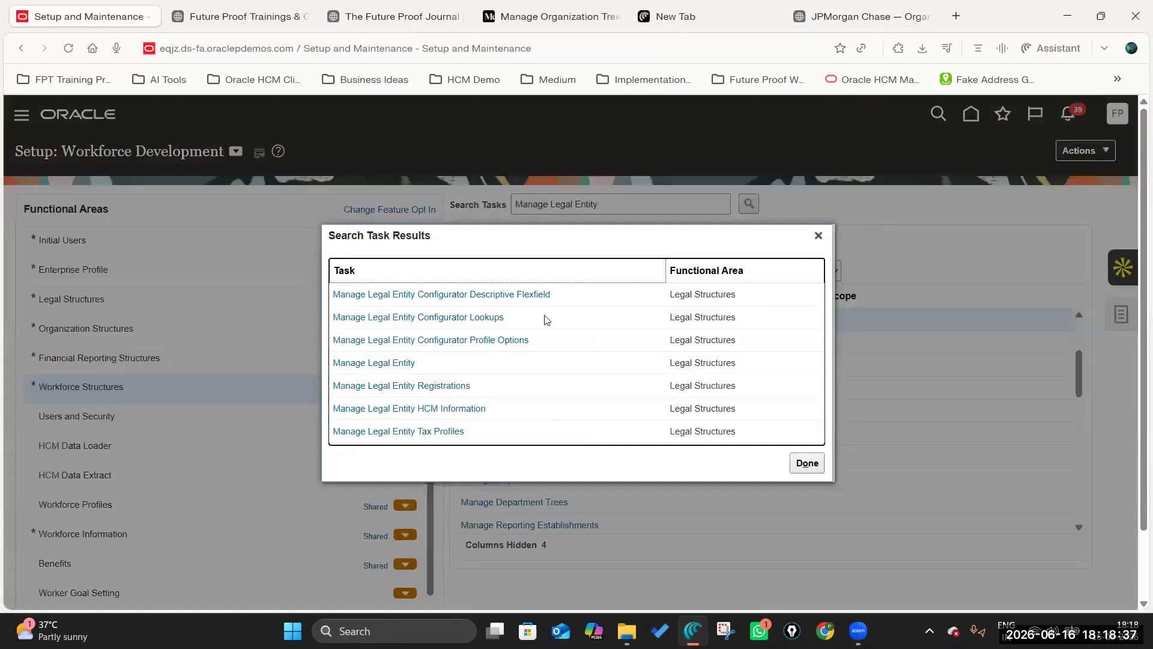
Step: Open the Manage Legal Entity task under Legal Structures and close it to return to the setup task list
click(339, 363)
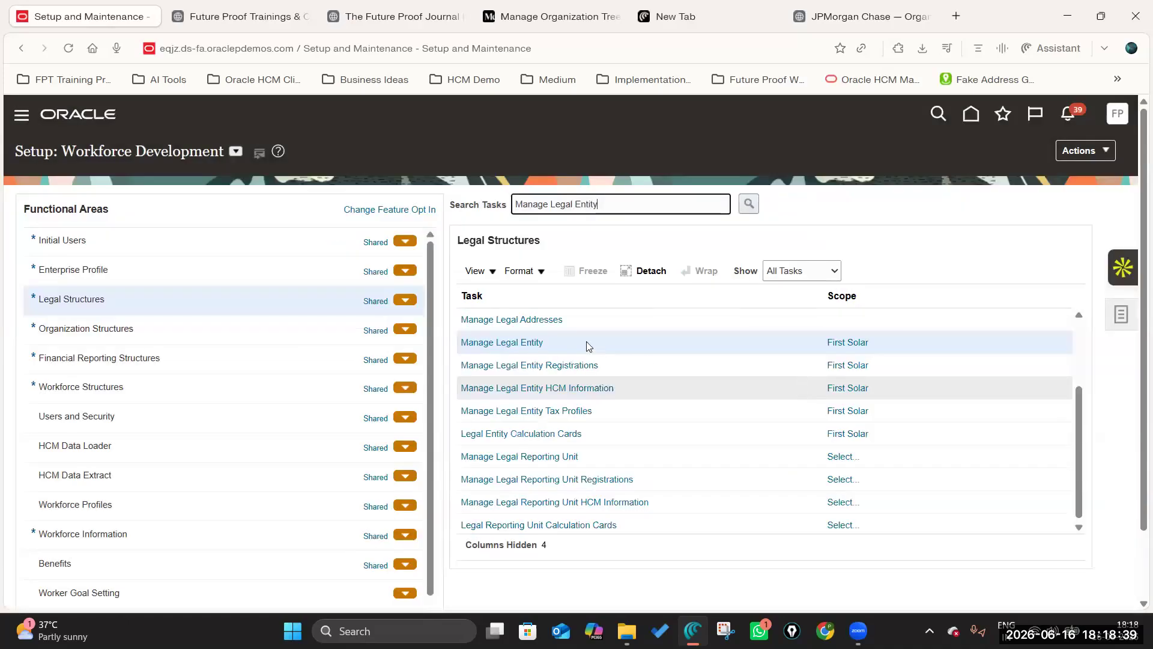
click(523, 345)
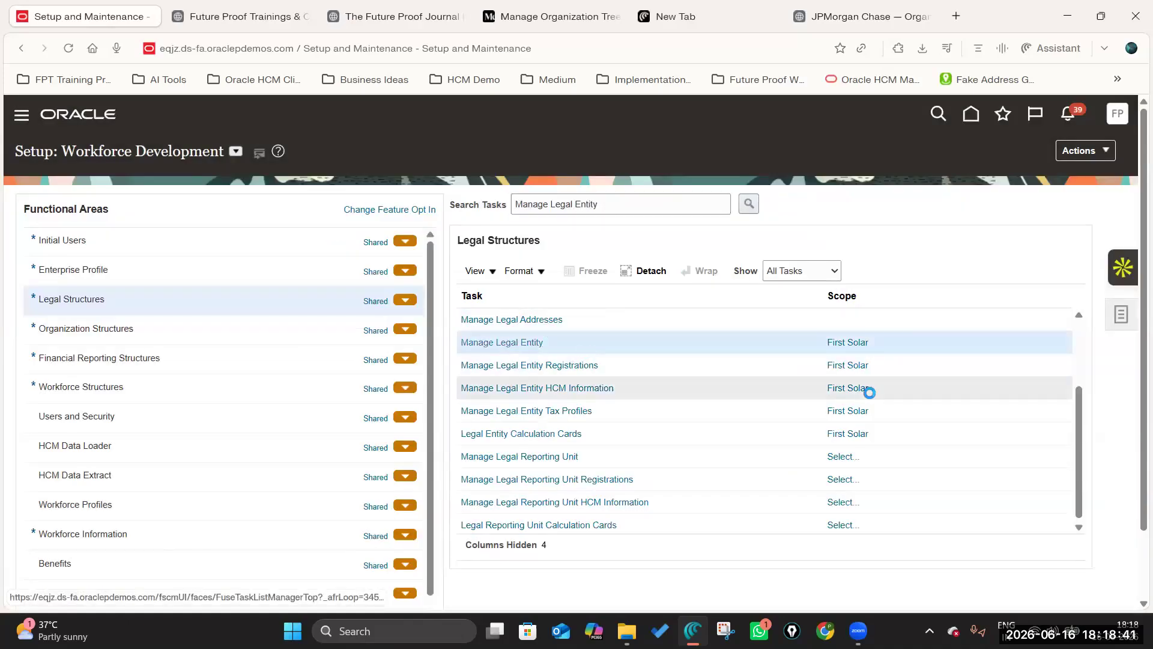
click(1045, 153)
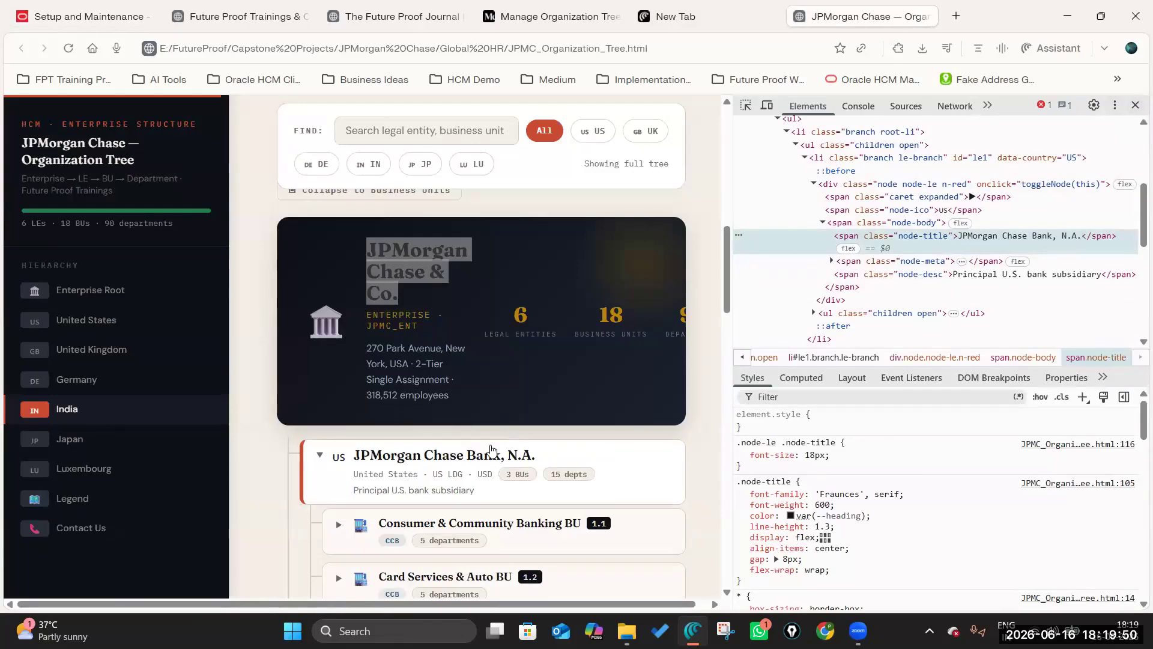
Step: Get the name of the Consumer & Community Banking BU from the organization tree document and return to Oracle Setup and Maintenance
scroll(345, 384, down, 2)
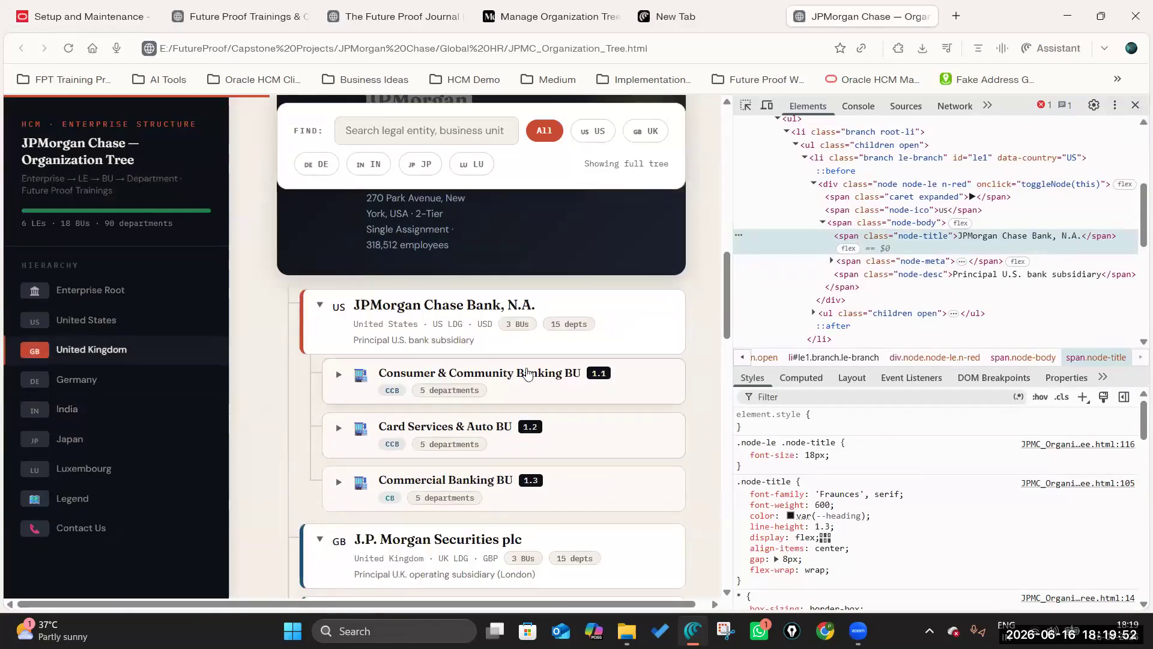
click(340, 376)
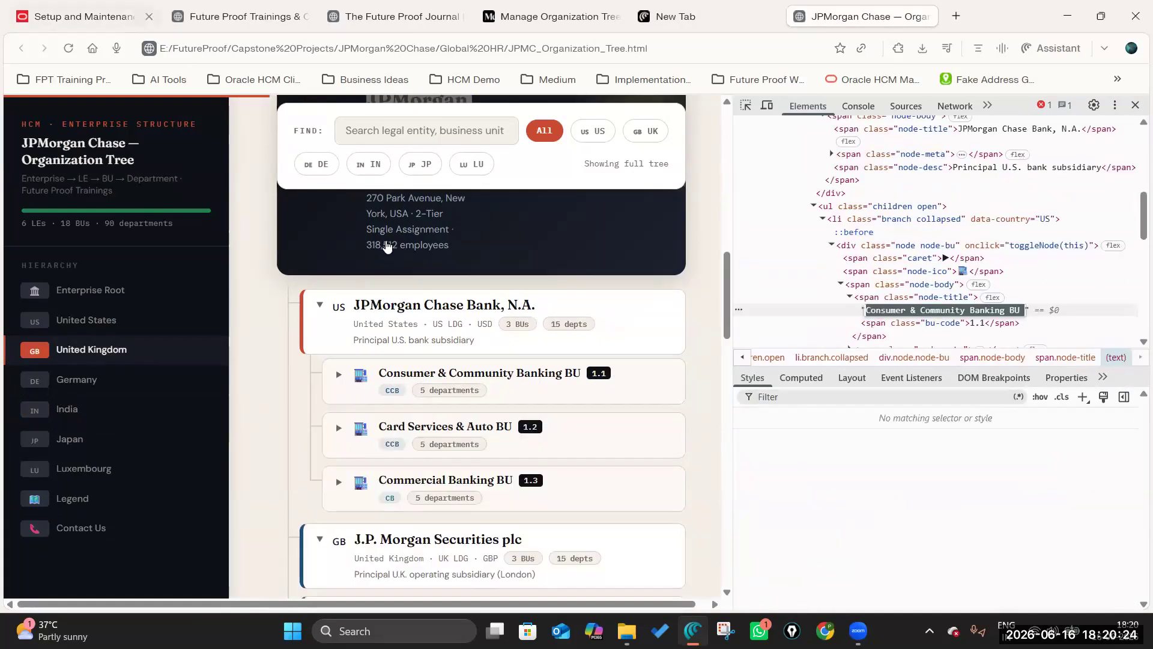
click(84, 16)
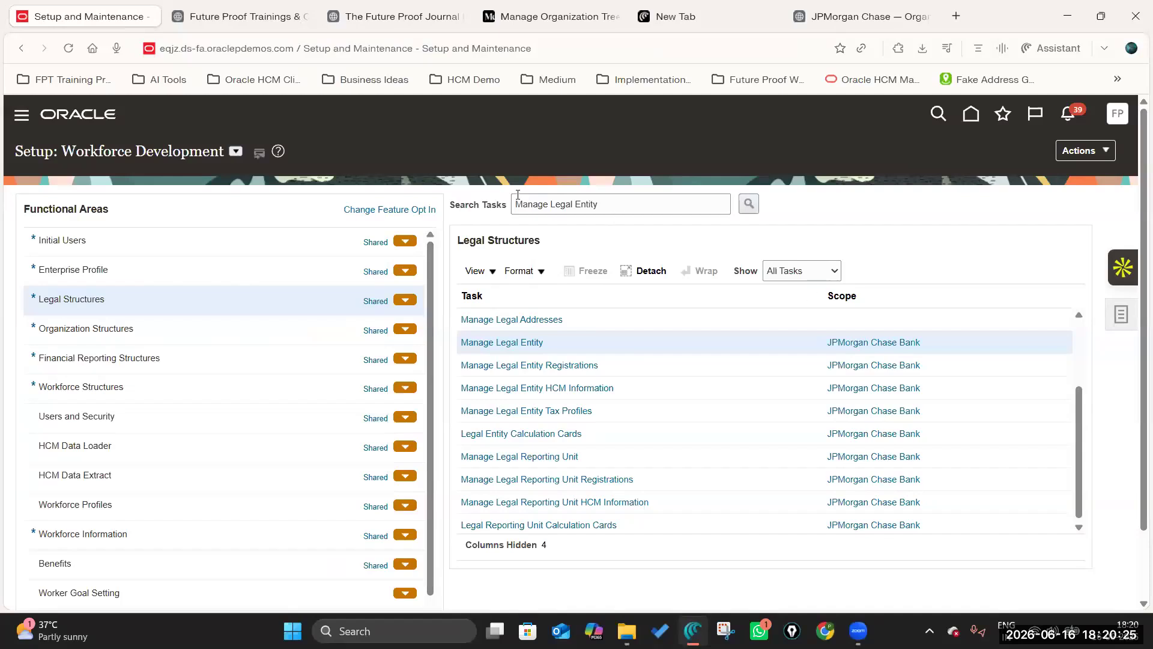
Step: Search the setup tasks for "Manage Business" and open the Manage Business Unit task
drag(615, 204, 513, 204)
text(Manage Busines)
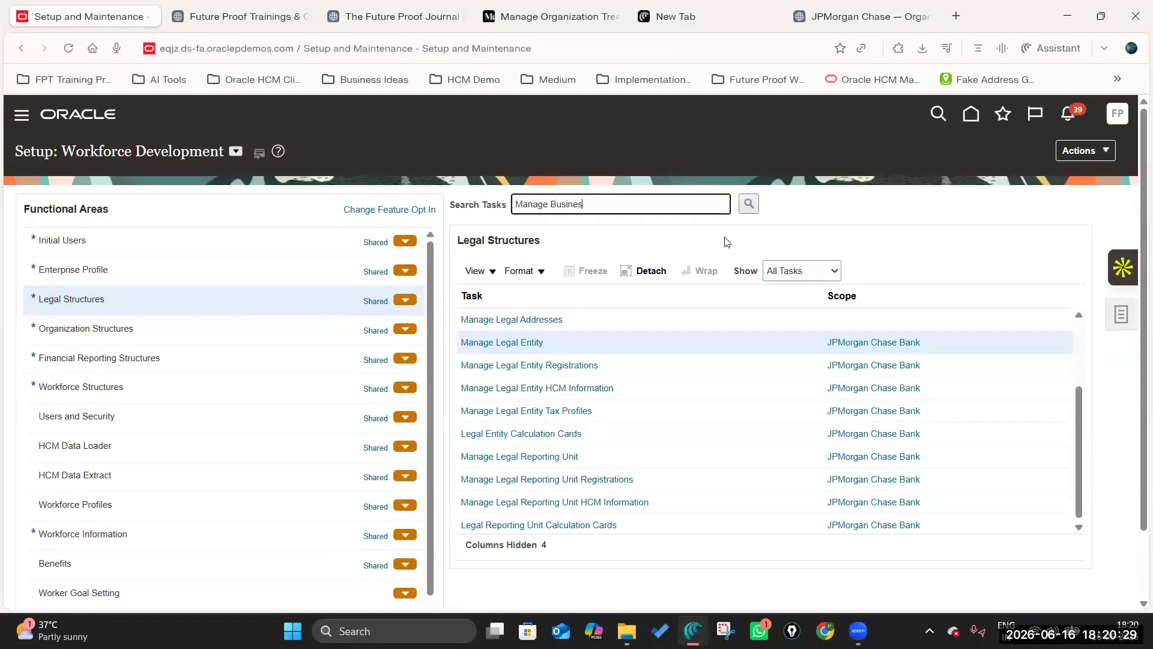
text(s)
key(Return)
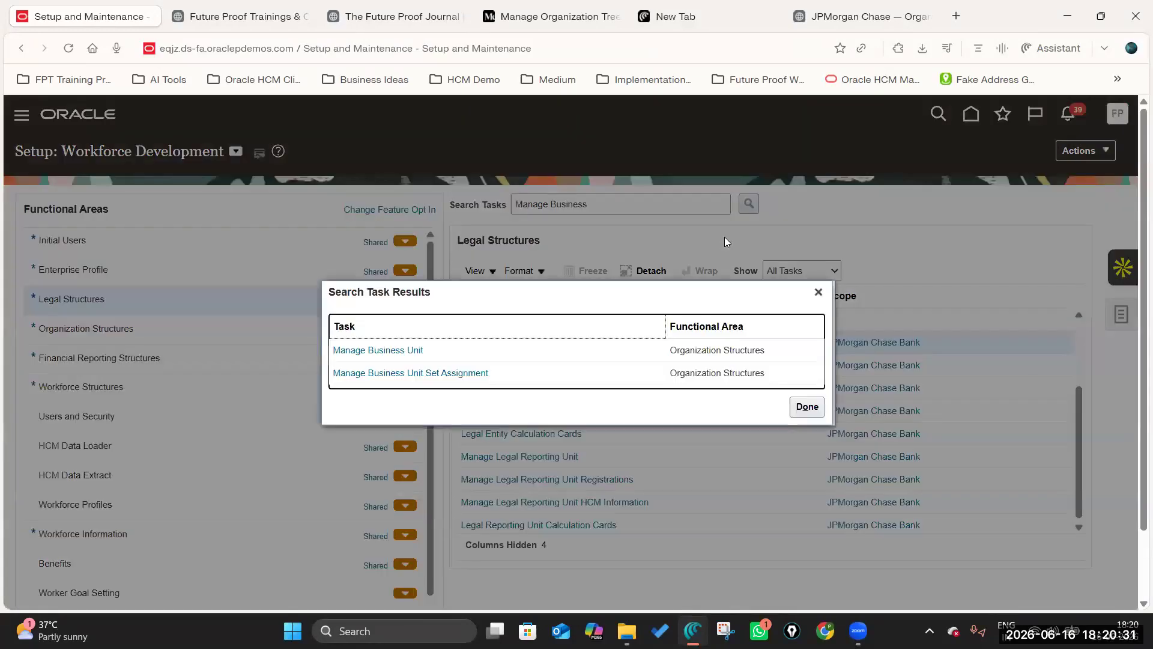
click(373, 350)
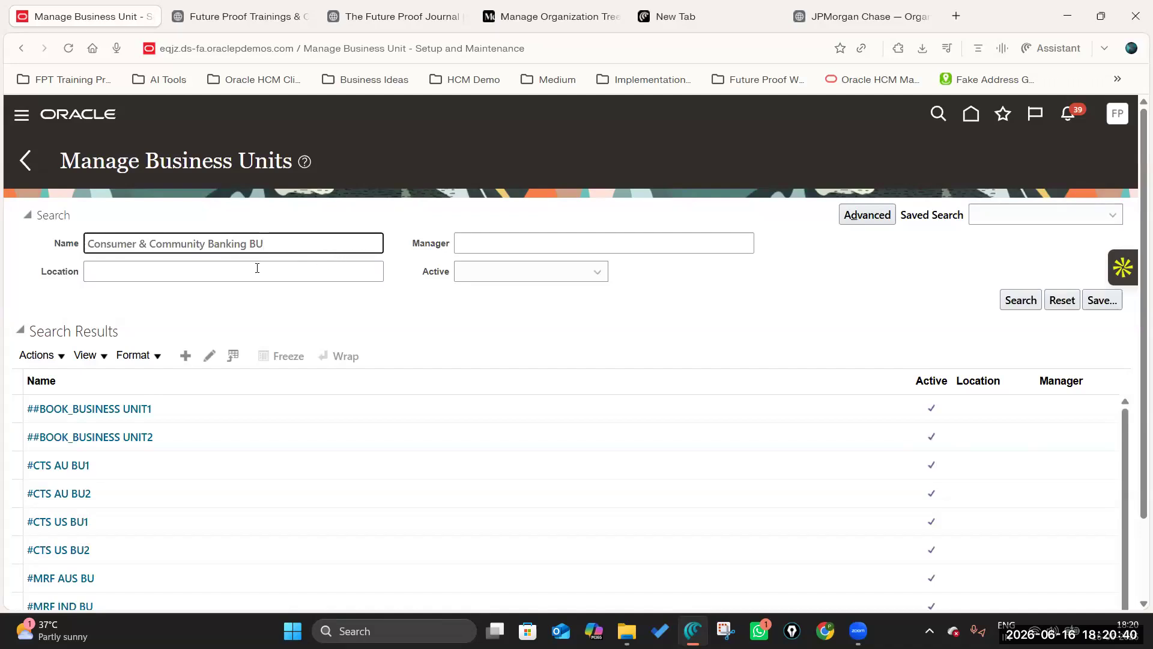
Step: Search the business units for Consumer & Community Banking BU, and enter that name for a new business unit
click(1021, 299)
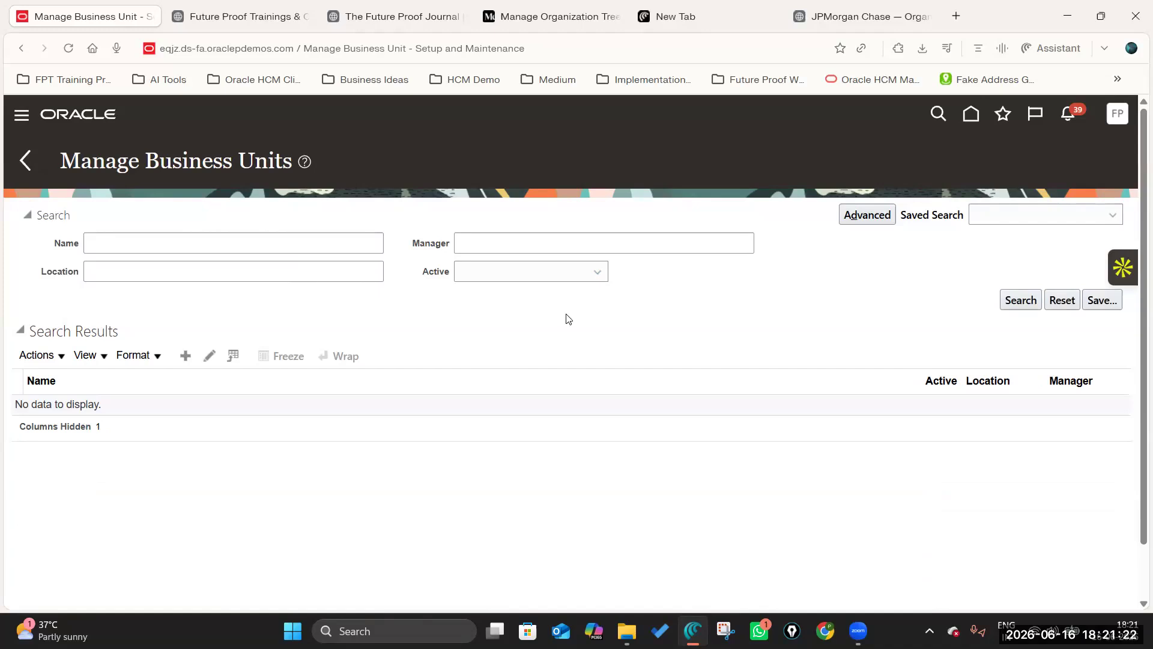
click(185, 356)
click(225, 223)
text(Consumer & Community Banking BU)
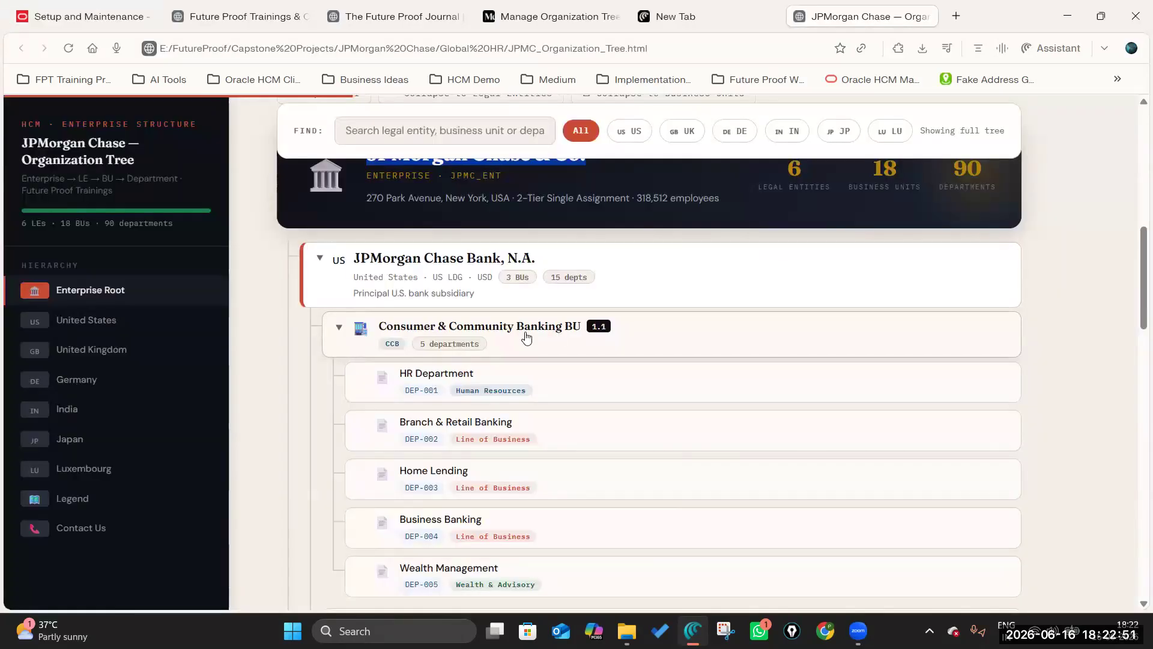
Step: Search Oracle's setup tasks for "Manage Department" and open the Manage Departments task
scroll(406, 350, down, 1)
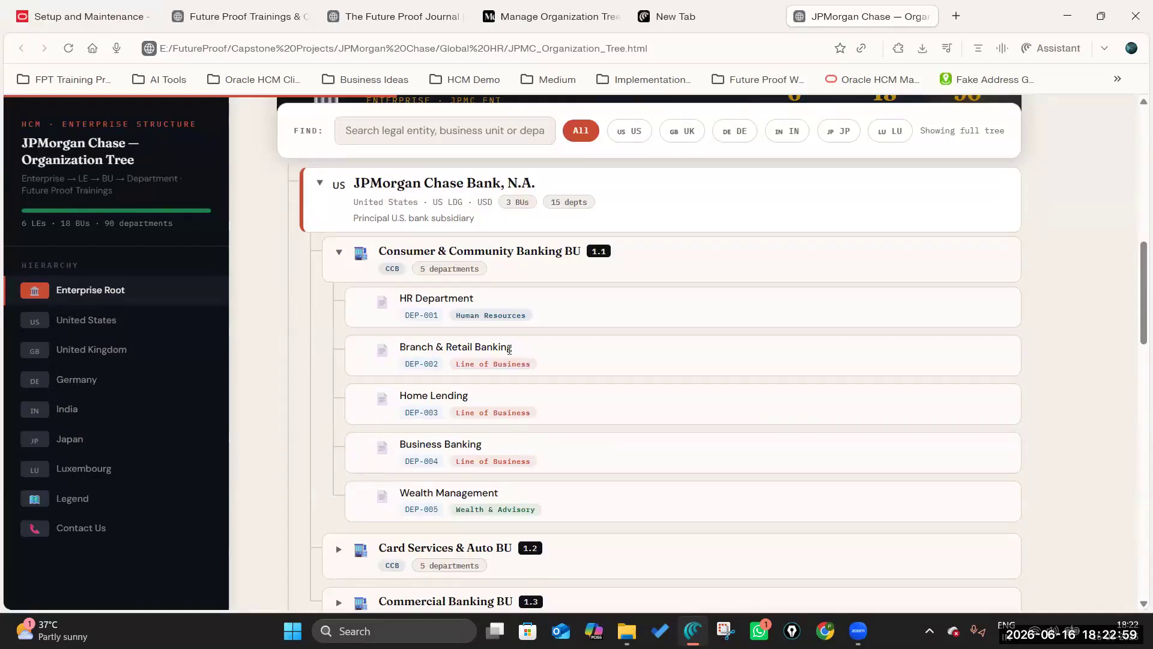
click(108, 18)
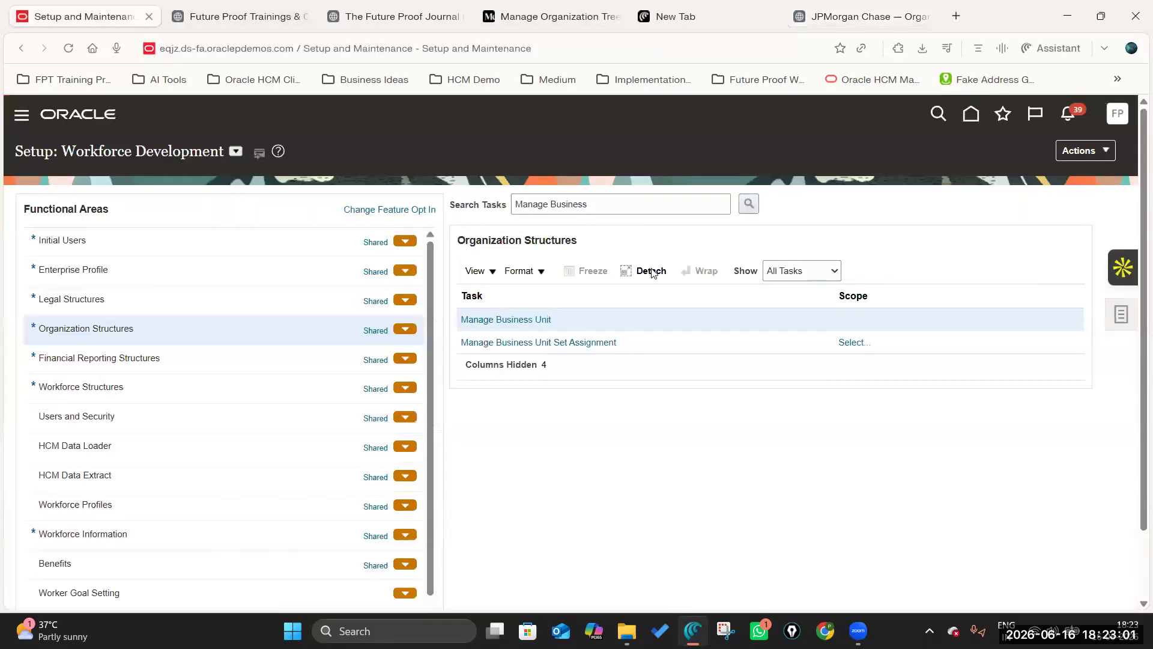
triple_click(617, 204)
key(BackSpace)
text(Manage Department)
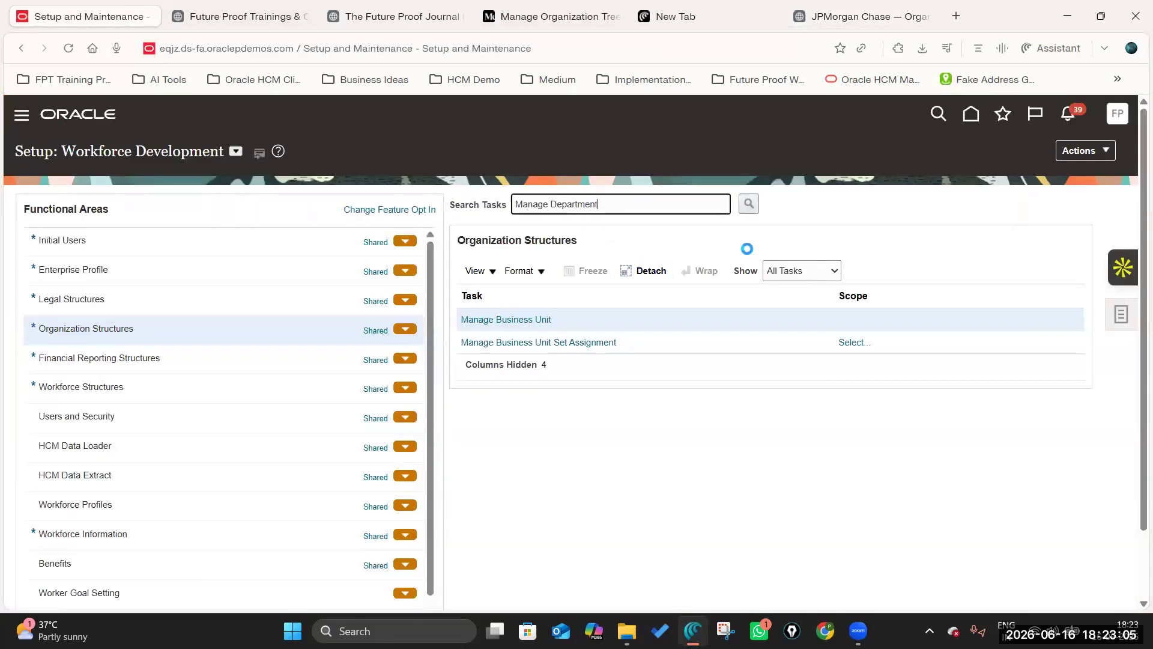
key(Return)
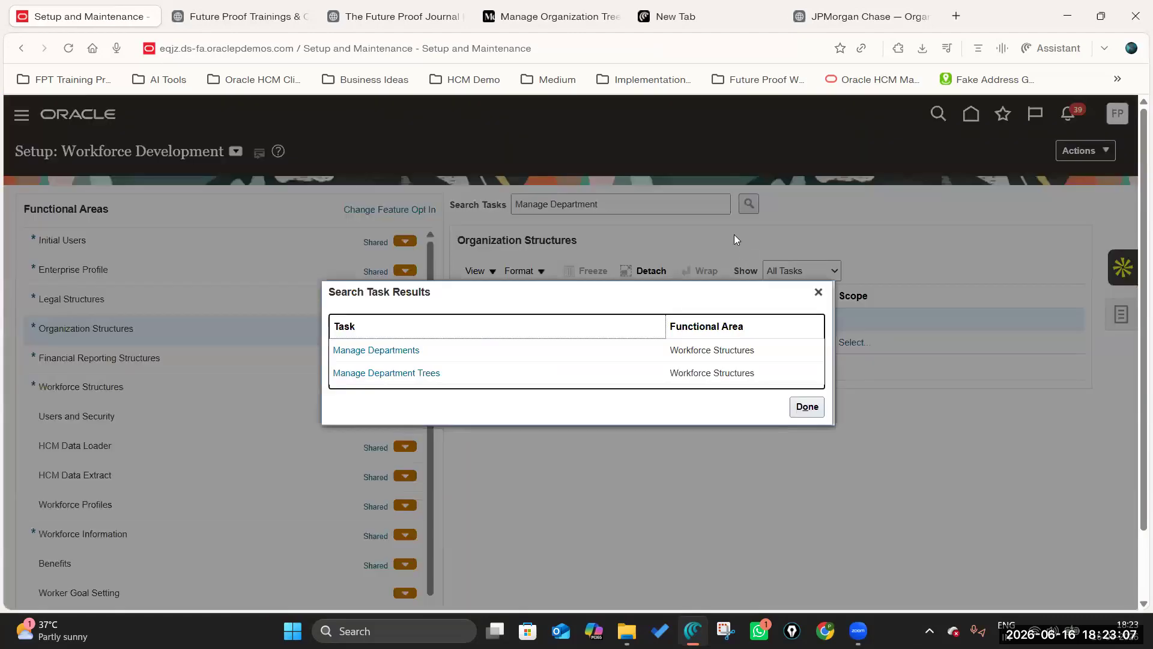
click(398, 352)
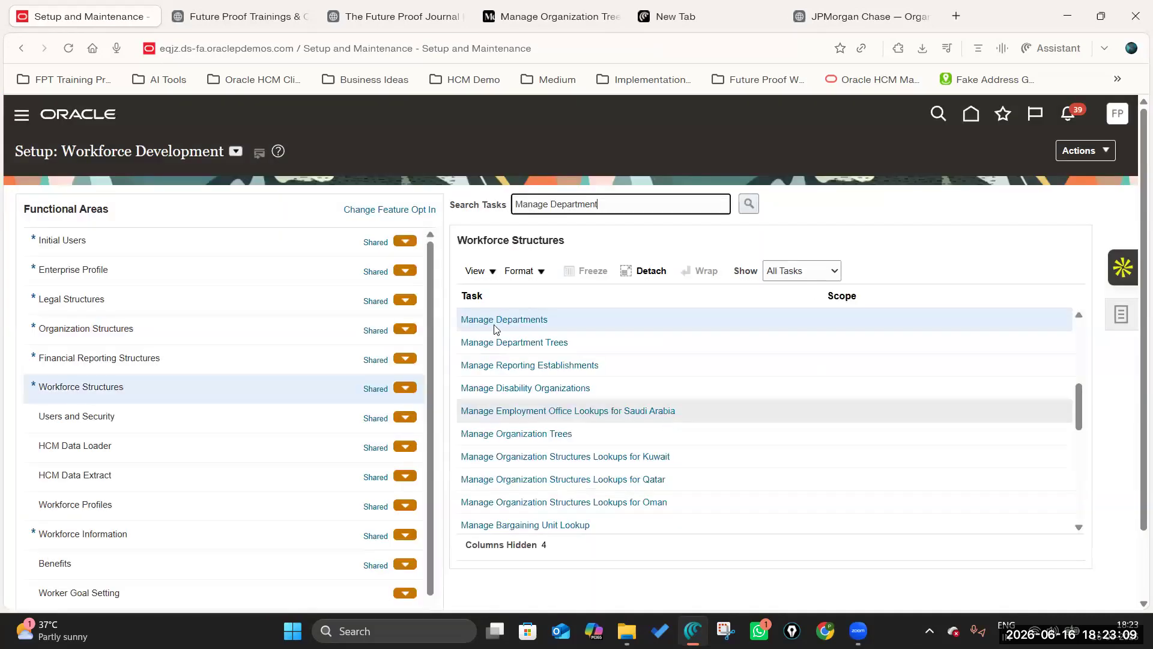
click(505, 321)
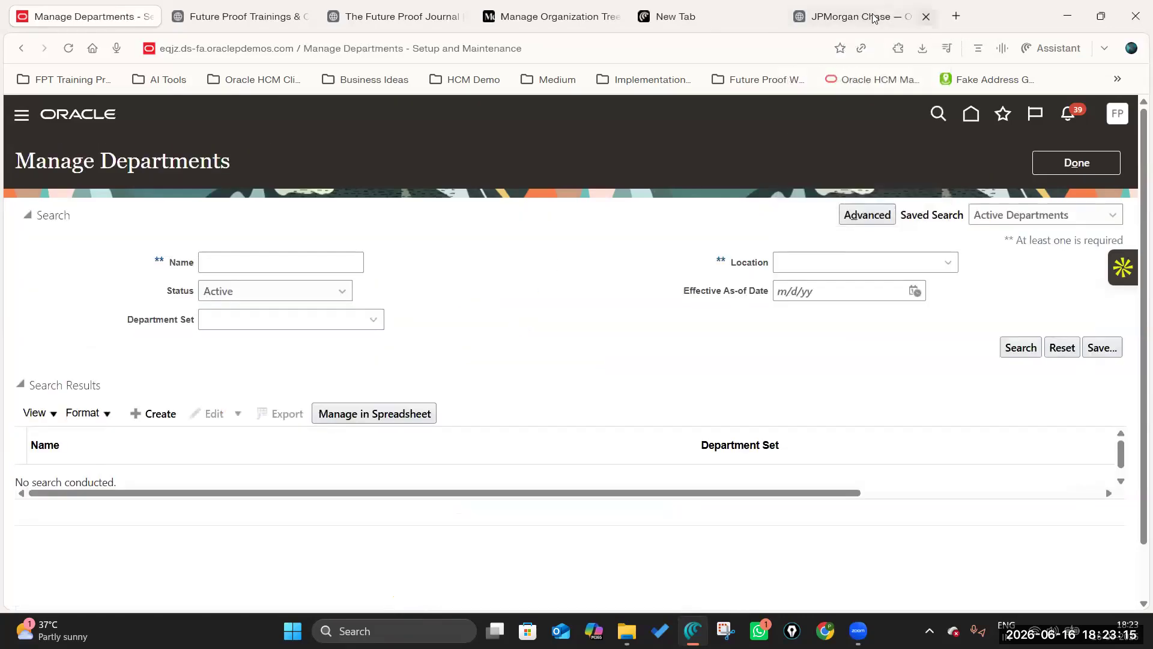
Step: Search the active departments for "JPMC Branch & Retail Banking", using the department name from the organization tree document
click(872, 18)
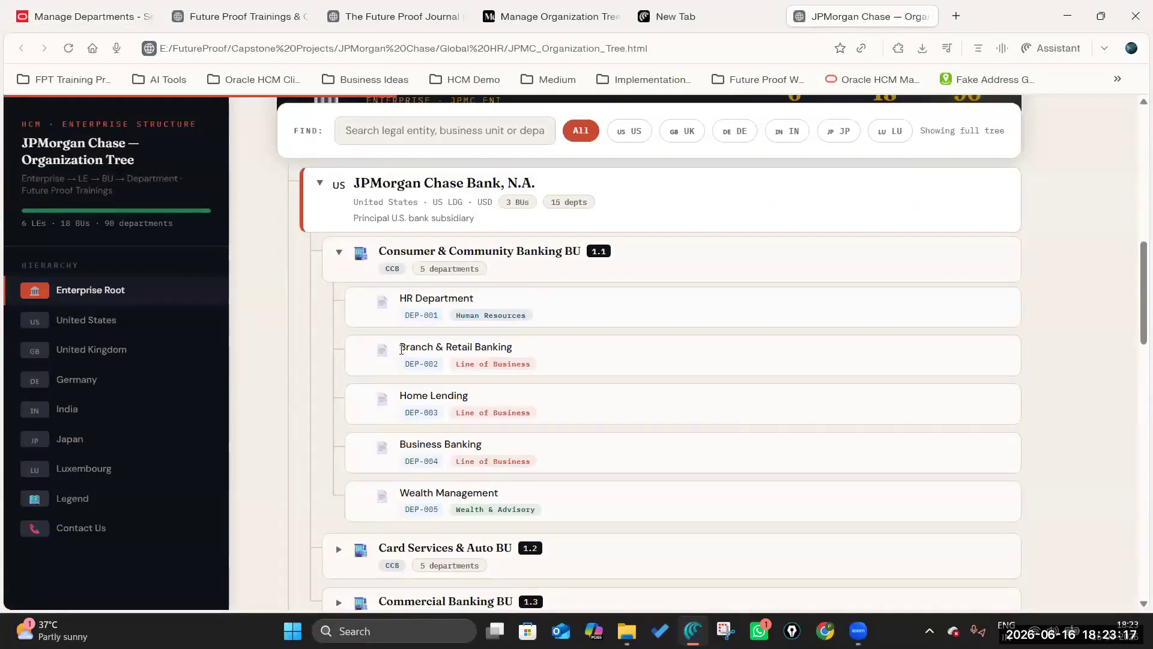
drag(399, 349, 514, 354)
key(ctrl+c)
key(ctrl+Tab)
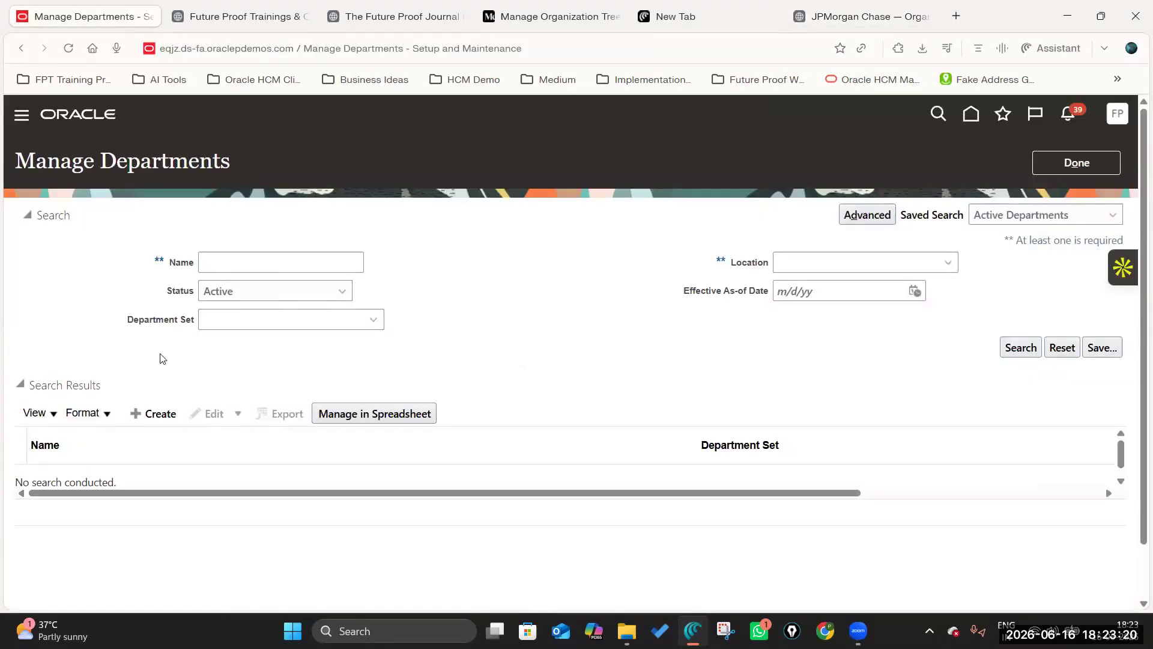
click(223, 264)
text(JPMC)
key(ctrl+v)
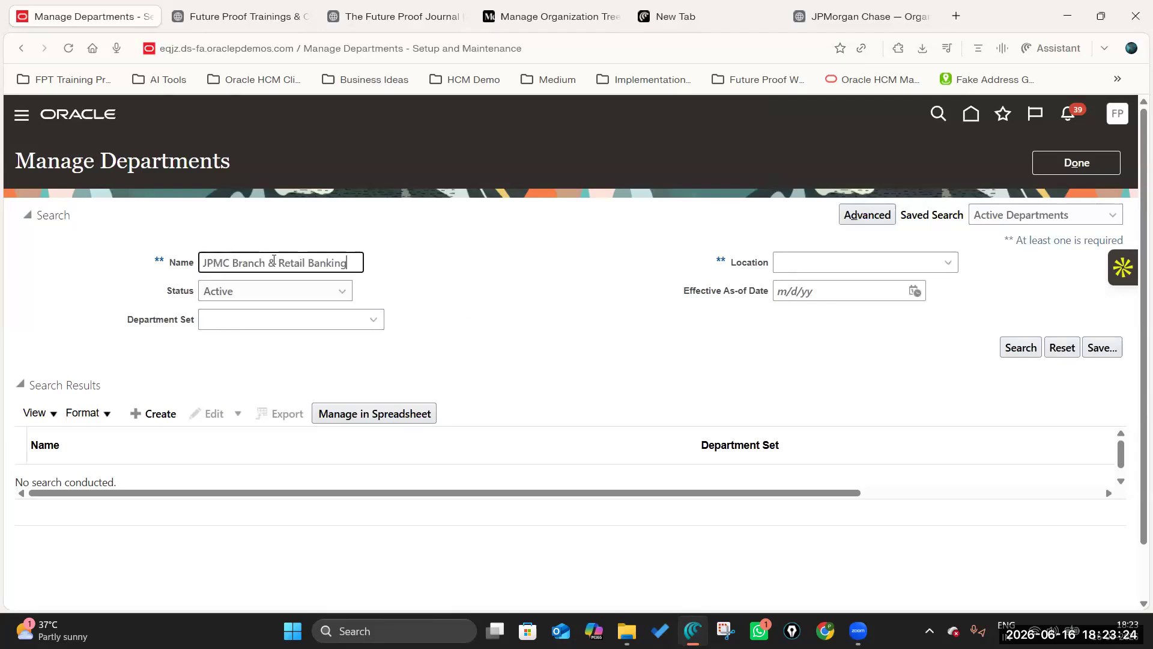
click(1019, 349)
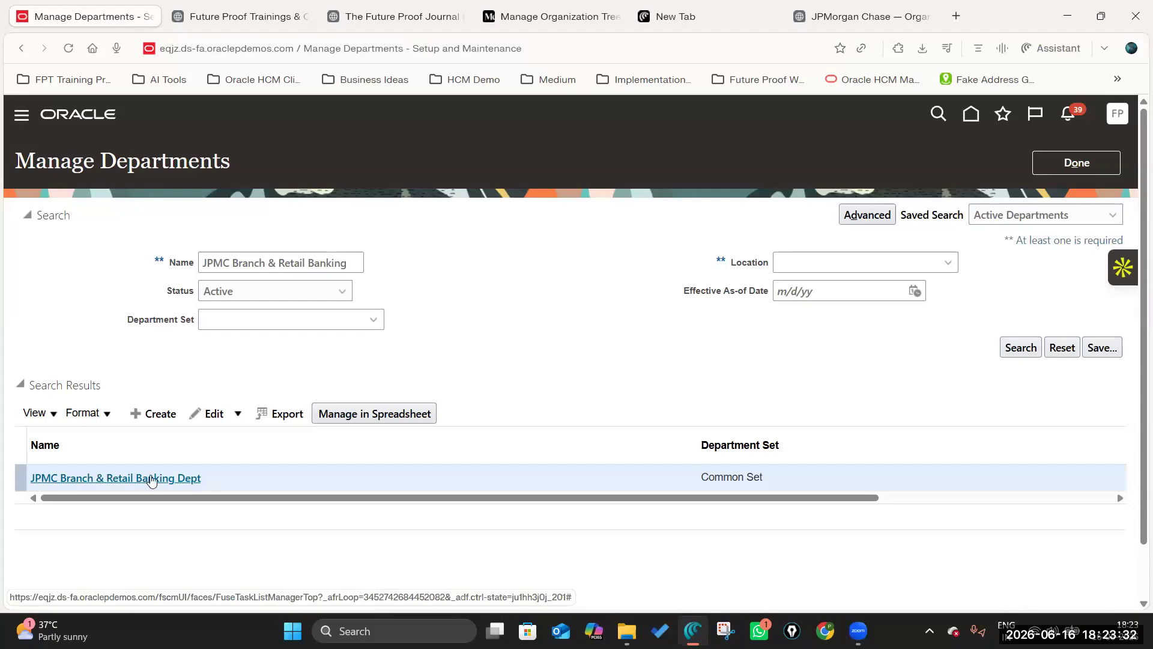
Step: Search the active departments for "JPMC Home Lending", taking the department name from the organization tree document
click(867, 9)
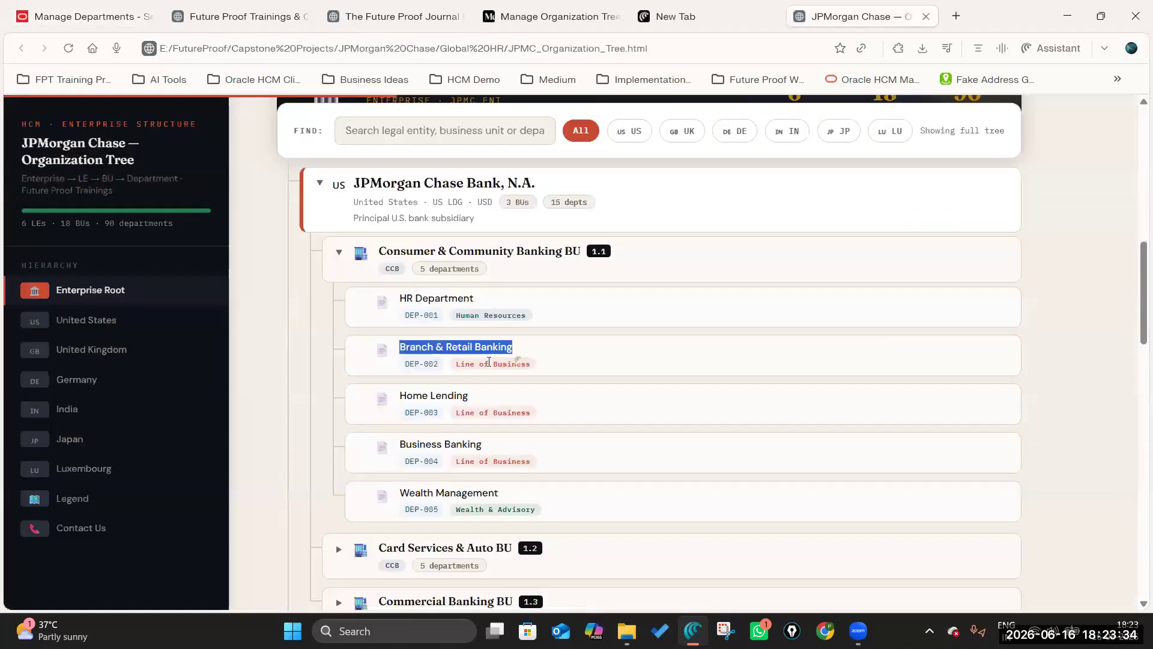
triple_click(476, 397)
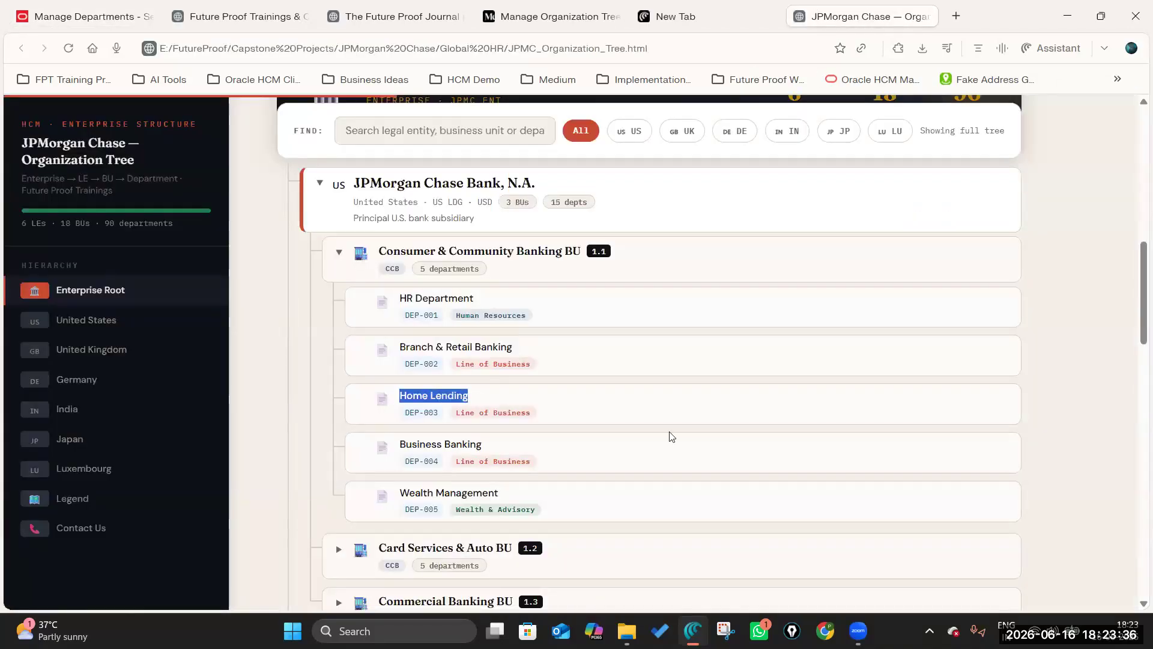
click(84, 16)
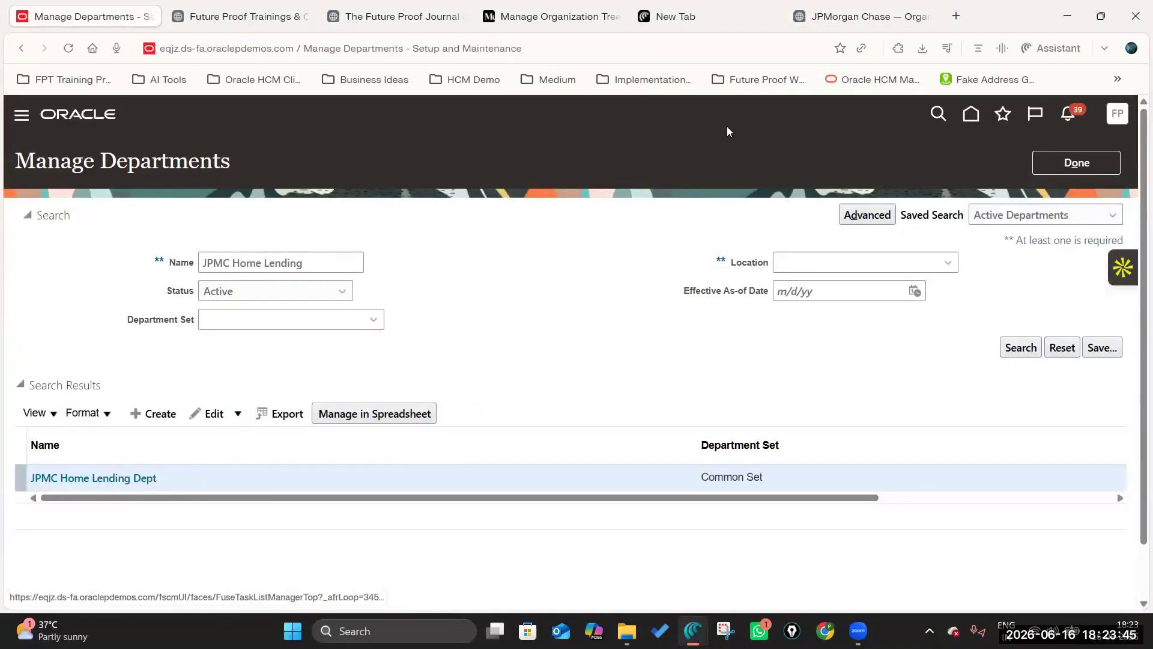
Step: Search the active departments for "CCB HR Department" and compare it with the HR Department in the organization tree document
click(853, 17)
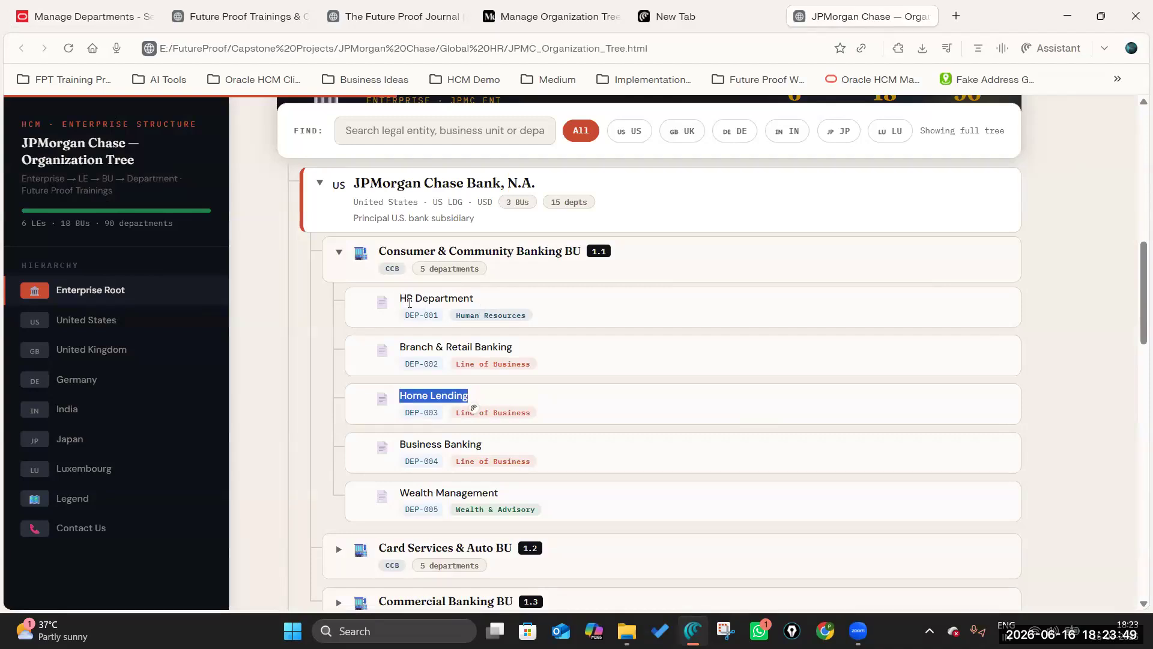
click(1008, 353)
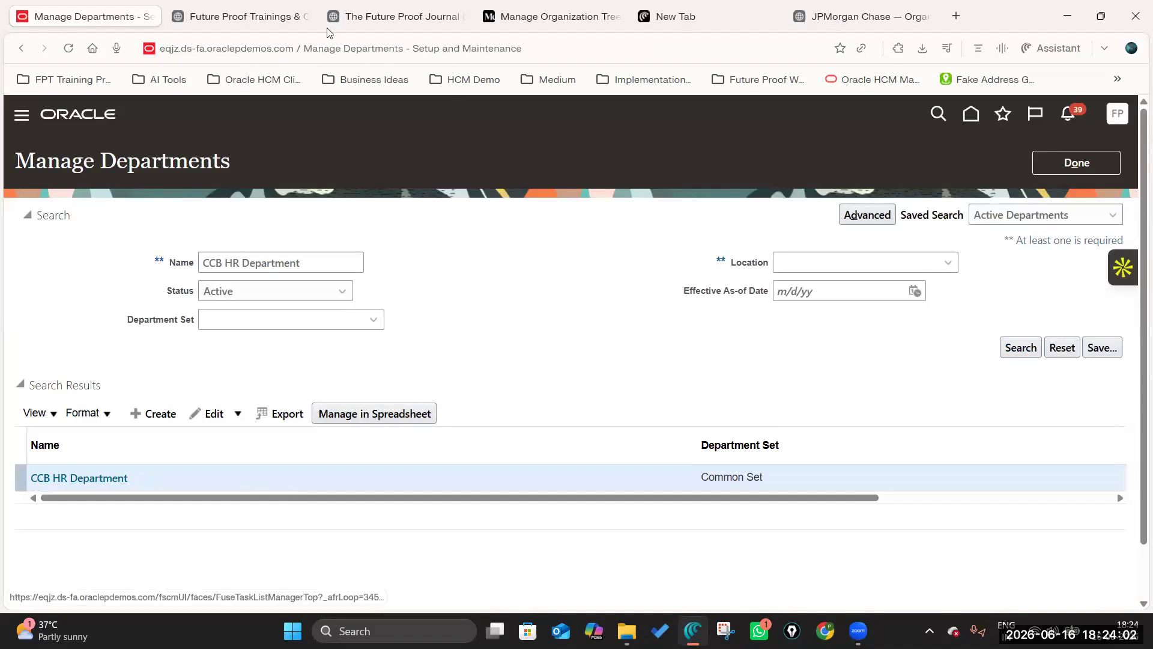
click(855, 17)
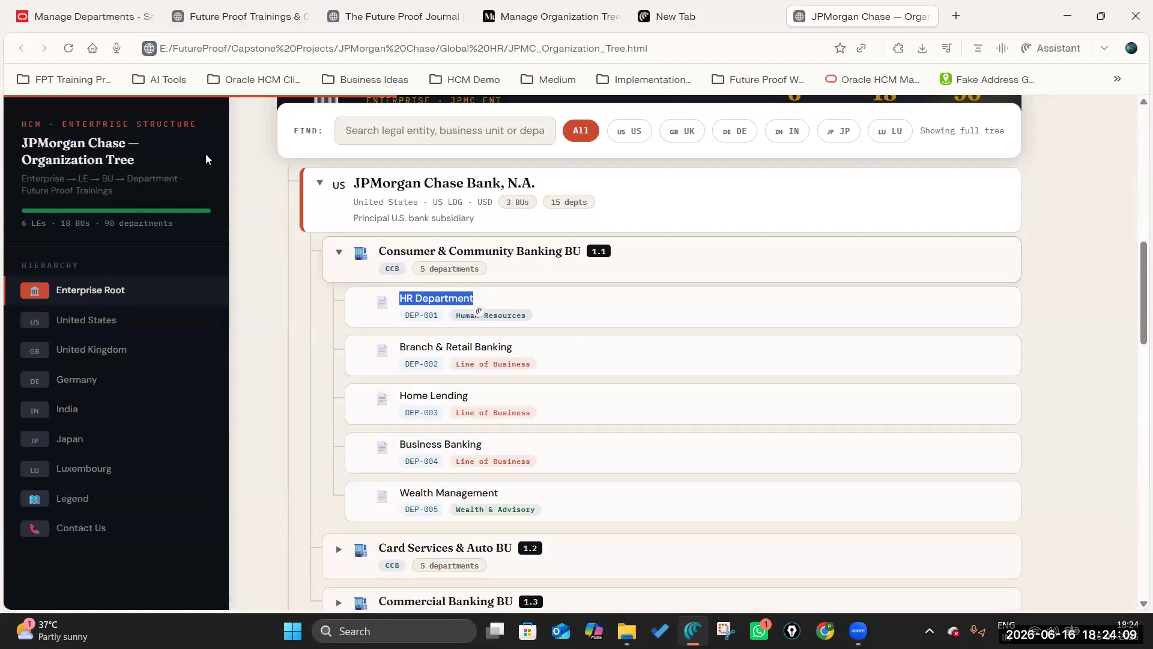
click(84, 17)
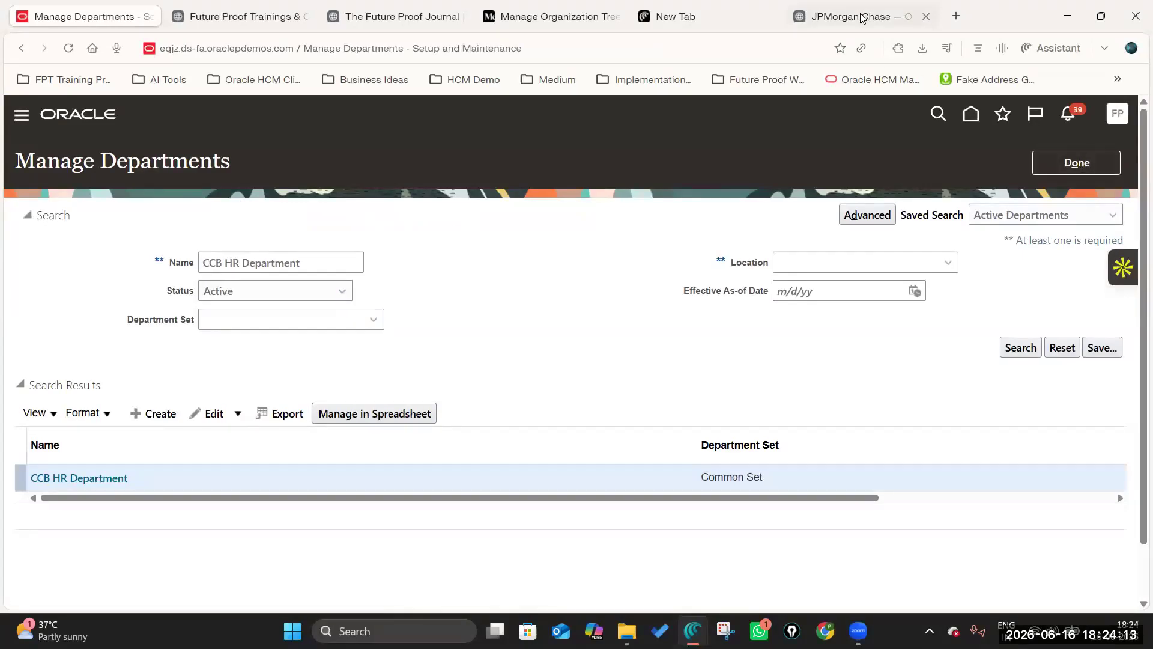
Step: Collapse JPMorgan Chase Bank, N.A. in the organization tree document to view the legal entities, and expand it again
click(904, 17)
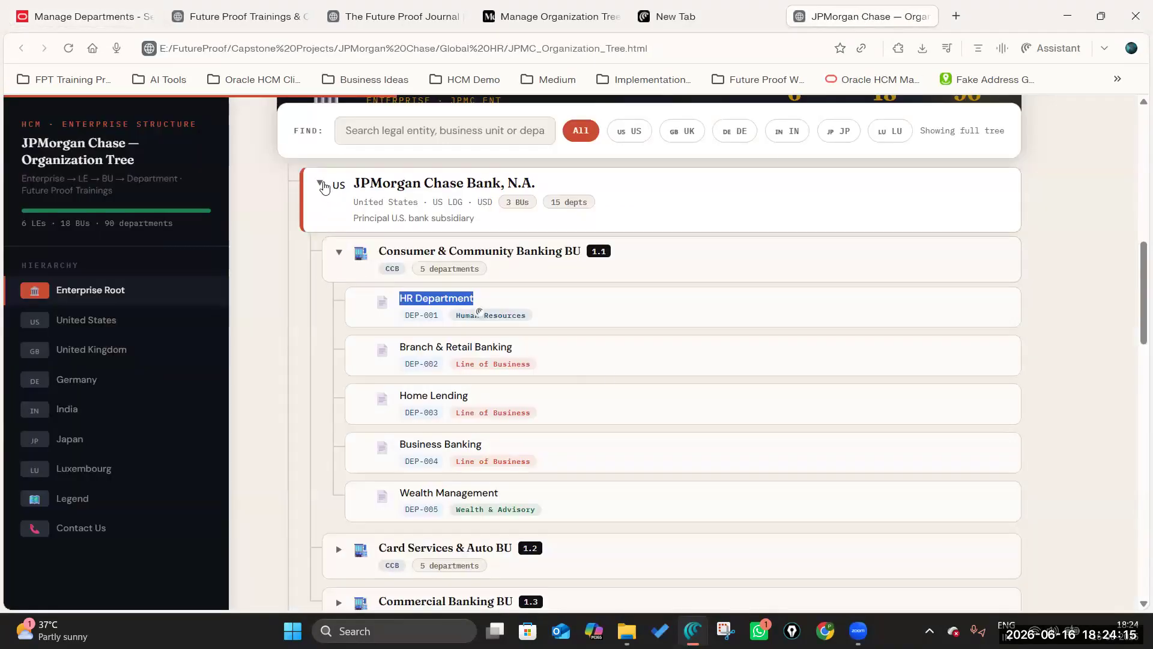
click(322, 186)
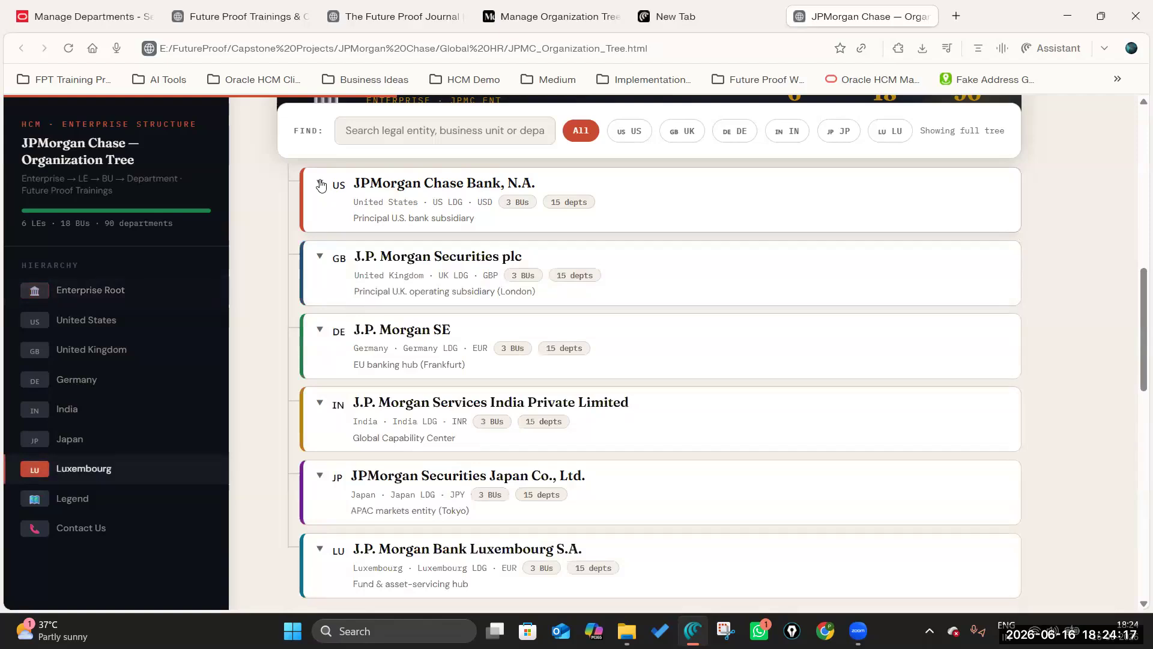
scroll(319, 258, up, 1)
click(321, 262)
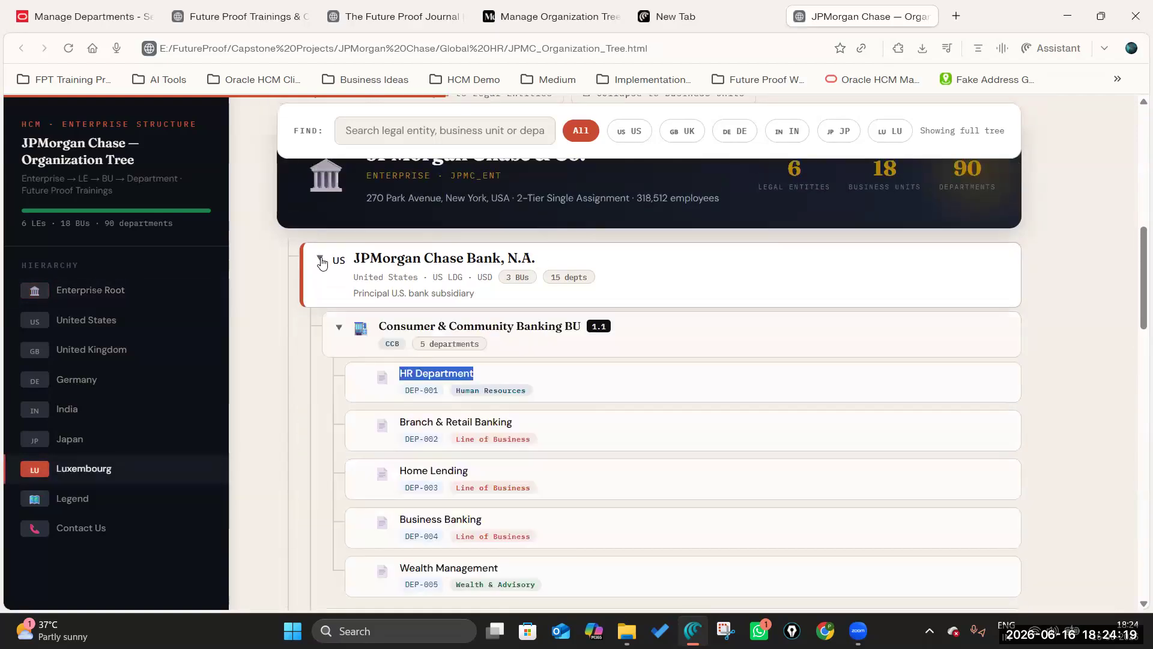
Step: Trace the hierarchy from the JPMorgan Chase & Co. enterprise root down to Business Banking under Consumer & Community Banking BU
scroll(360, 242, up, 1)
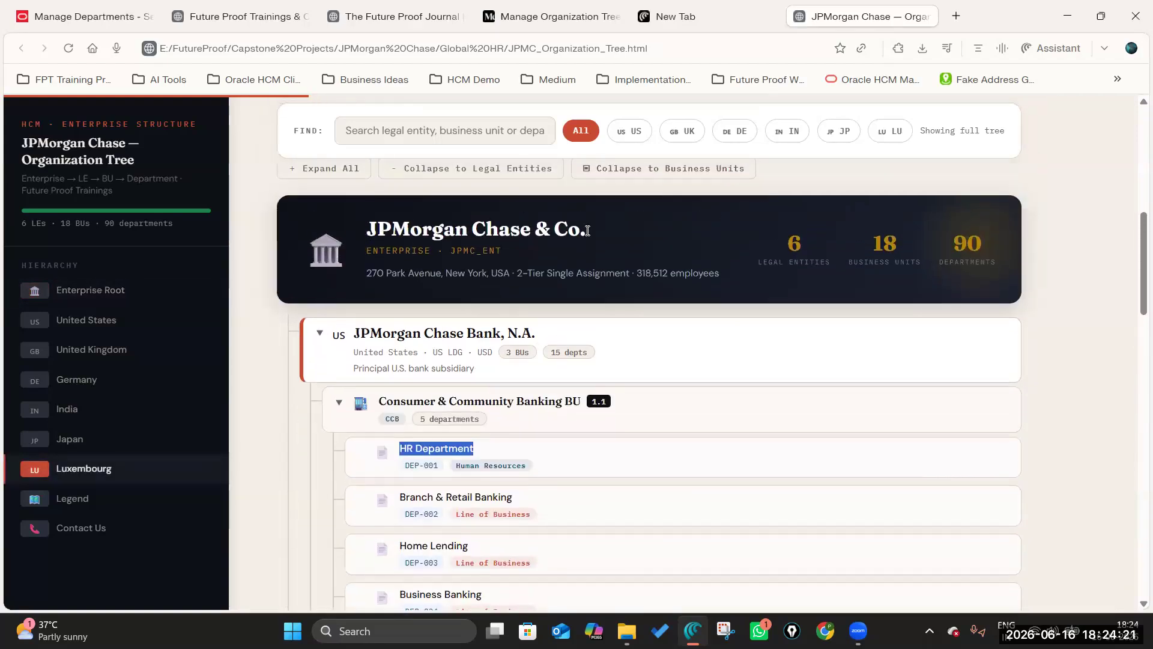
triple_click(483, 230)
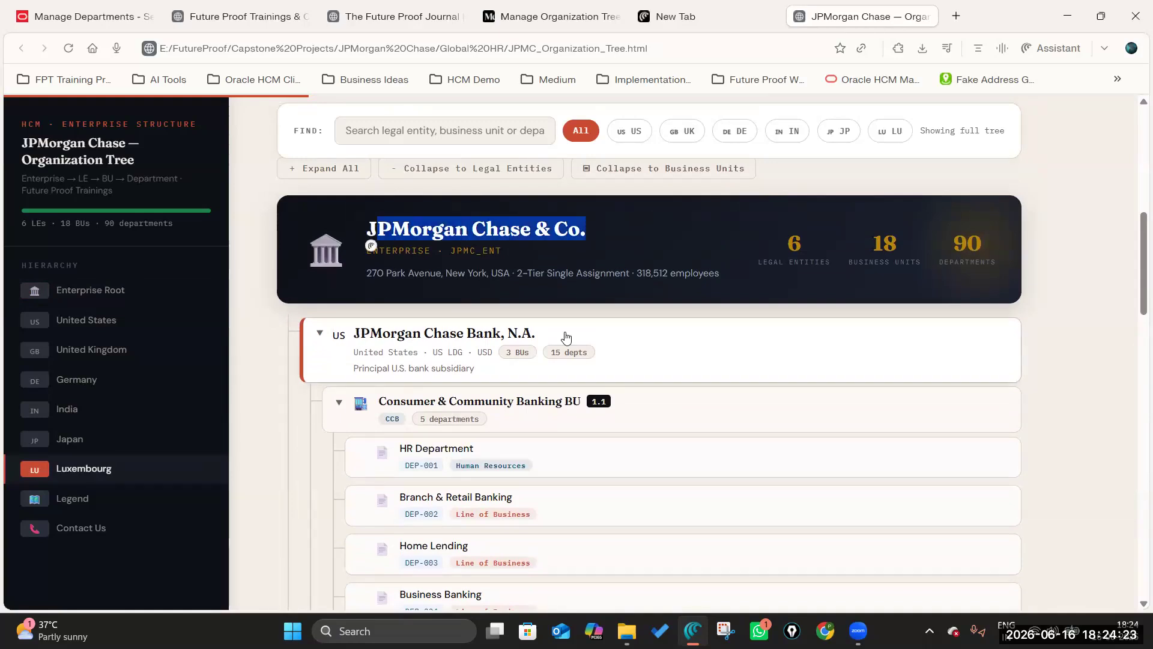
scroll(454, 373, down, 1)
scroll(454, 443, down, 2)
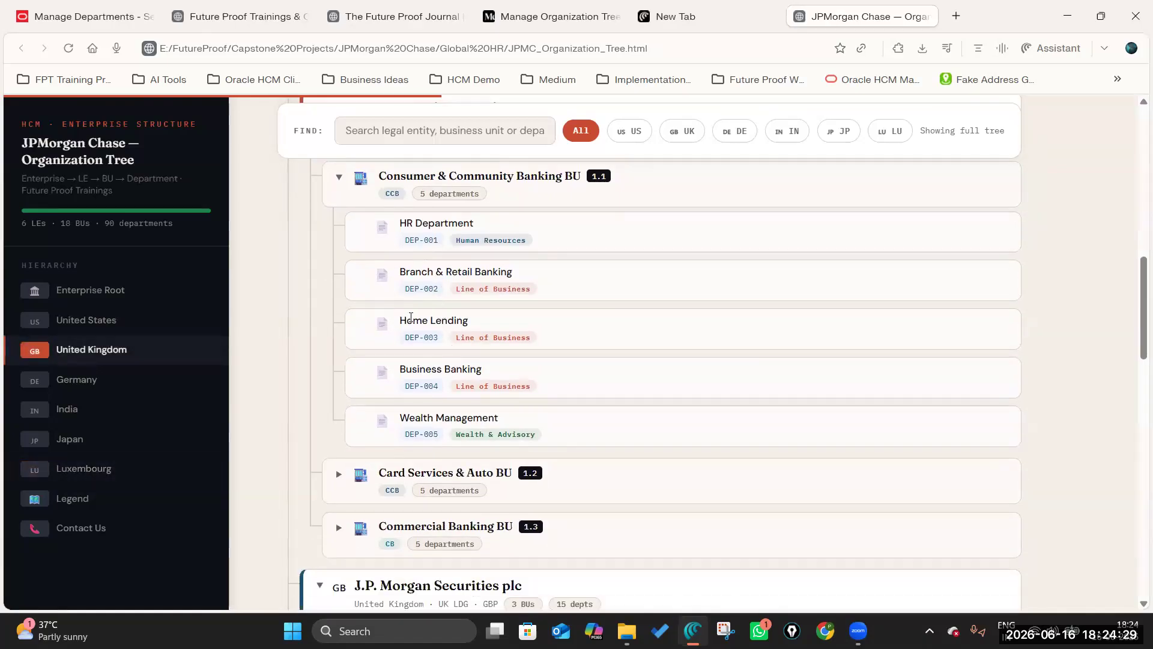
drag(401, 370, 560, 375)
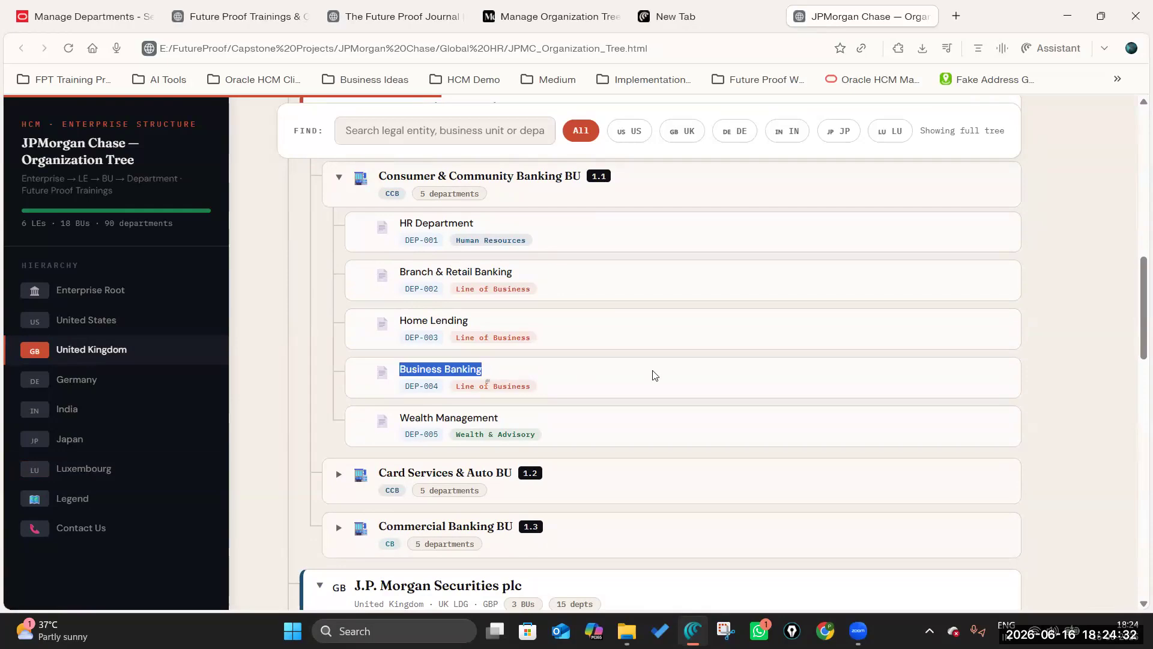
Step: Add a row to the legal employers that share the new department in Manage Departments
click(97, 17)
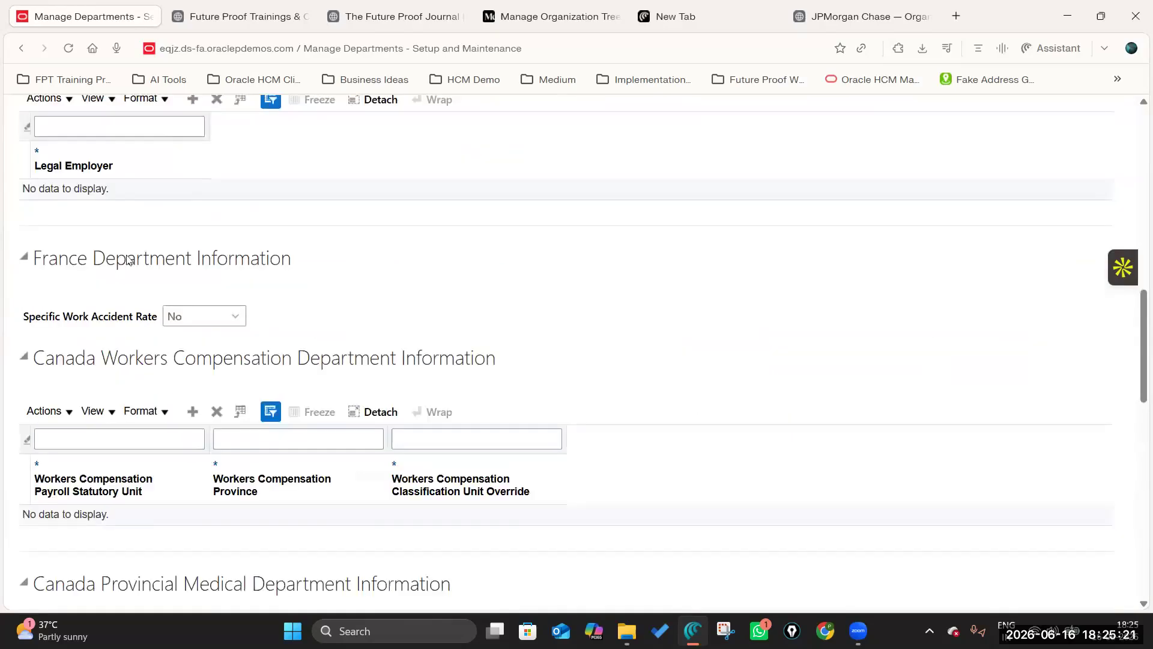
scroll(189, 244, up, 3)
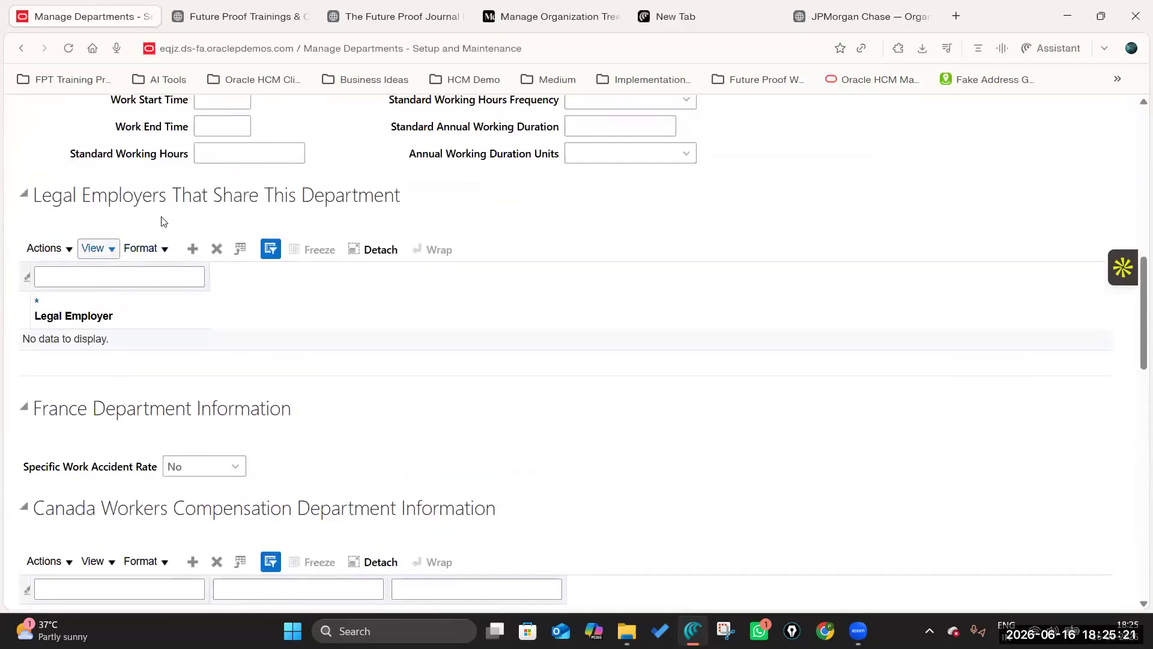
click(192, 252)
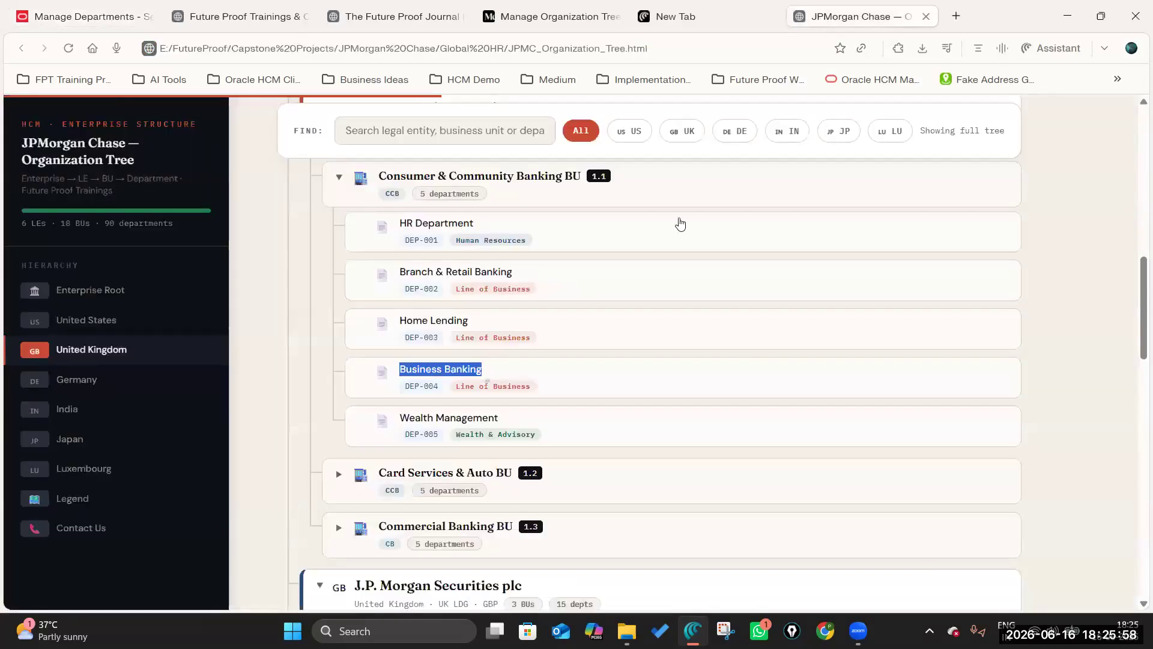
Step: Search the active departments for "JPMC Business Banking", taking the department name from the organization tree document
click(406, 370)
drag(400, 370, 486, 370)
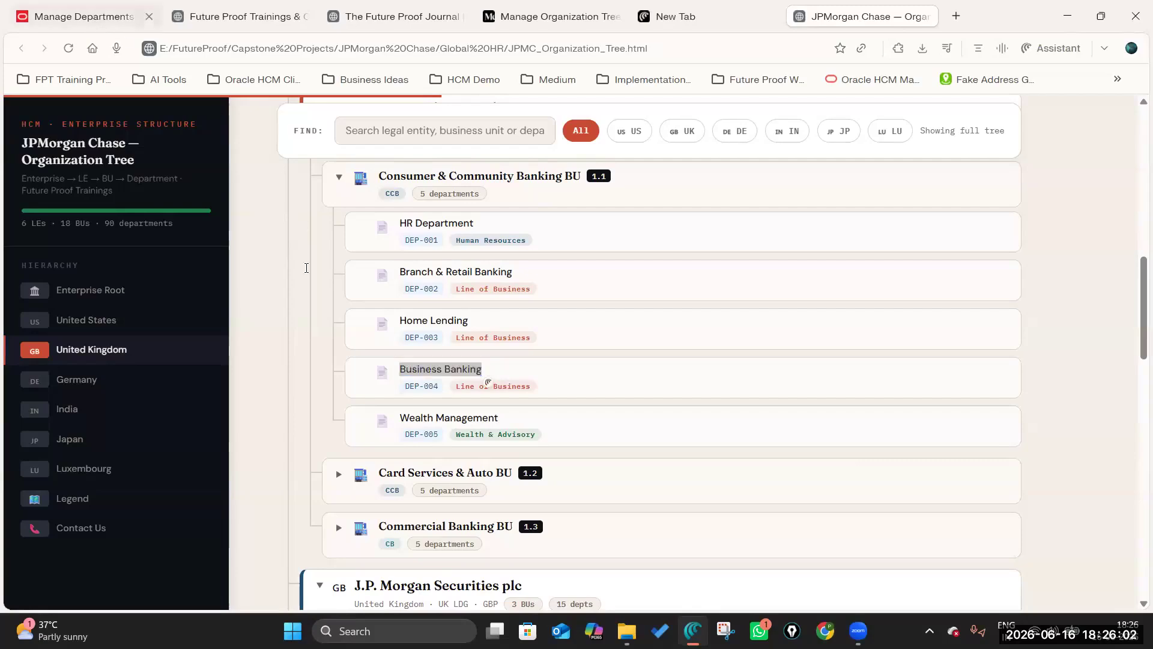
click(84, 18)
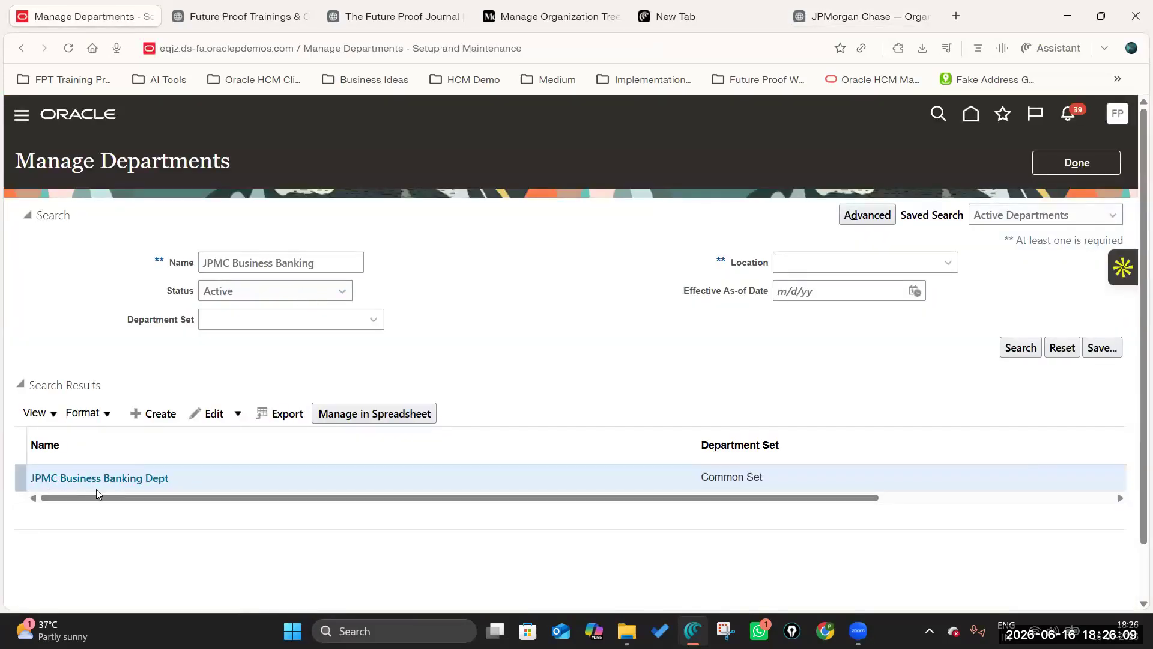
Step: Create a department named "JPMC Wealth Management Dept" with action reason Reorganization, based on the Wealth Management entry in the organization tree document
click(871, 17)
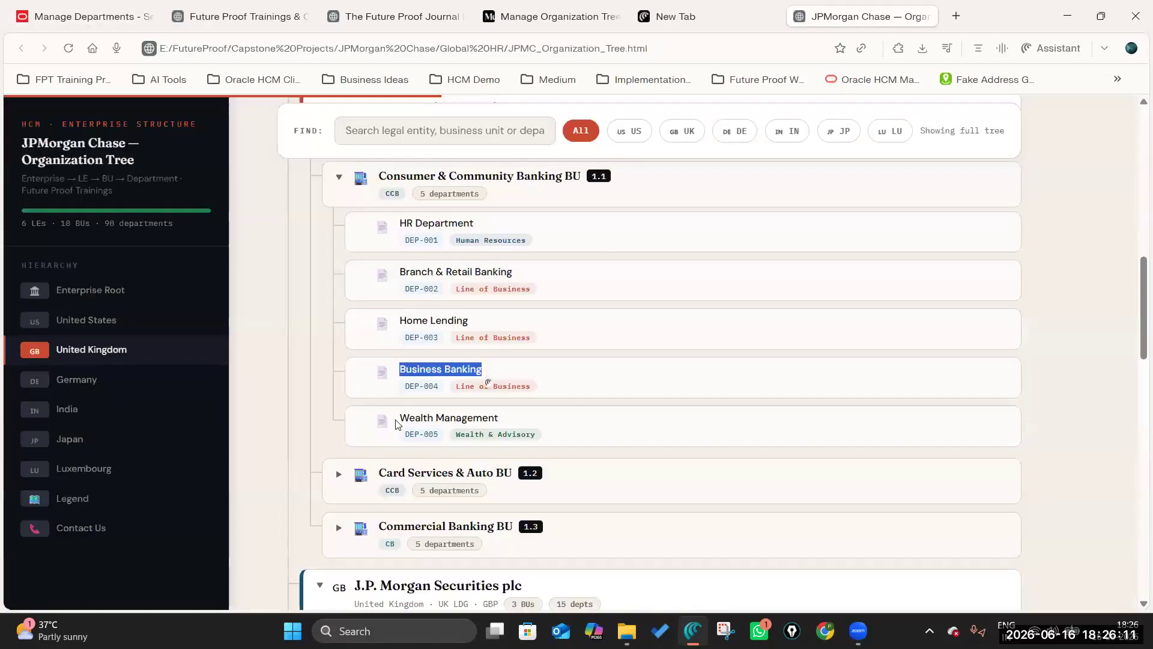
drag(401, 418, 498, 419)
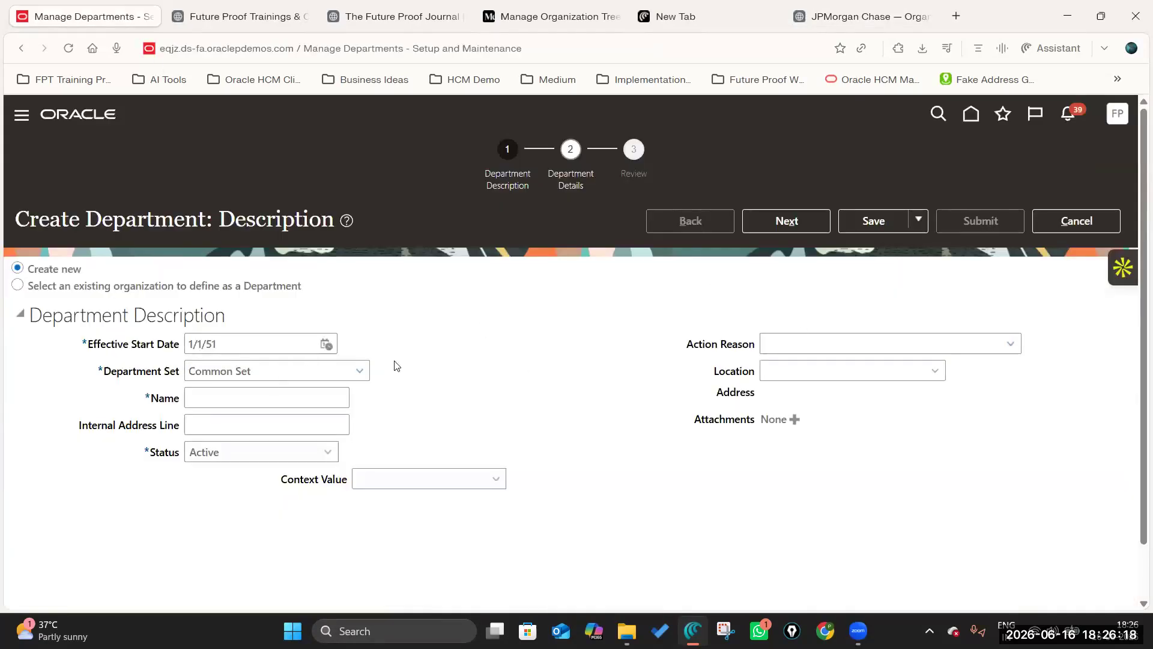
click(244, 399)
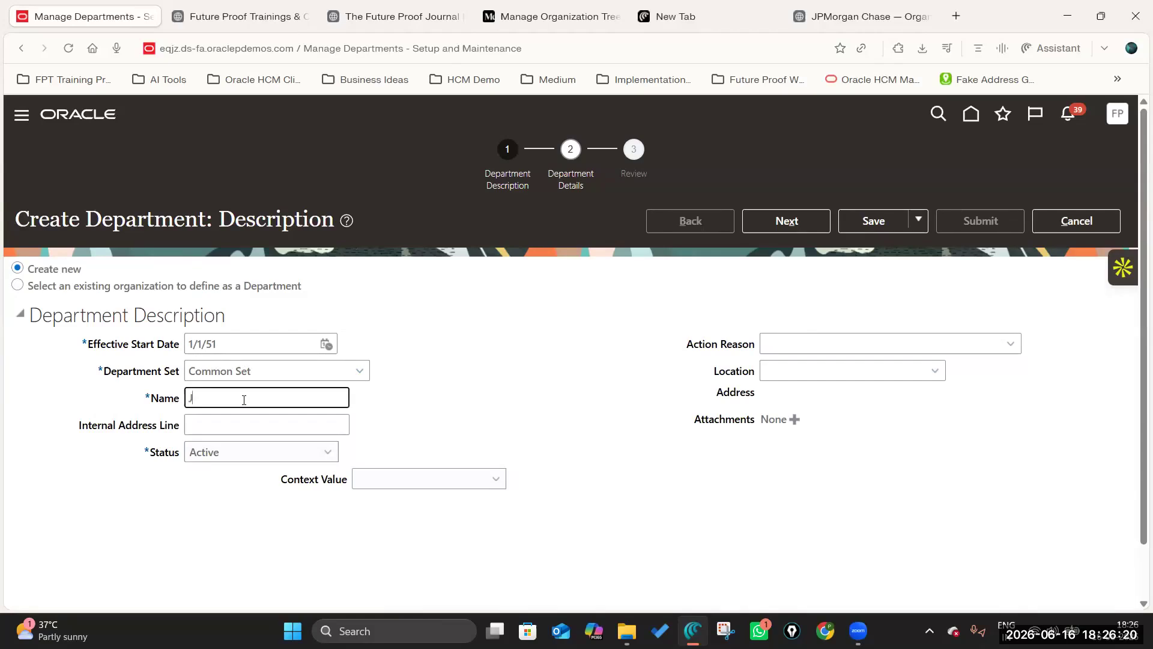
text(JPMC Wealth Management Dept)
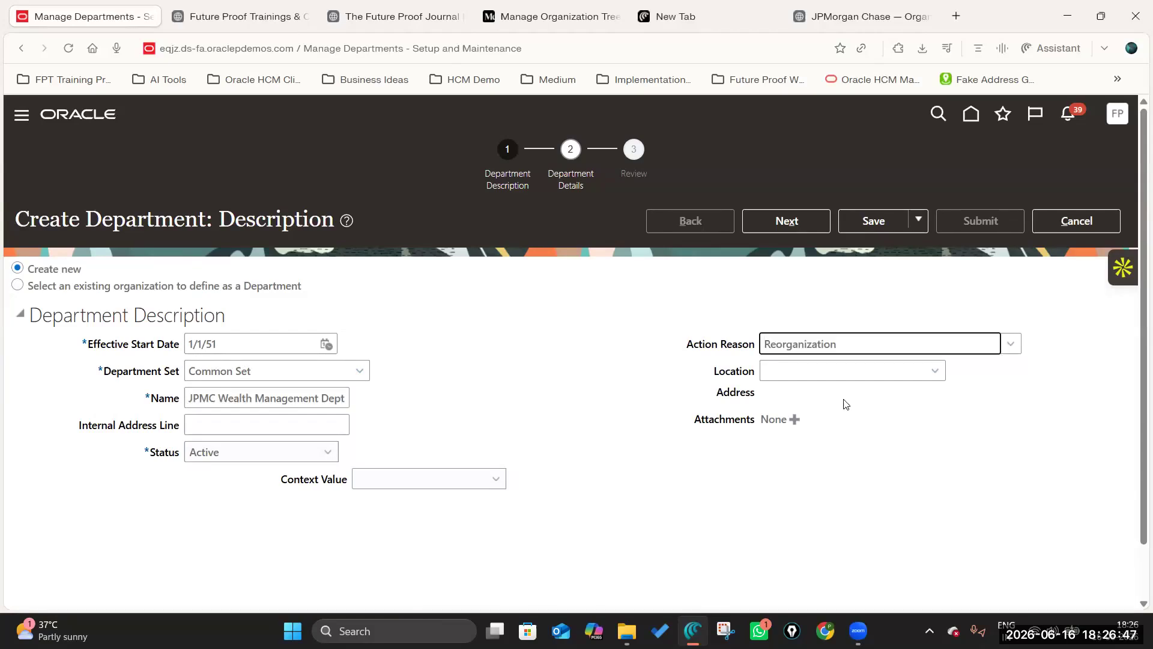
Step: Review where Wealth Management sits under Consumer & Community Banking BU and JPMorgan Chase Bank, N.A. in the organization tree document
click(863, 16)
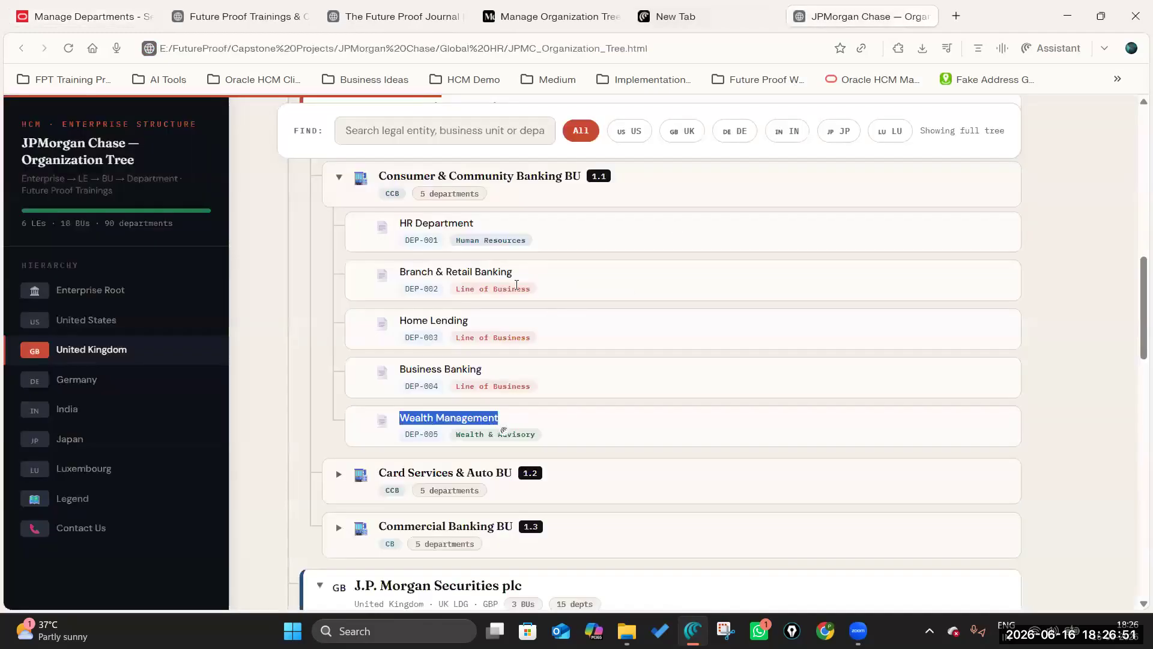
scroll(466, 462, up, 10)
scroll(481, 343, down, 10)
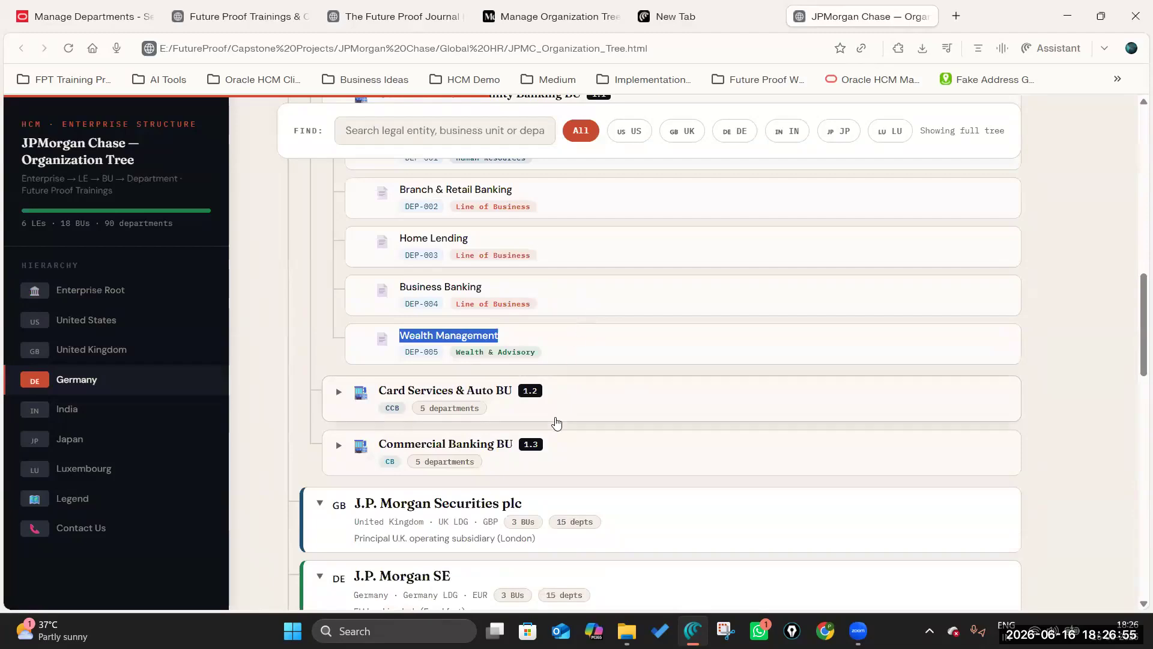
scroll(553, 422, down, 13)
scroll(557, 424, up, 8)
scroll(557, 424, up, 12)
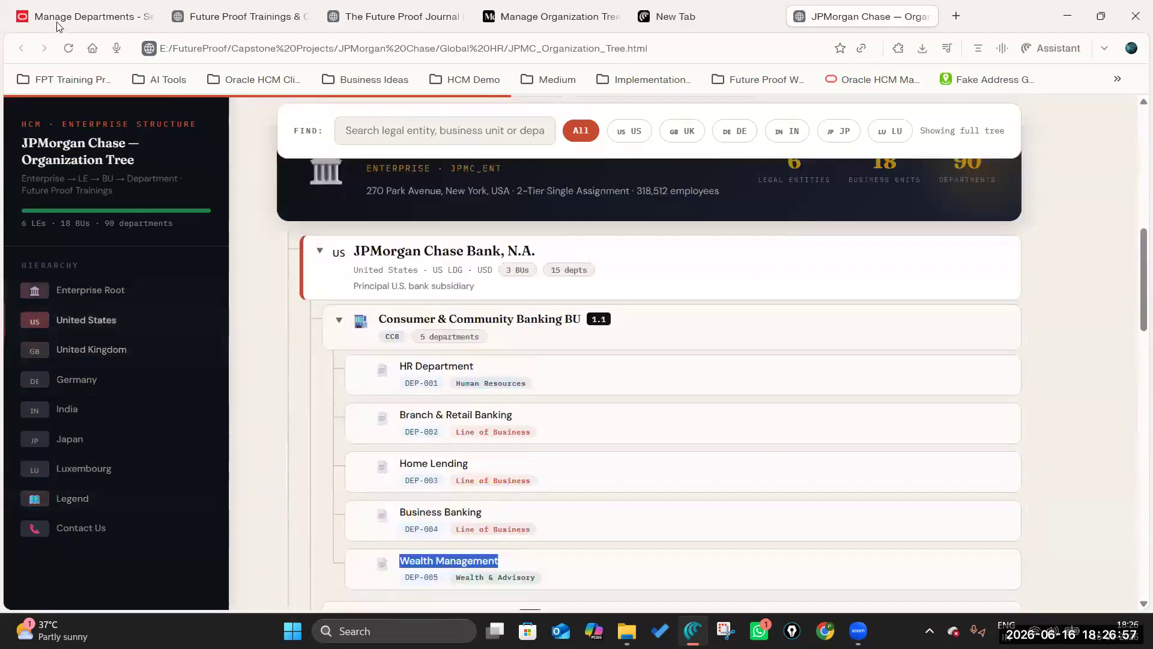
Step: Copy the new department's name into its reporting name as "JPMC Wealth Management Dept"
click(57, 26)
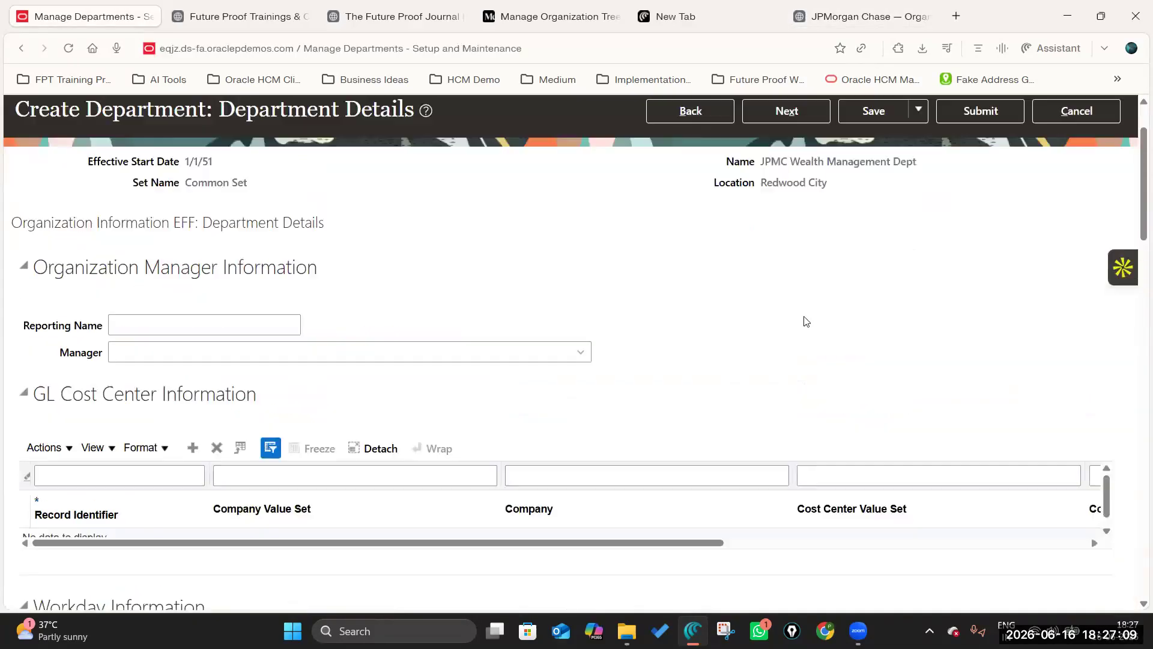
scroll(804, 321, up, 2)
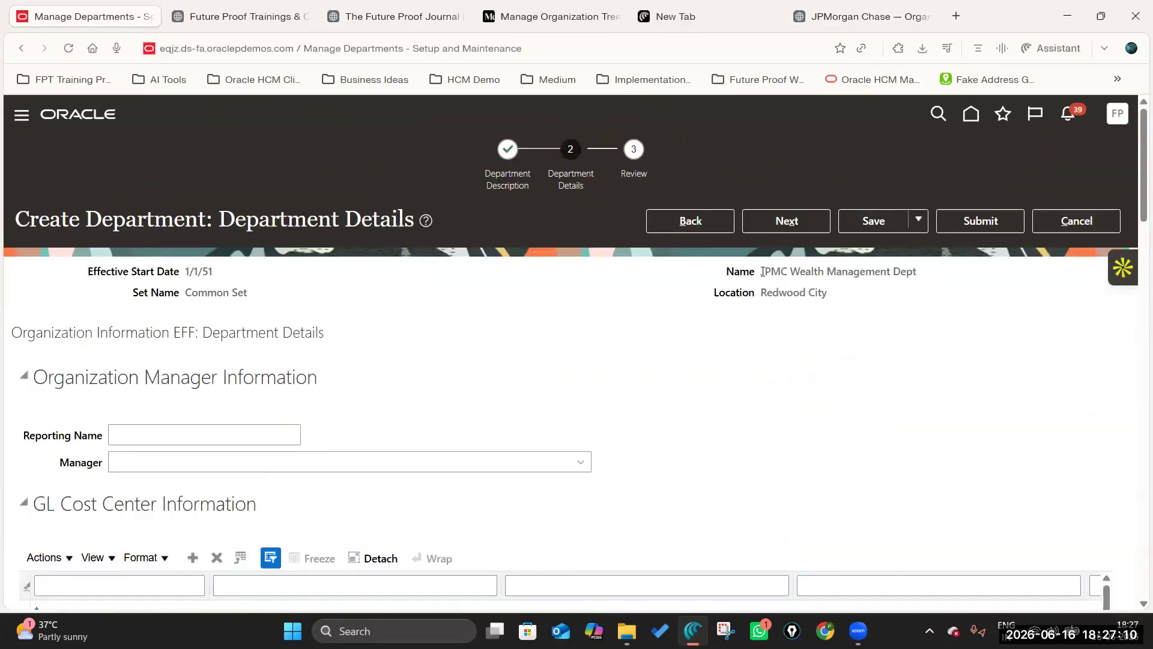
drag(762, 272, 925, 281)
key(ctrl+c)
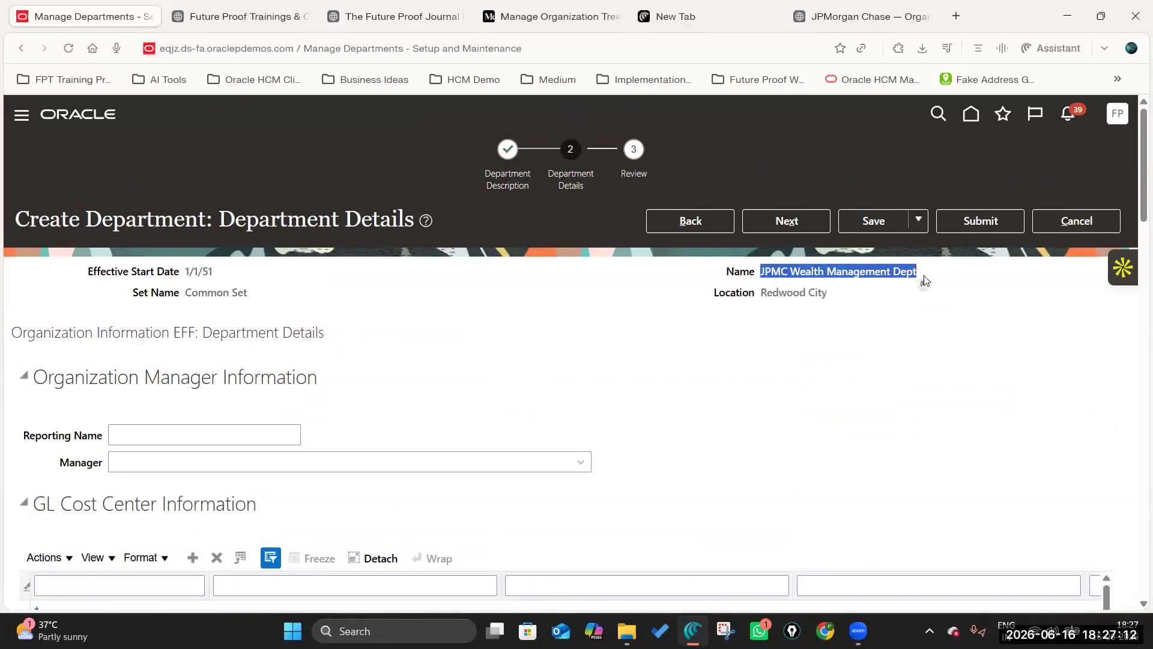
click(205, 432)
key(ctrl+v)
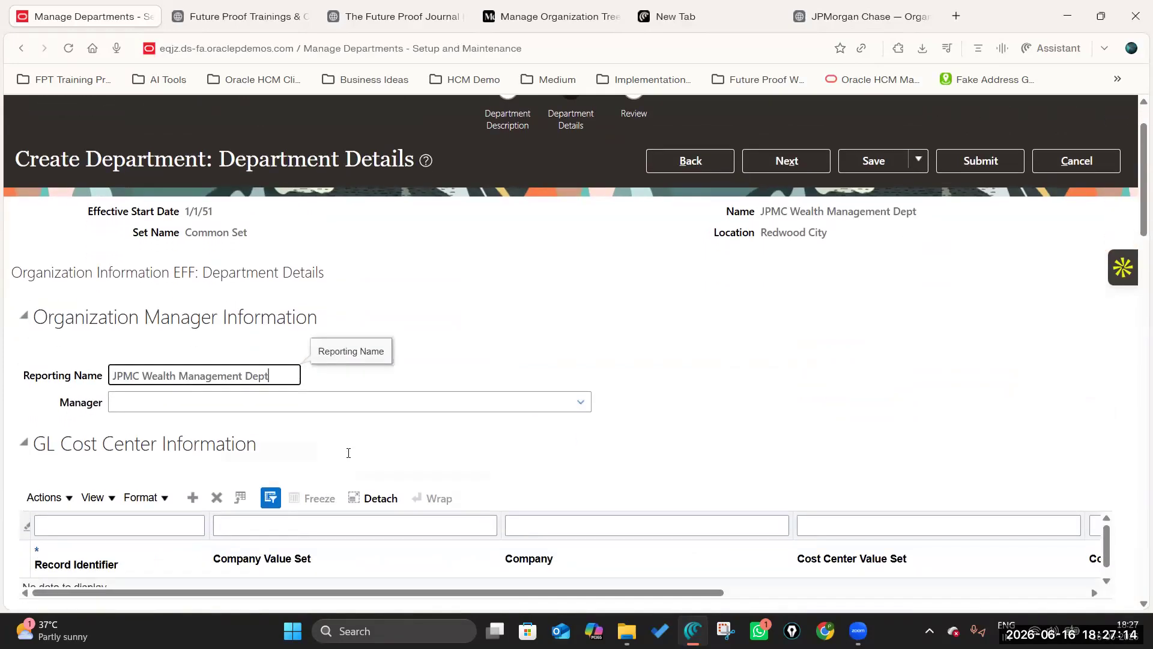
scroll(348, 459, down, 12)
scroll(167, 259, up, 4)
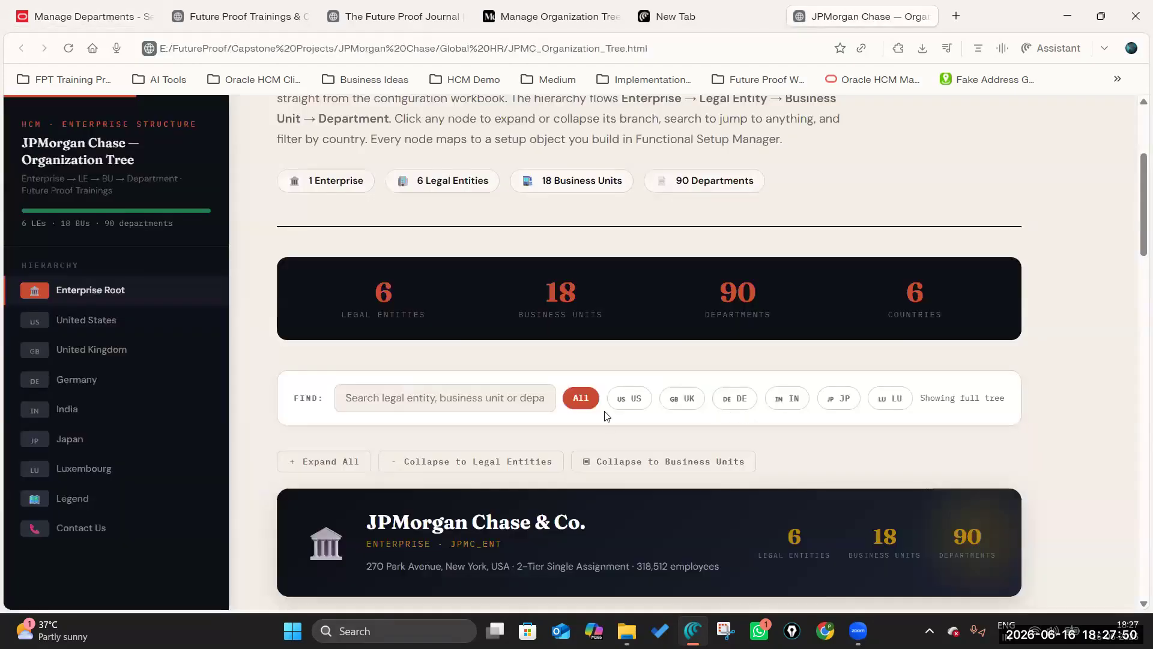
Step: Search the active departments for "JPMC Wealth Management" after checking the organization tree document
scroll(605, 416, down, 10)
click(401, 411)
drag(401, 411, 566, 411)
click(31, 18)
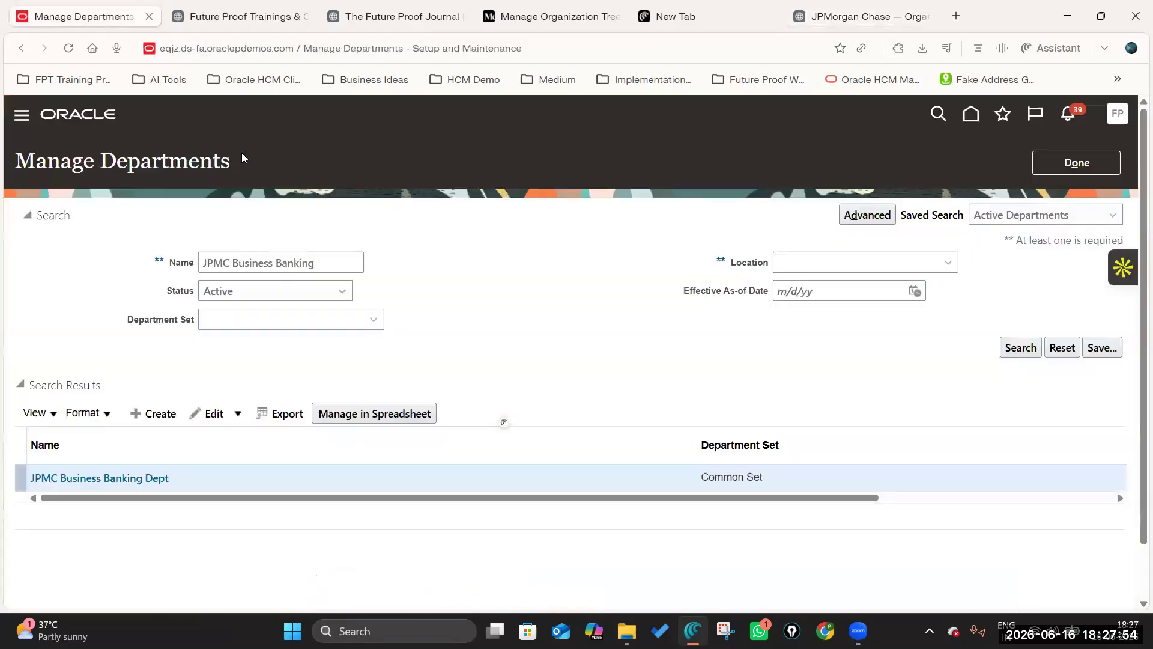
drag(233, 262, 414, 265)
text(Wealth Management)
click(1019, 353)
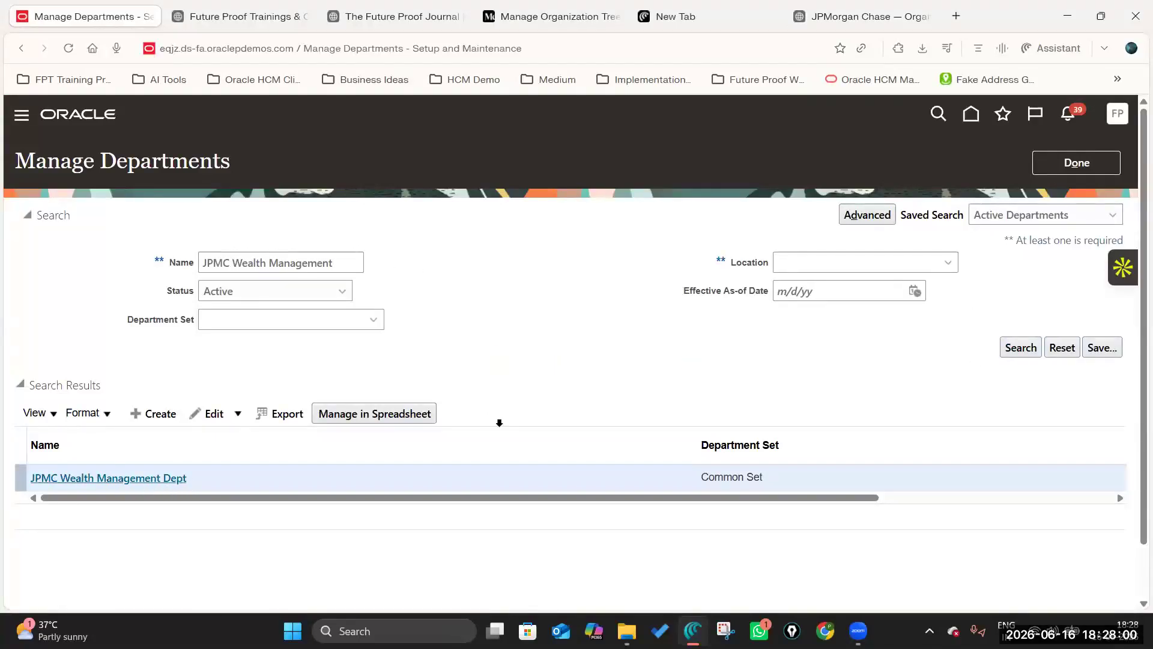
Step: Collapse Consumer & Community Banking BU in the organization tree document, and collapse and re-expand JPMorgan Chase Bank, N.A
click(817, 22)
scroll(328, 321, up, 3)
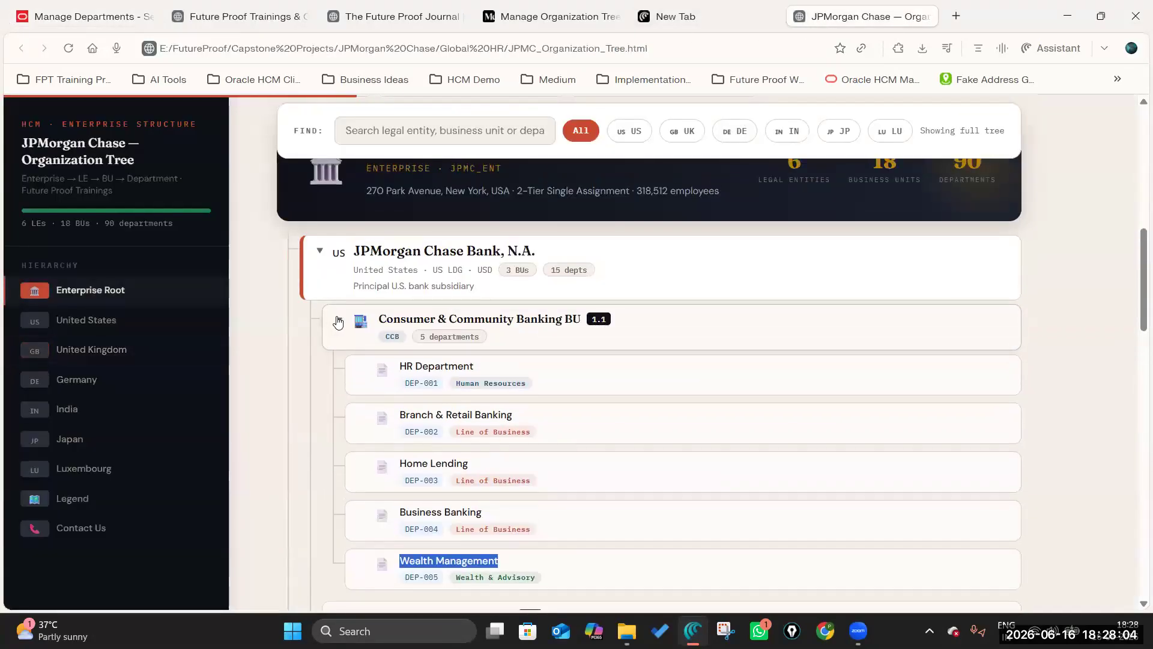
click(338, 320)
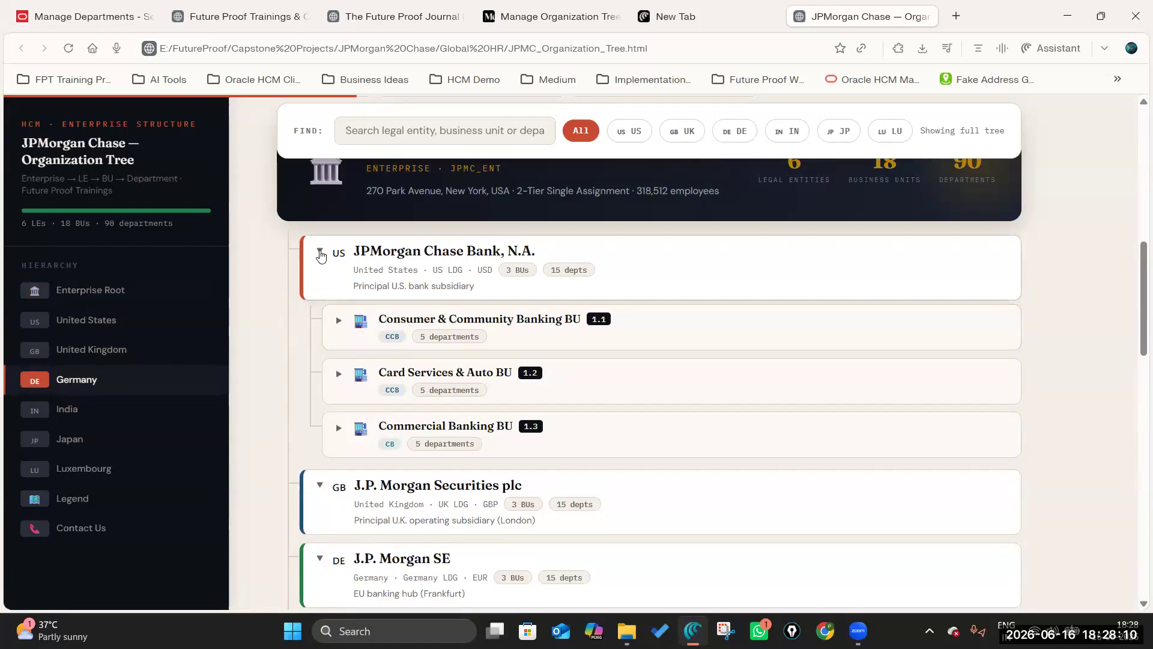
click(320, 251)
click(320, 253)
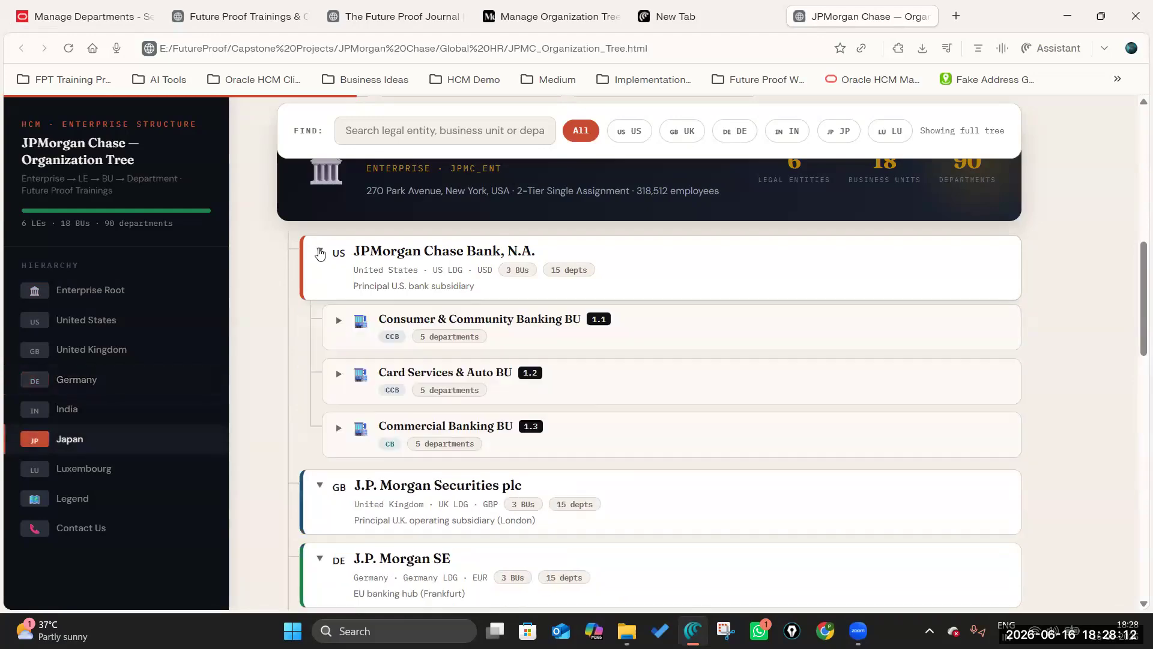
Step: Highlight the JPMorgan Chase & Co. enterprise root and expand Consumer & Community Banking BU to view its departments
scroll(334, 293, up, 3)
drag(367, 374, 585, 372)
scroll(385, 294, down, 3)
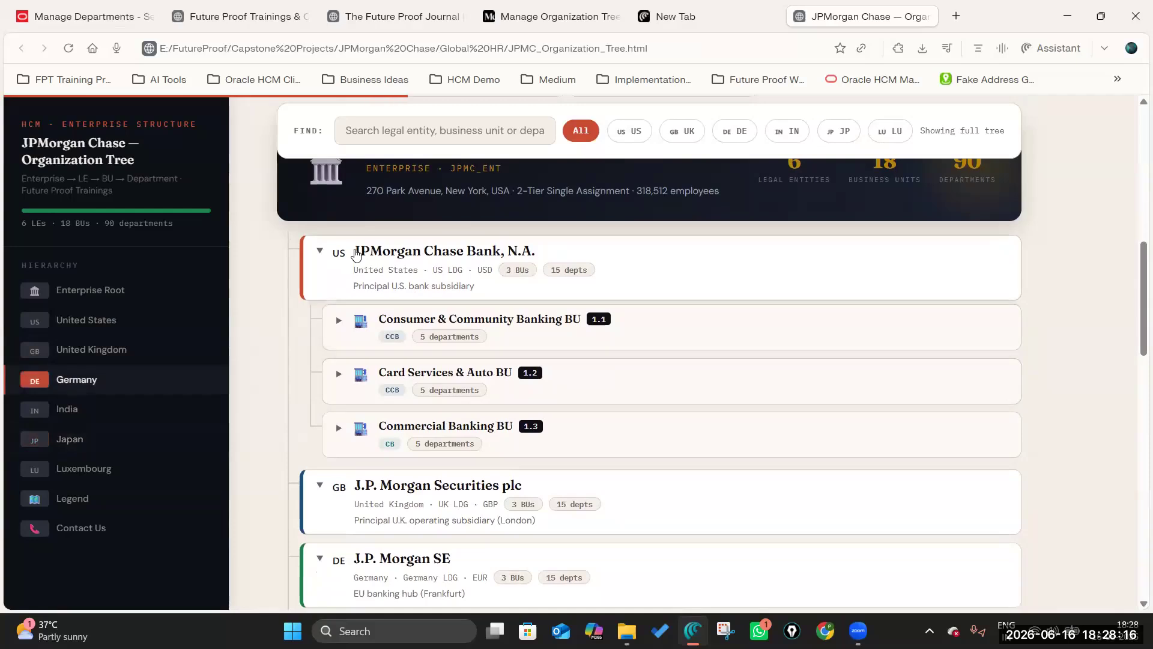
click(339, 320)
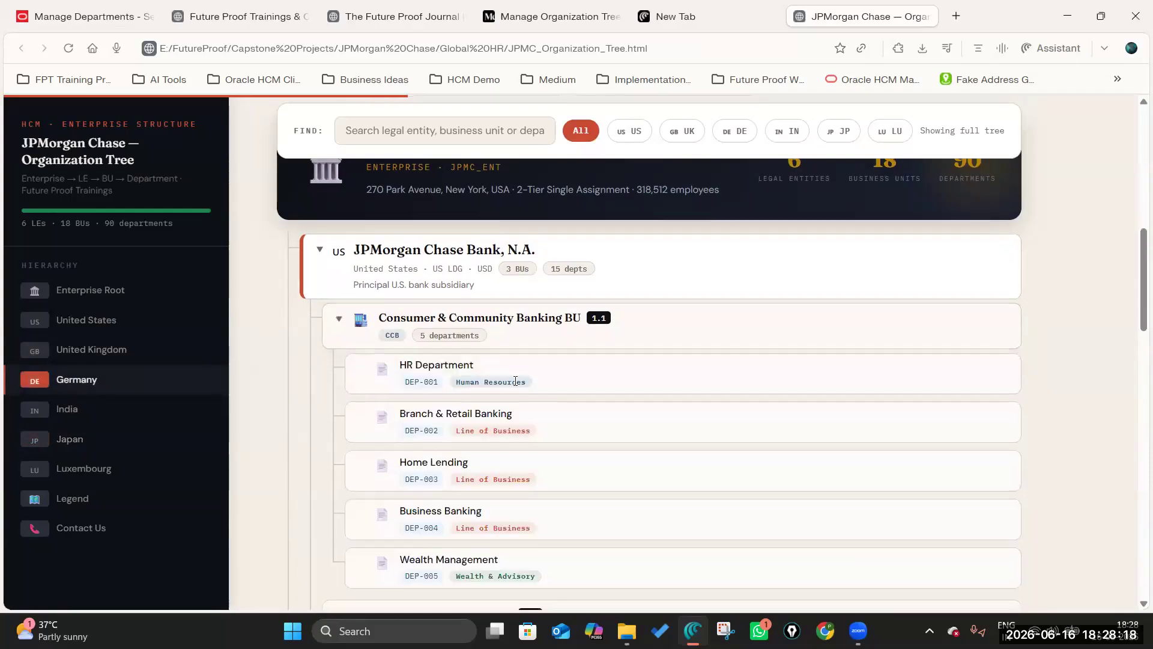
Step: Examine the departments and sibling business units under JPMorgan Chase Bank, N.A., highlighting Branch & Retail Banking
scroll(450, 204, down, 2)
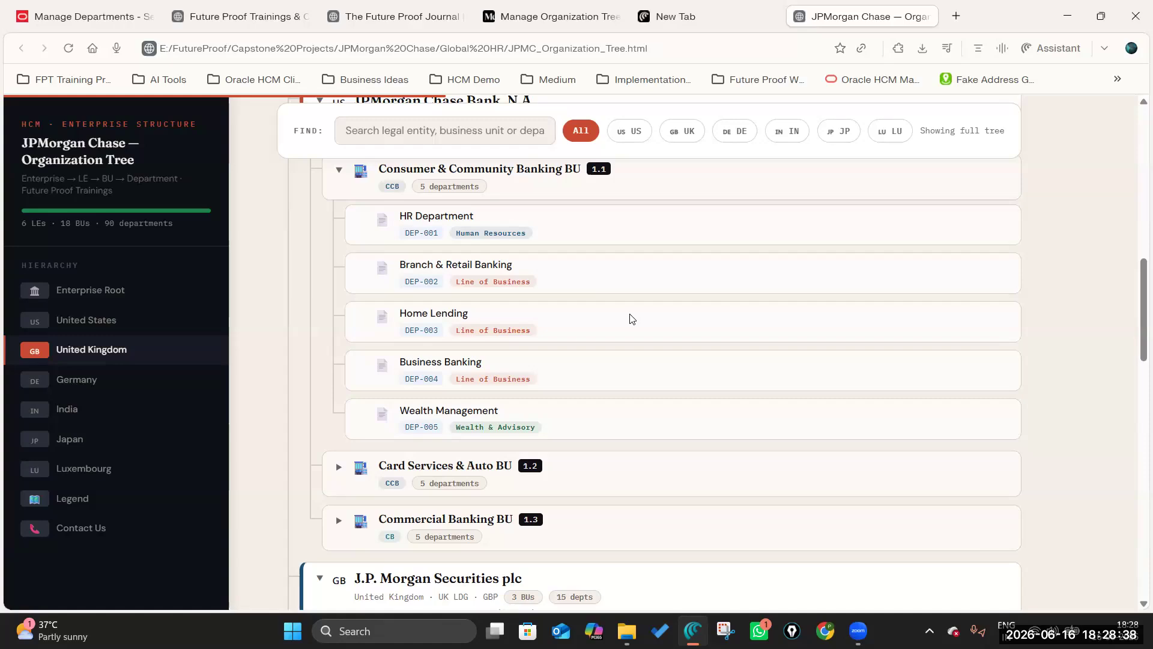
scroll(631, 319, up, 3)
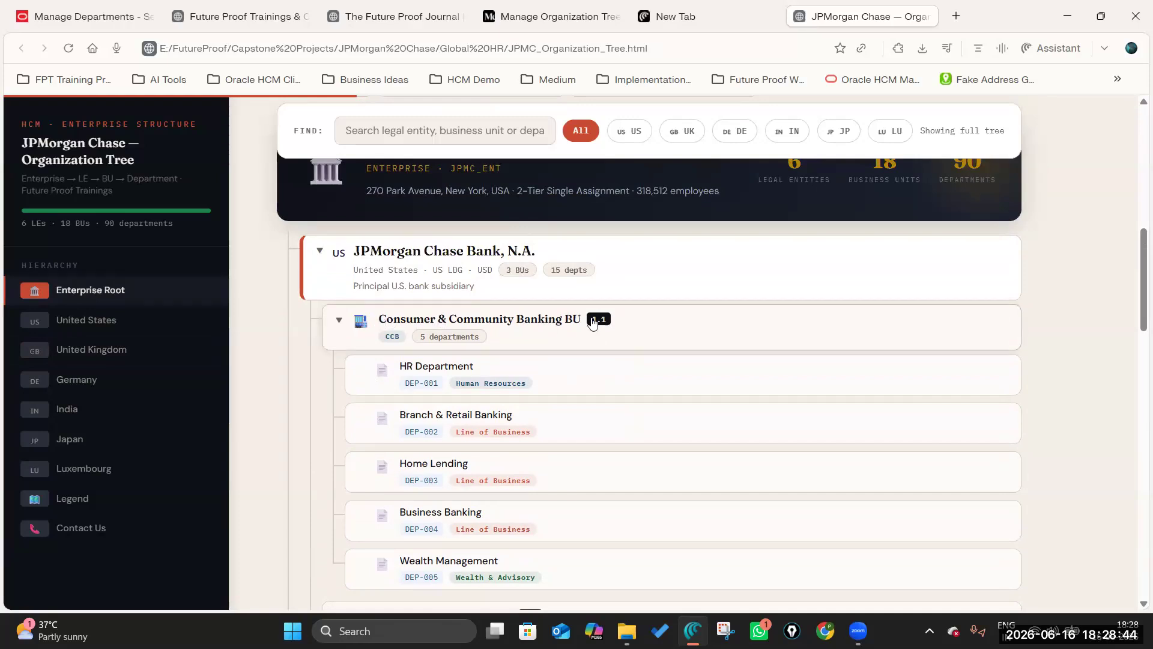
scroll(591, 337, down, 3)
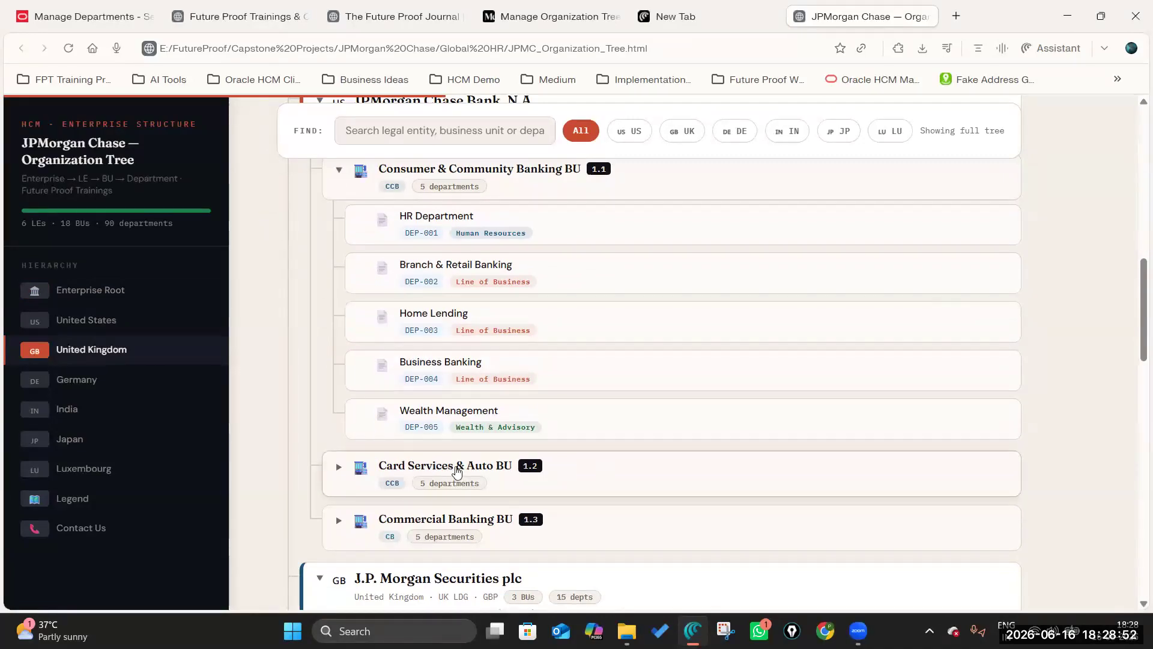
scroll(497, 288, up, 1)
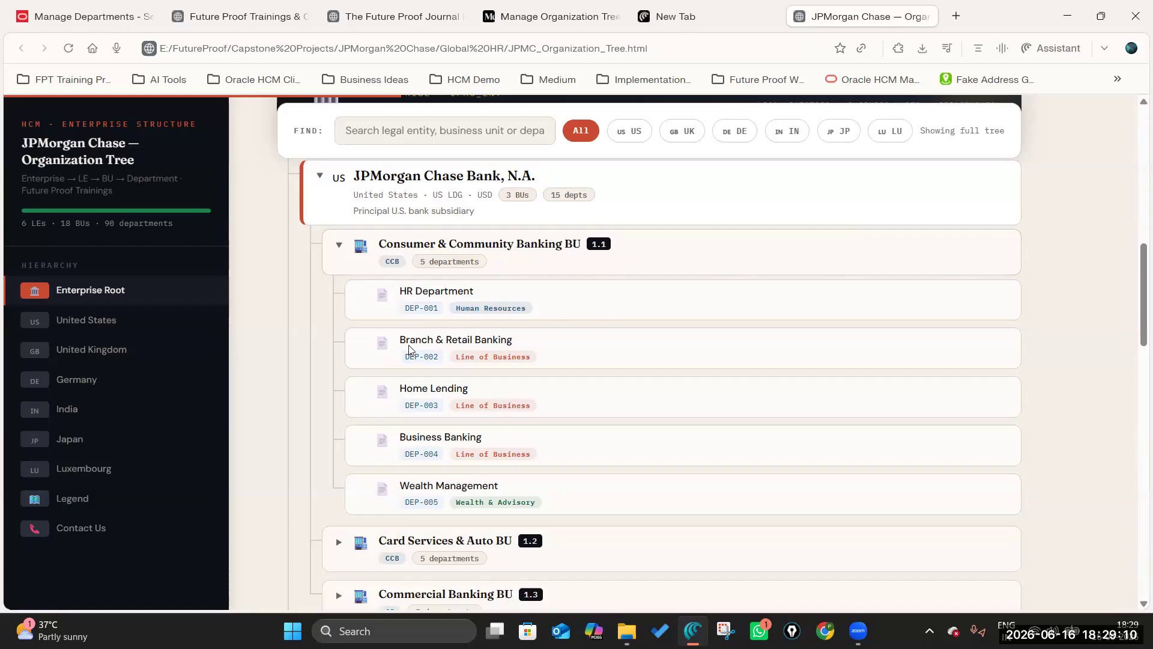
drag(398, 341, 515, 342)
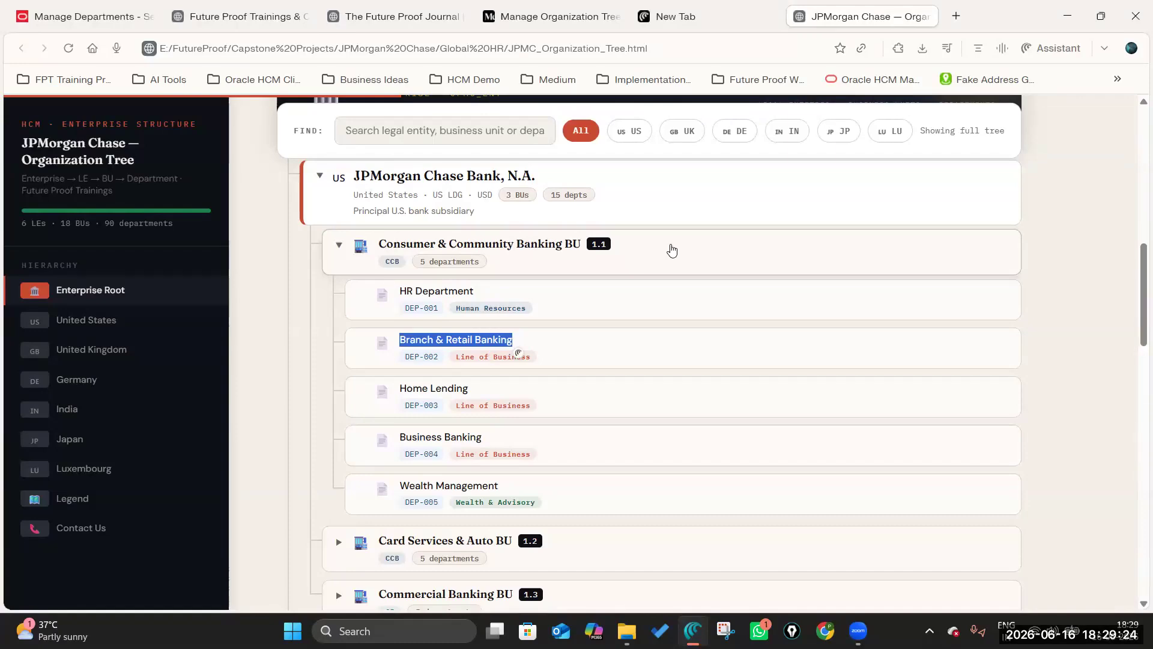
scroll(726, 352, up, 5)
scroll(725, 352, up, 6)
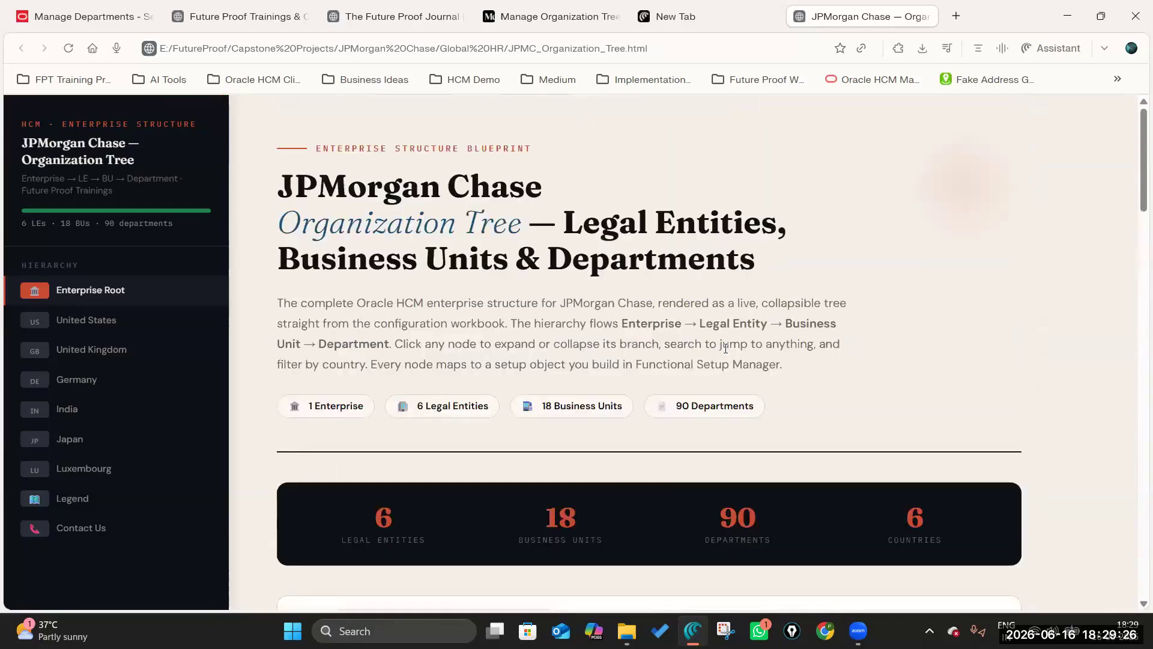
Step: Open the Manage Organization Trees task, start creating a tree and enter JPMC as the beginning of its name
click(79, 15)
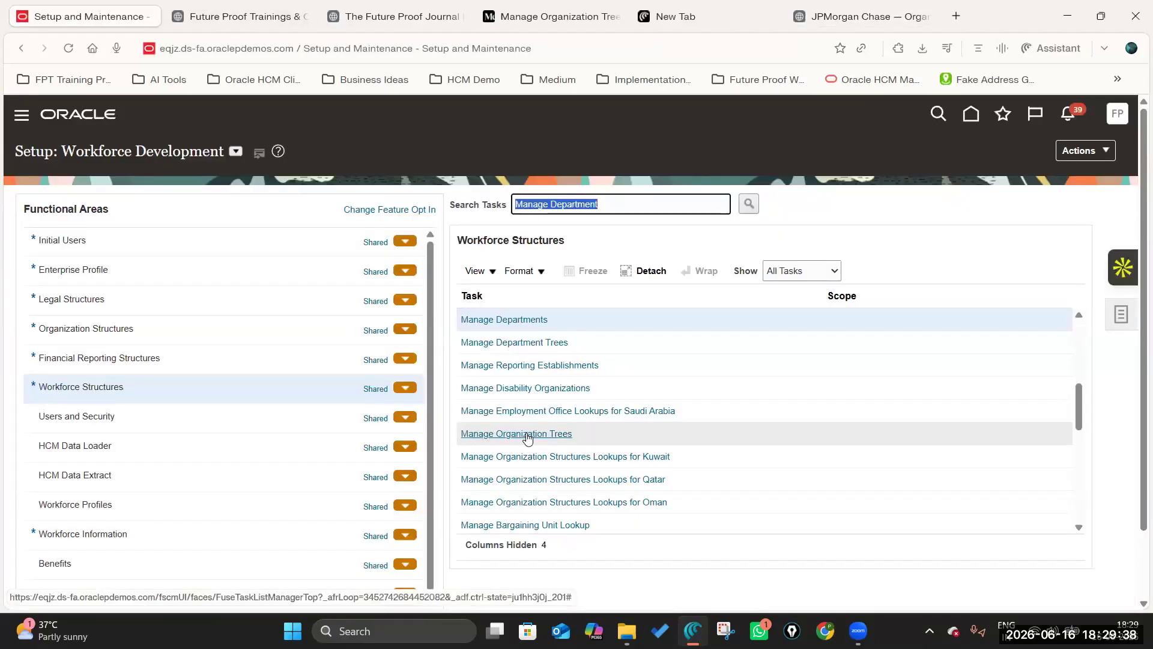
click(527, 436)
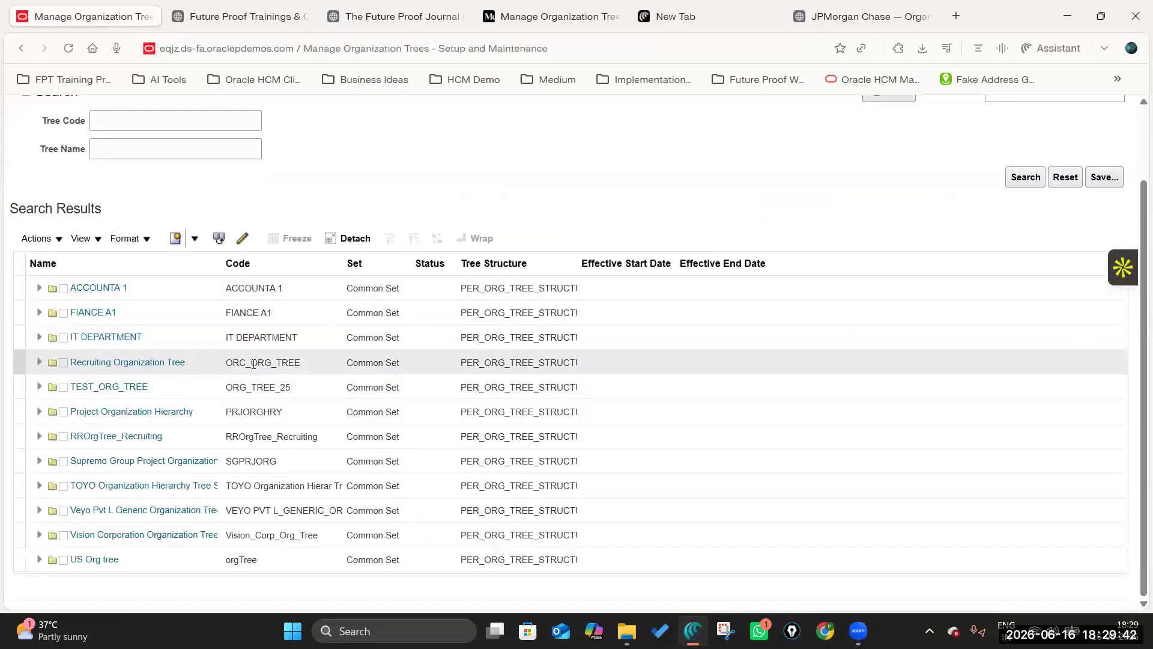
click(194, 239)
click(302, 205)
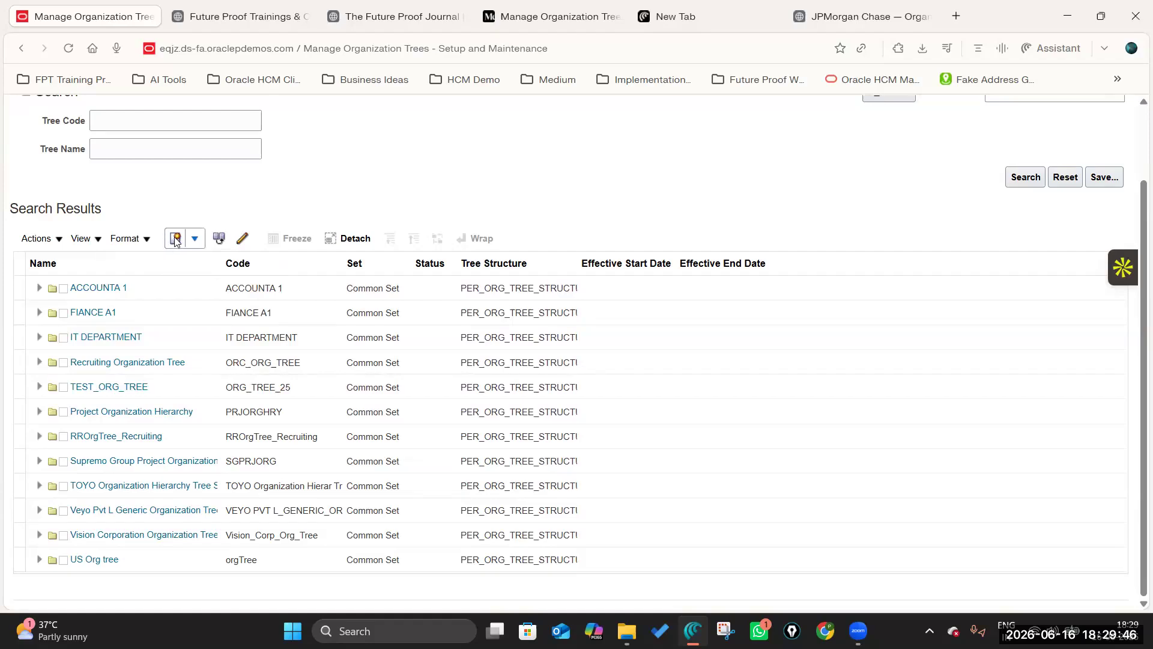
click(175, 238)
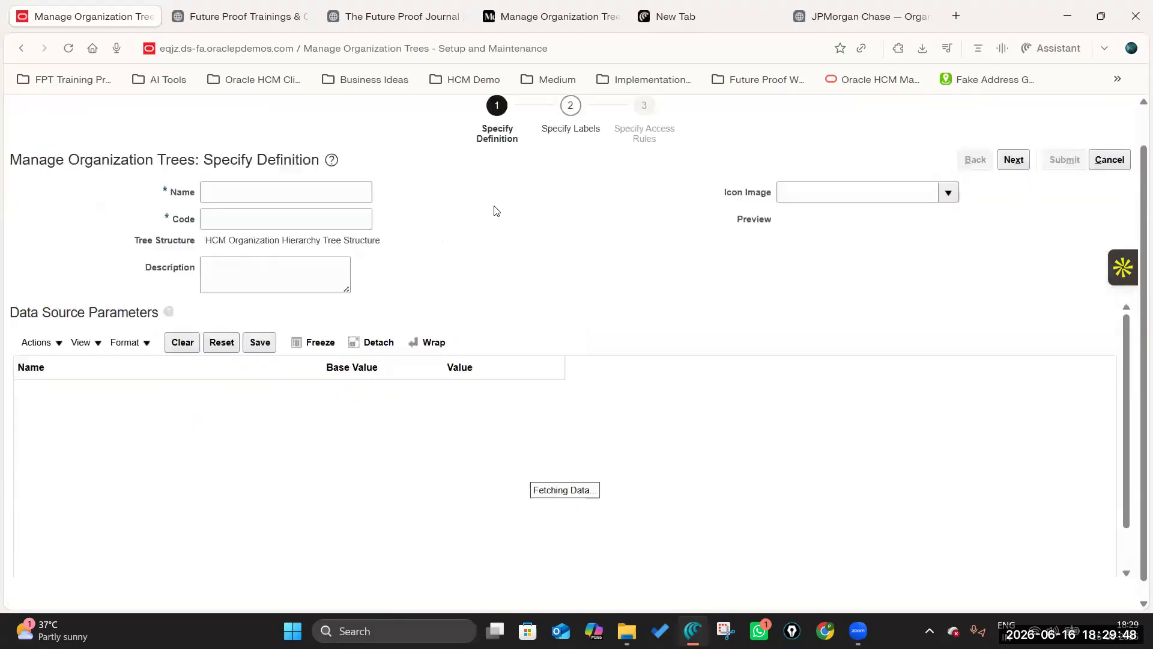
click(249, 191)
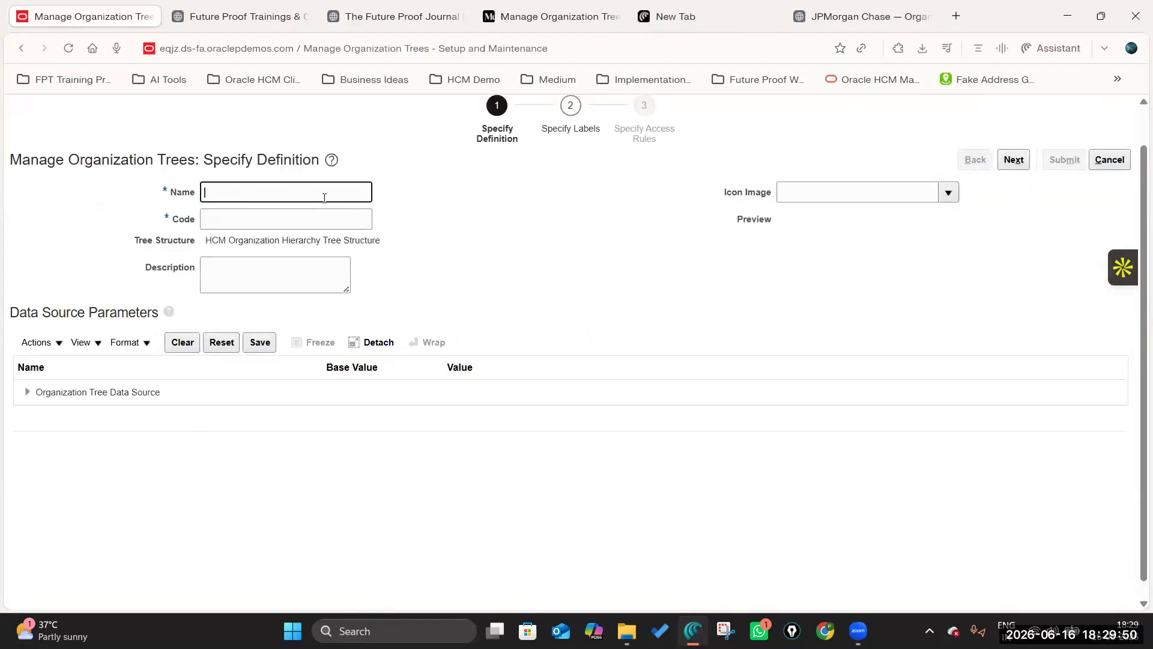
text(JPMC)
Step: Review the organization tree document, expanding Card Services & Auto BU and Commercial Banking BU to examine their departments
click(847, 18)
scroll(377, 322, down, 10)
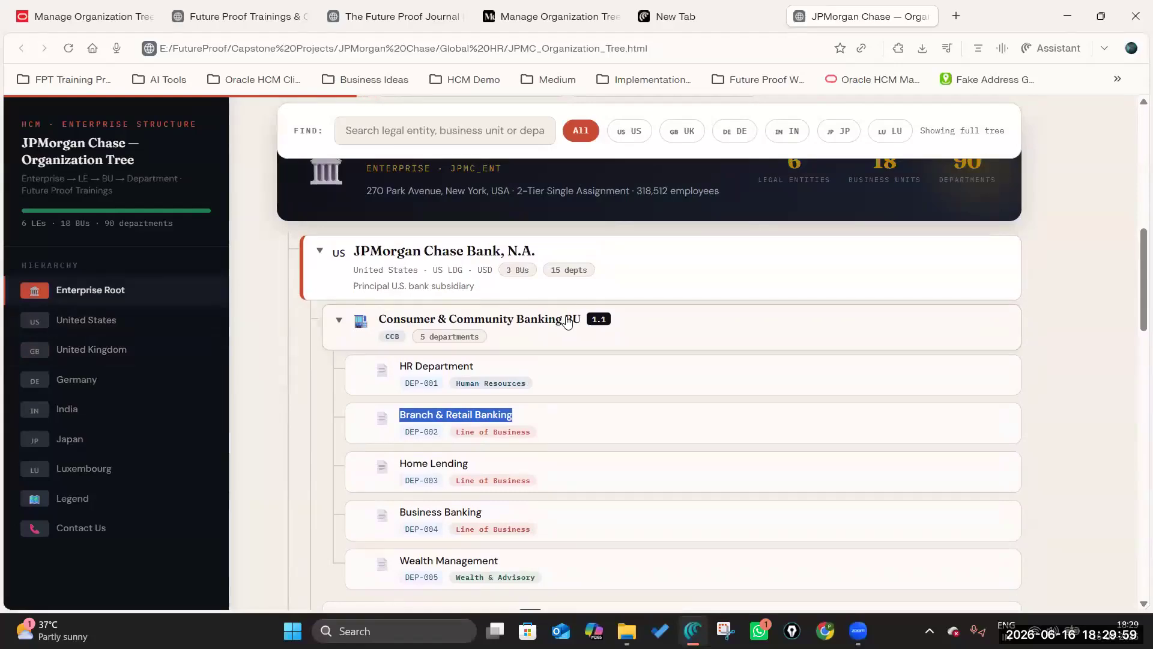
scroll(338, 390, down, 4)
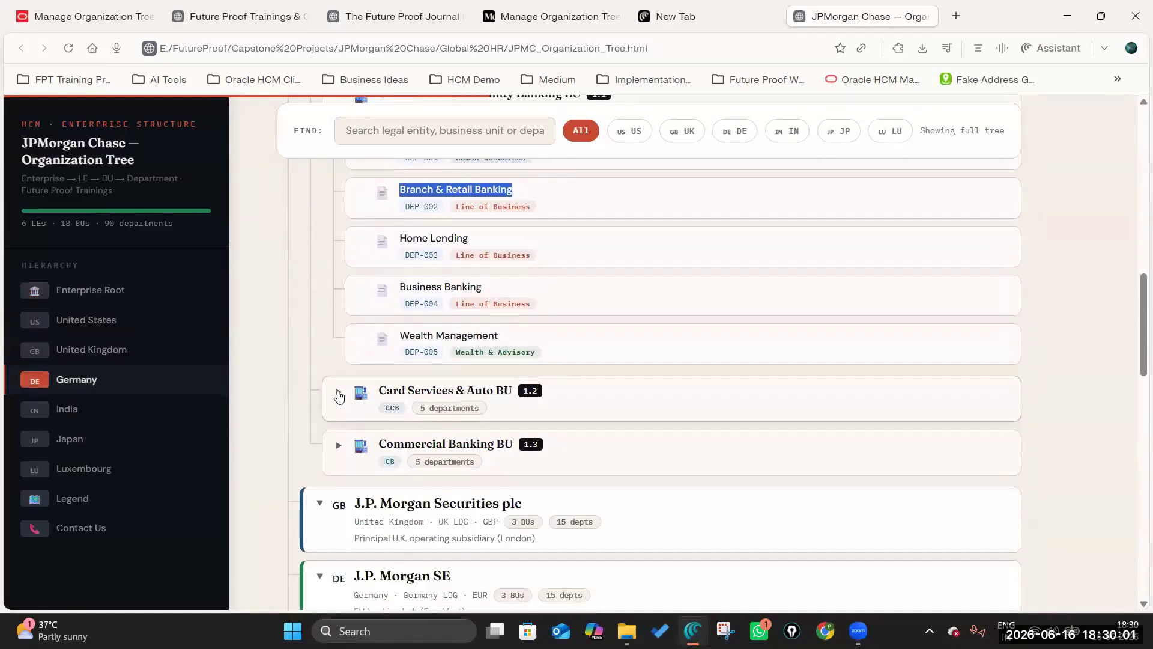
click(338, 395)
scroll(341, 433, down, 4)
click(338, 463)
scroll(414, 467, down, 1)
scroll(452, 446, up, 9)
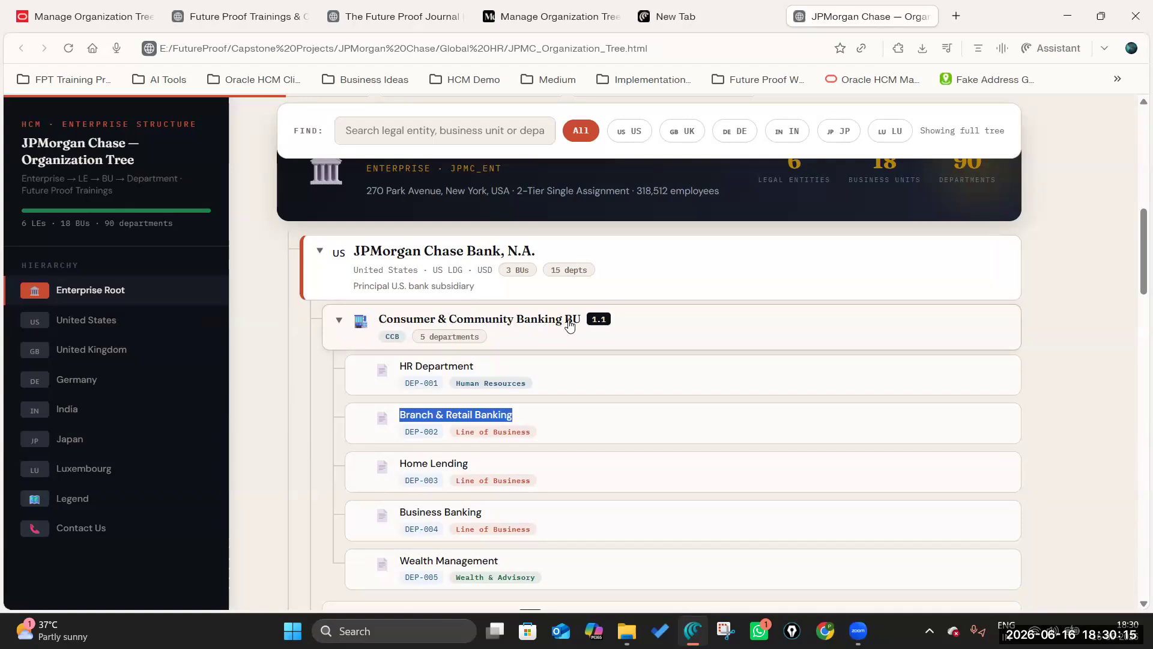
Step: Copy the name Consumer & Community Banking BU from the organization tree document and append it to JPMC in the new tree's name
click(601, 323)
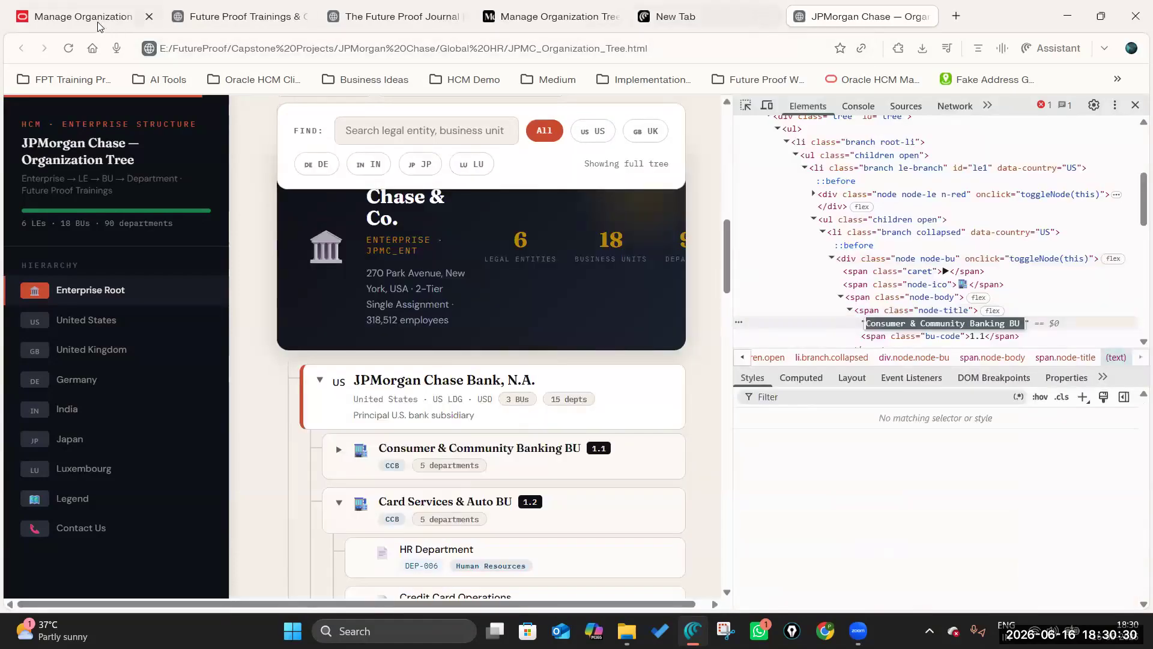
click(97, 21)
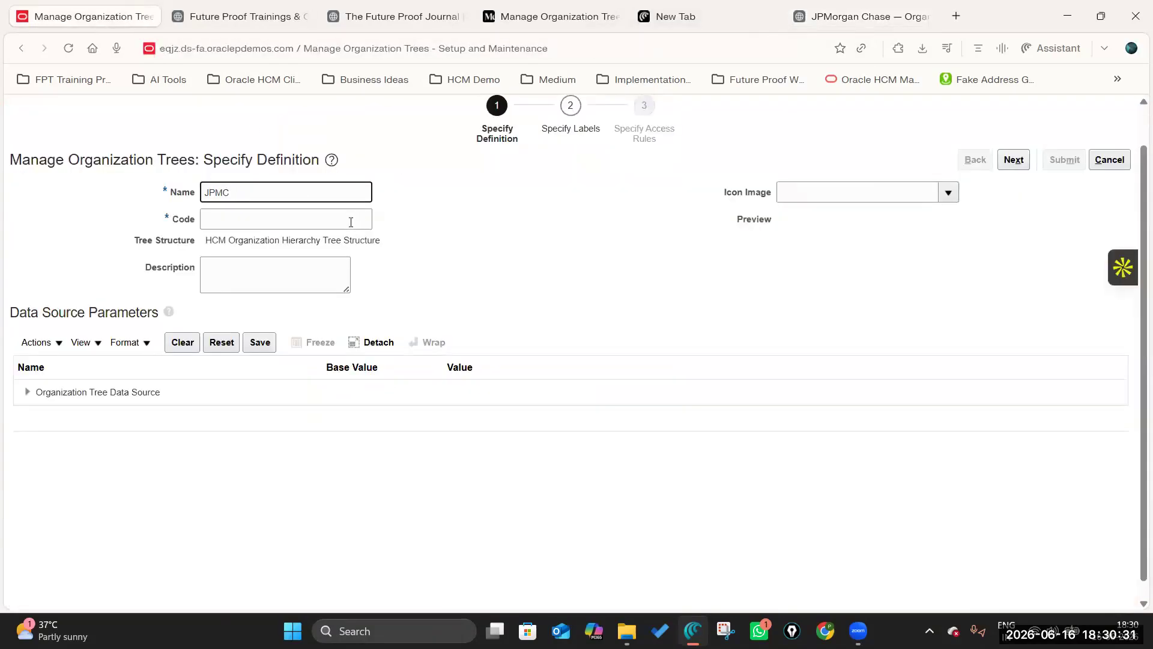
click(304, 200)
text(JPMC)
text(Consumer & Community Banking BU)
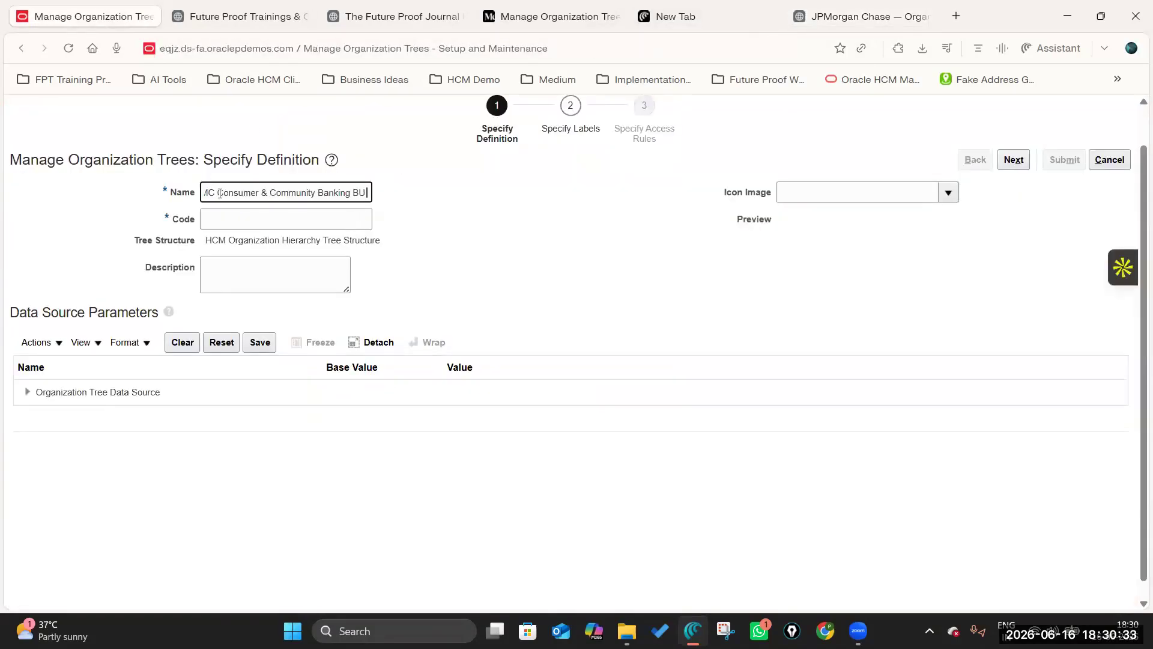
Step: Shorten the tree name to "JPMC CCB BU OT" and set the code to JPMC_CCB_BU_OT
click(262, 192)
key(BackSpace)
key(shift+Right)
key(shift+Right)
key(shift+Right)
key(shift+Right)
key(shift+Right)
key(shift+Right)
key(shift+Right)
key(shift+Right)
key(shift+Right)
key(shift+Right)
key(shift+Right)
key(shift+Right)
key(shift+Right)
key(shift+Right)
key(shift+Right)
key(shift+Right)
key(shift+Right)
key(shift+Right)
key(shift+Right)
key(shift+Right)
key(shift+Right)
key(shift+Right)
key(shift+Right)
key(shift+Right)
key(shift+Right)
key(BackSpace)
text(CB)
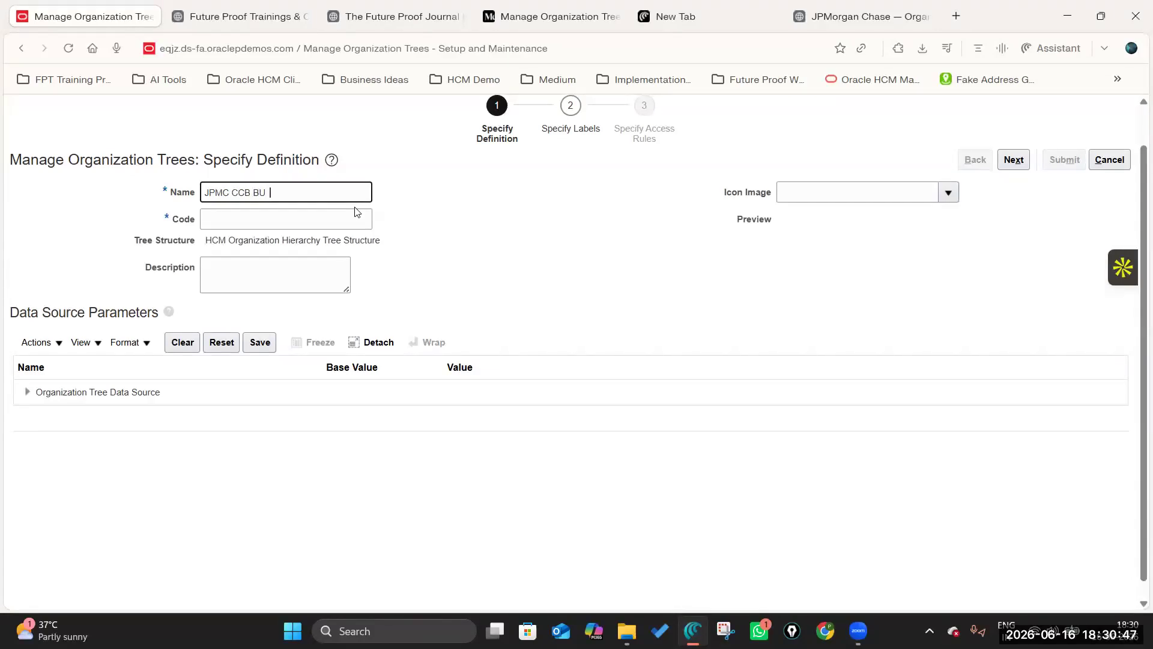
click(516, 252)
triple_click(293, 191)
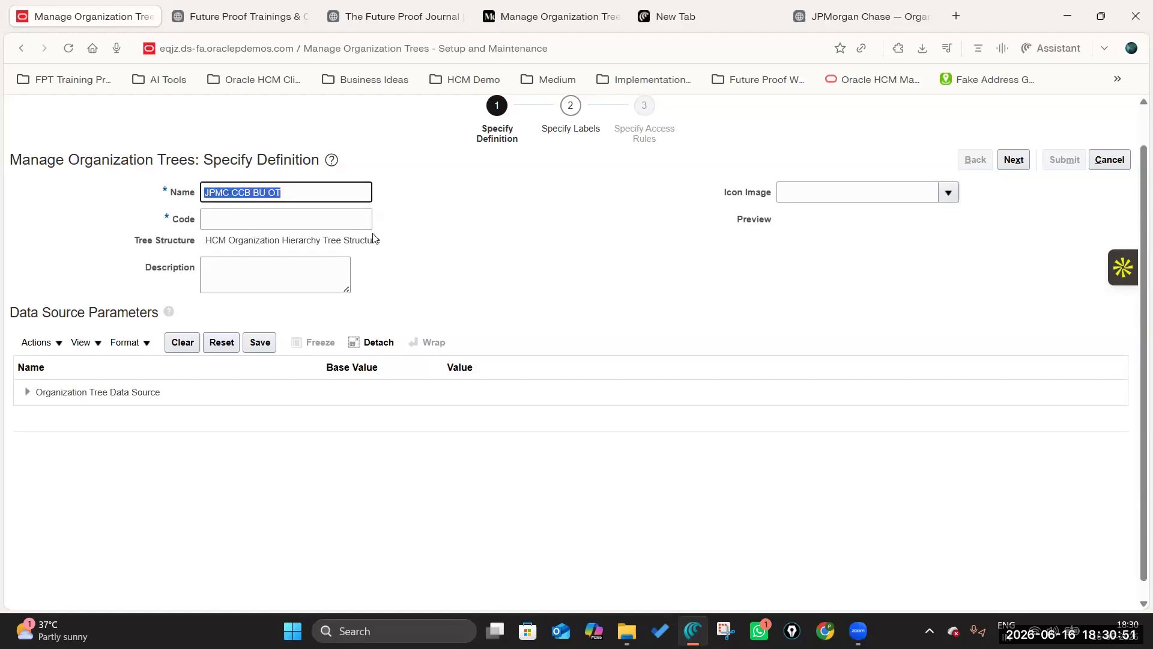
Step: Set the tree description to "JPMC Consumer & Community Banking BU Organization Tree", copying the business unit name from the organization tree document
click(203, 275)
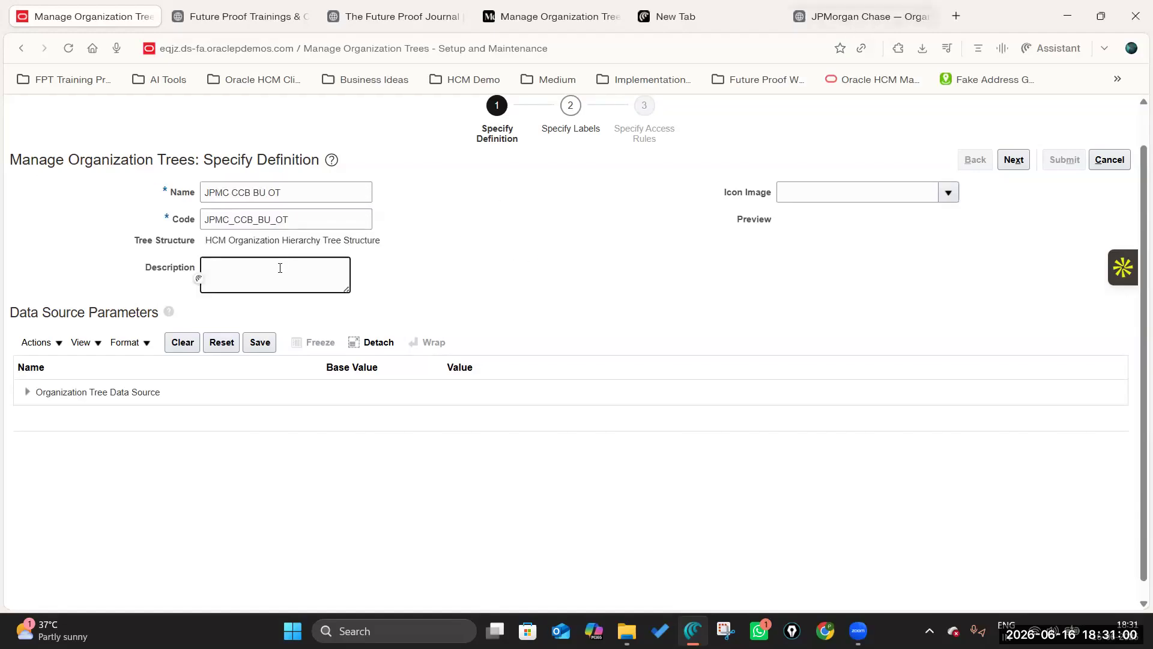
click(852, 17)
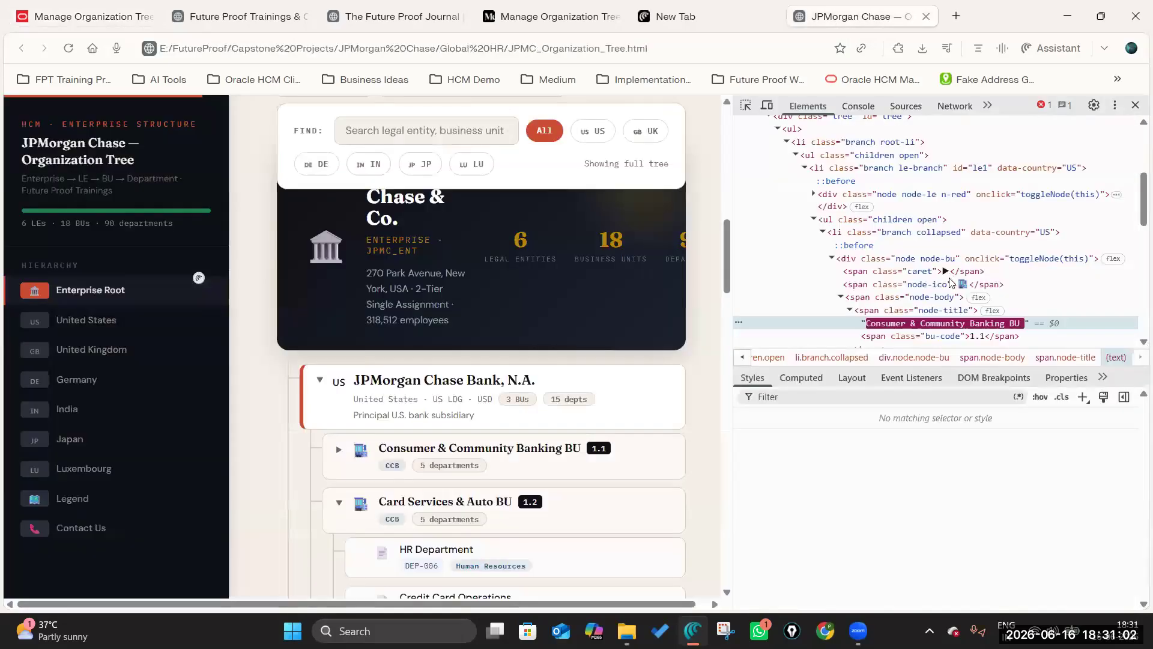
double_click(940, 324)
key(ctrl+c)
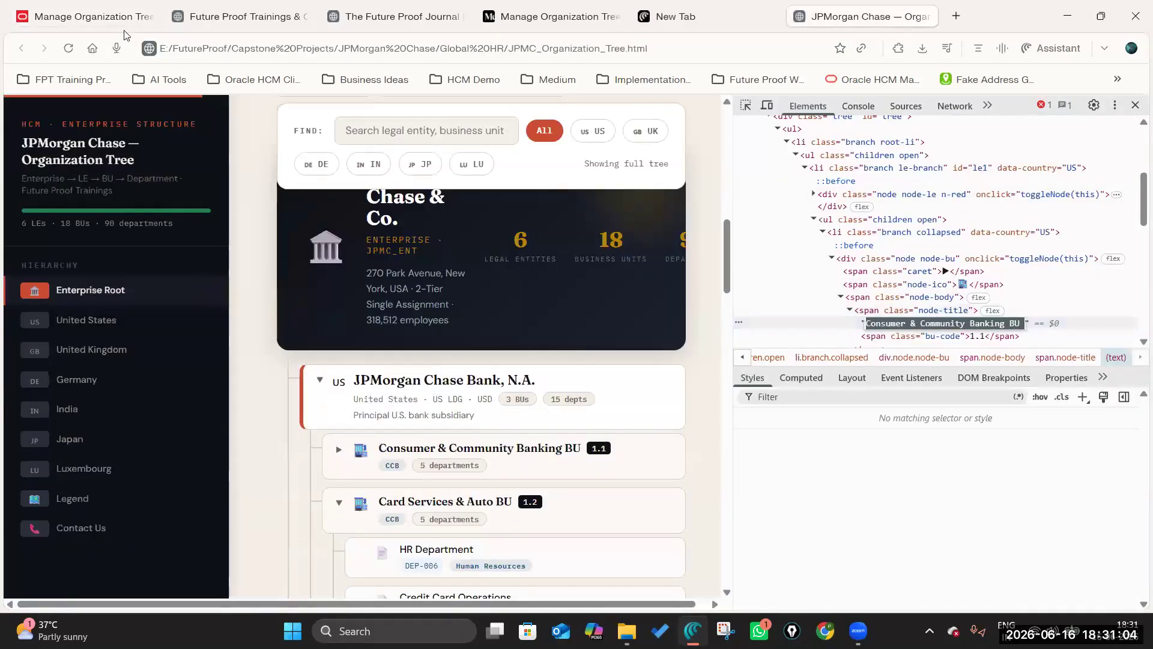
click(136, 17)
key(ctrl+v)
key(Home)
text(JPMC)
click(265, 277)
text(Organization Tre)
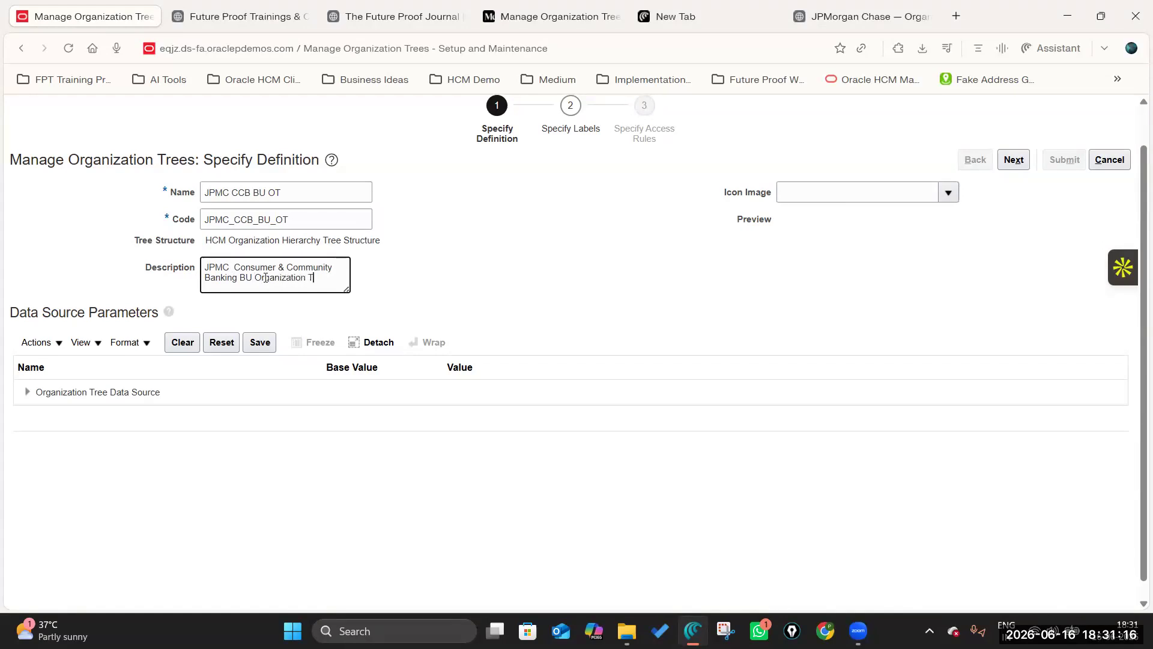
click(475, 250)
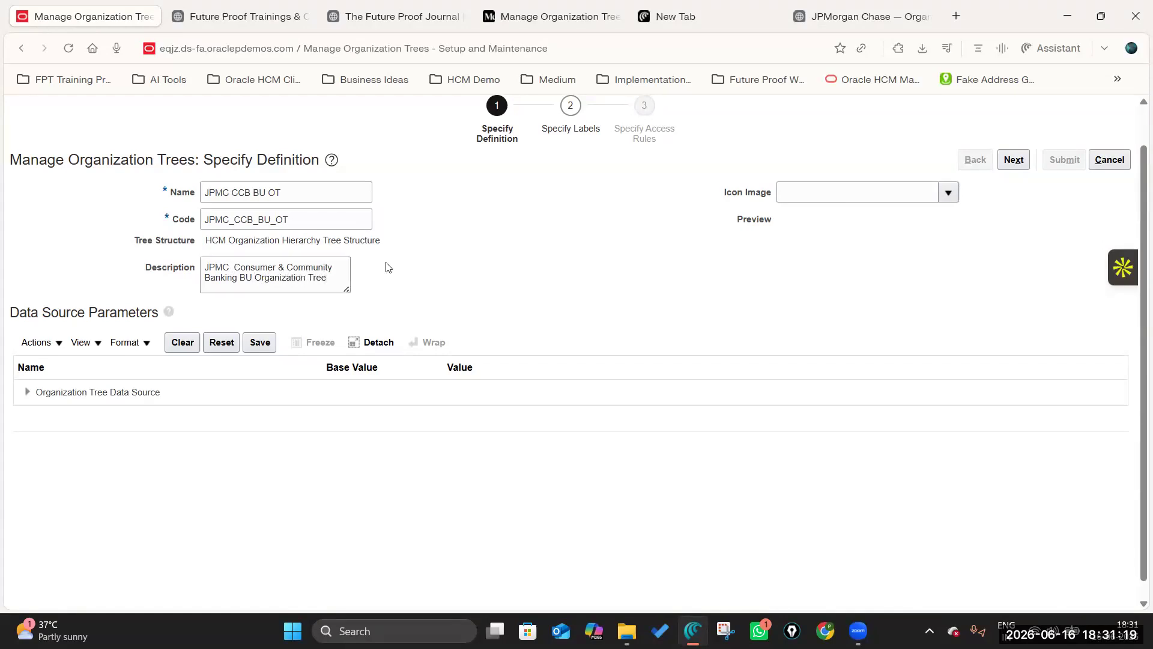
Step: Proceed through the labels and access rules without changes and submit the new organization tree
click(1014, 161)
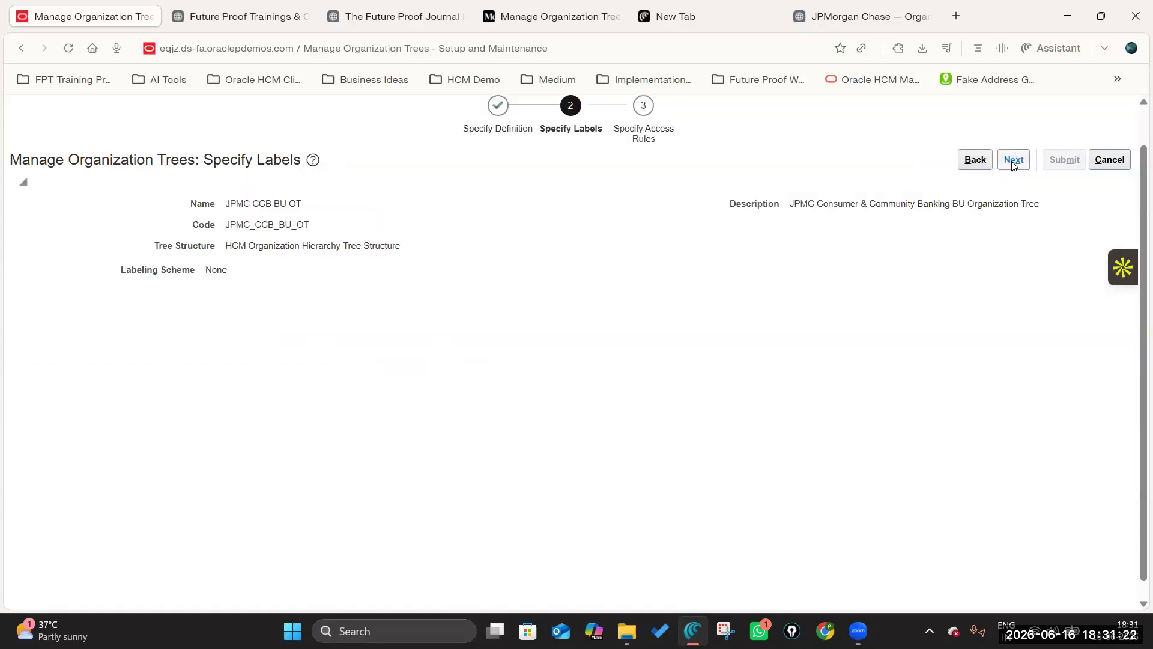
click(1014, 161)
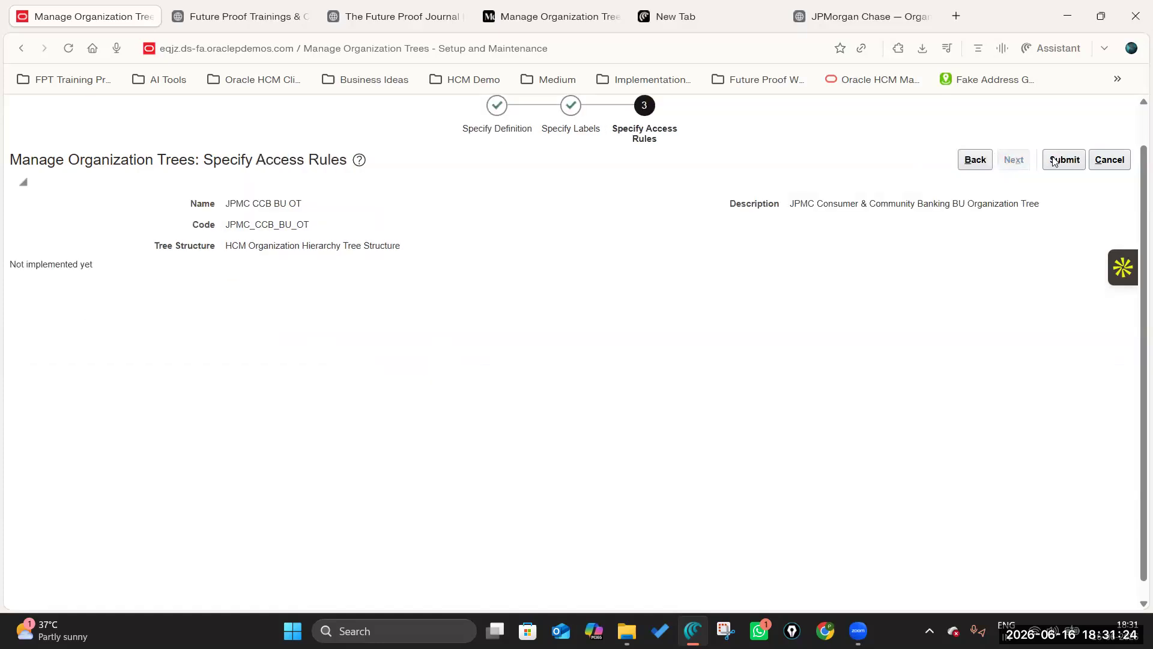
click(1065, 161)
scroll(437, 345, down, 2)
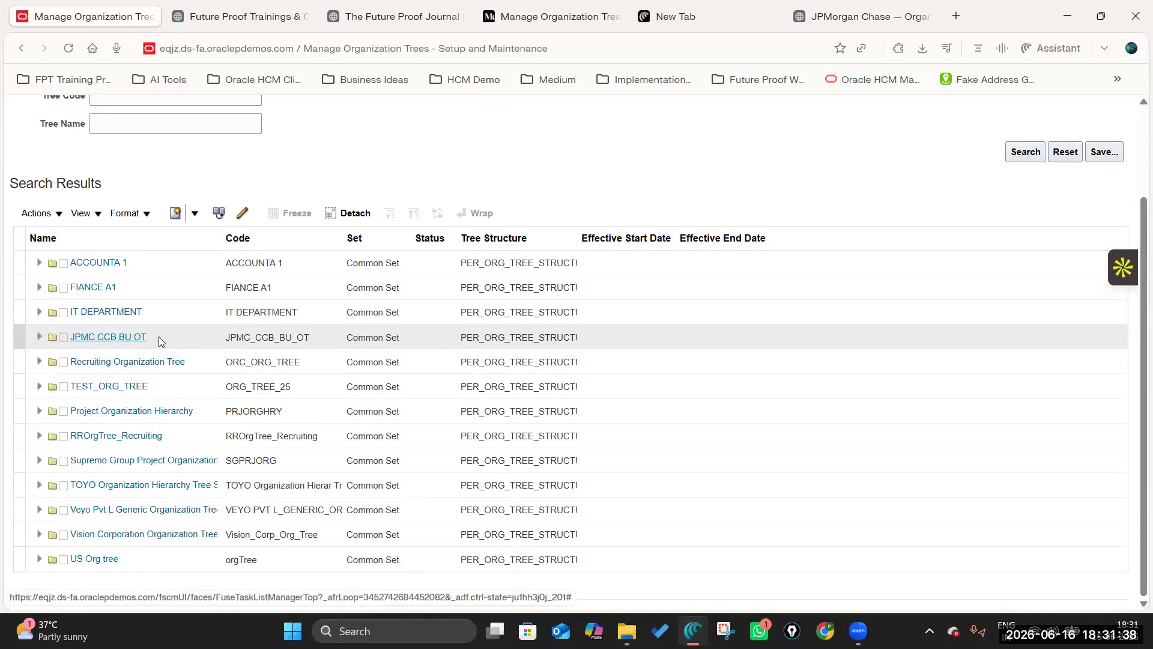
Step: Start a tree version for JPMC CCB BU OT and name it "Version 1"
click(196, 336)
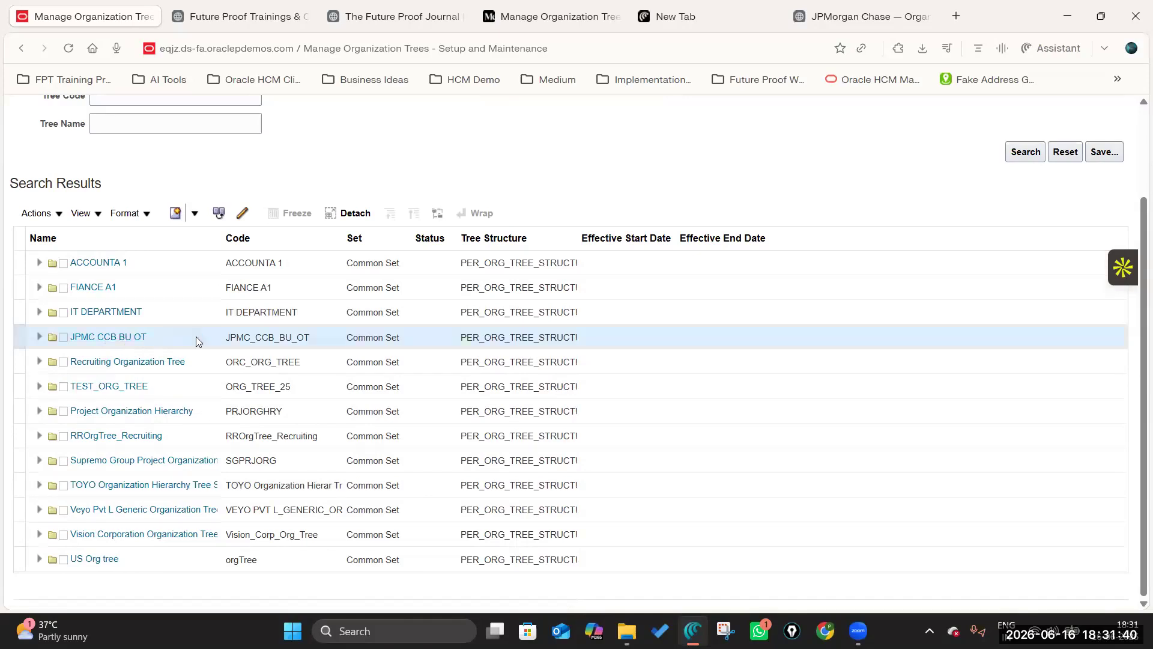
click(58, 215)
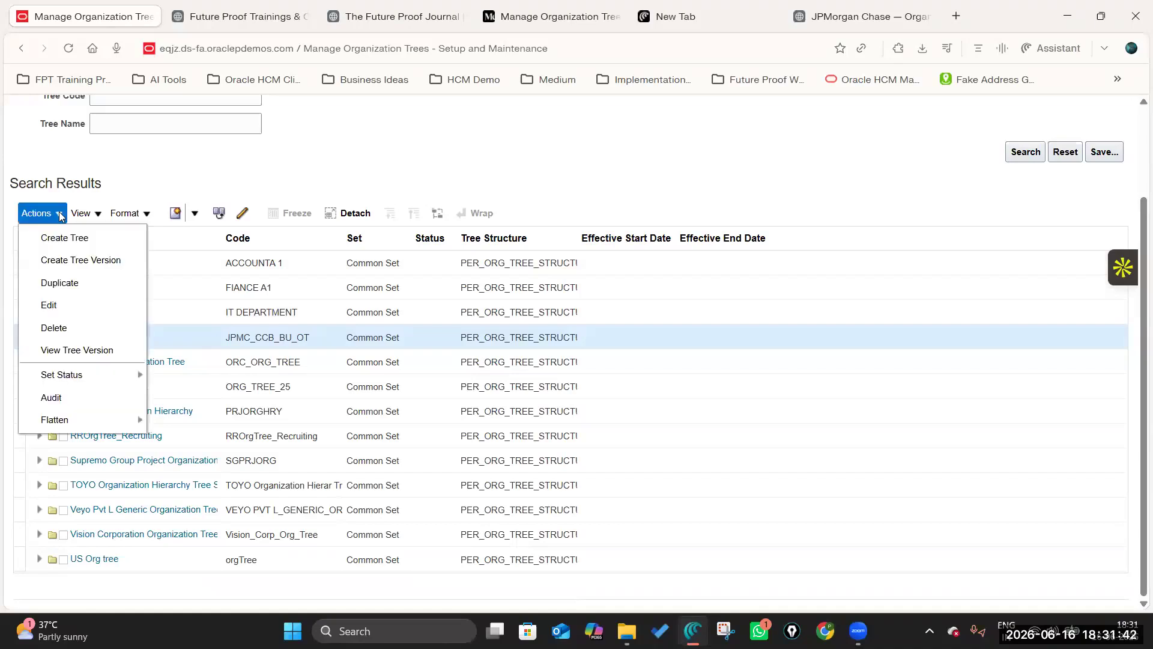
click(71, 261)
click(239, 252)
text(Version 1)
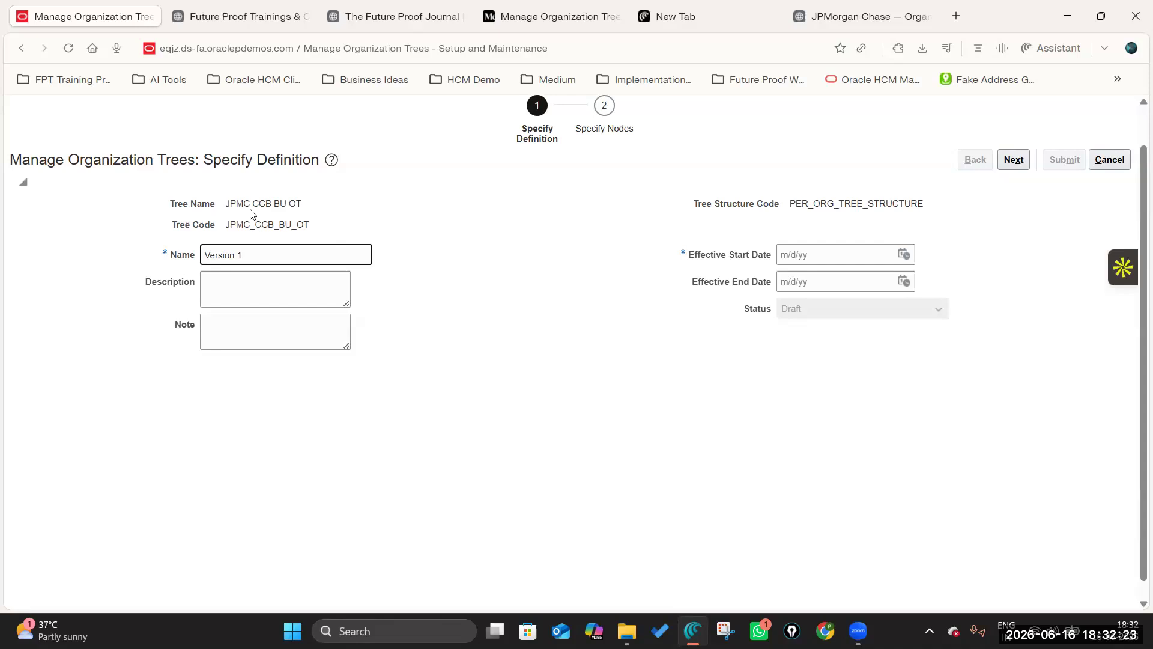
drag(225, 203, 351, 202)
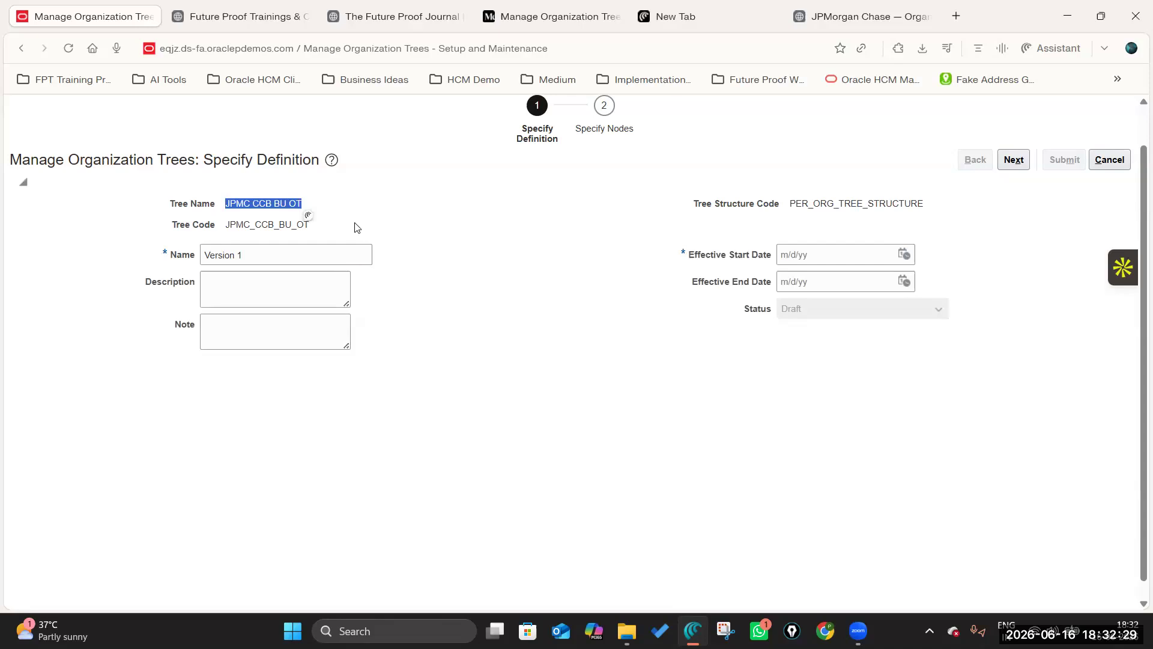
click(248, 289)
Step: Set the version's effective start date to 1/1/1951, proceed to the nodes stage and acknowledge the creation of the tree version
click(788, 255)
text(1/1/1951)
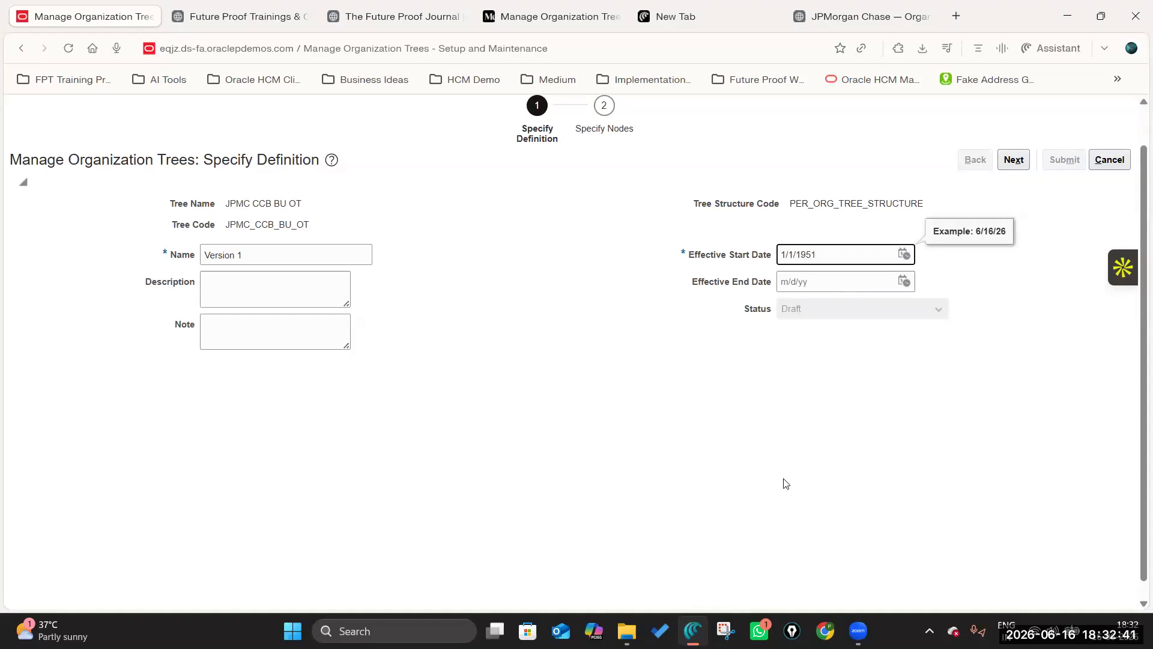
click(784, 480)
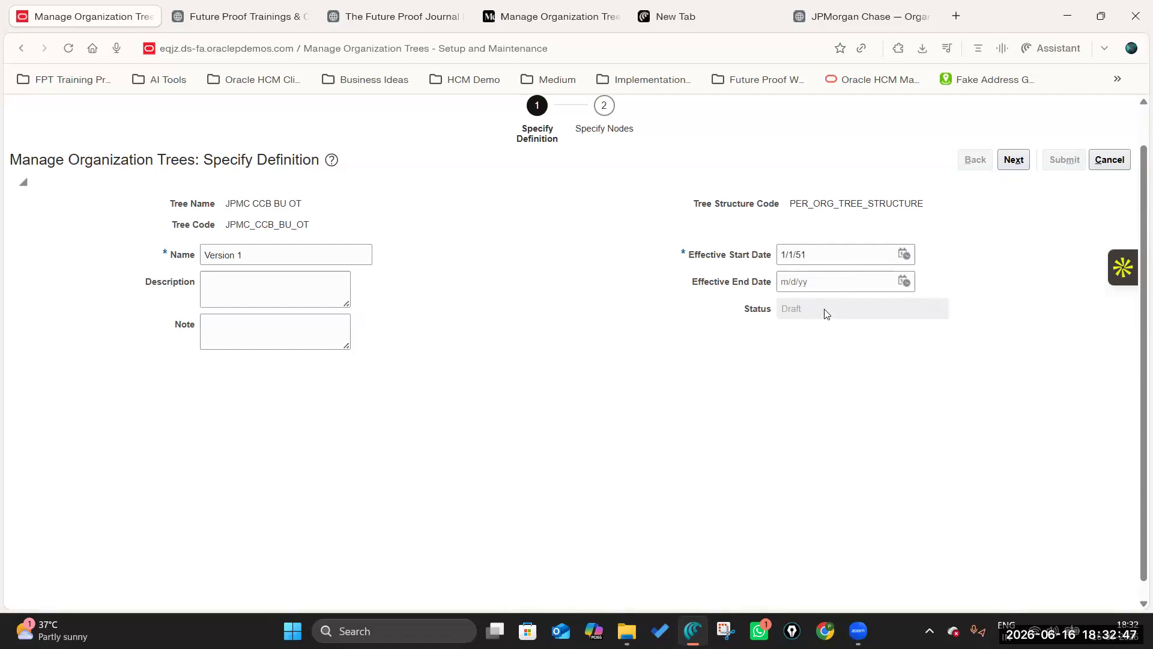
click(1014, 160)
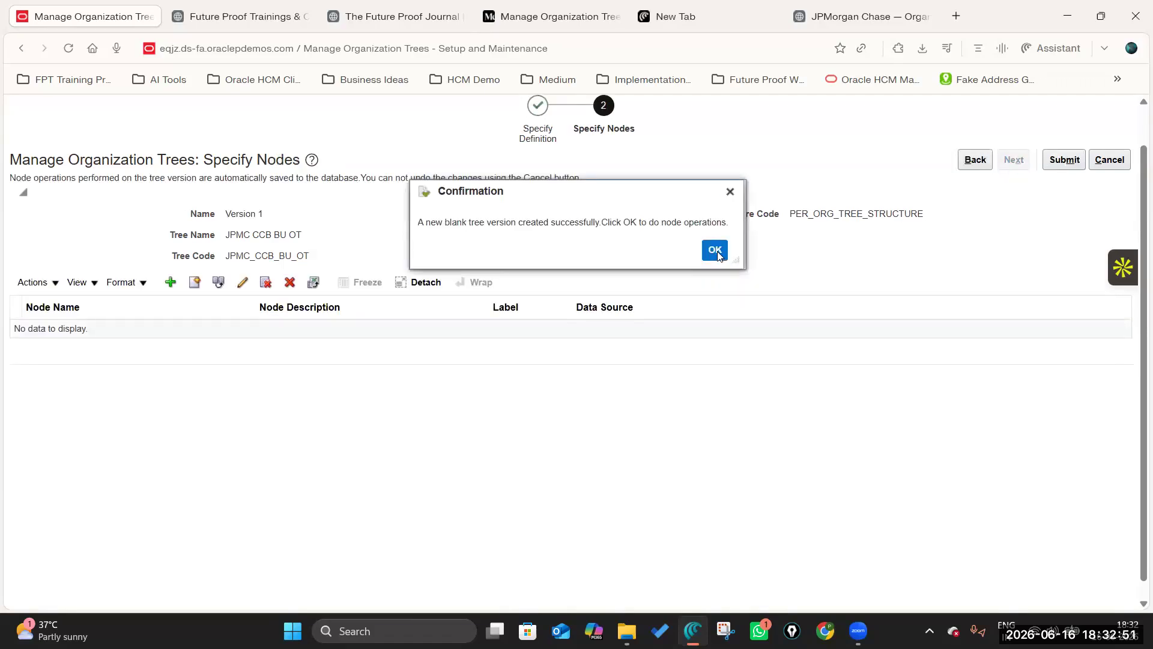
click(716, 391)
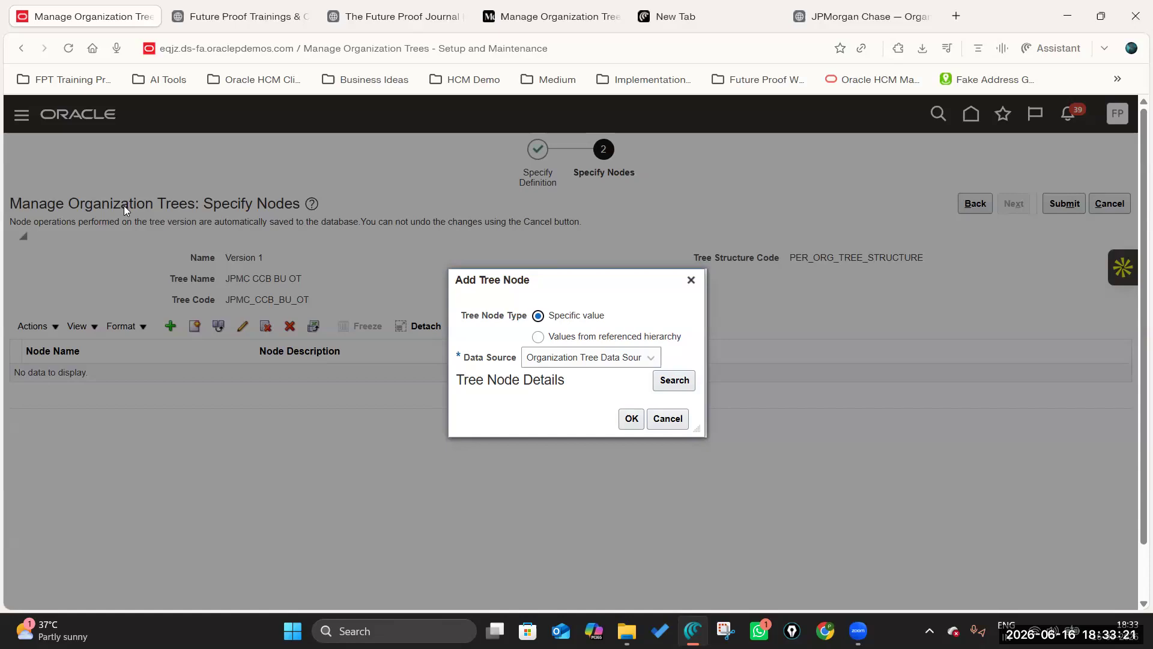
Step: Open the organization search for a specific-value tree node and highlight the Classification Name criterion
click(673, 380)
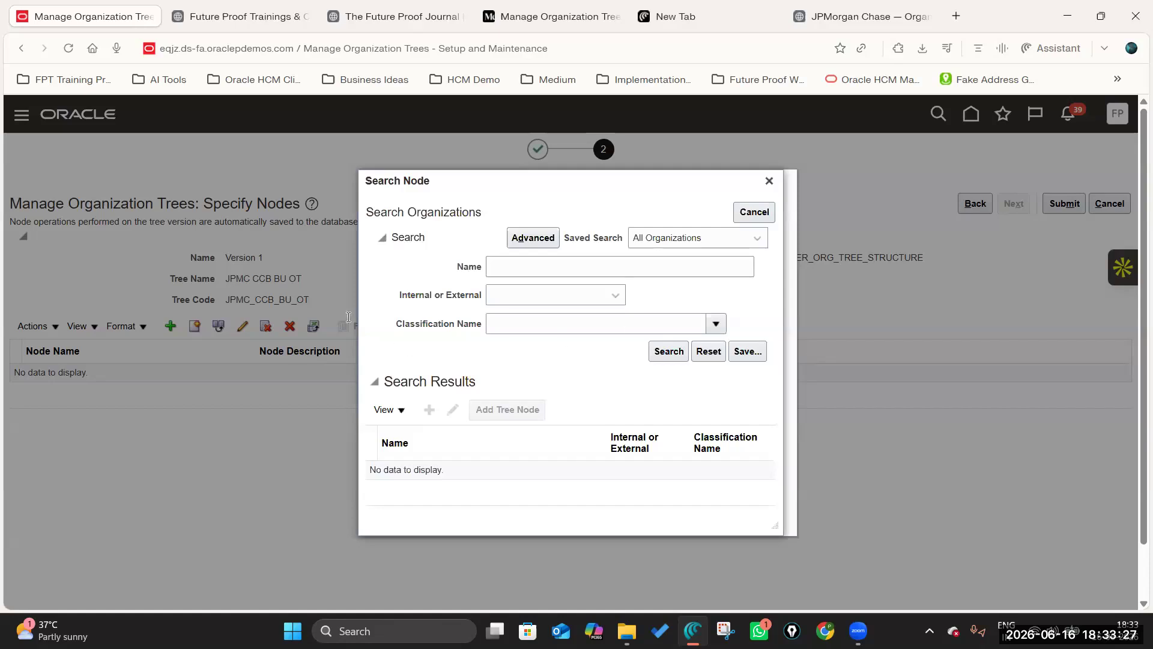
drag(395, 328, 481, 330)
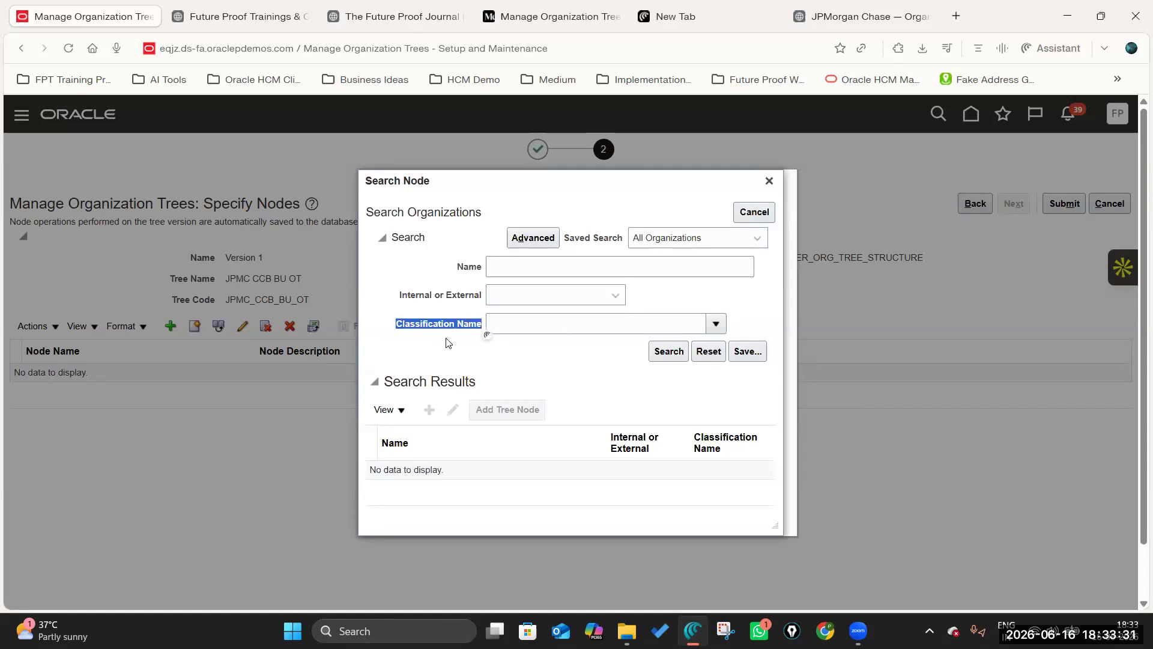
click(409, 331)
drag(395, 325, 482, 326)
Step: Check the organization tree hierarchy levels in the Medium article, highlighting Enterprise / Organization as the first level
click(559, 18)
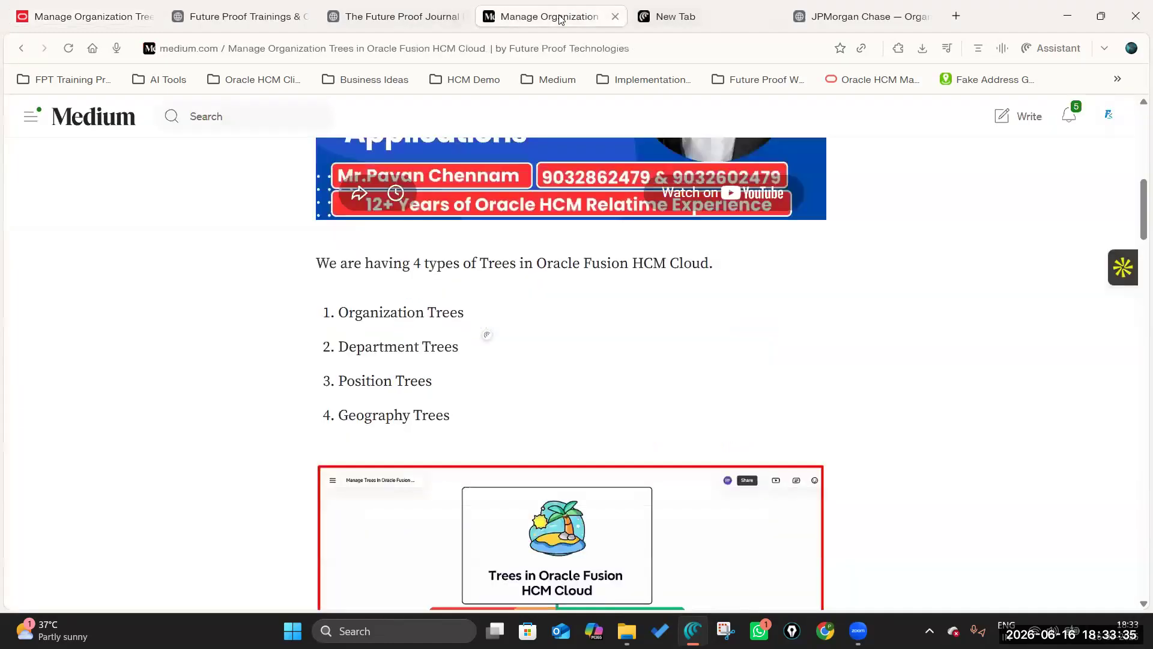
scroll(543, 371, down, 12)
scroll(491, 332, down, 3)
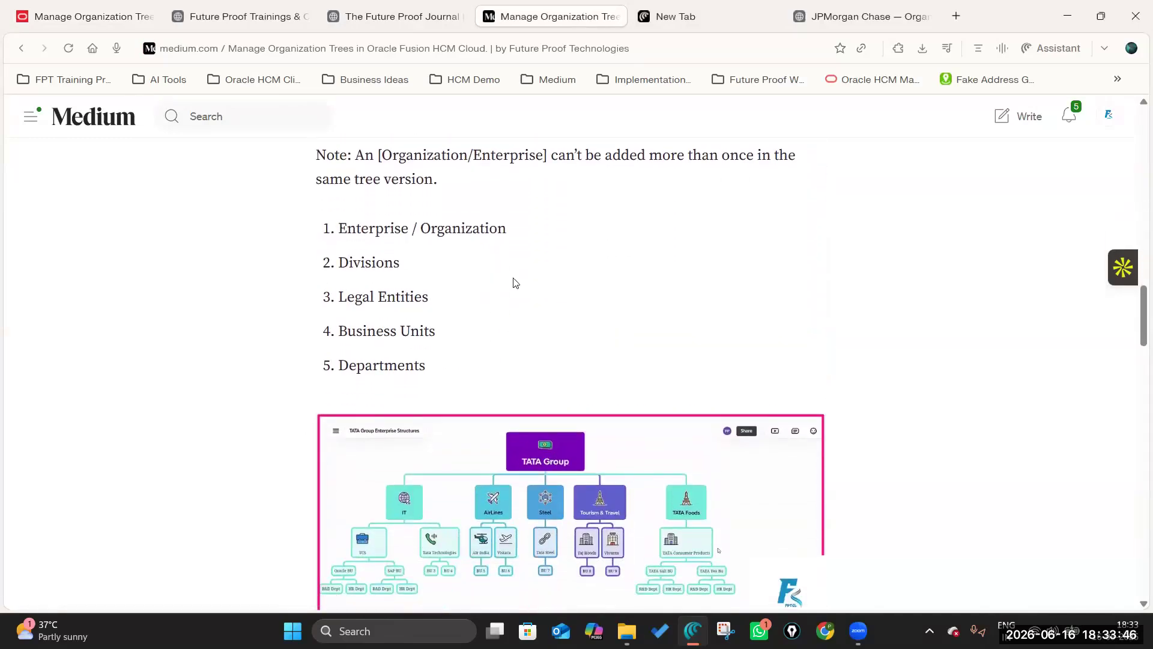
drag(344, 228, 511, 237)
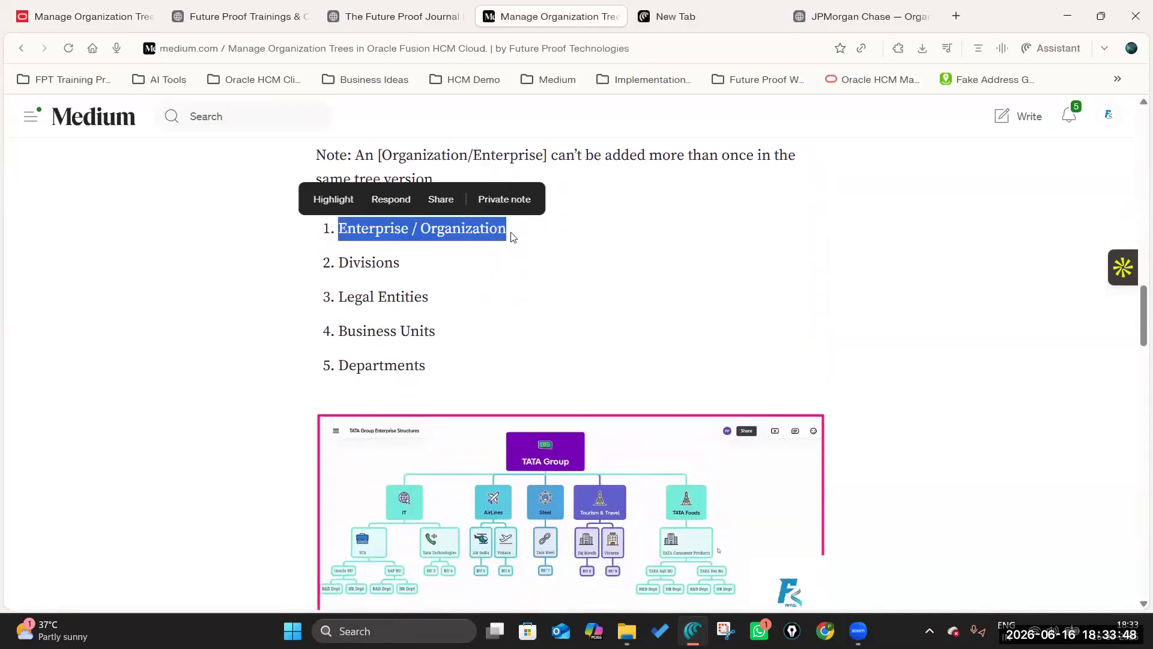
click(572, 251)
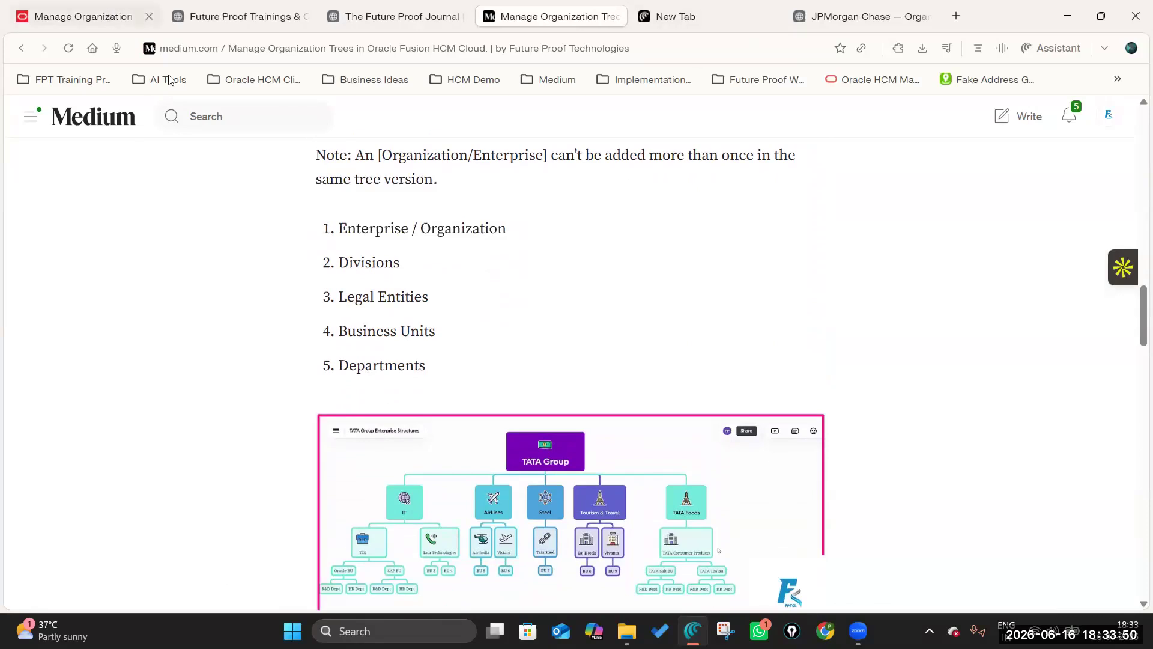
Step: Return to the Oracle node search and search for organizations with the classification Enterprise
click(108, 16)
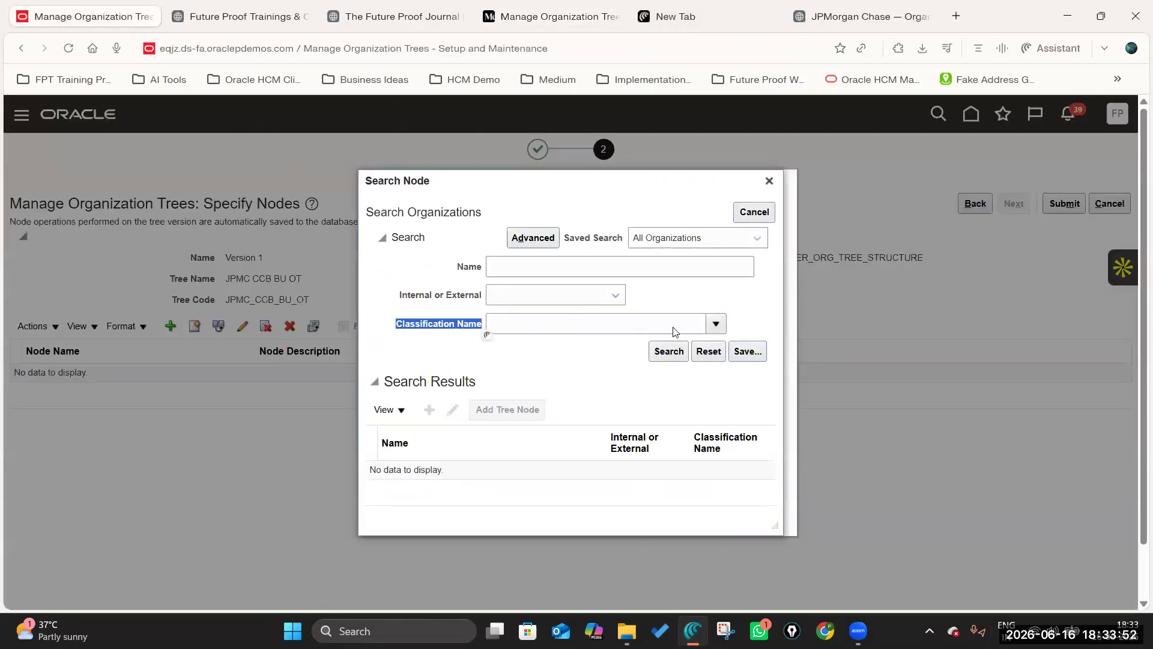
click(714, 327)
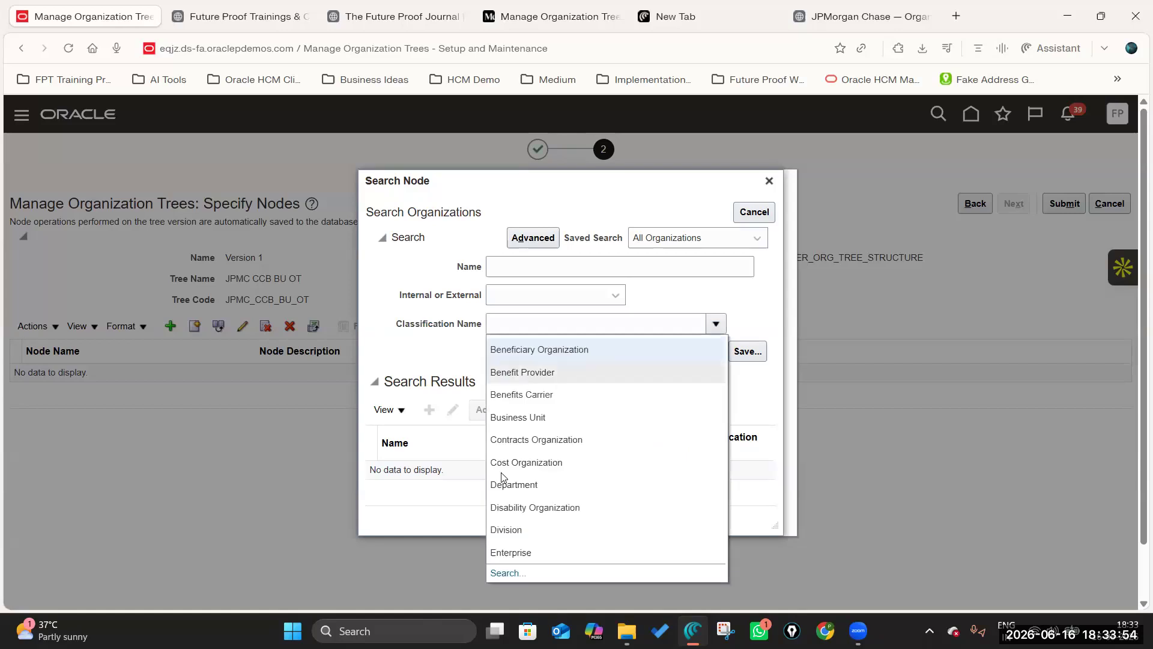
click(556, 558)
click(668, 351)
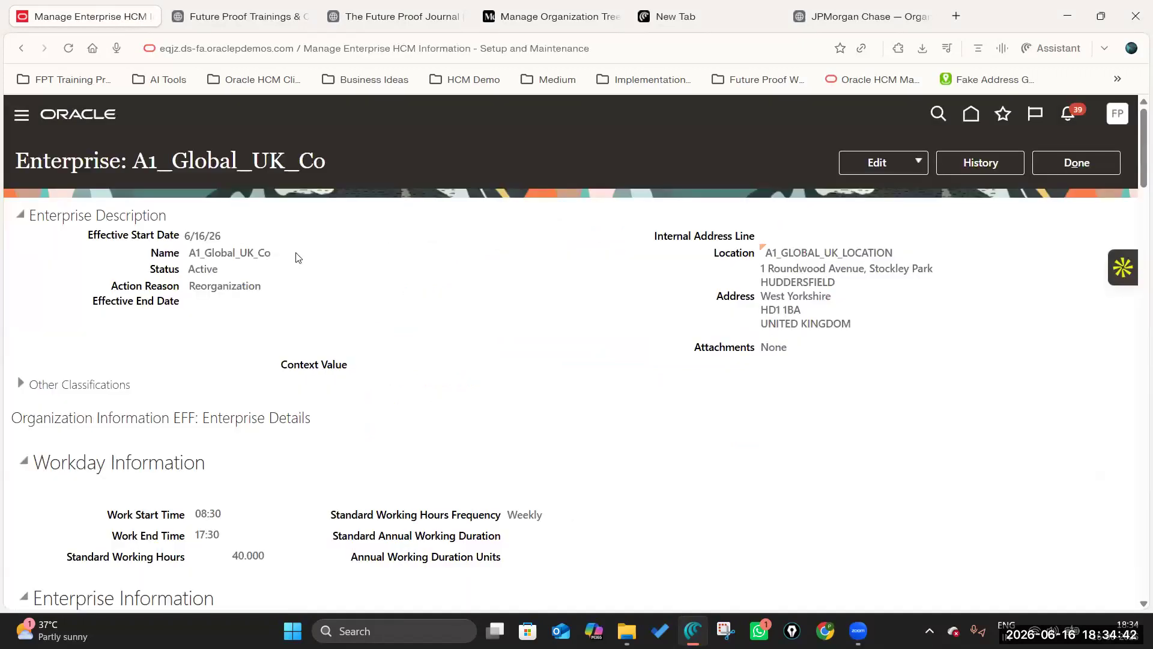
Step: Highlight the name of the enterprise A1_Global_UK_Co and open its enterprise record for editing
double_click(296, 258)
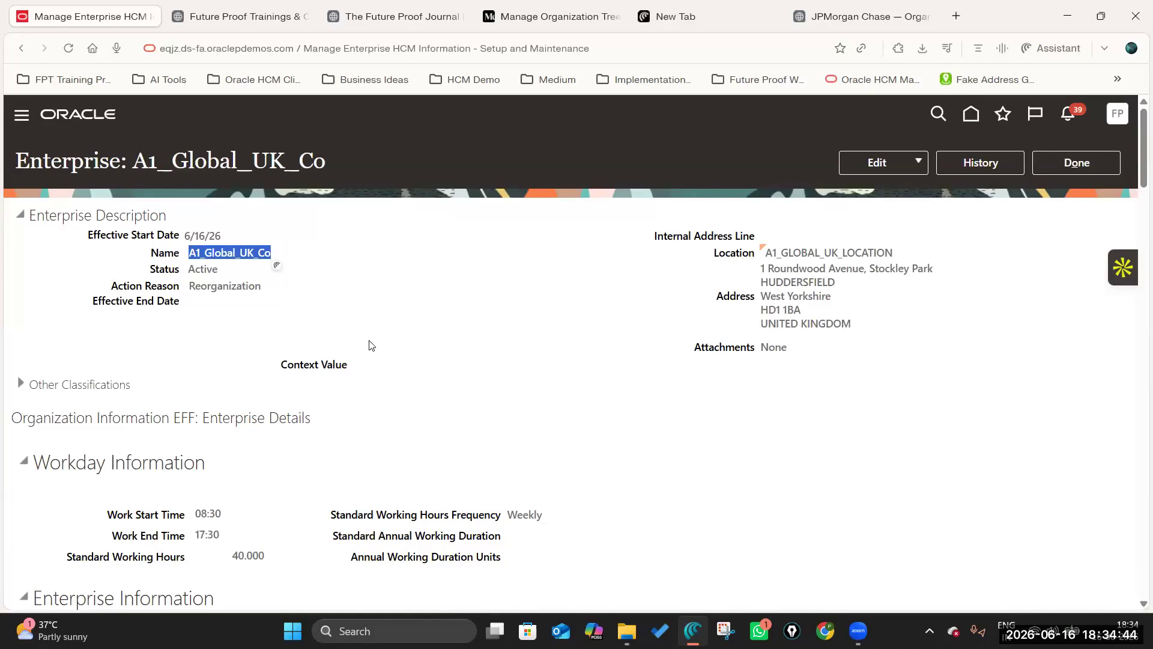
click(726, 431)
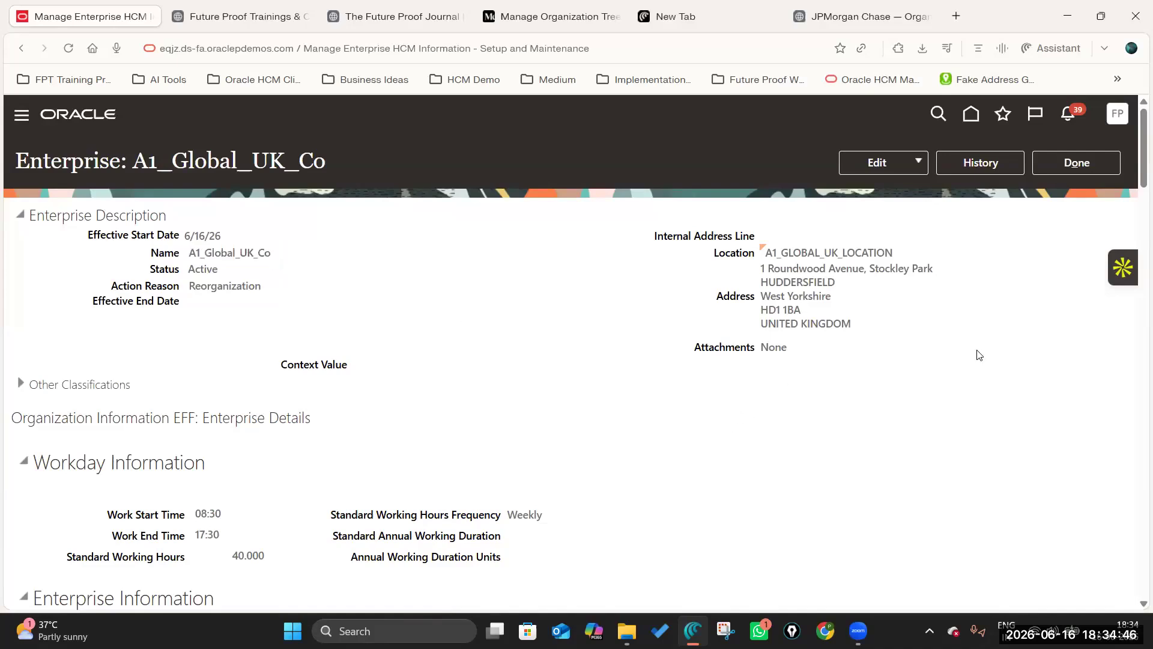
double_click(214, 252)
click(922, 161)
click(906, 212)
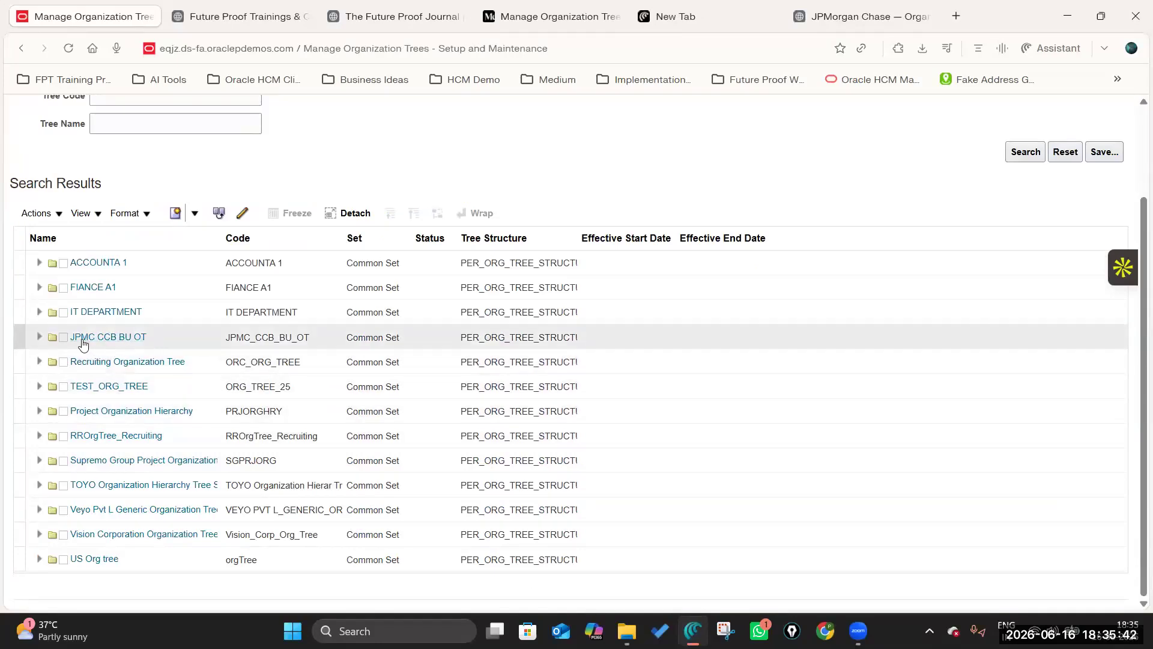
click(183, 337)
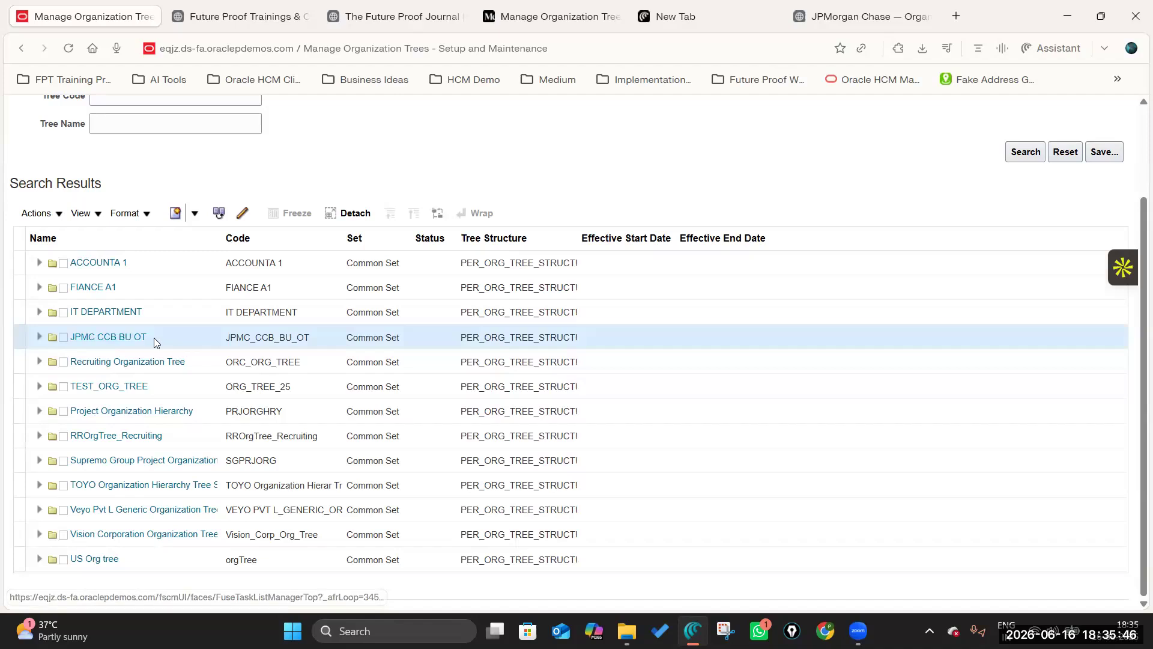
click(64, 215)
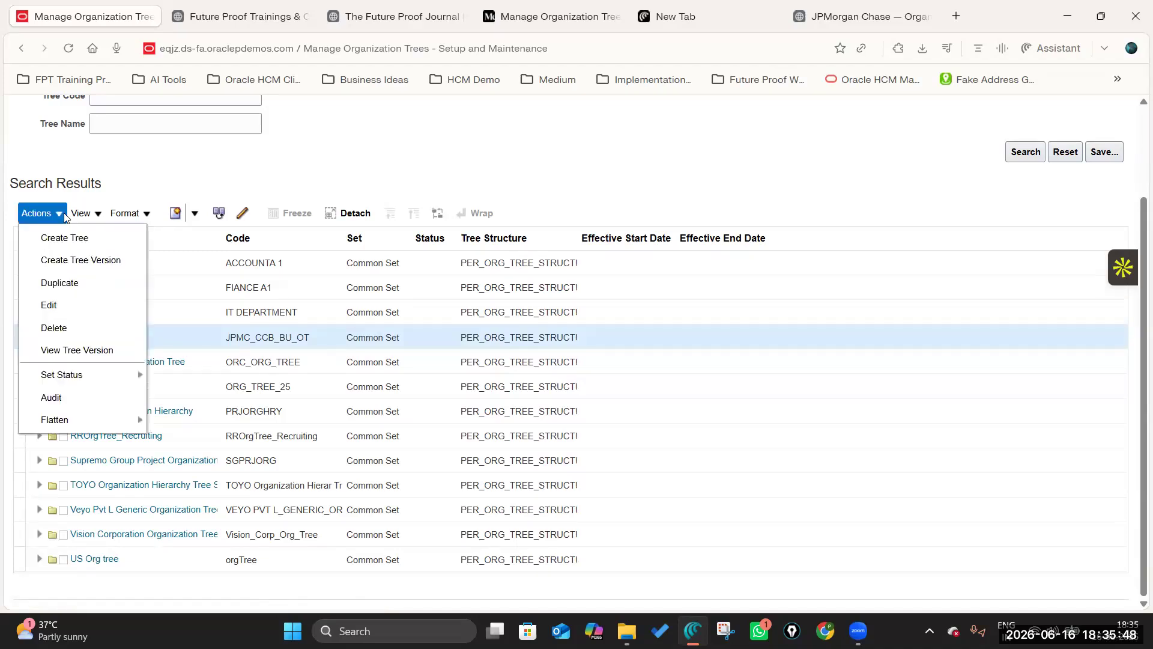
click(71, 261)
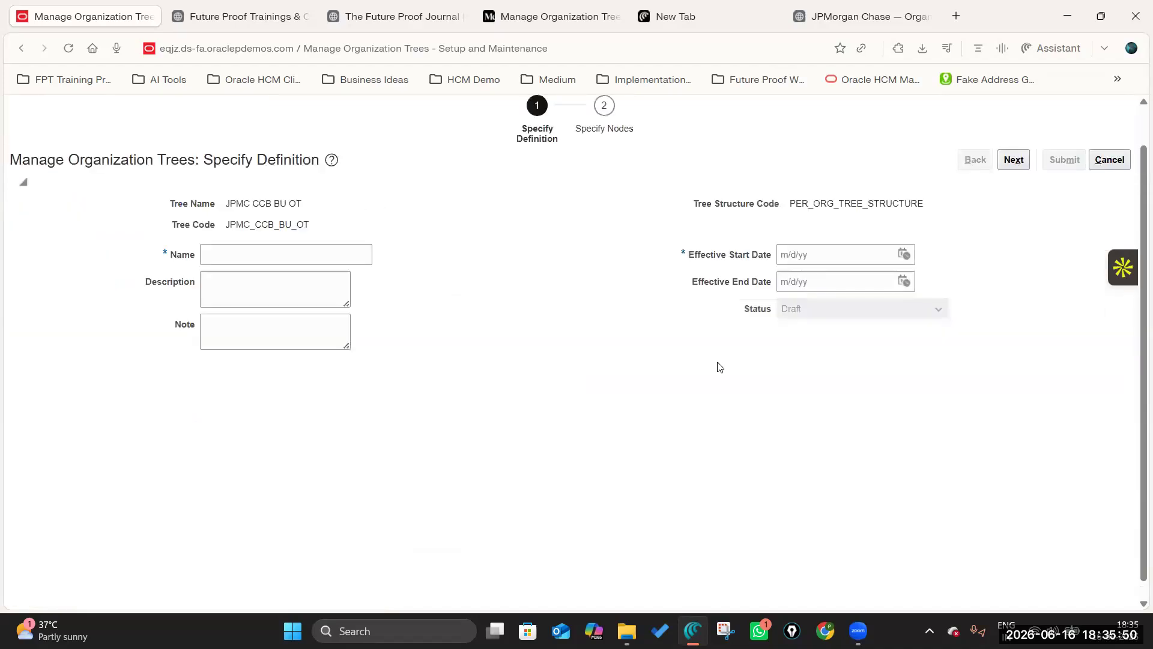
click(276, 252)
text(Version 1)
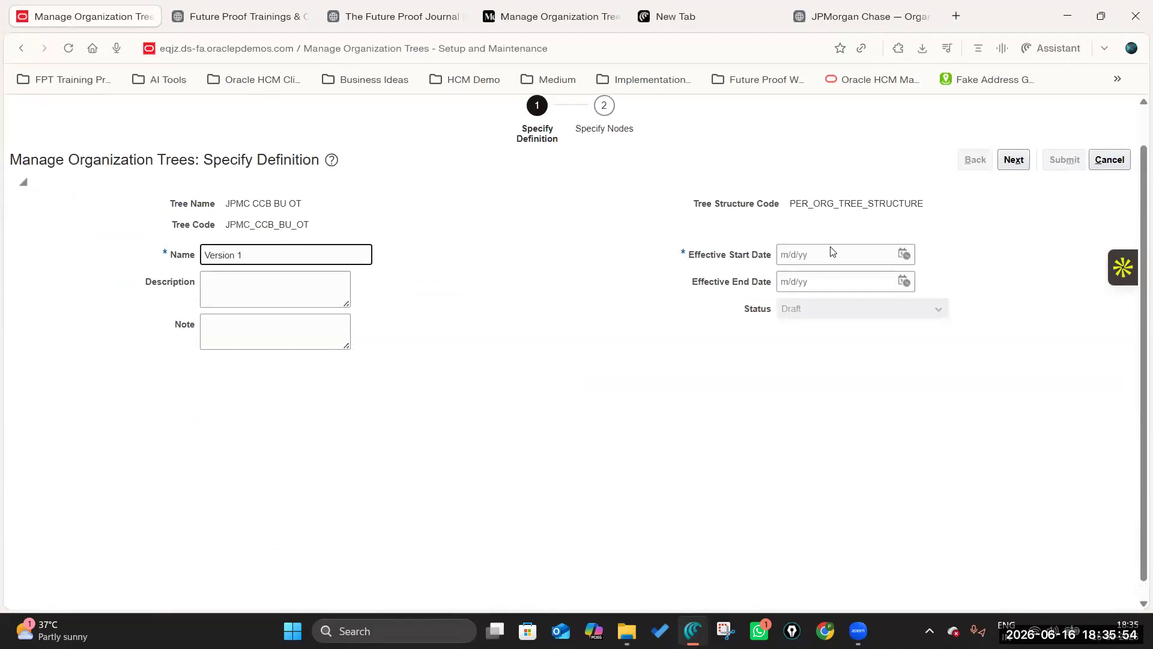
click(850, 258)
text(1/1/)
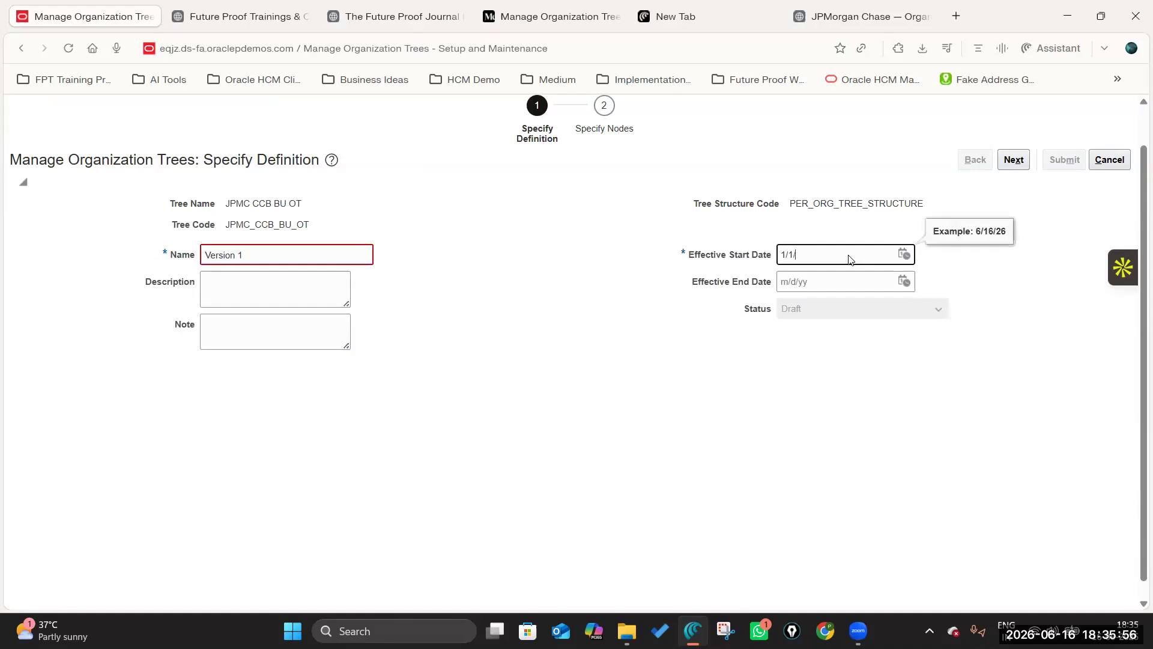
text(1951)
click(1015, 161)
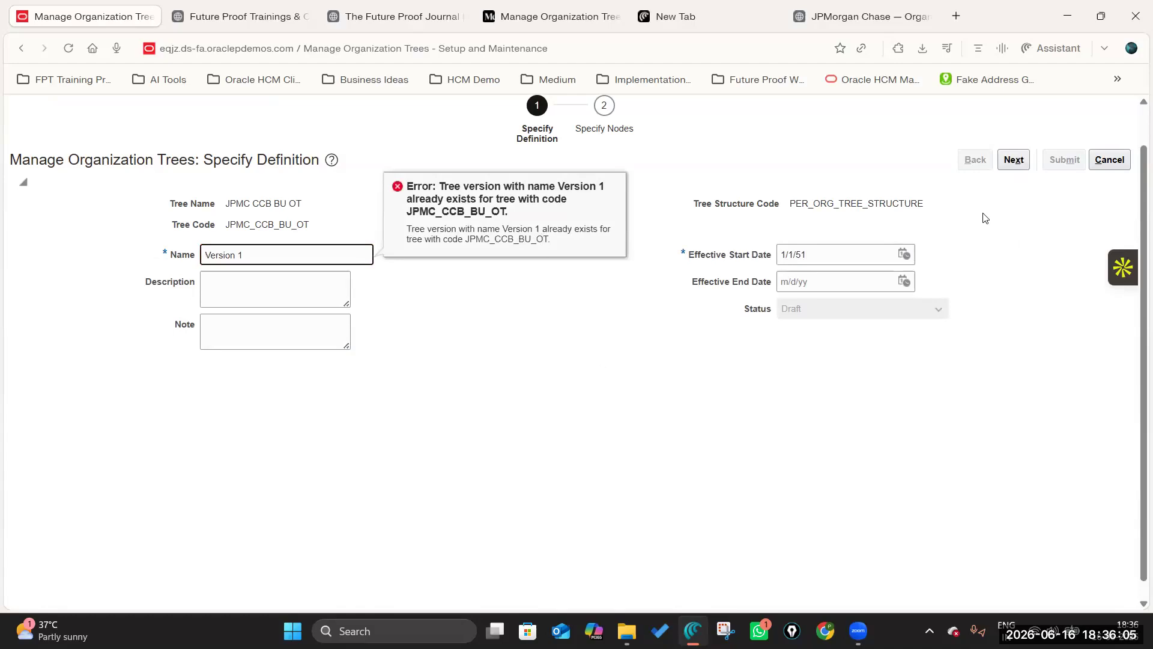
click(1110, 159)
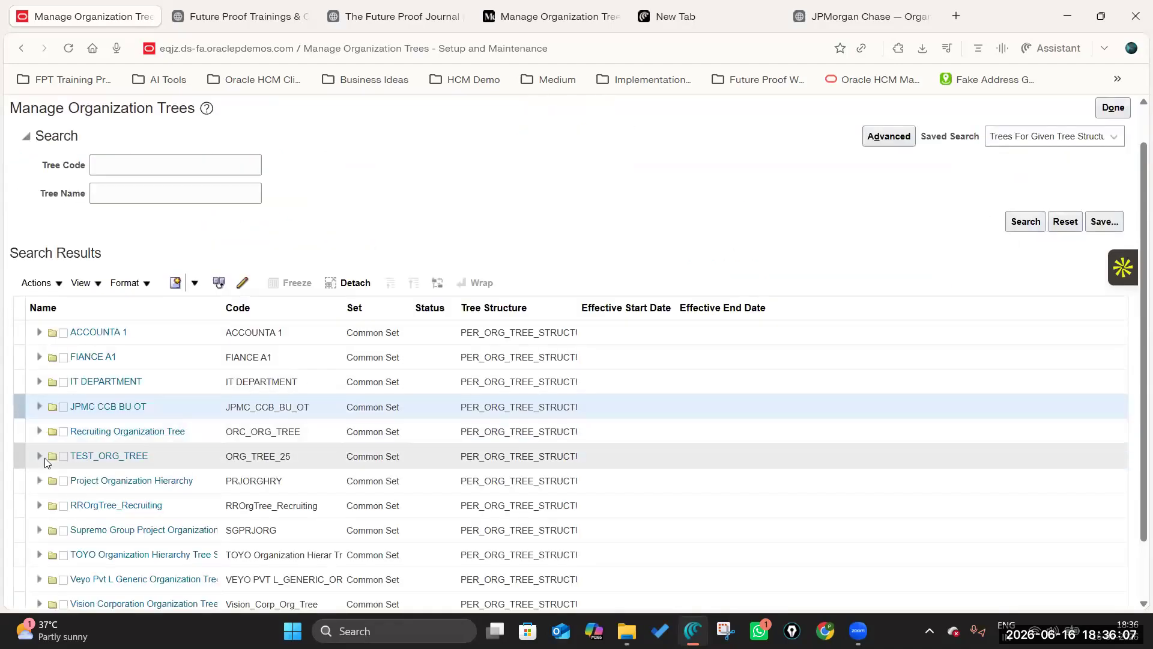
Step: Open Version 1 under the JPMC CCB BU OT tree, proceed to its nodes stage and start adding a tree node
click(39, 407)
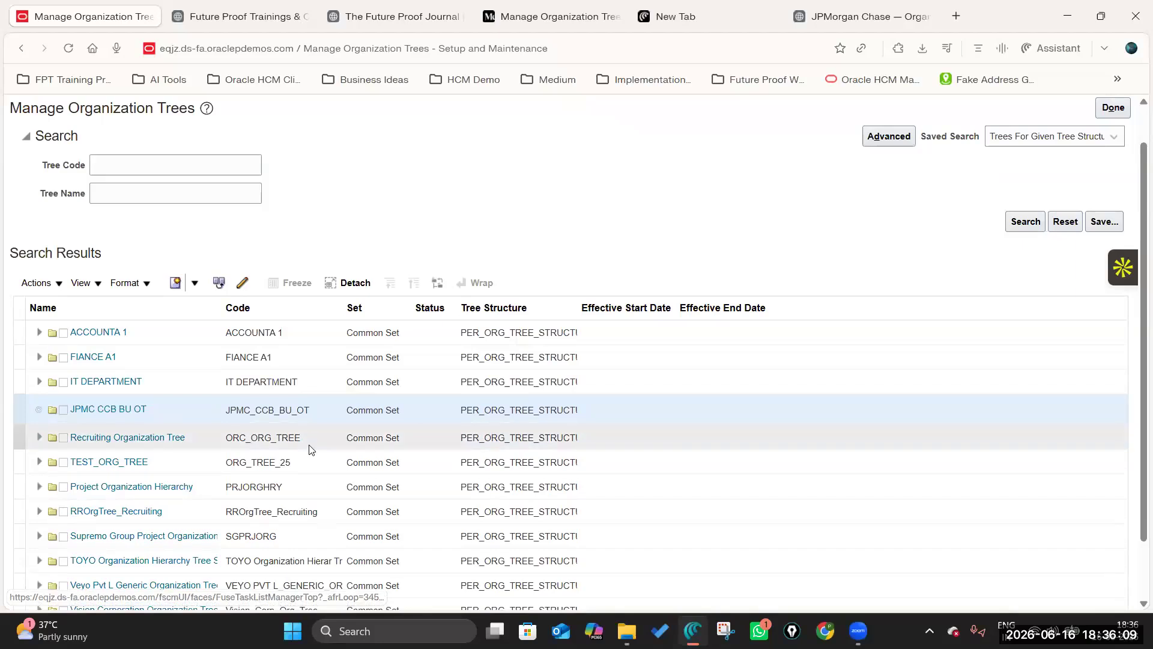
click(522, 431)
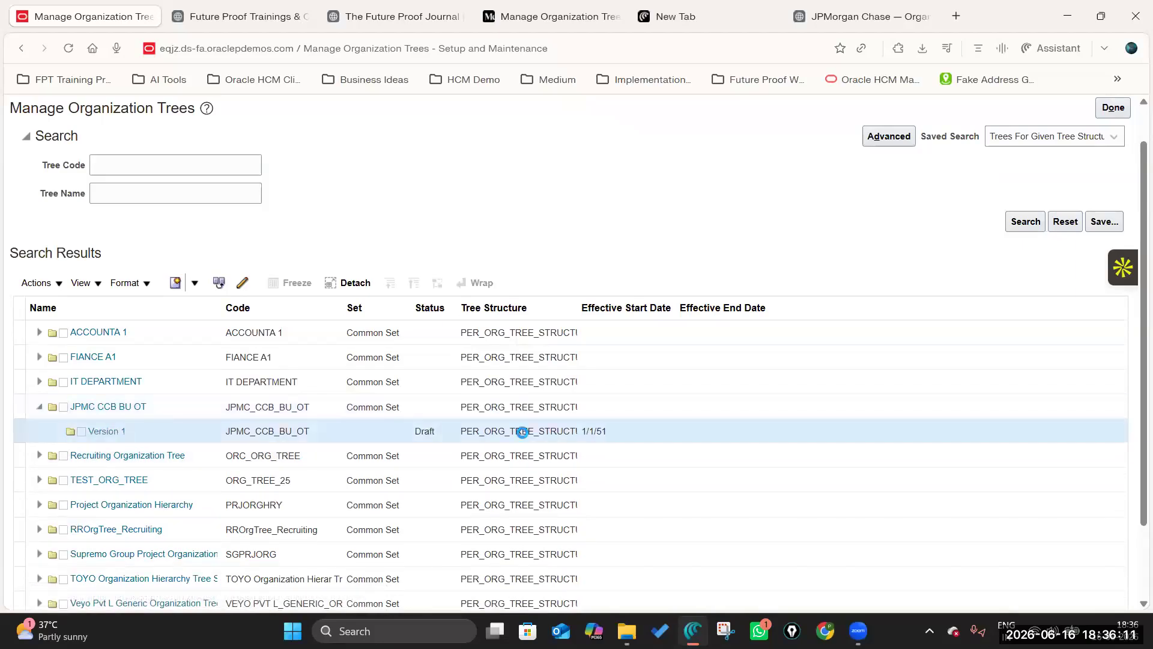
click(1013, 160)
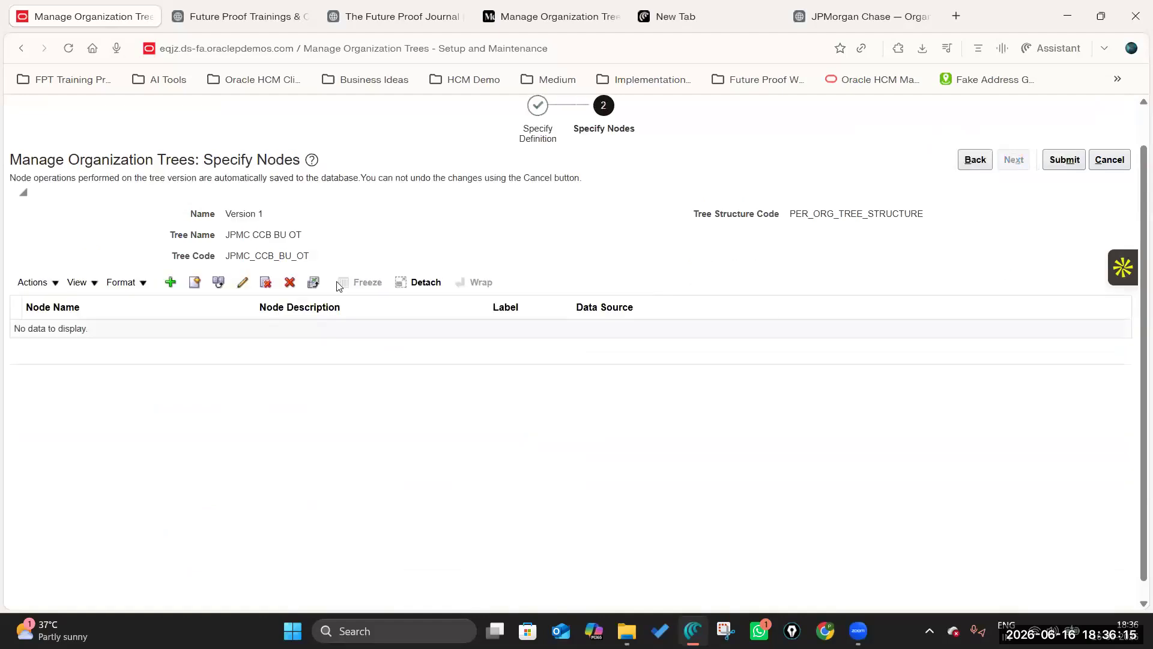
click(166, 282)
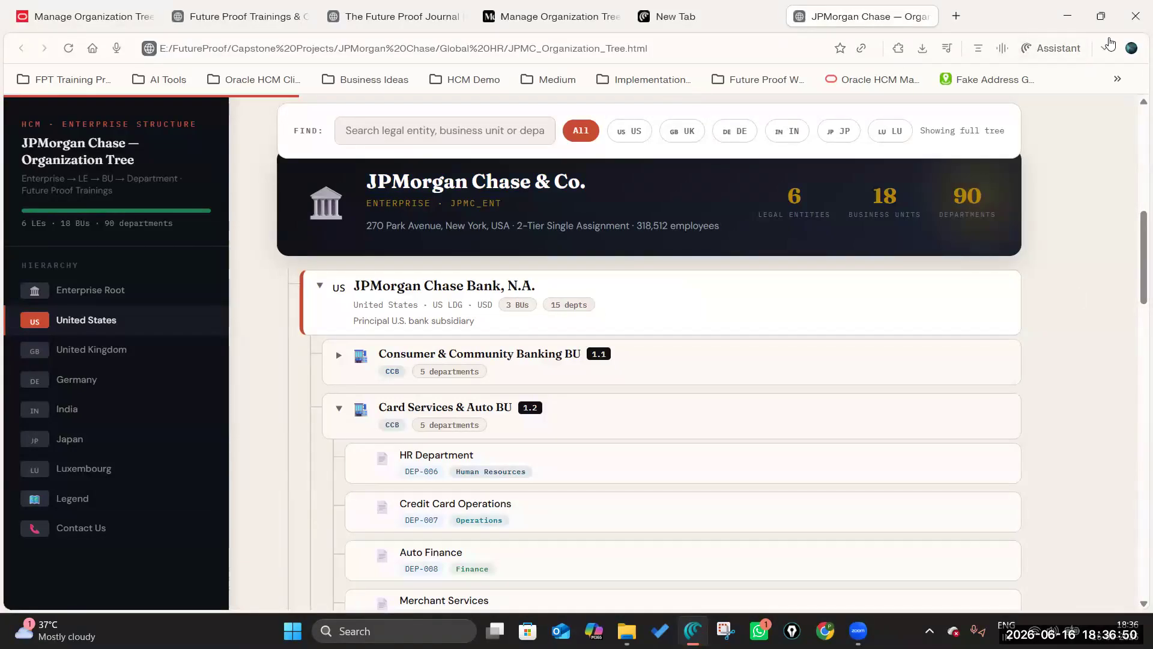
Step: In the JPMorgan Chase organization tree page, collapse the U.S. business units' departments and highlight the enterprise JPMorgan Chase & Co. with code JPMC_ENT
scroll(333, 226, down, 4)
scroll(302, 233, up, 2)
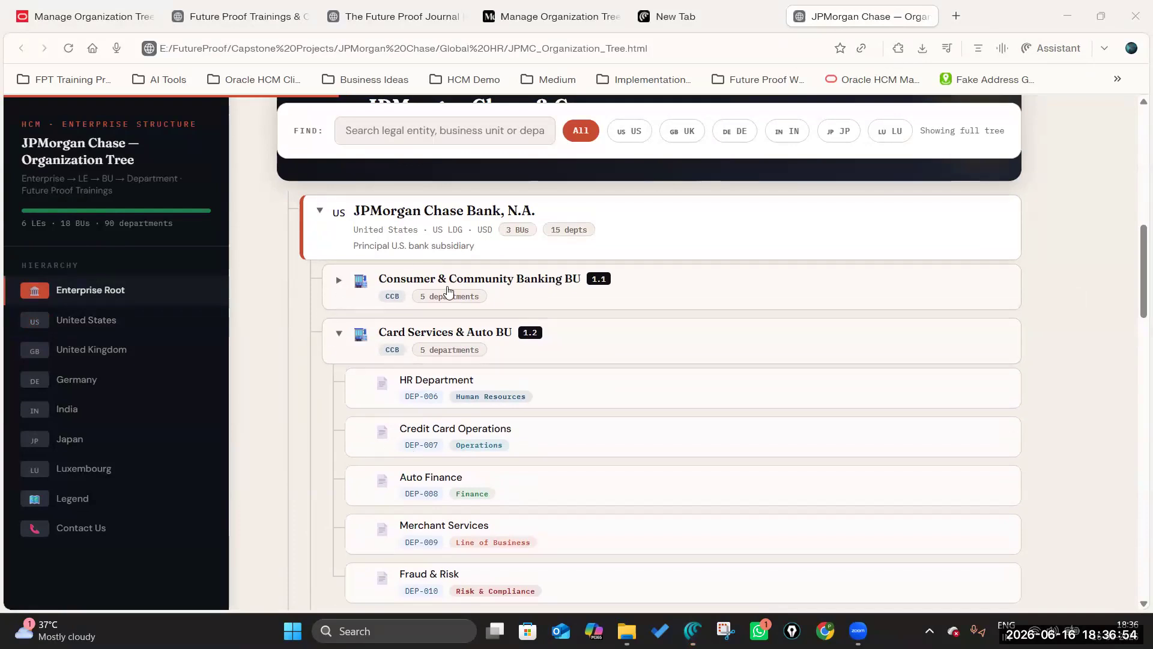
click(339, 335)
click(339, 388)
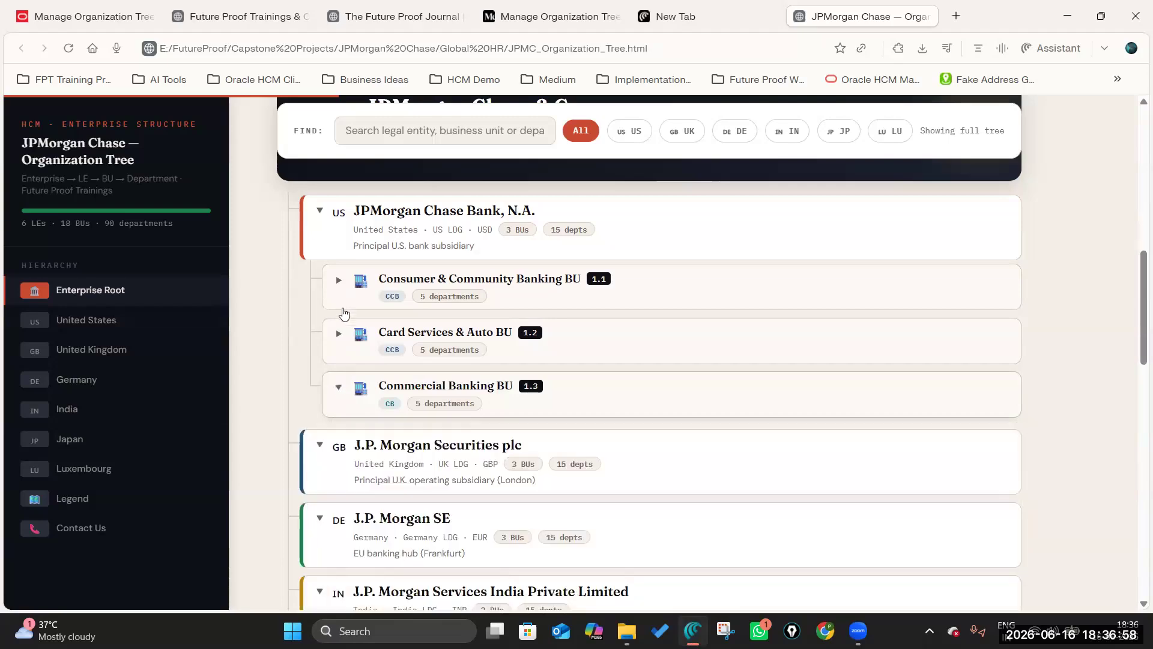
click(320, 445)
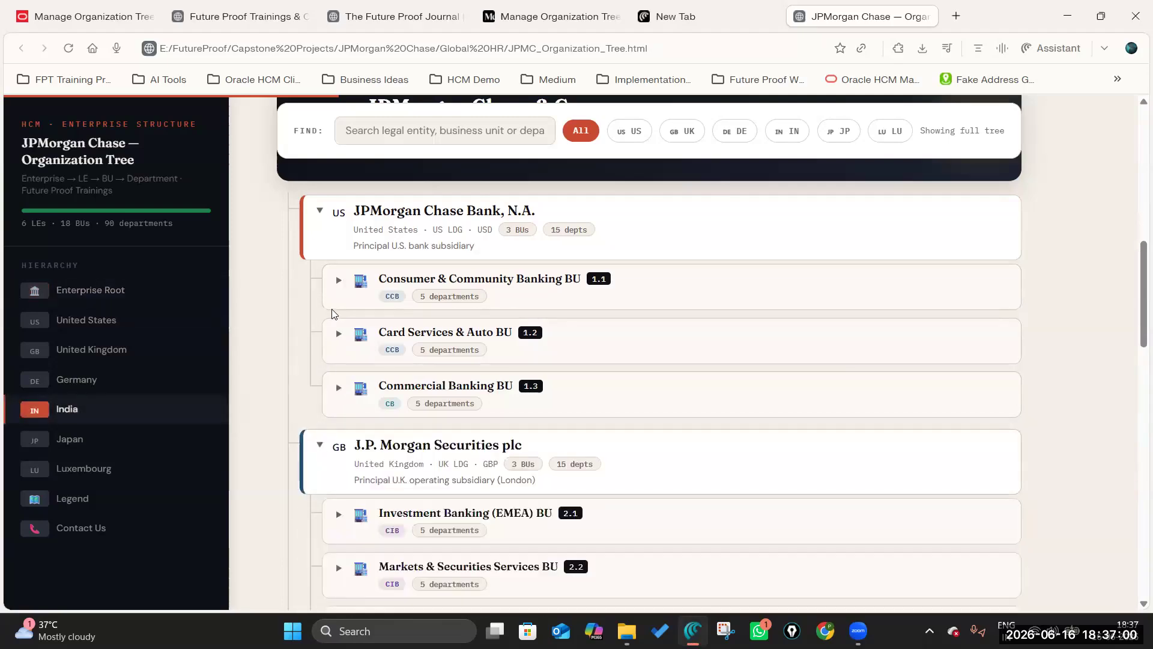
scroll(357, 257, up, 3)
drag(357, 257, 648, 275)
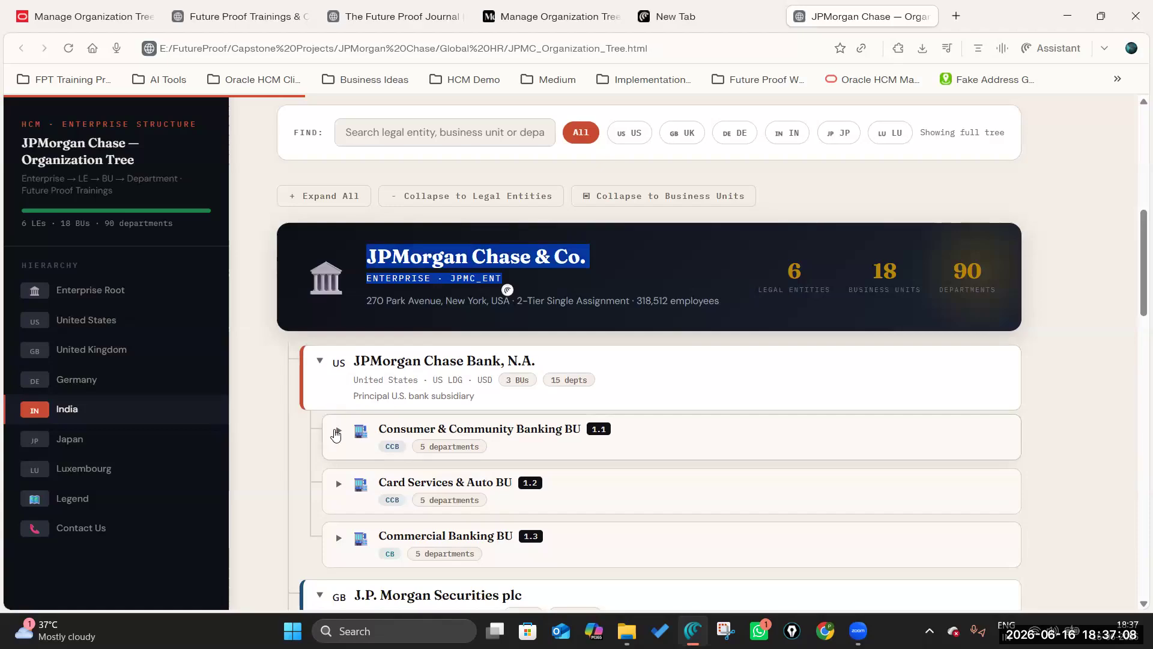
Step: Expand Consumer & Community Banking BU to review its departments, and highlight the enterprise name JPMorgan Chase & Co
click(336, 434)
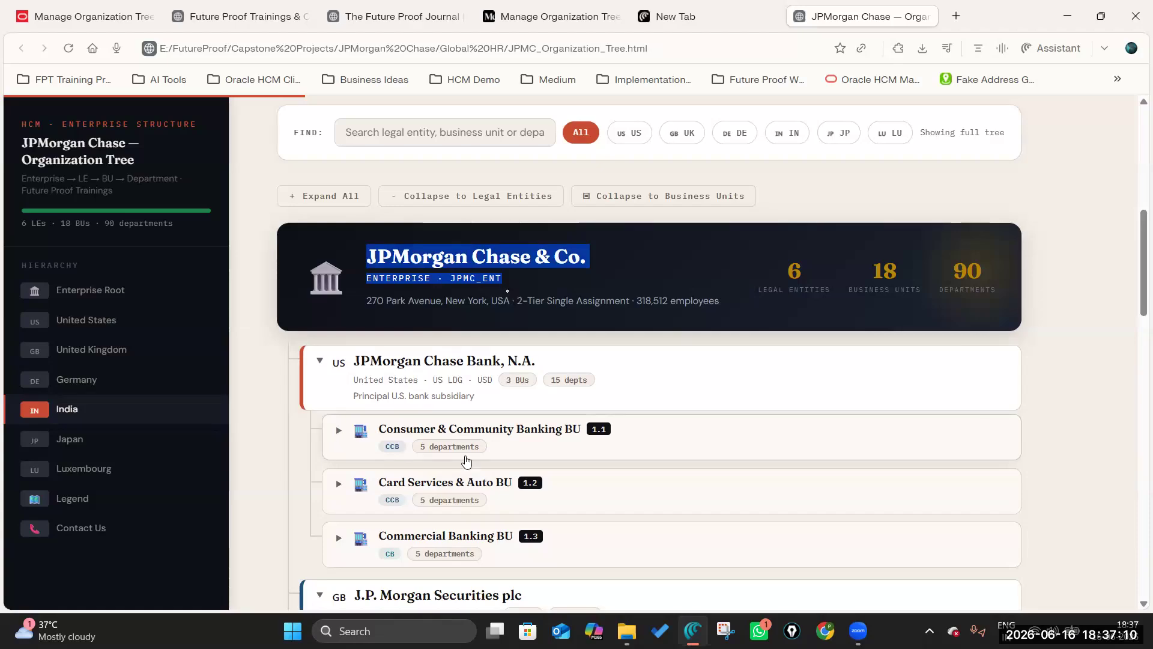
scroll(381, 329, down, 3)
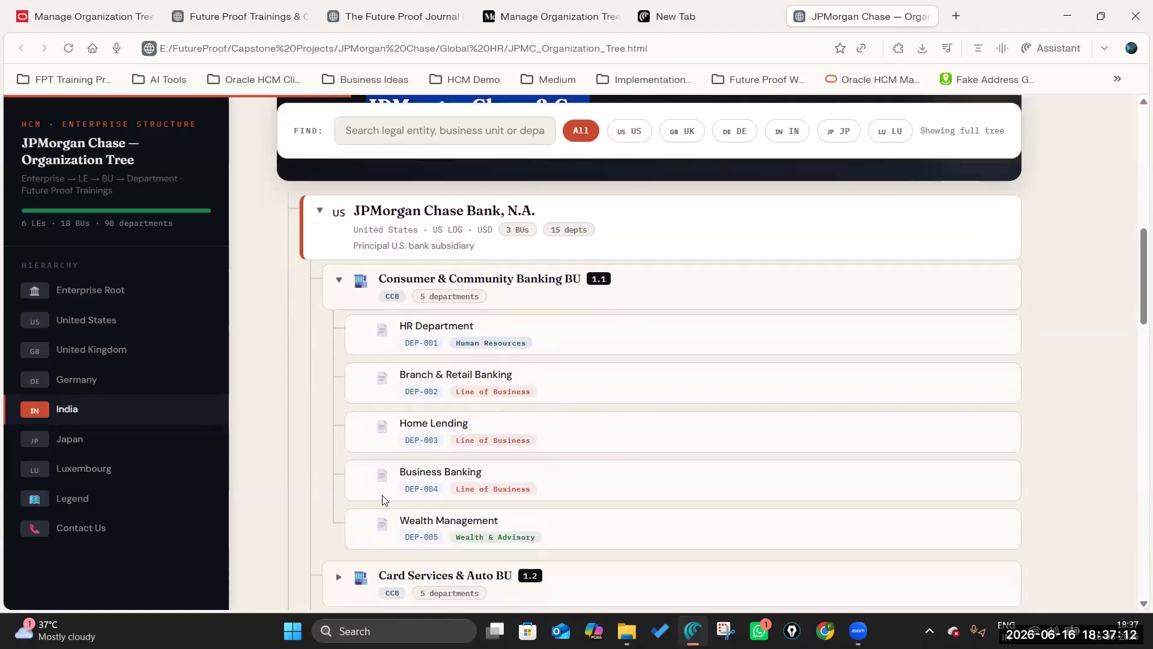
scroll(453, 443, up, 3)
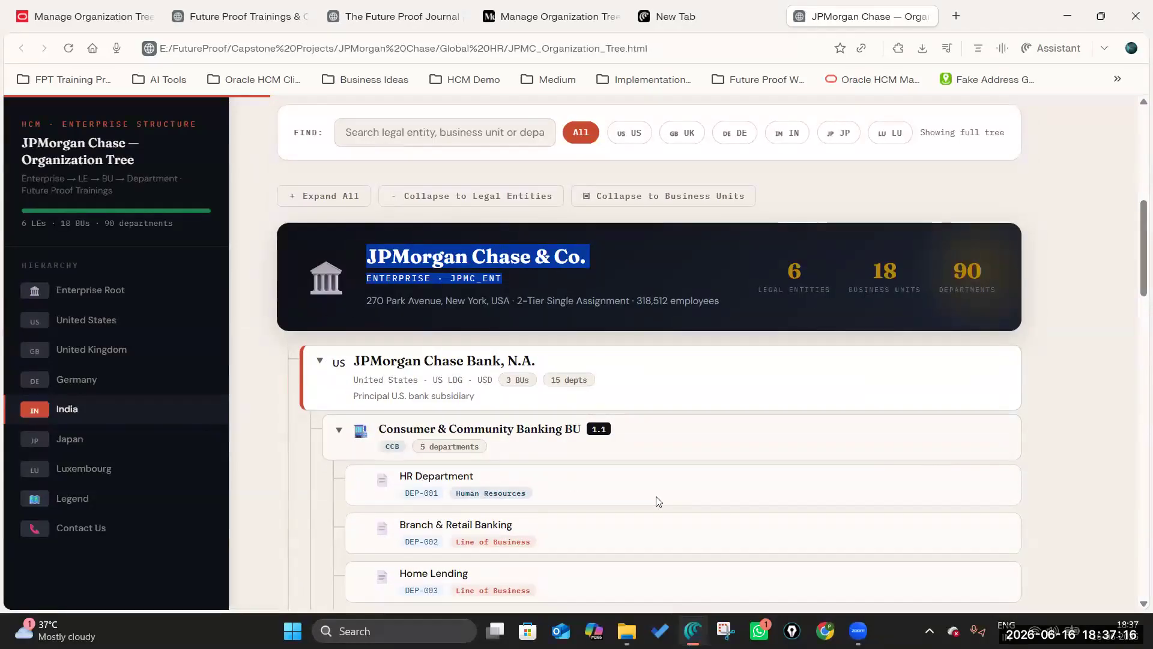
click(674, 248)
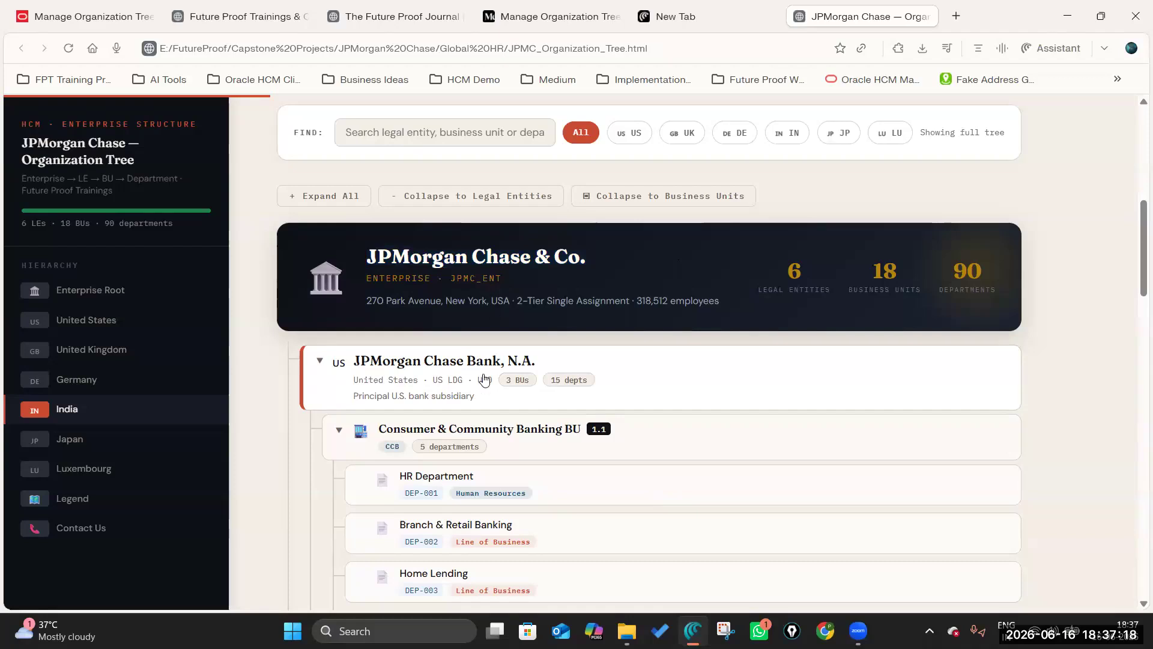
scroll(708, 426, down, 2)
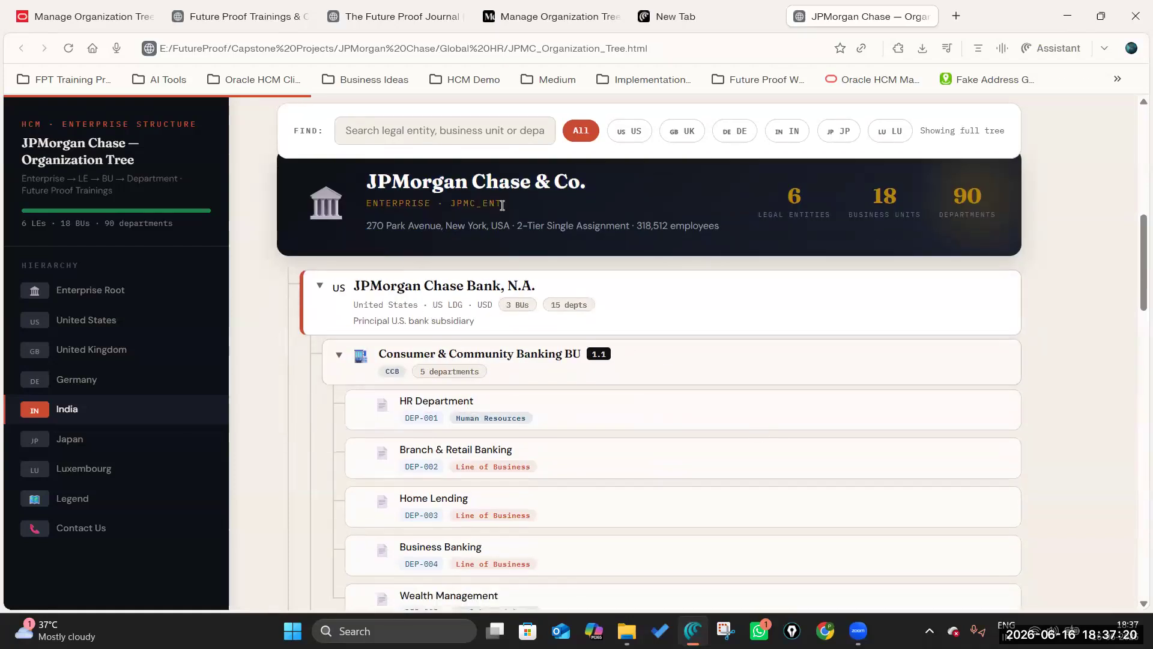
drag(372, 182, 628, 181)
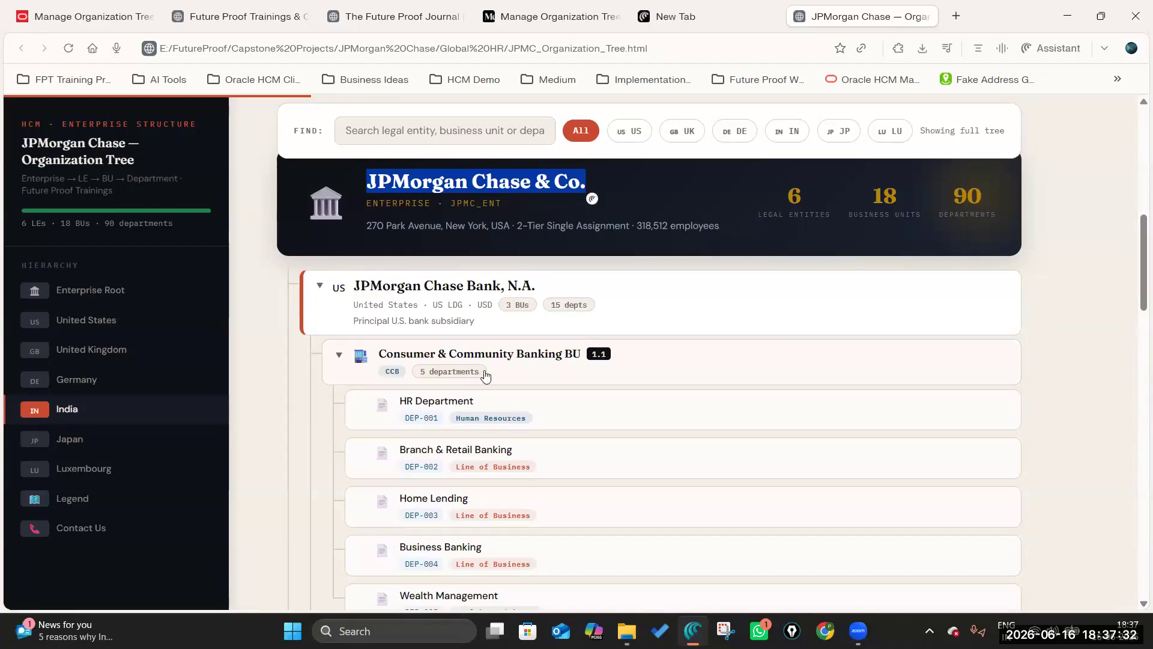
Step: Back in Oracle, start a node under JPMorgan Chase & Co. 2026-06-16 and search for organizations named JP% with the classification Legal Employer
click(84, 18)
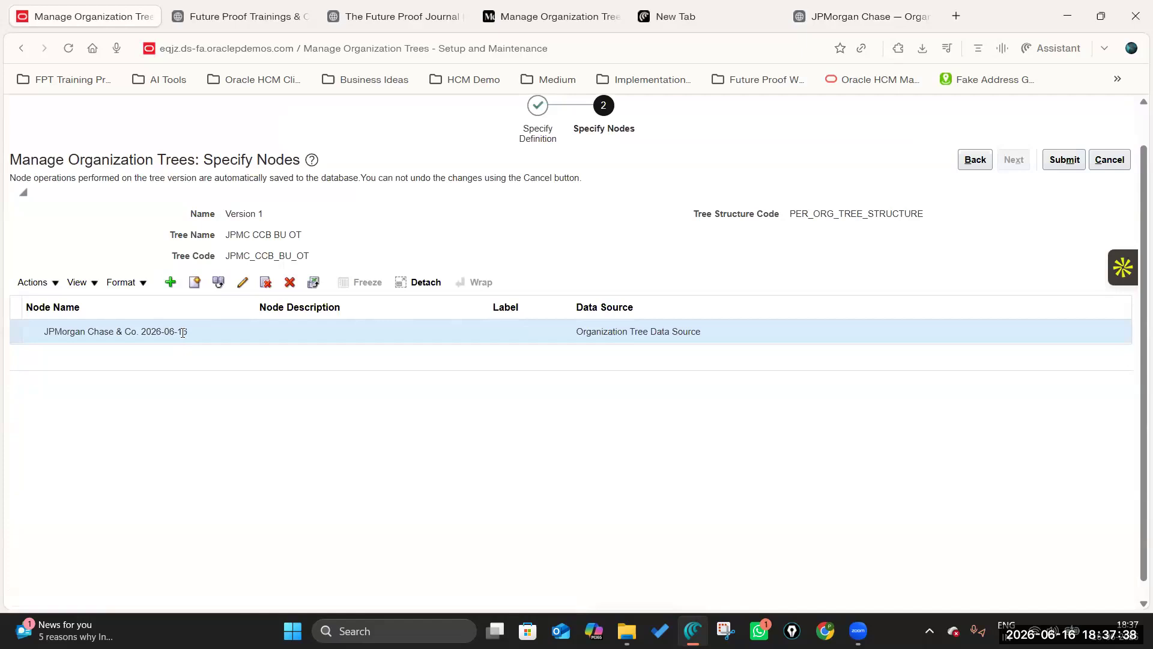
click(170, 282)
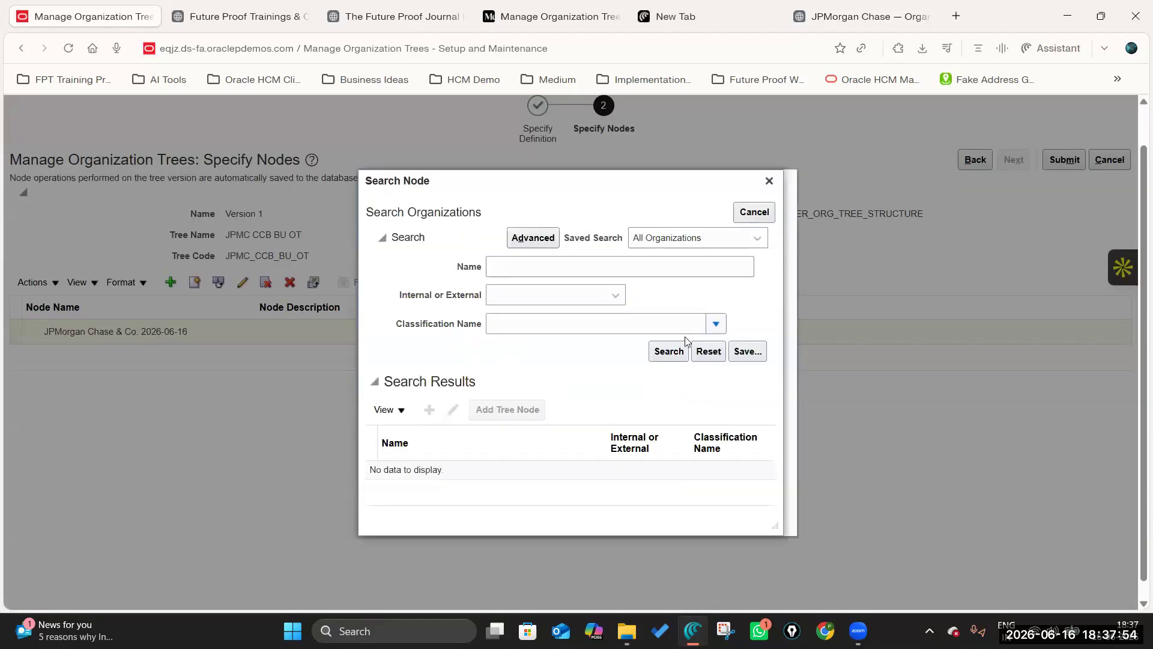
click(716, 324)
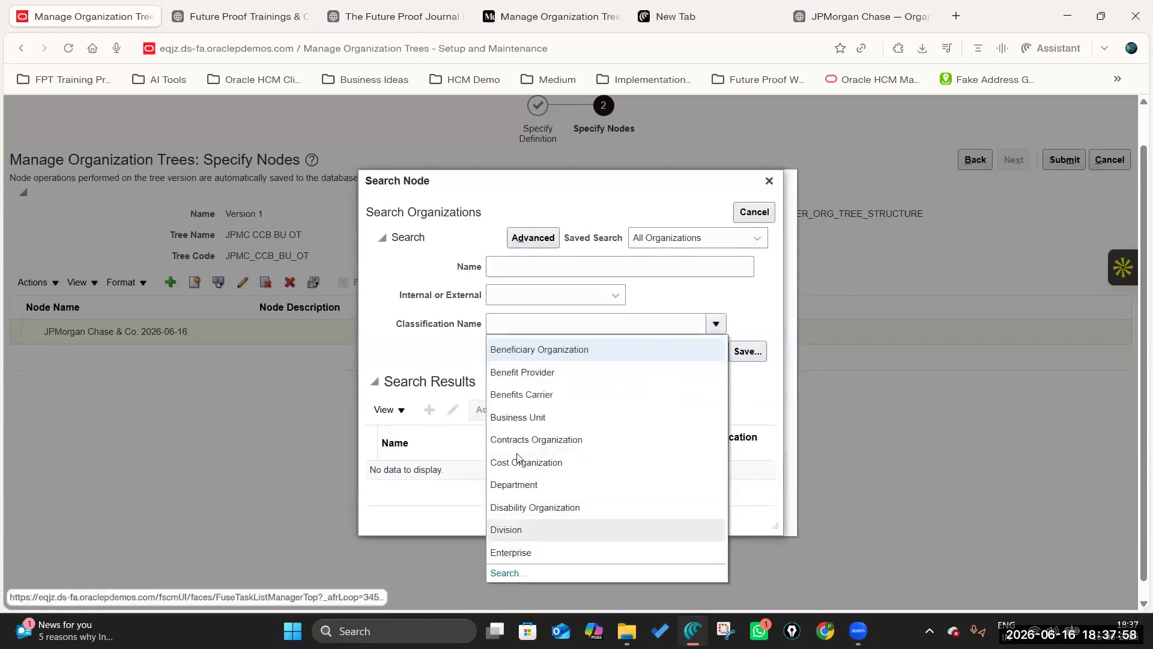
click(508, 573)
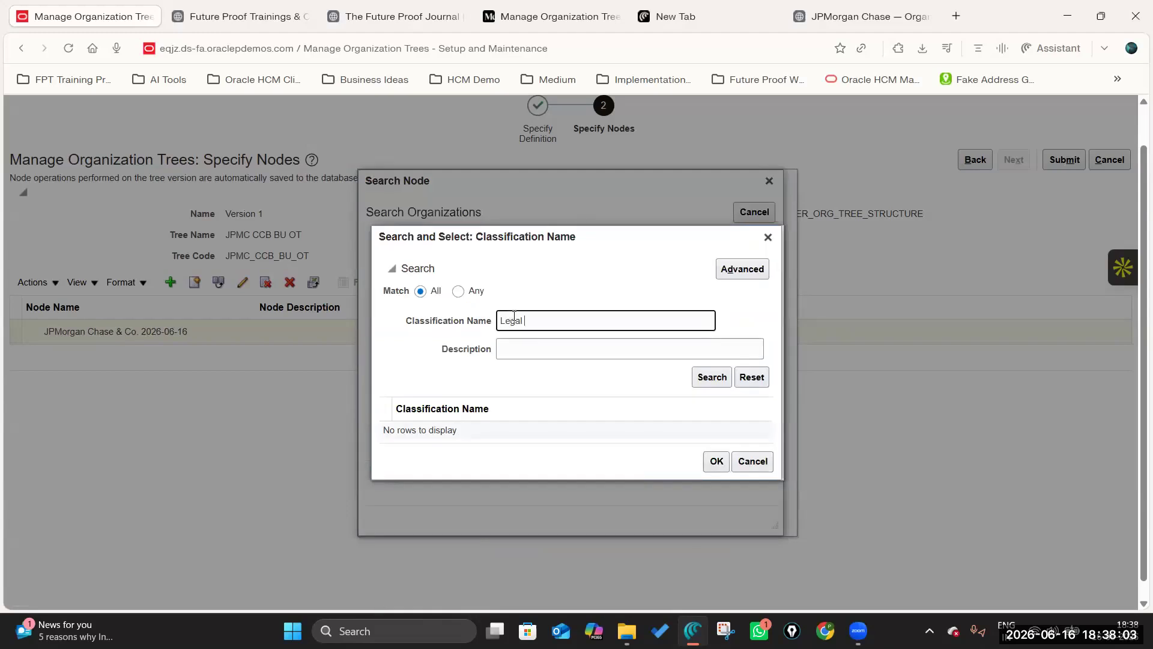
text(%Employer%)
key(Return)
click(487, 430)
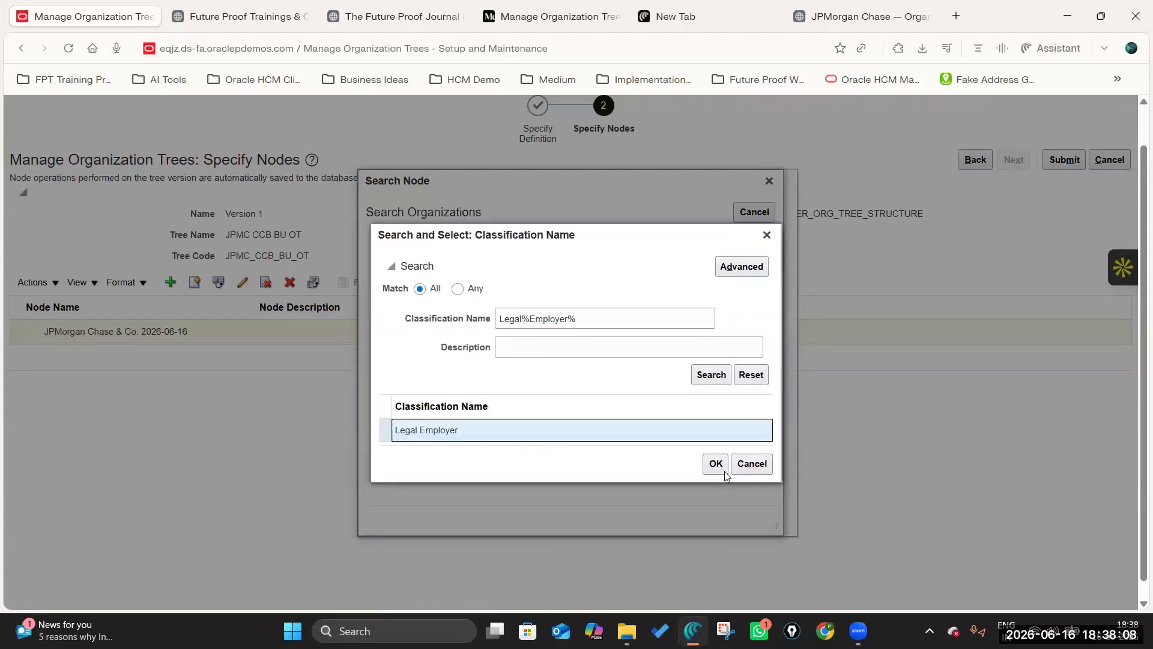
click(715, 463)
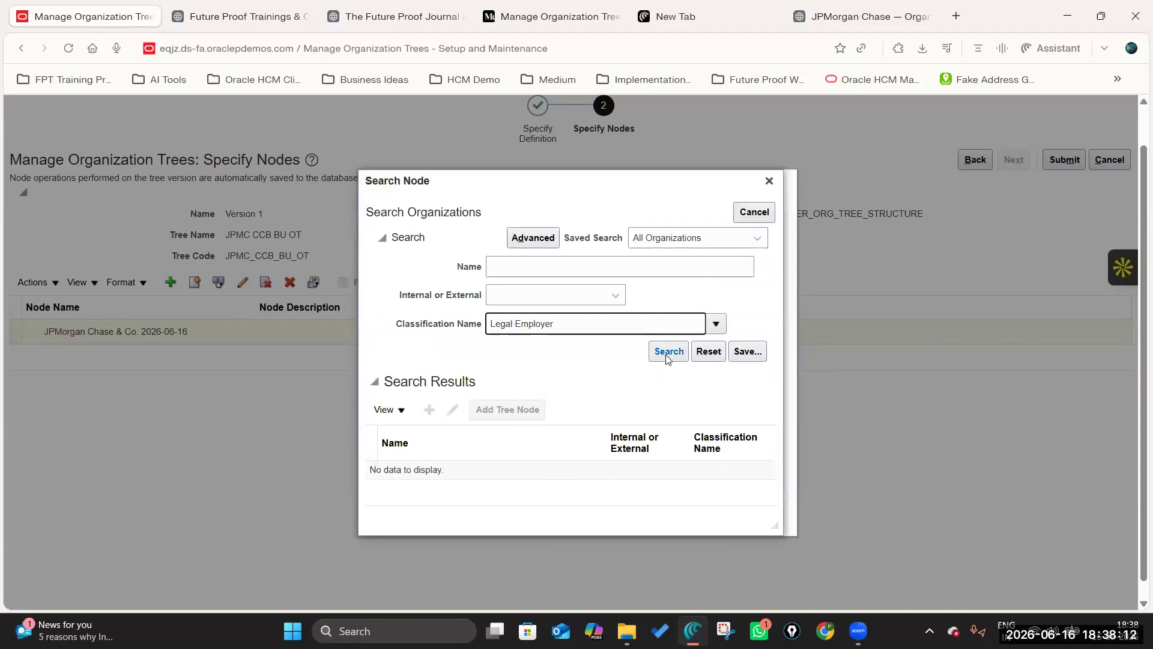
click(515, 269)
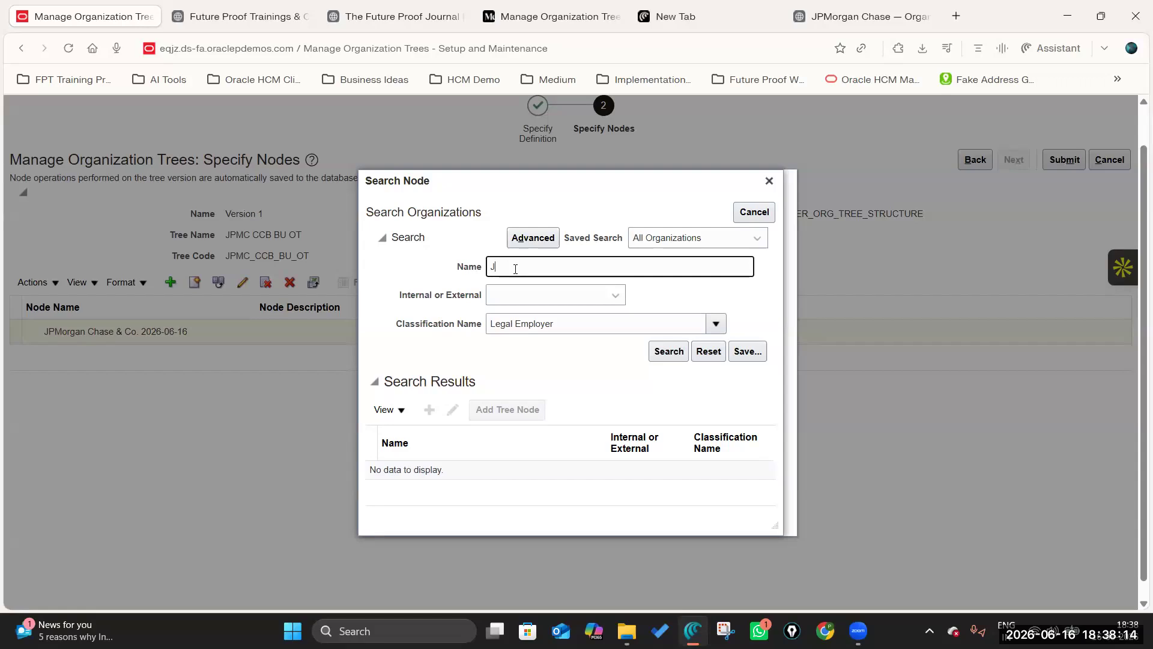
click(673, 355)
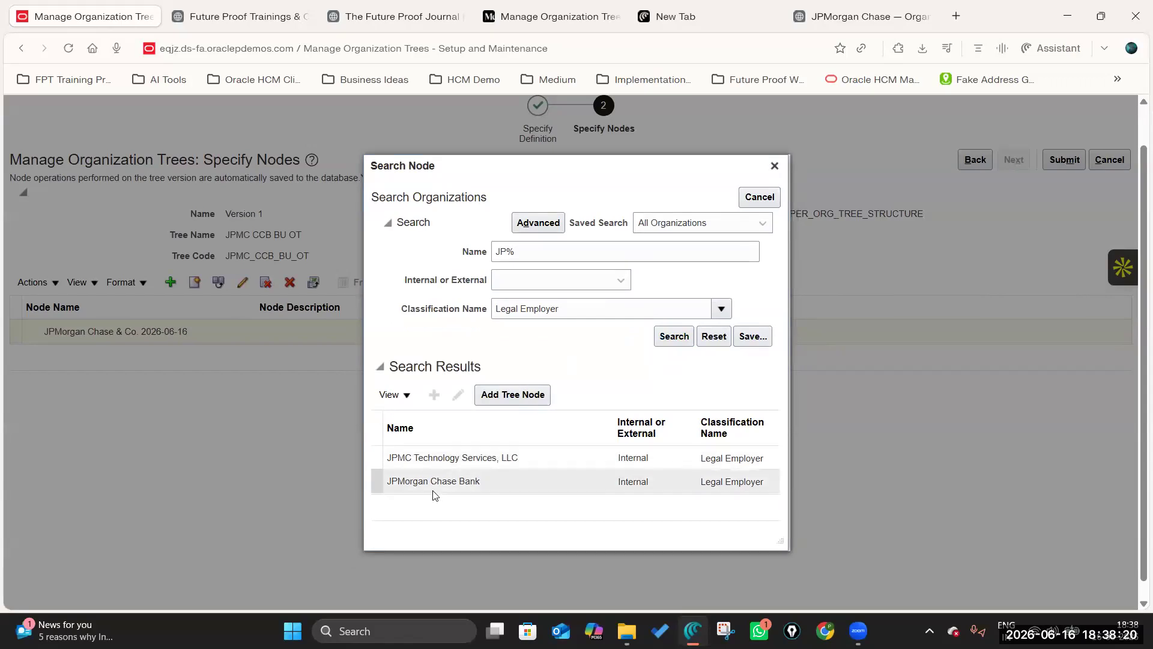
Step: Add the JPMorgan Chase Bank legal employer as a tree node and expand JPMorgan Chase & Co. to show it
click(496, 482)
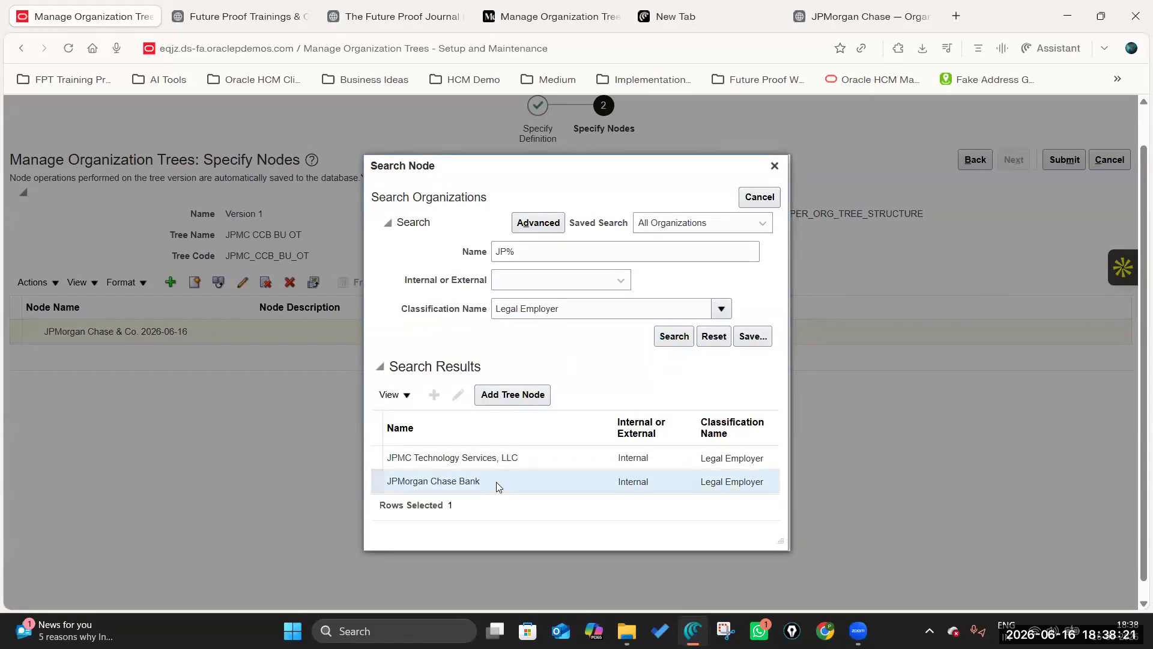
click(524, 401)
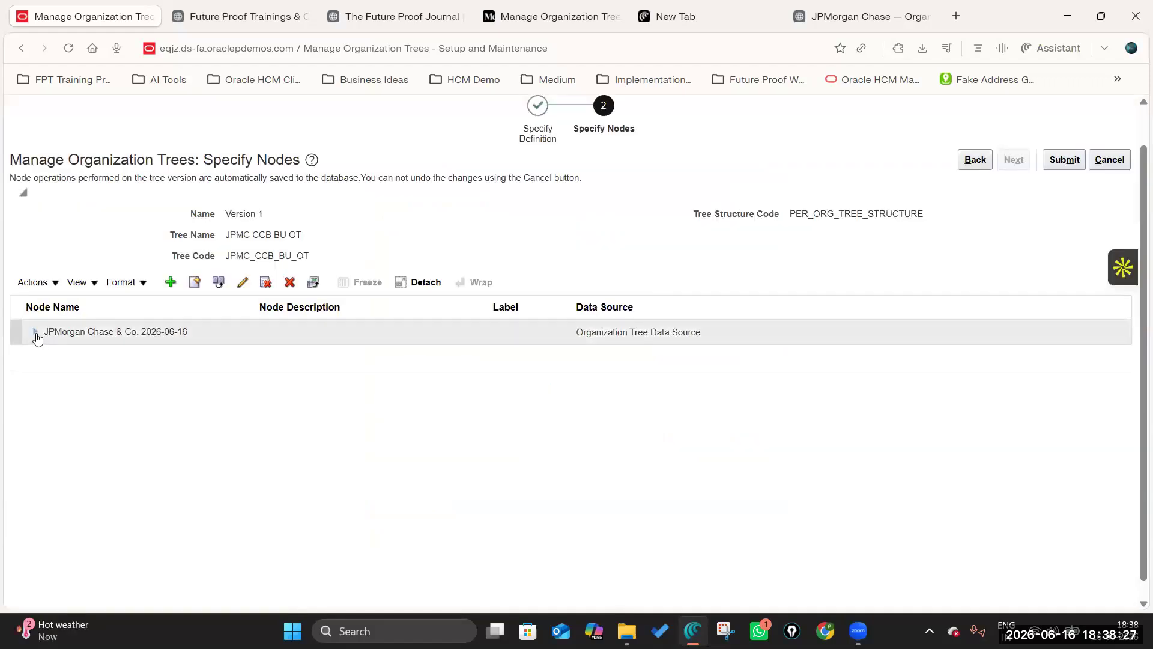
click(36, 333)
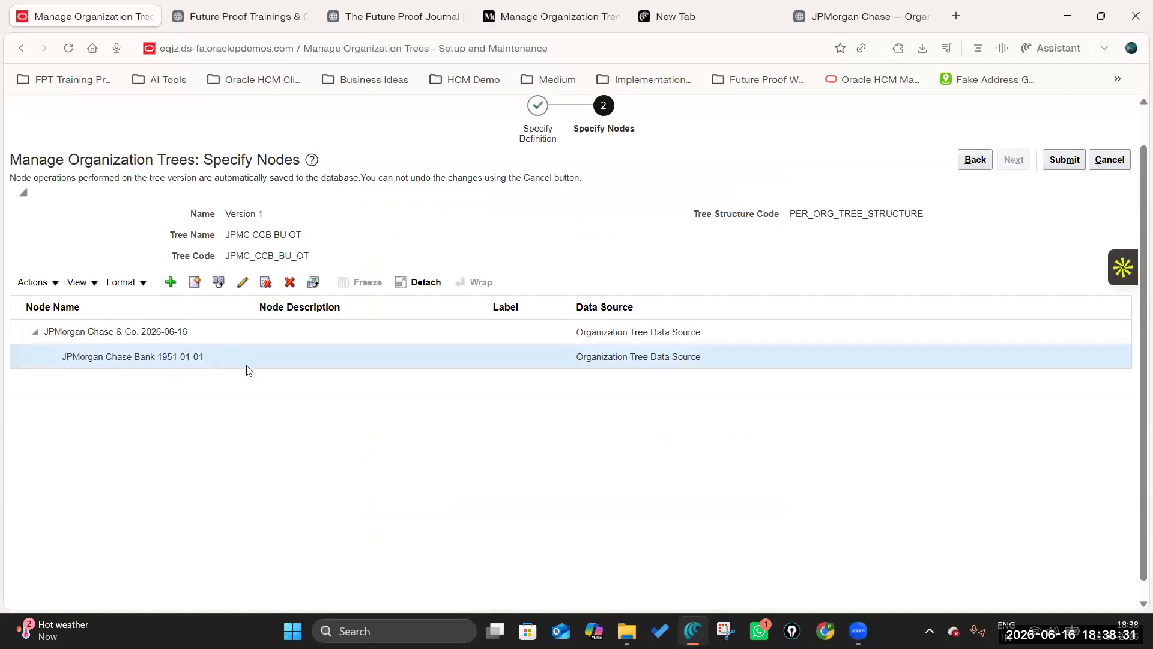
Step: Check the business unit under JPMorgan Chase Bank, N.A. in the JPMorgan Chase organization tree page, and return to Oracle
click(840, 18)
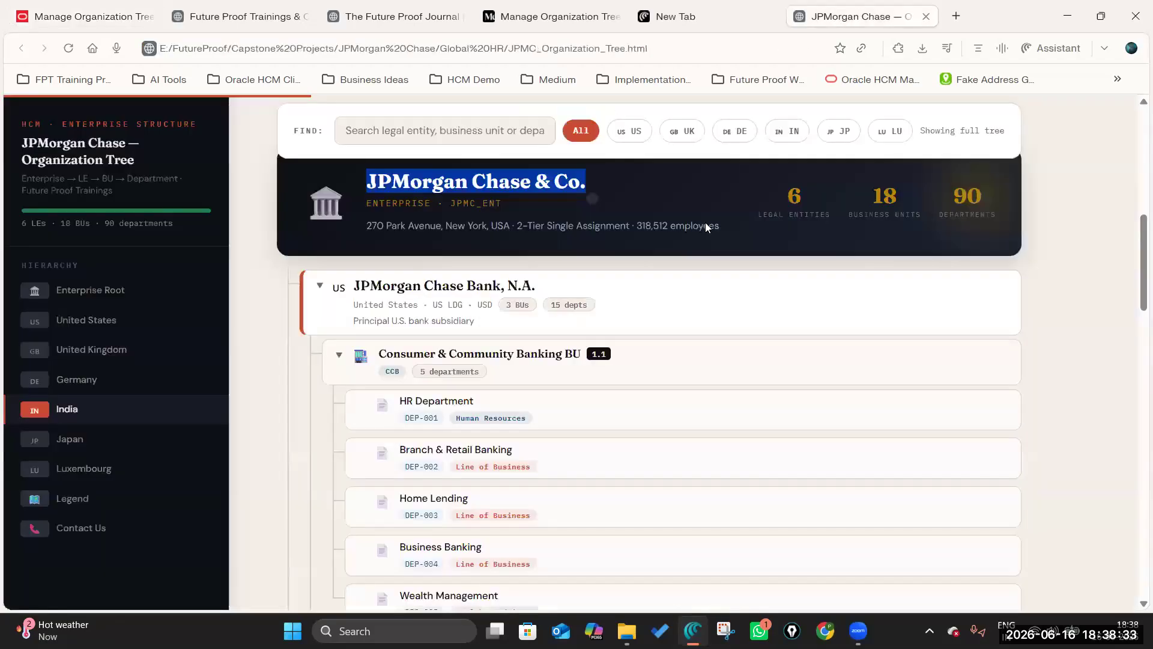
scroll(337, 361, down, 1)
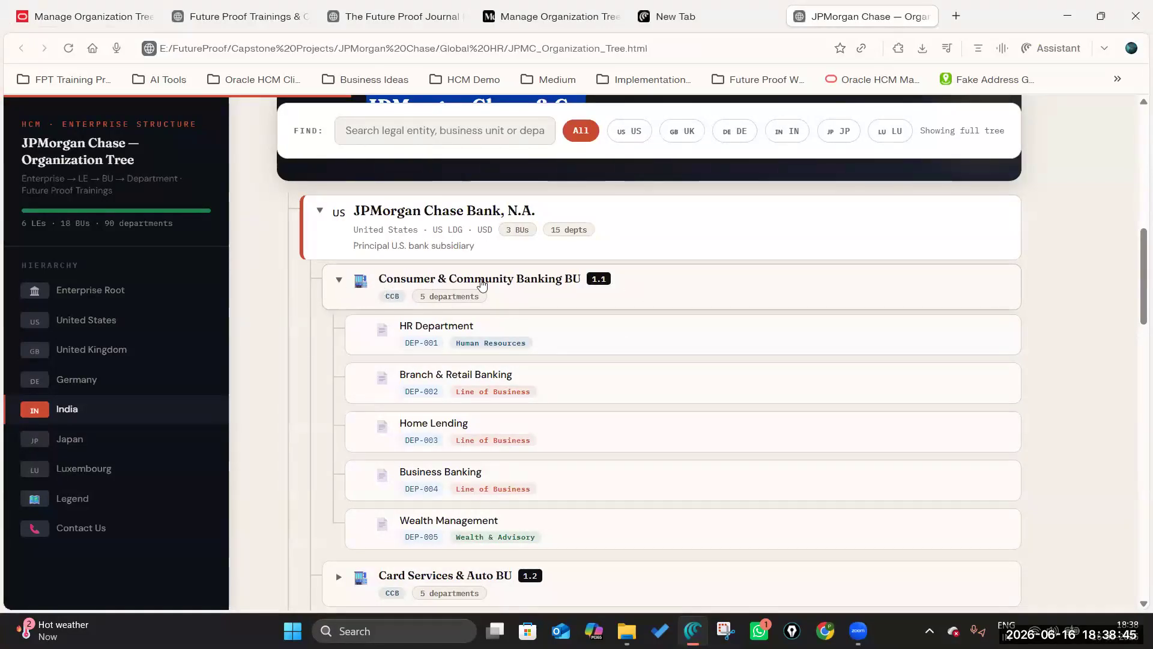
click(82, 22)
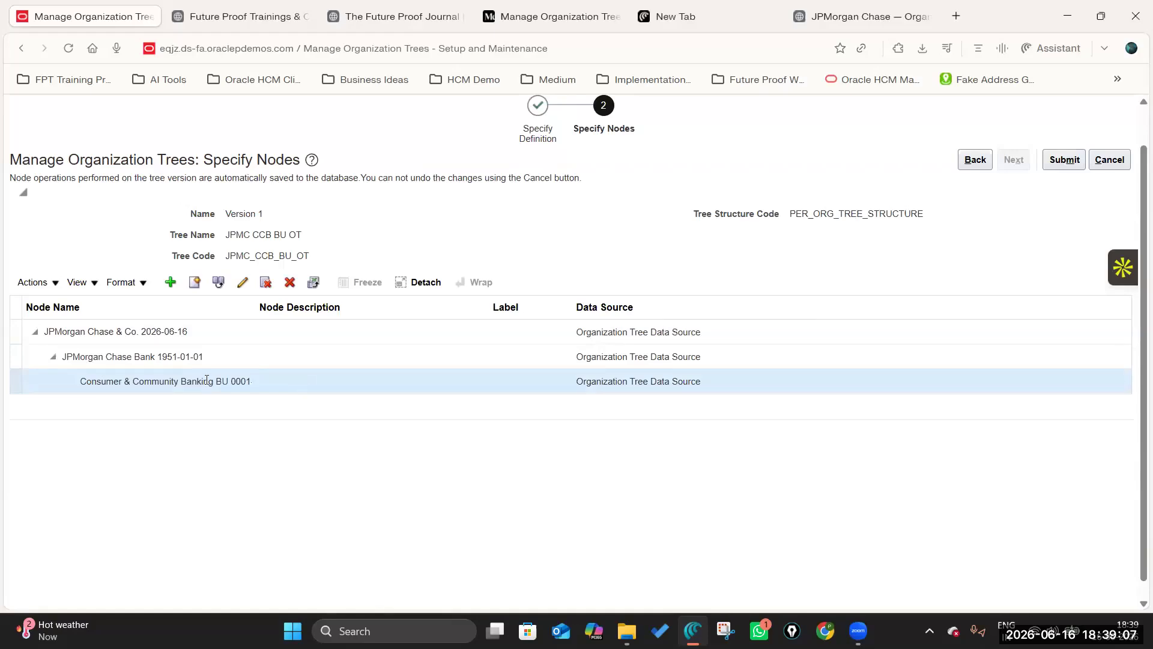
Step: Review Consumer & Community Banking BU's departments in the organization tree page and, back in Oracle, start a node under that business unit
click(814, 19)
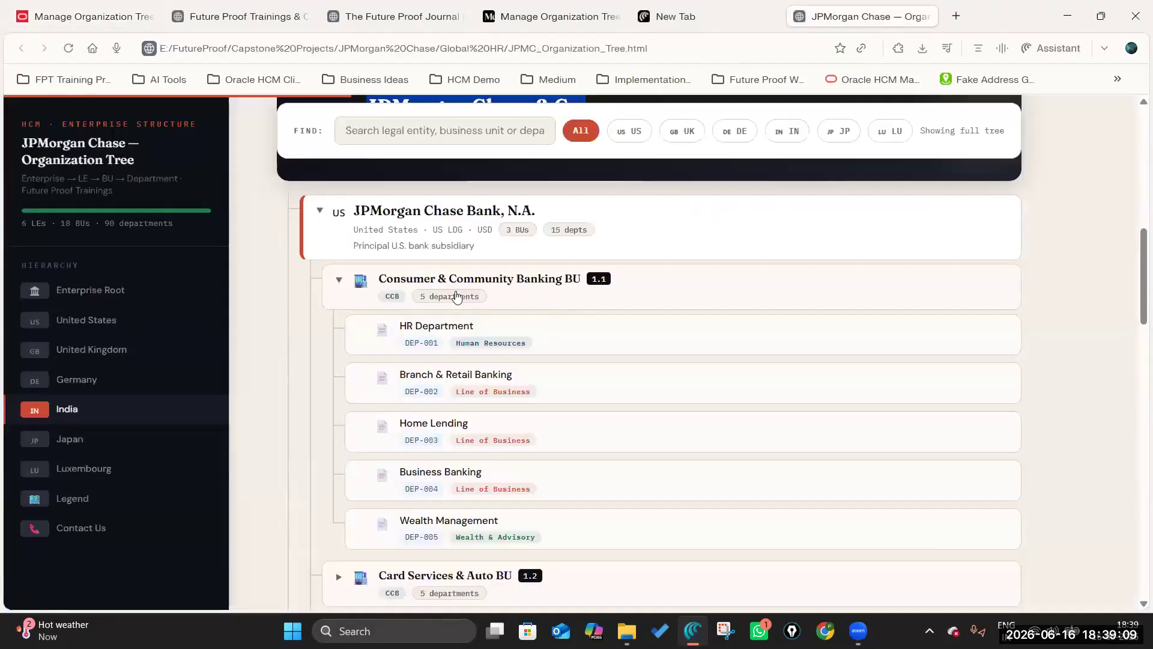
scroll(659, 256, down, 1)
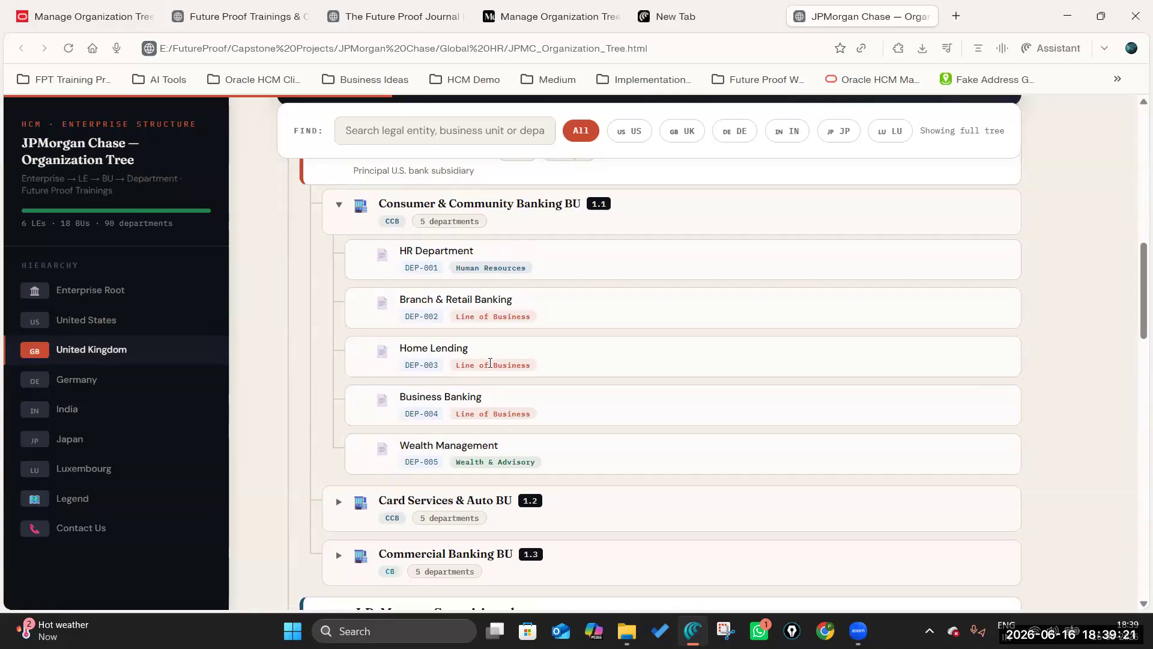
click(85, 16)
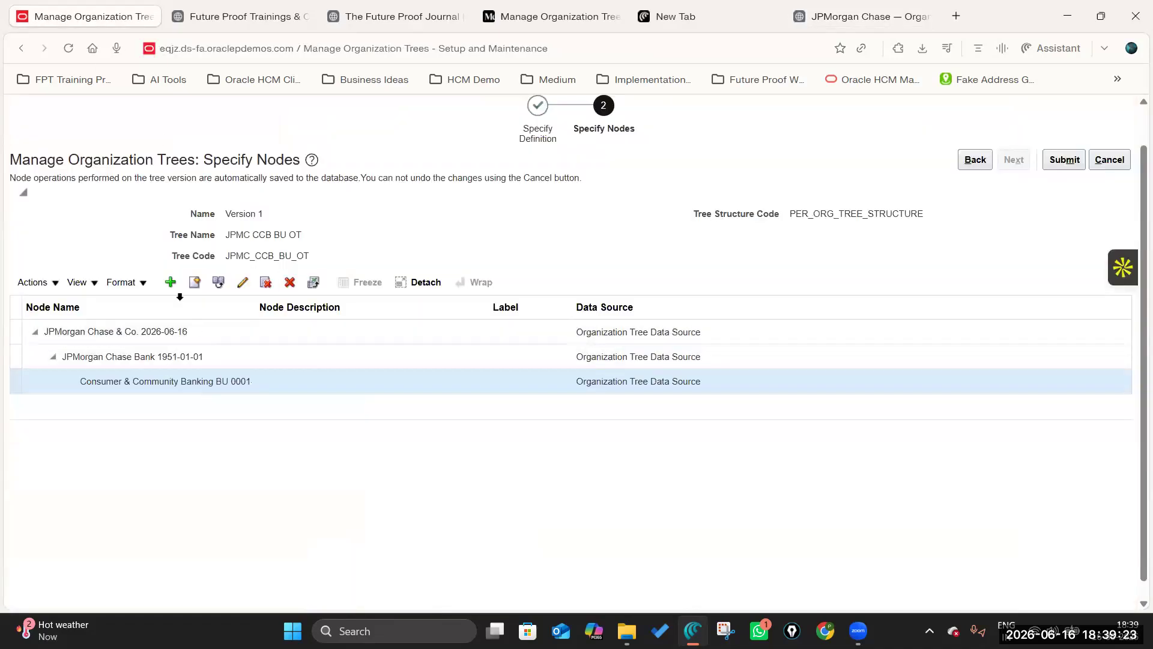
click(170, 282)
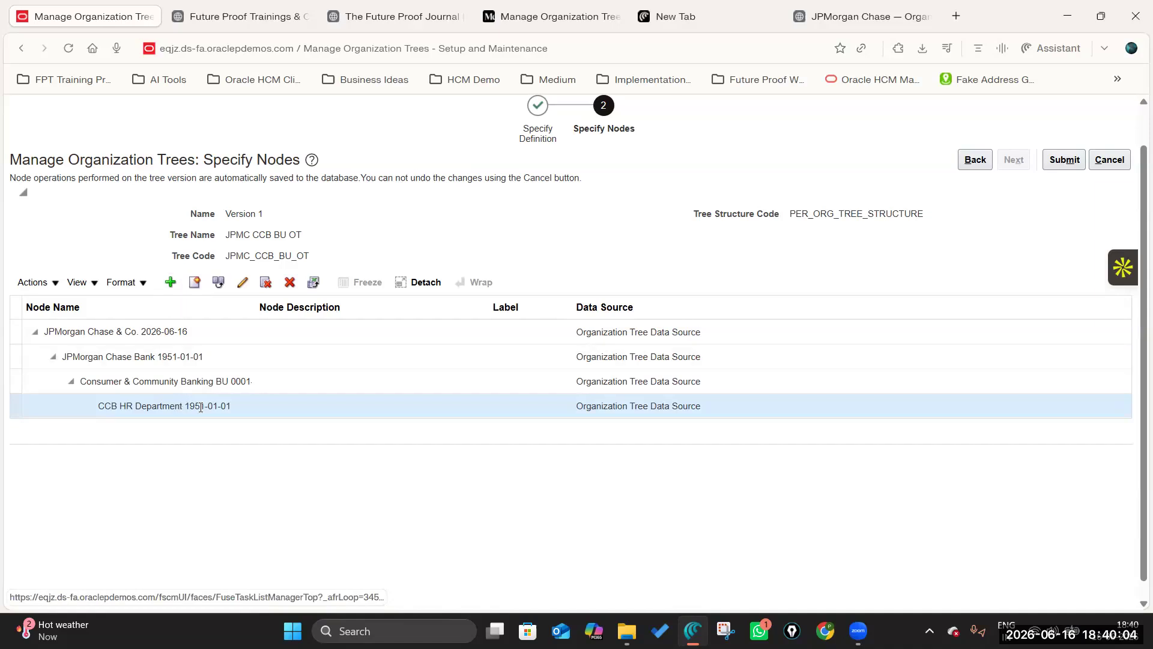
click(208, 382)
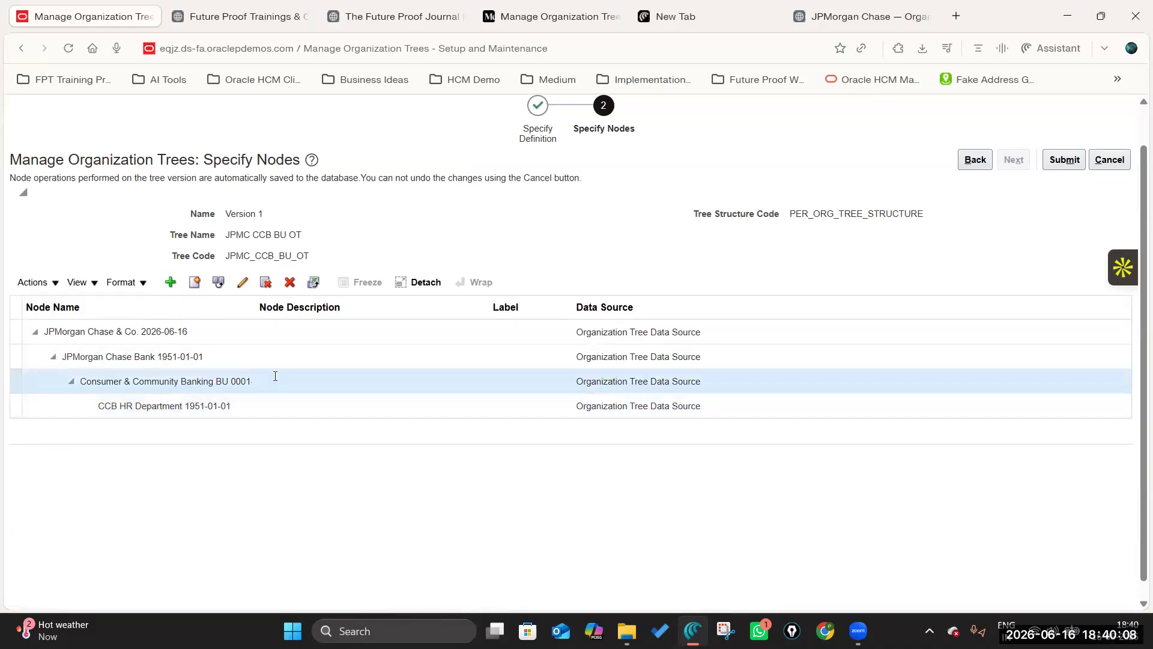
click(171, 282)
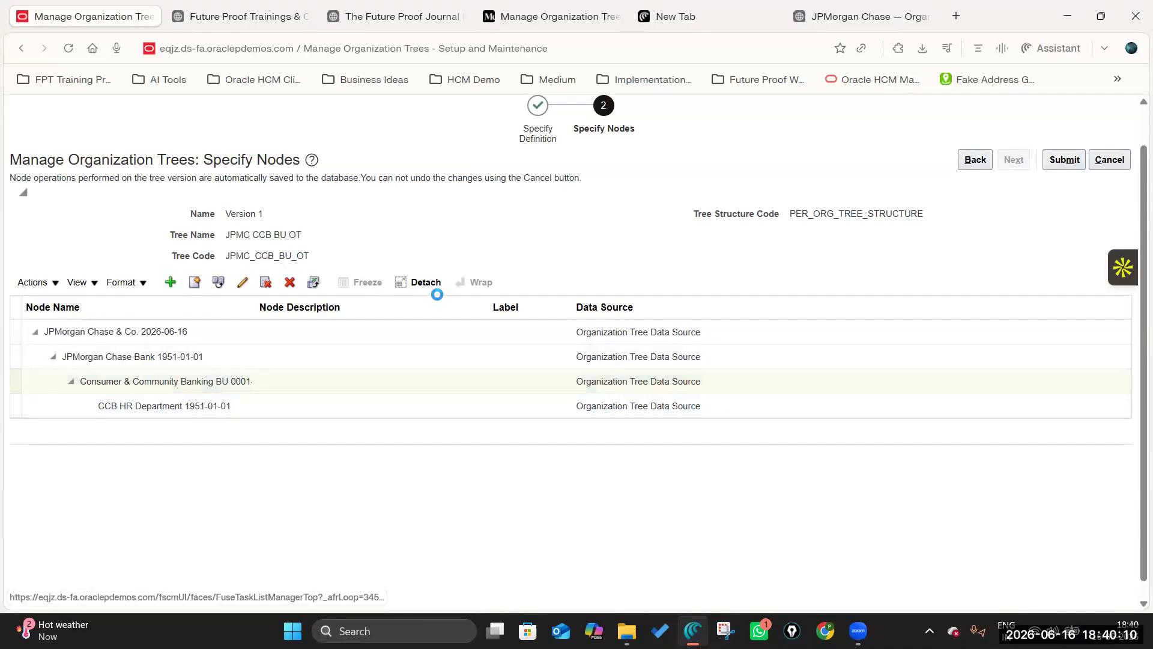
click(695, 391)
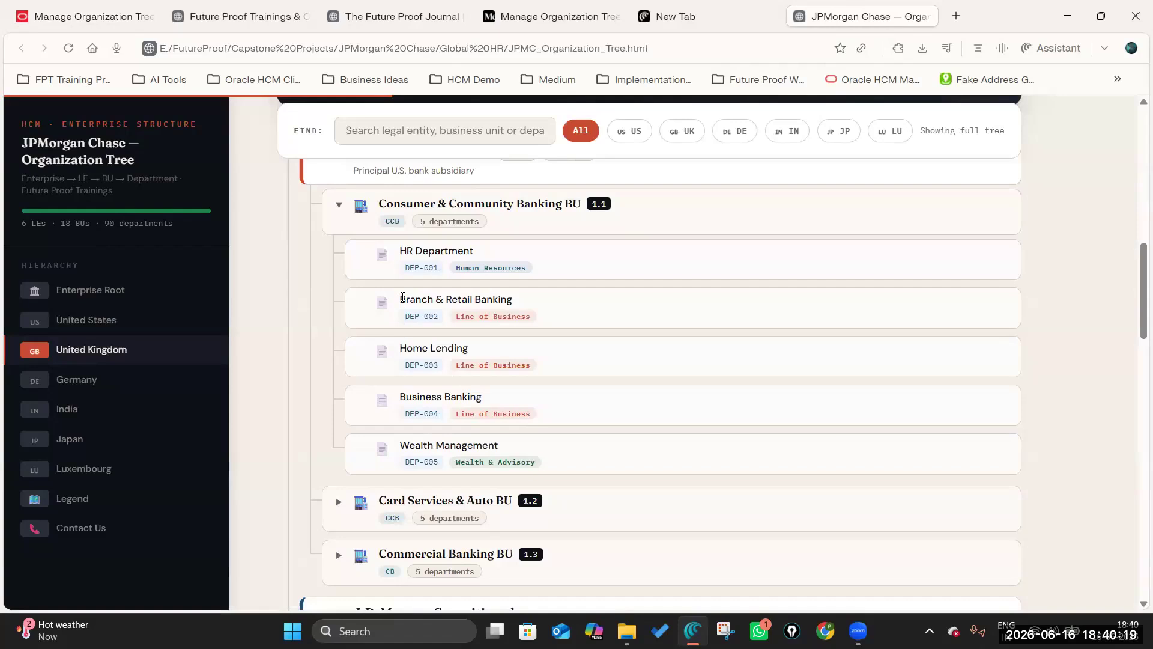
drag(402, 299, 516, 300)
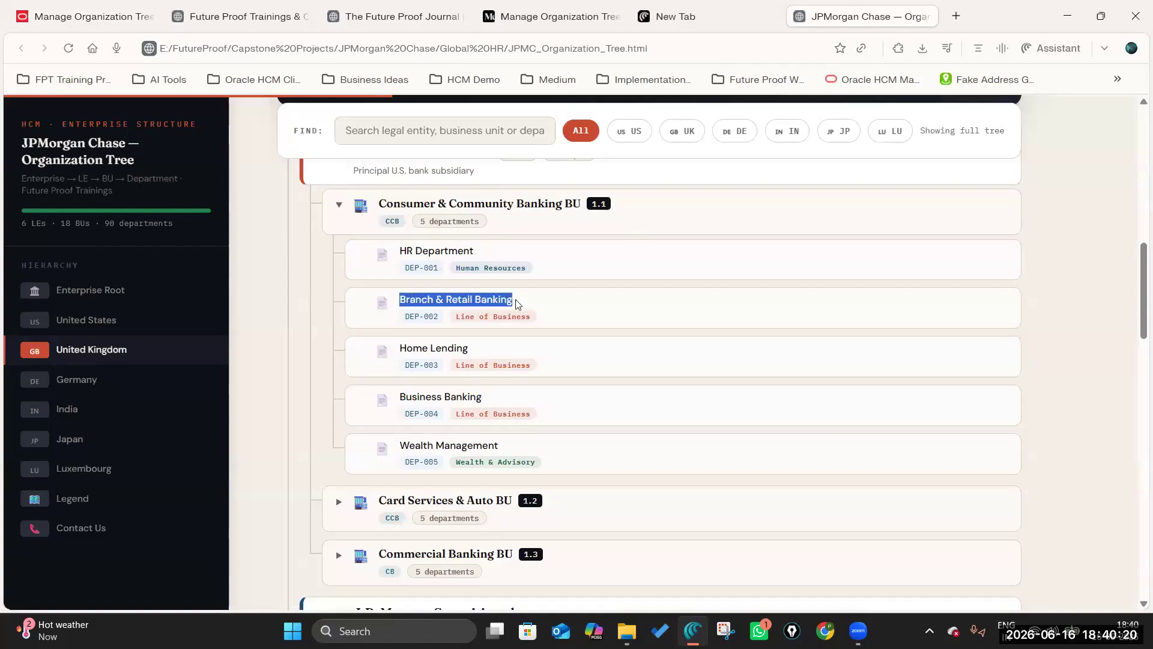
click(110, 22)
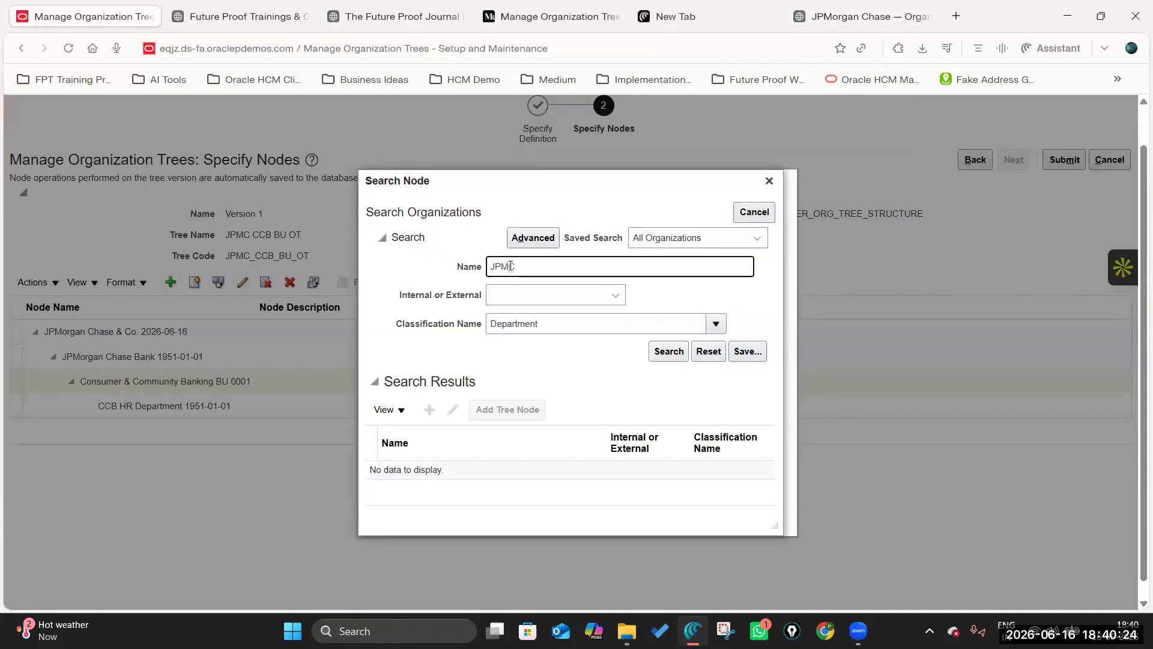
text(%)
click(670, 351)
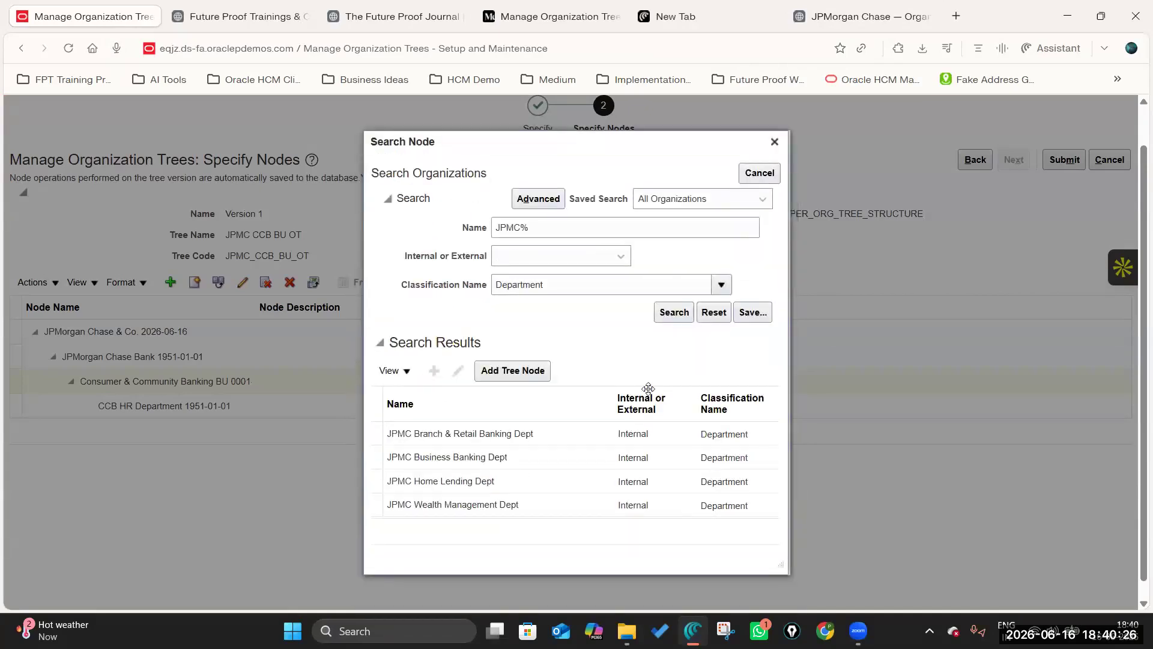
click(529, 434)
ctrl+click(527, 462)
ctrl+click(520, 480)
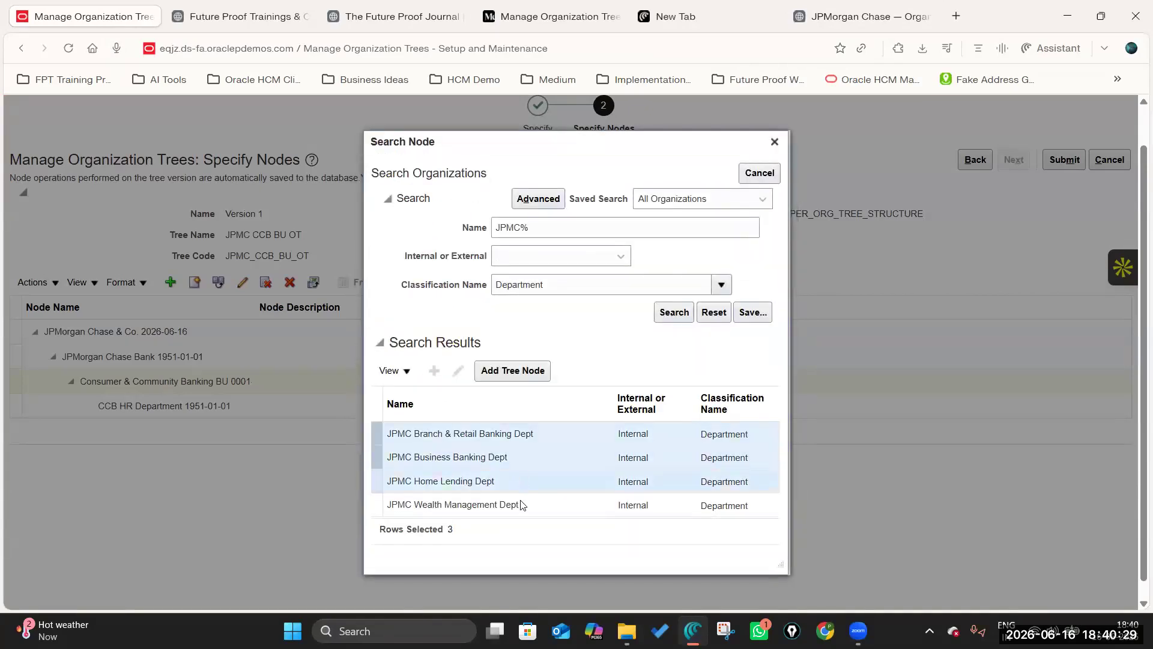
ctrl+click(520, 504)
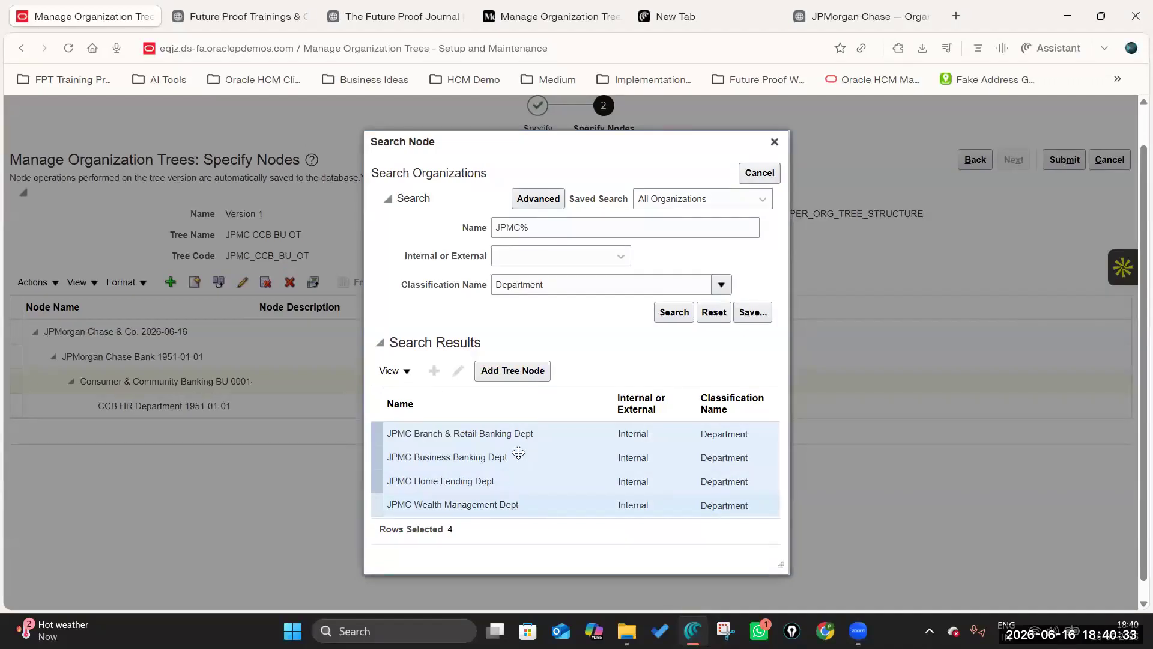
click(539, 434)
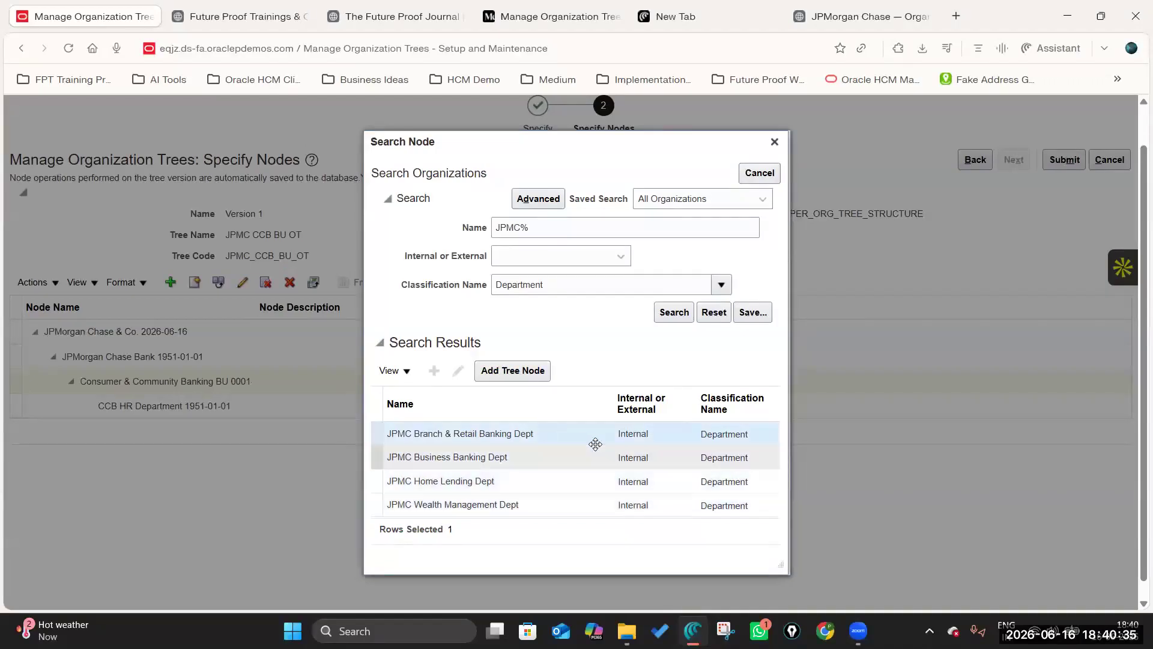
shift+click(526, 480)
shift+click(530, 505)
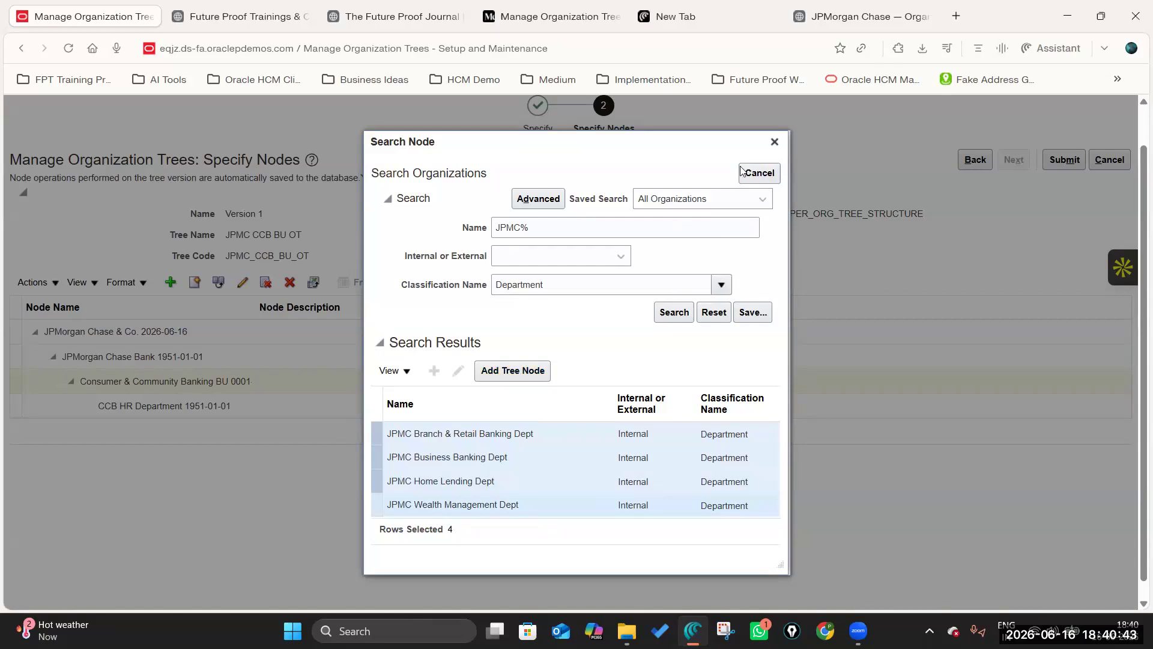
click(780, 145)
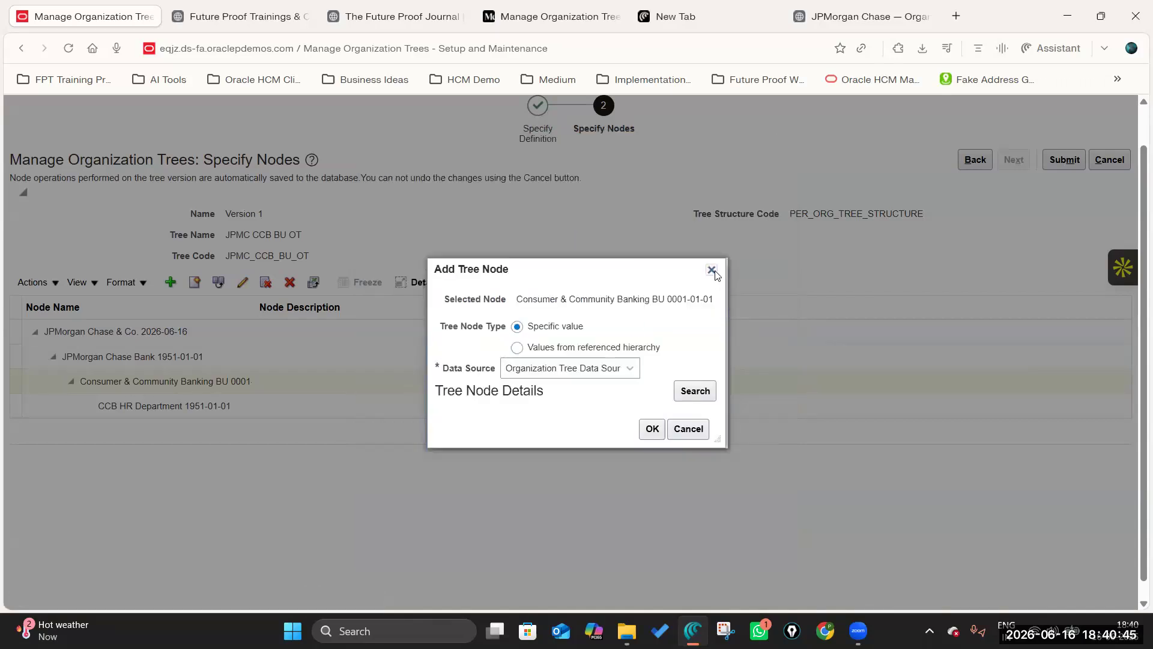
click(713, 268)
Step: Start a node under Consumer & Community Banking BU and search for organizations named JPMC% with the classification Department
click(249, 383)
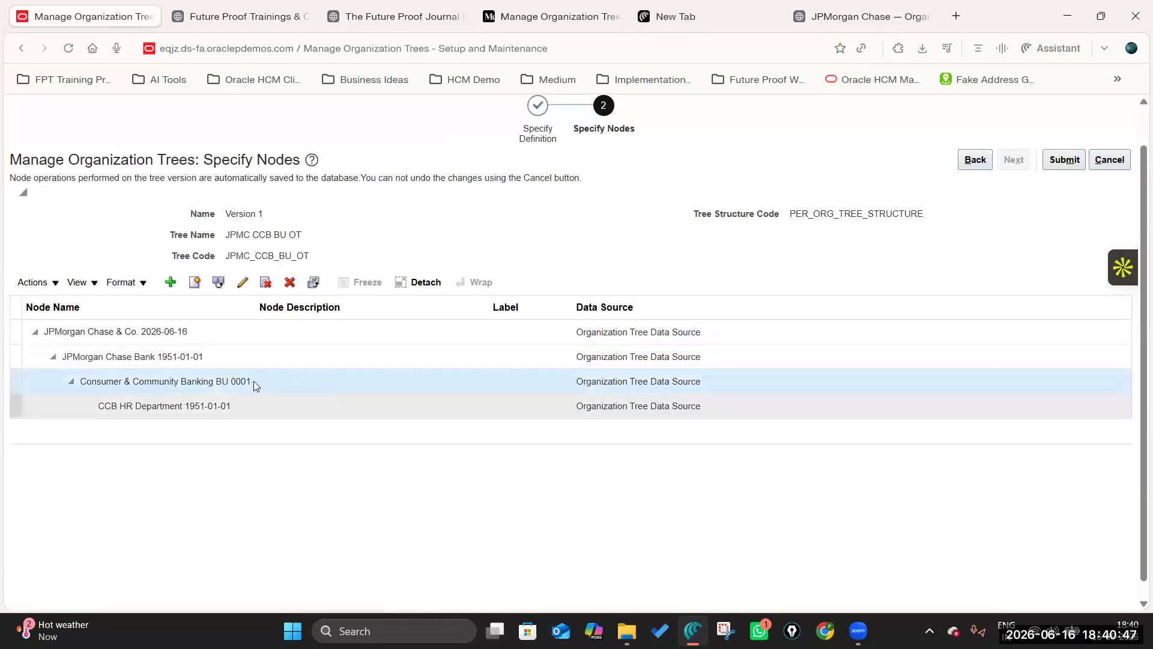
click(170, 281)
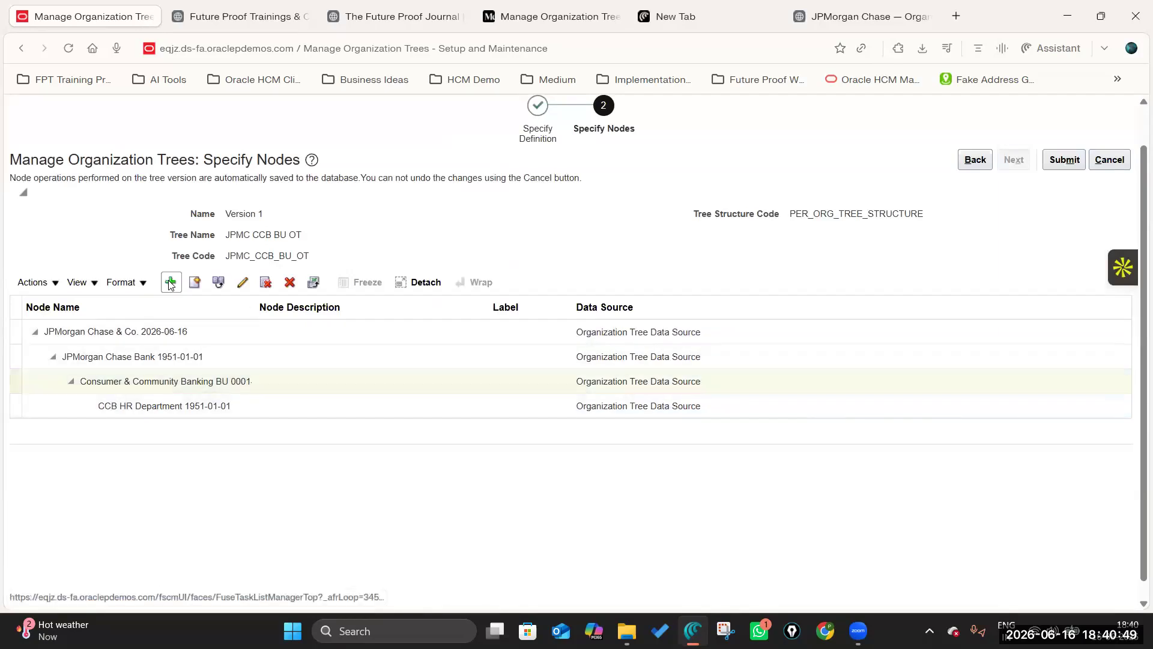
click(695, 392)
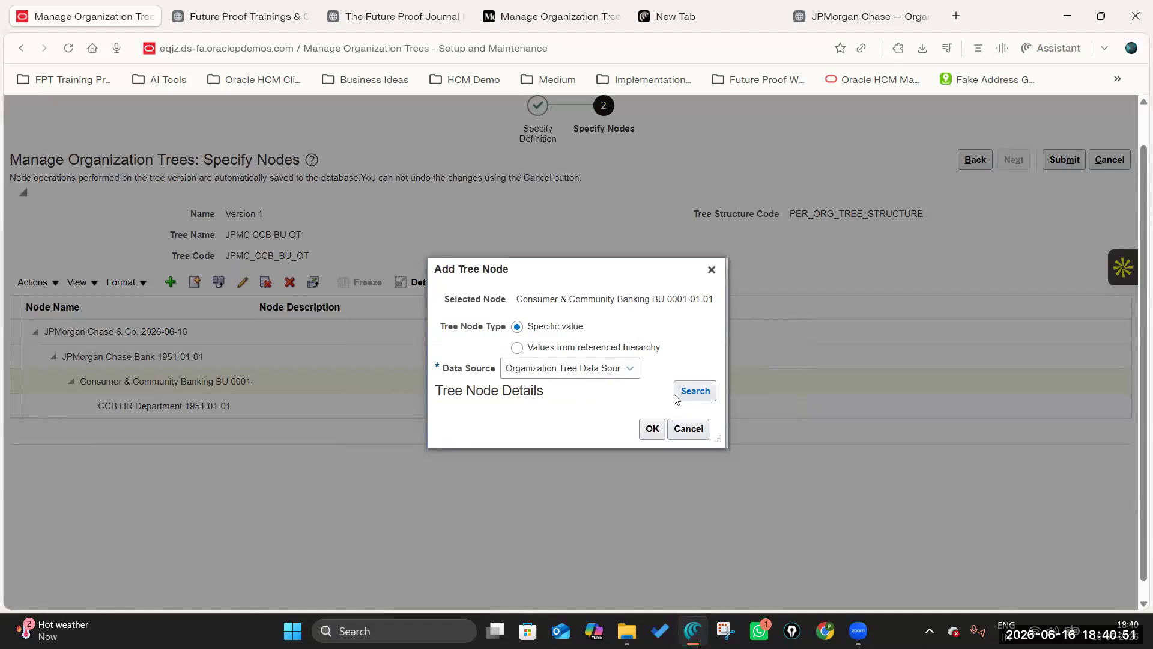
click(716, 323)
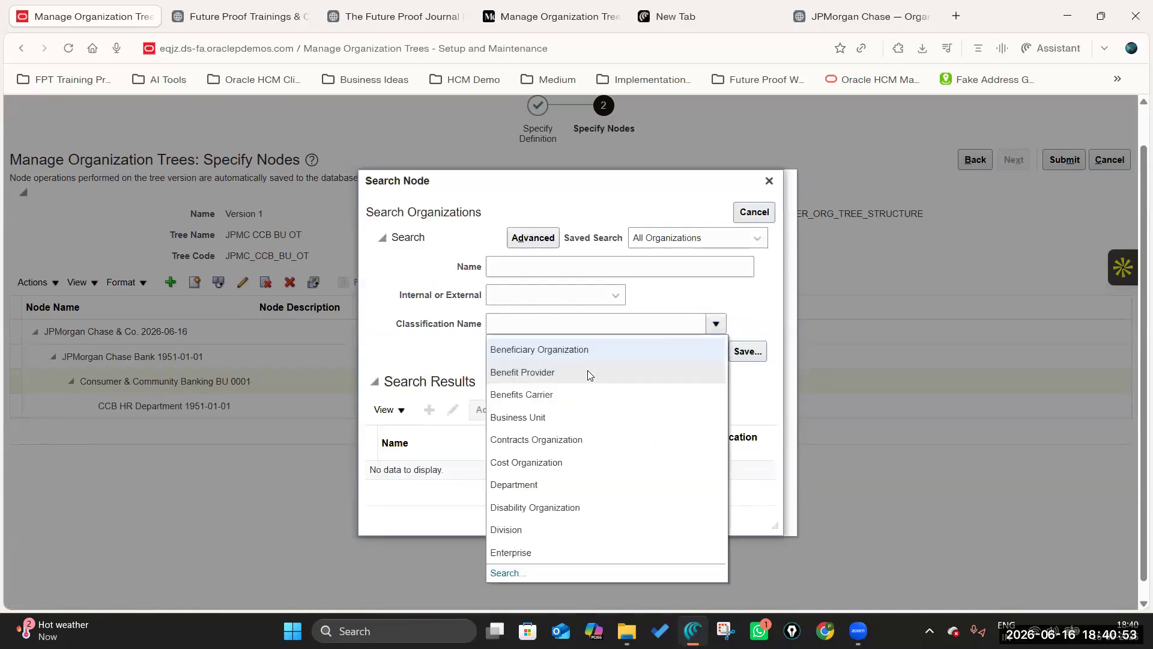
click(532, 482)
click(535, 269)
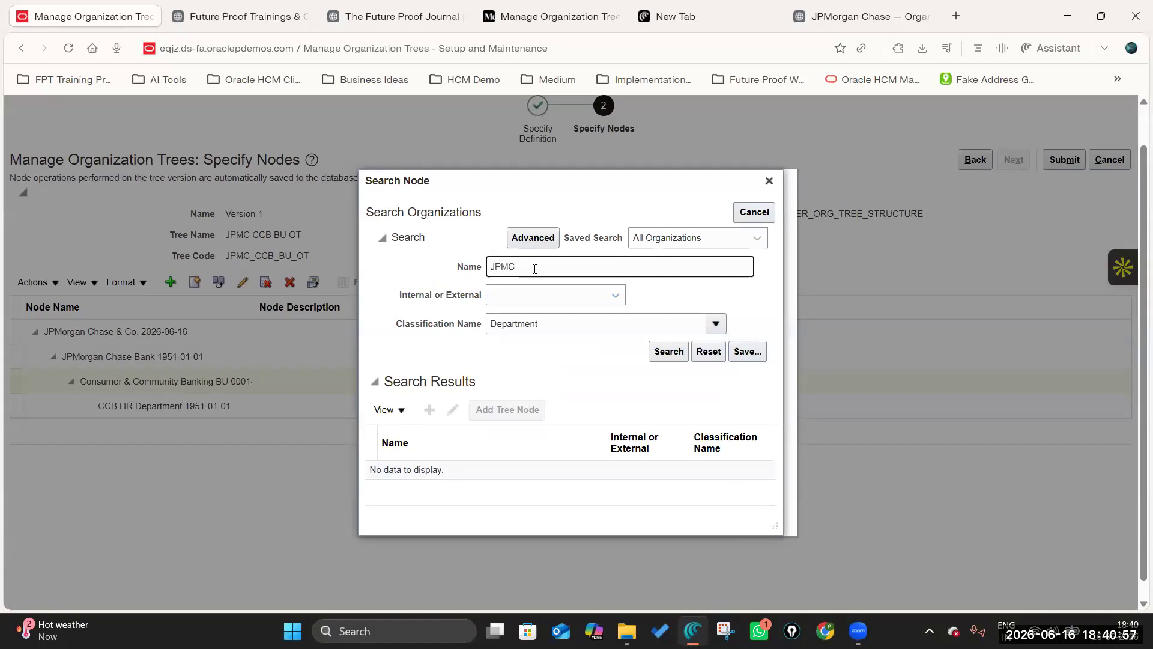
click(668, 351)
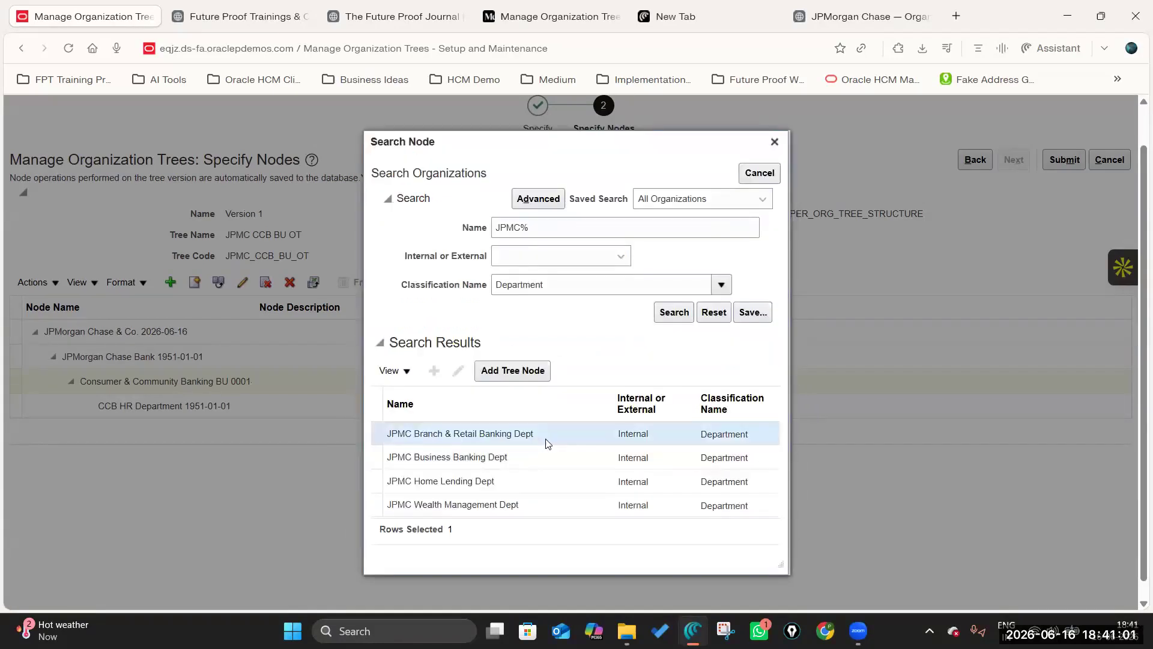
Step: Add the JPMC Branch & Retail Banking, Business Banking, Home Lending and Wealth Management departments as tree nodes, and widen the Node Name column
ctrl+click(512, 461)
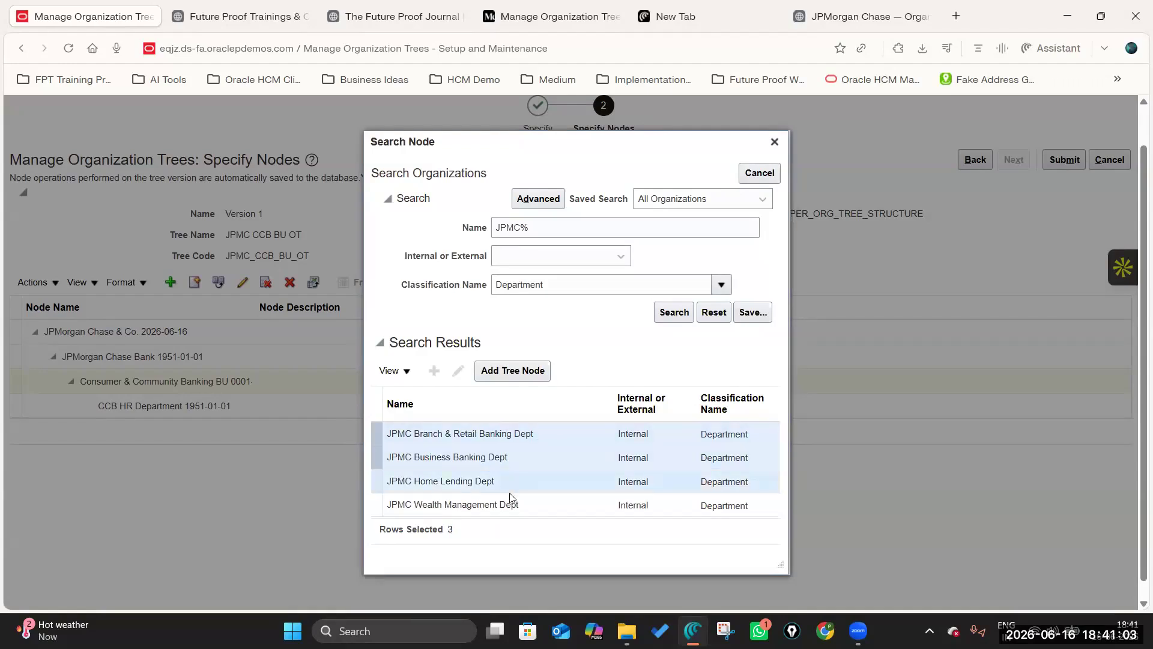
ctrl+click(507, 483)
ctrl+click(516, 507)
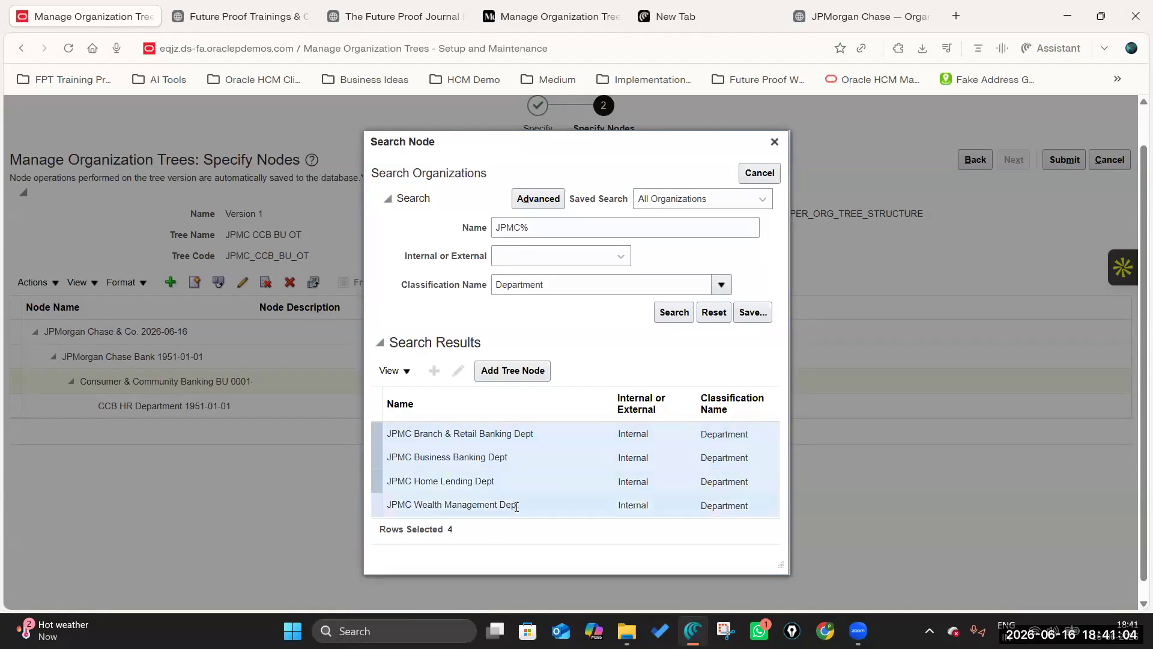
click(513, 370)
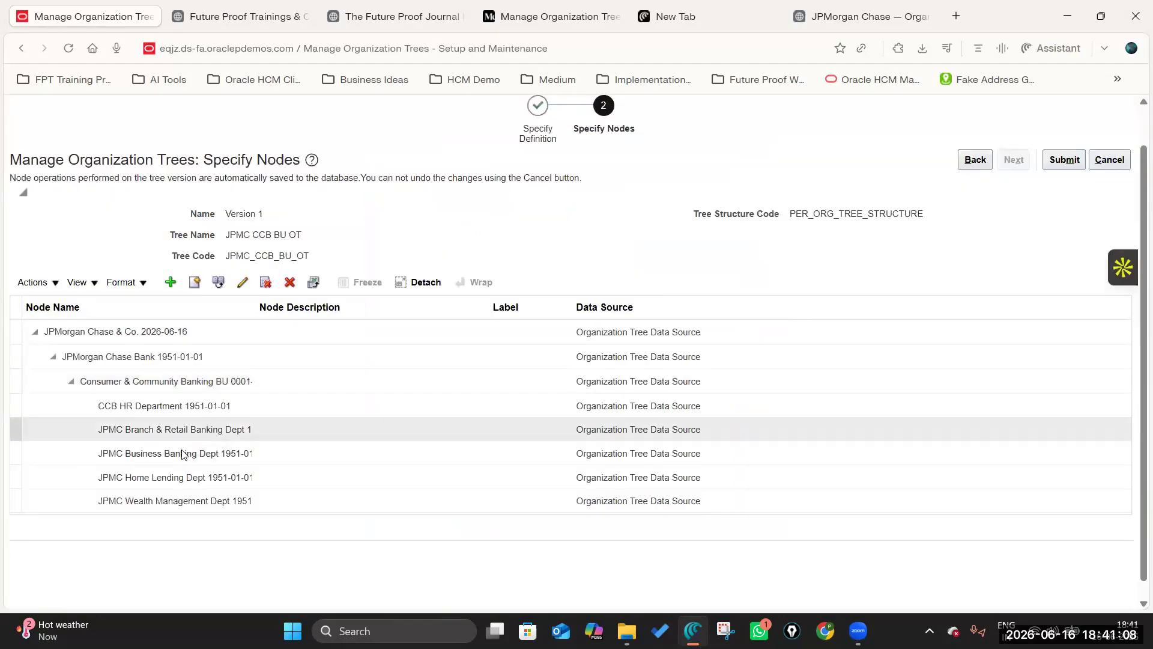
drag(256, 307, 305, 366)
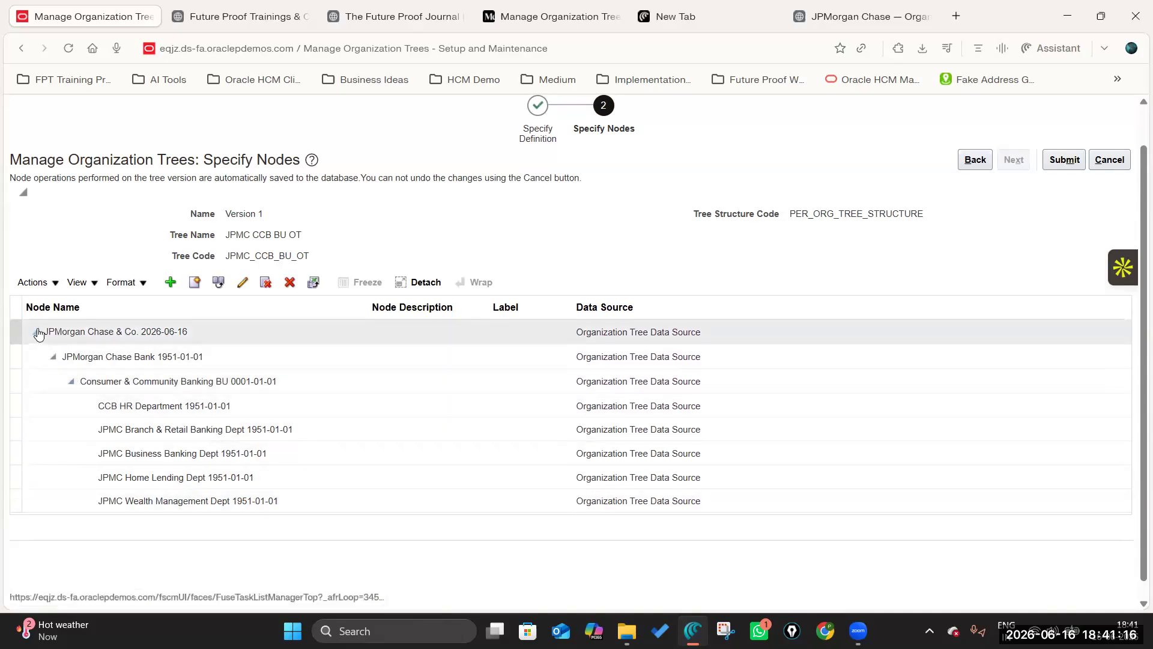
Step: Review the hierarchy from the Consumer & Community Banking BU departments up to the enterprise in the JPMorgan Chase organization tree page
click(840, 16)
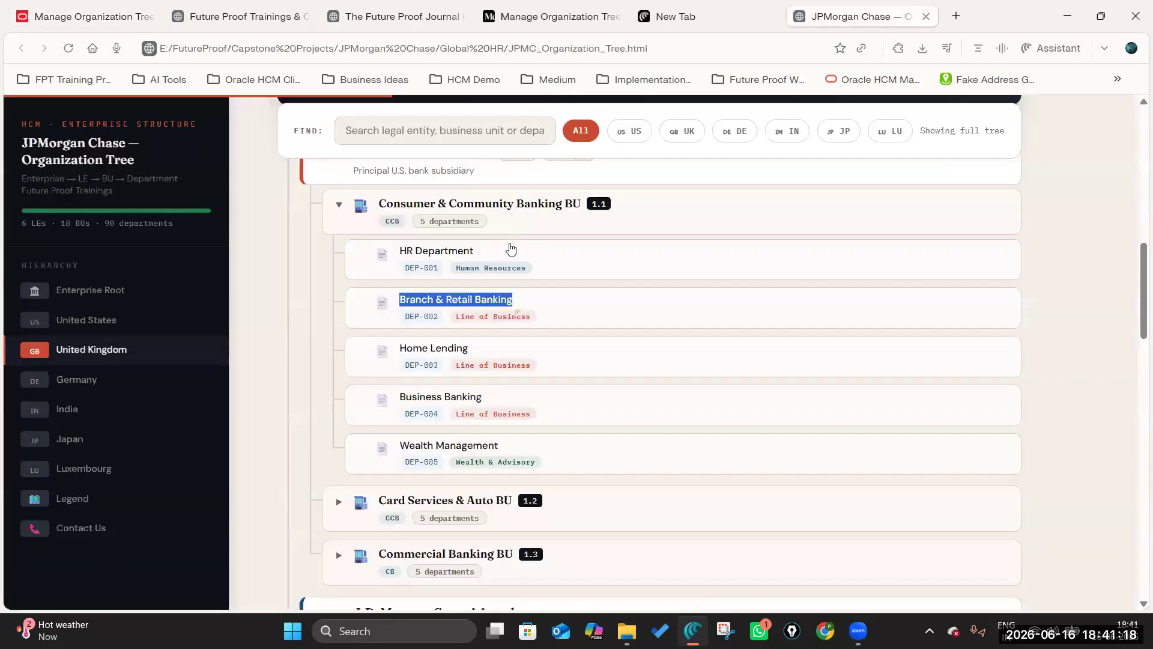
scroll(507, 370, up, 2)
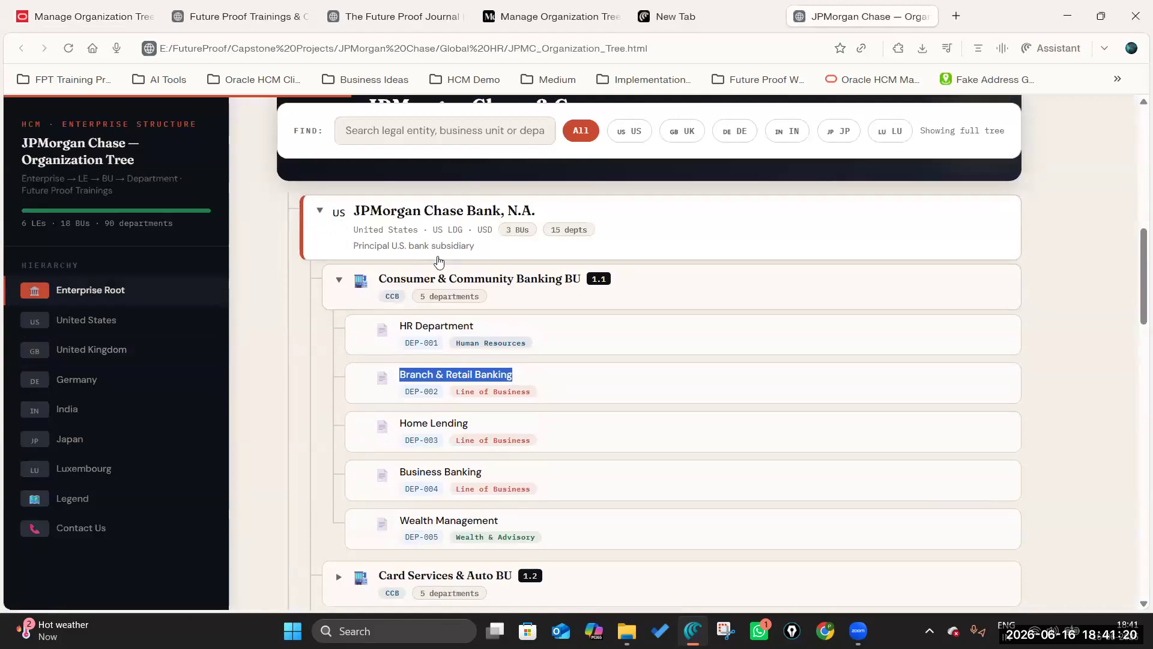
scroll(349, 204, up, 1)
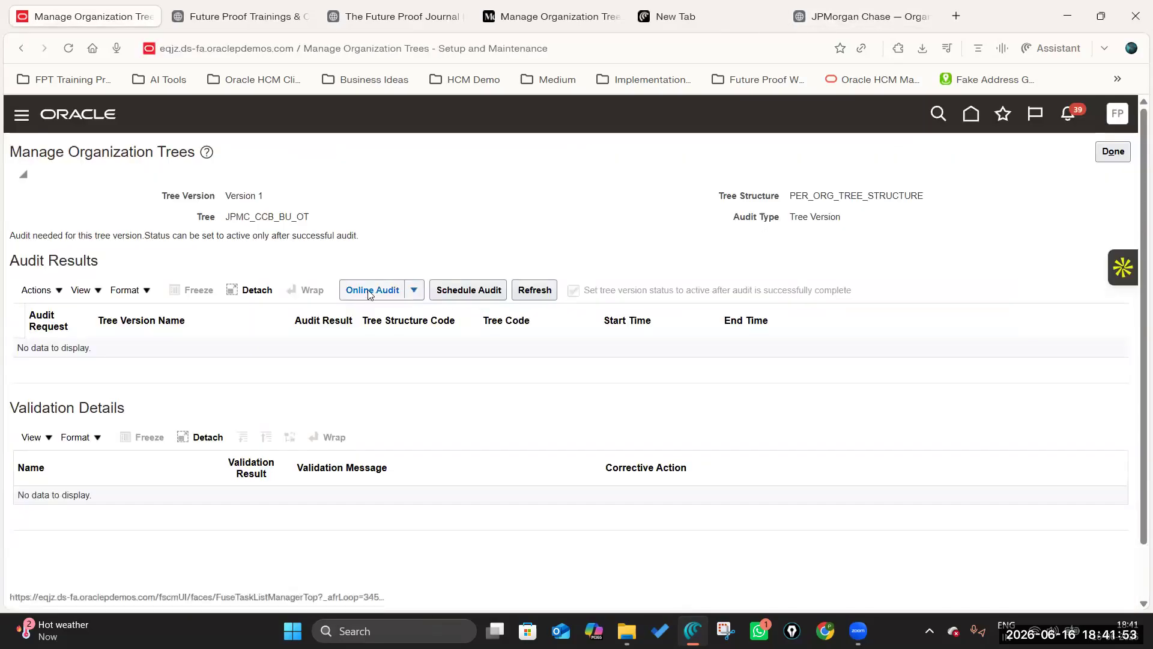
Step: Run an online audit of Version 1 of the JPMC_CCB_BU_OT tree
click(368, 290)
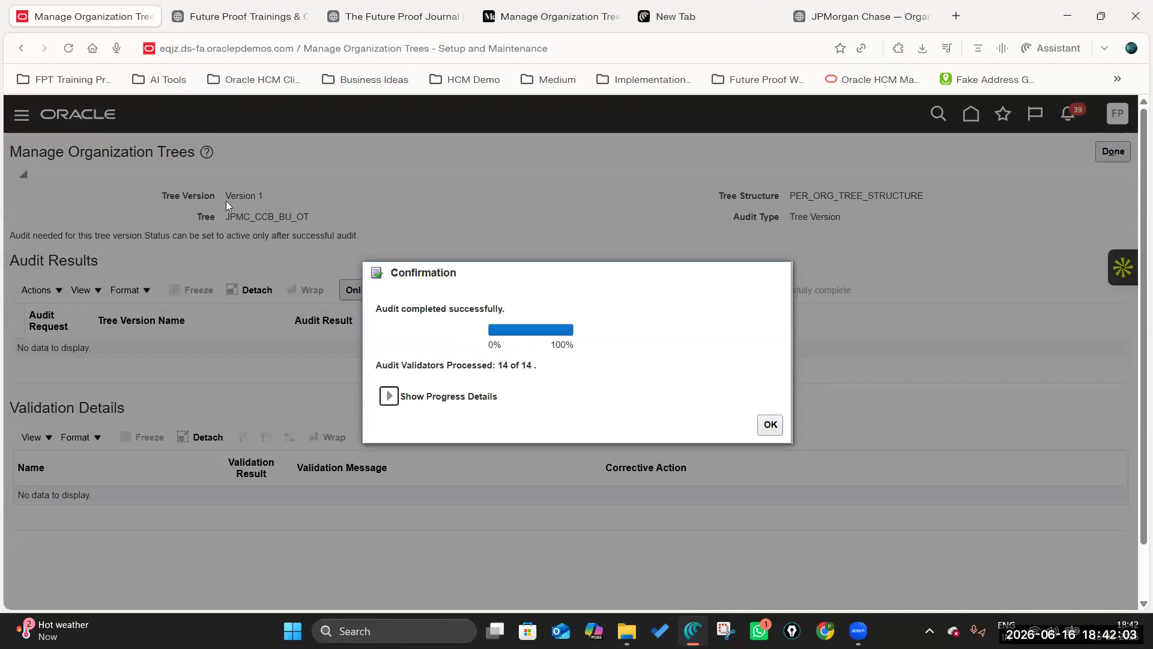
Step: Acknowledge the completed audit, refresh the audit results of Version 1, and leave organization tree management
click(771, 425)
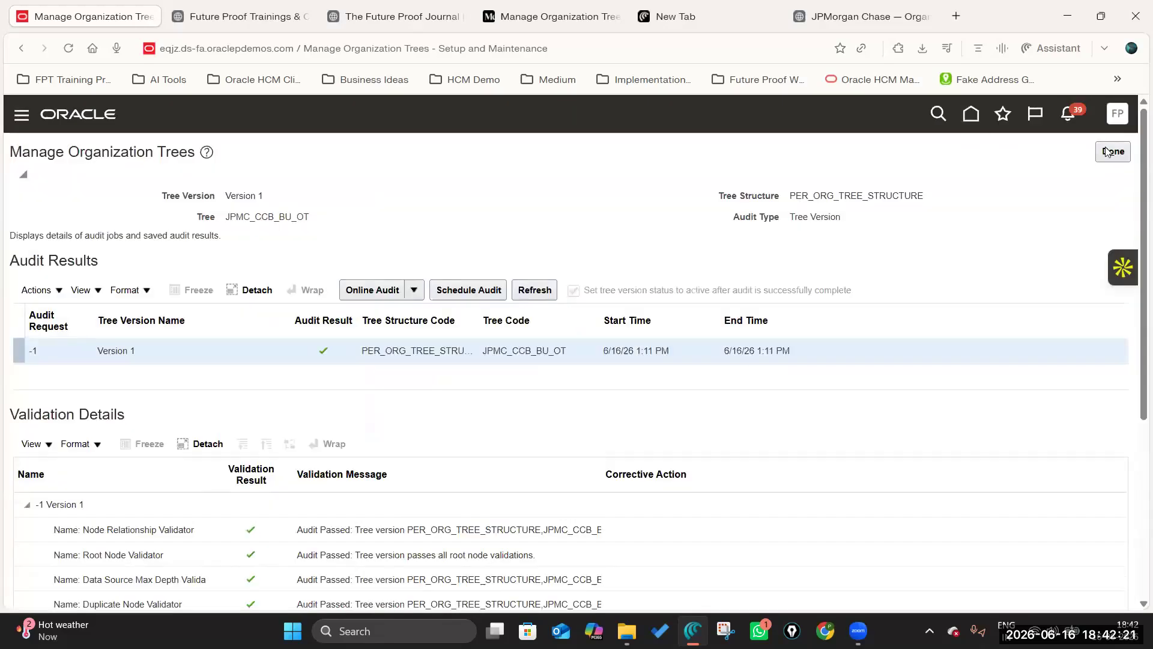
click(535, 289)
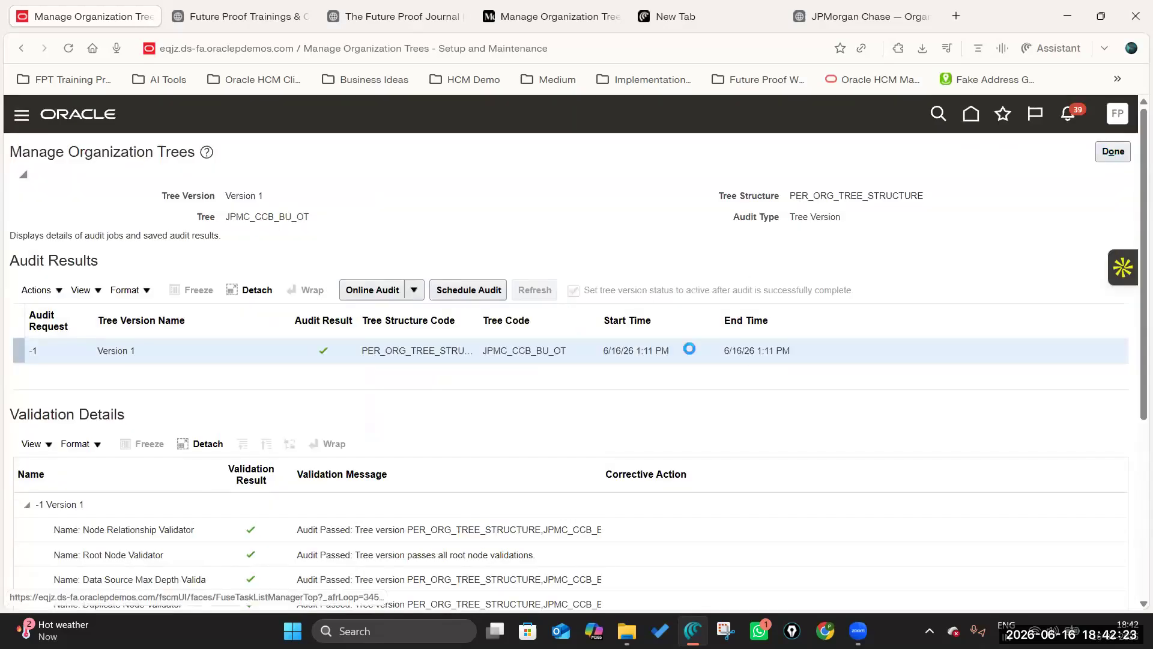
click(1113, 151)
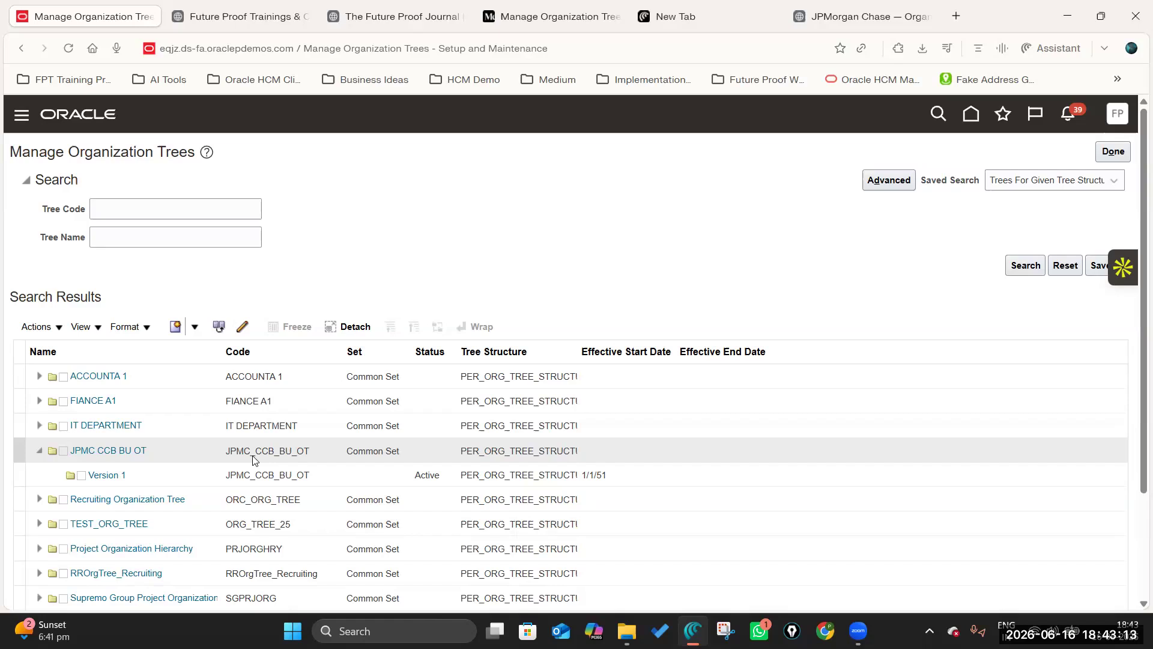
click(1112, 151)
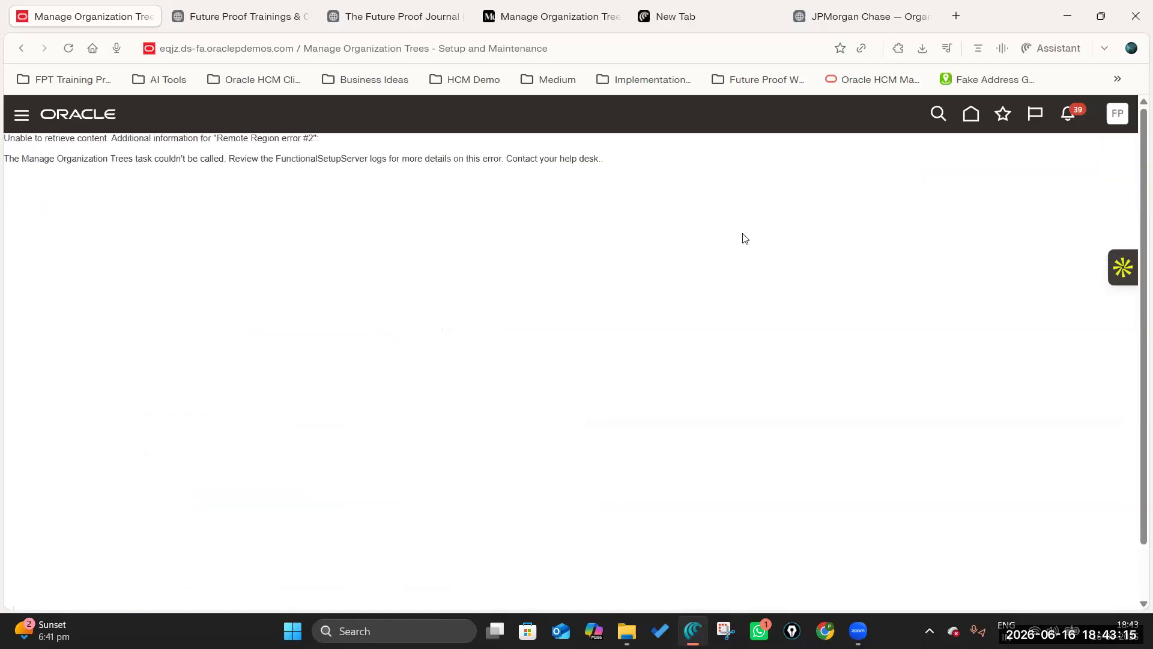
Step: Open the Organization Security Profiles page from the Workforce Structures tasks
click(970, 114)
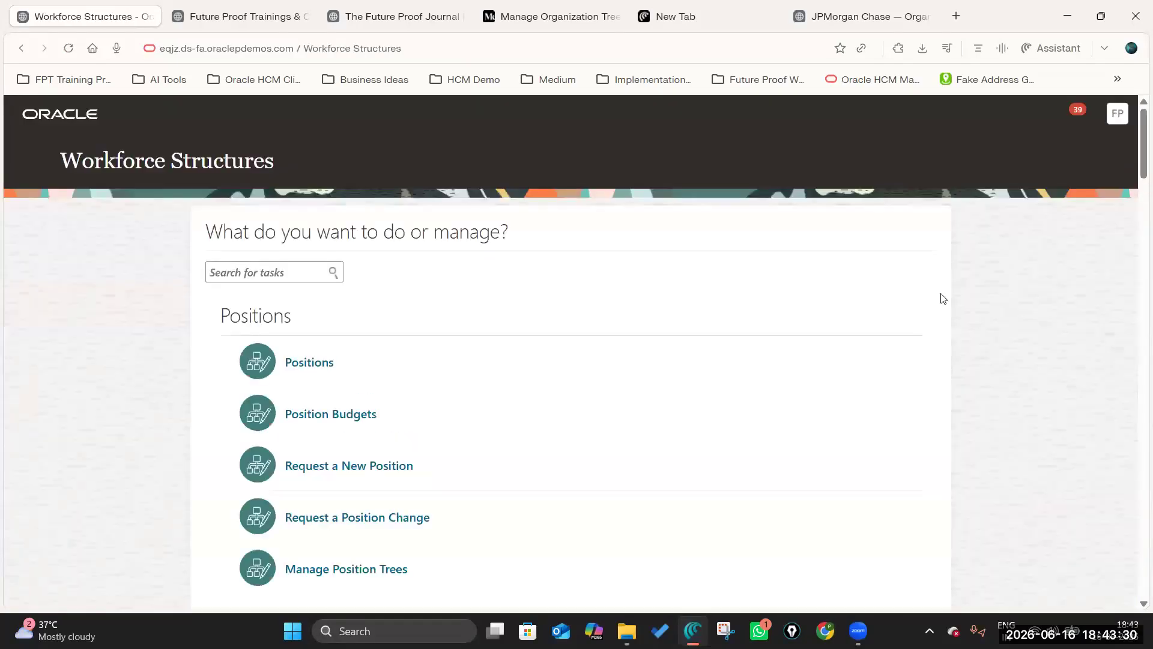
scroll(559, 351, down, 15)
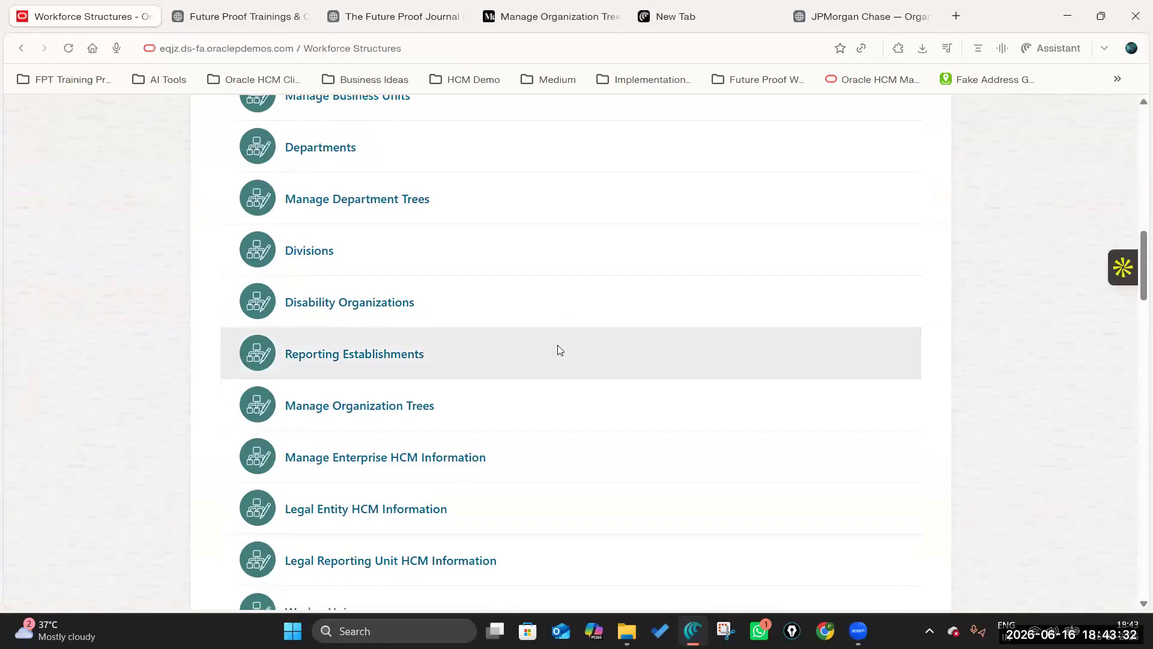
scroll(557, 348, down, 11)
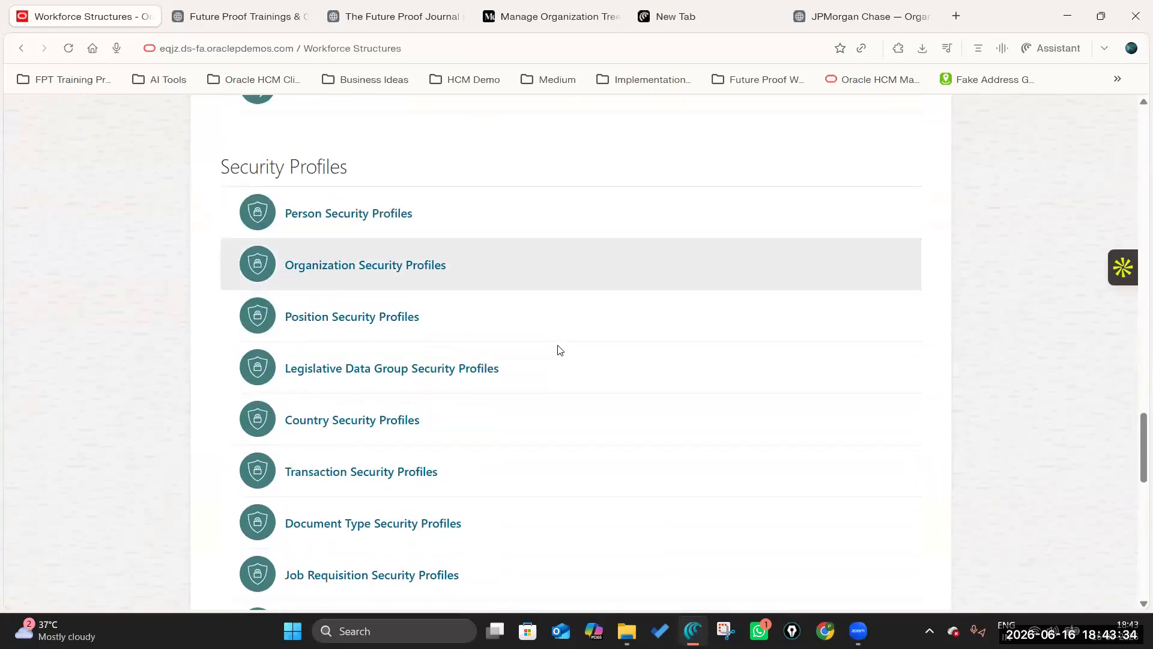
scroll(369, 249, up, 2)
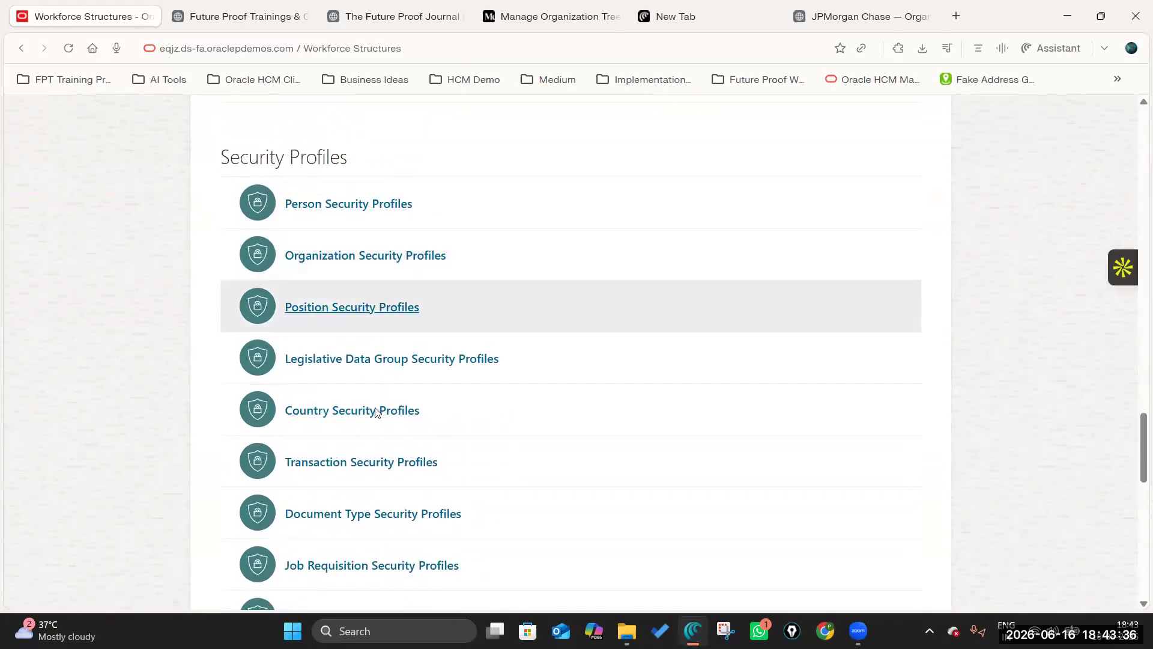
scroll(306, 240, up, 3)
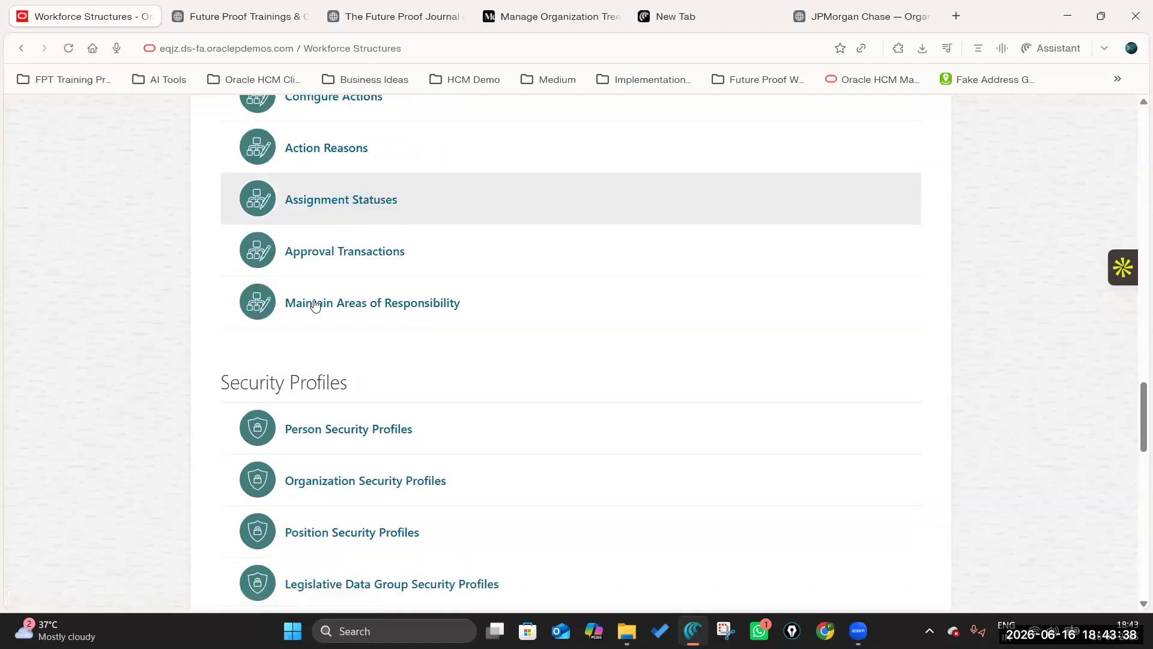
scroll(324, 312, down, 2)
click(364, 334)
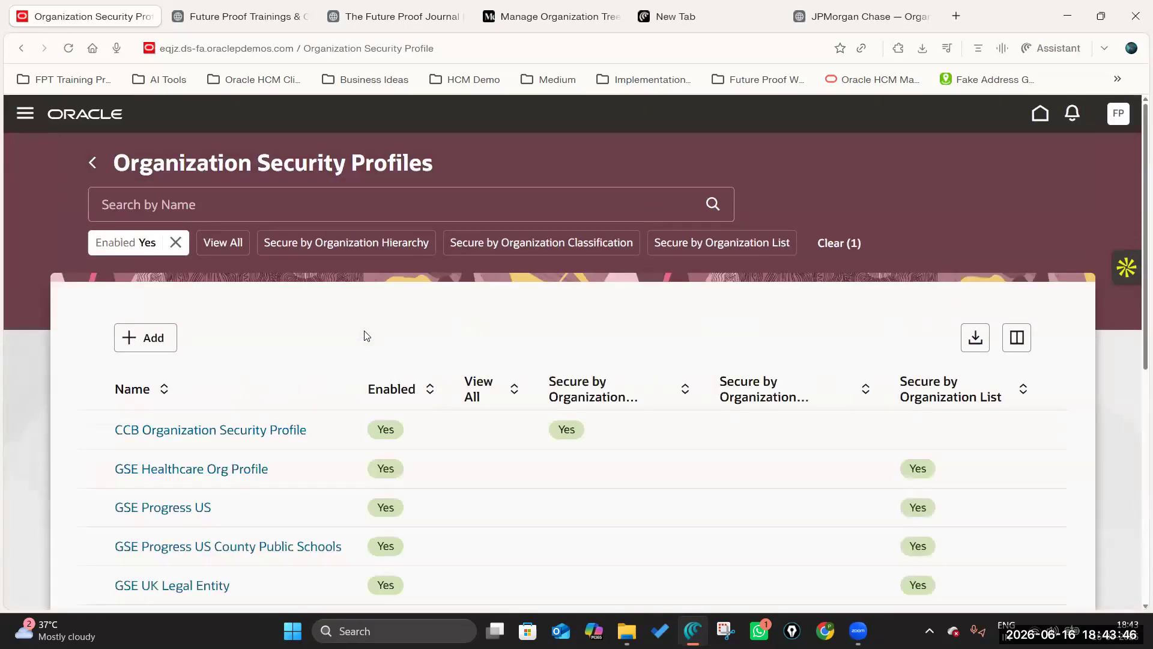
Step: Add a new organization security profile named JPMC Consumer and Community Banking BU OSP
scroll(356, 374, down, 3)
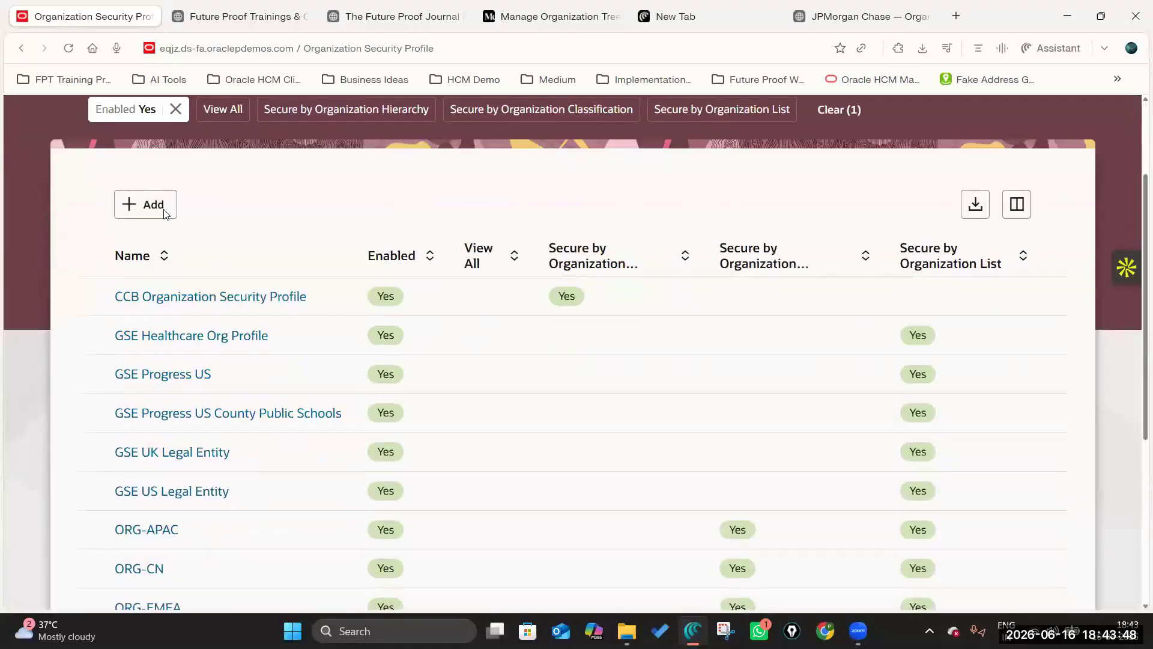
click(145, 187)
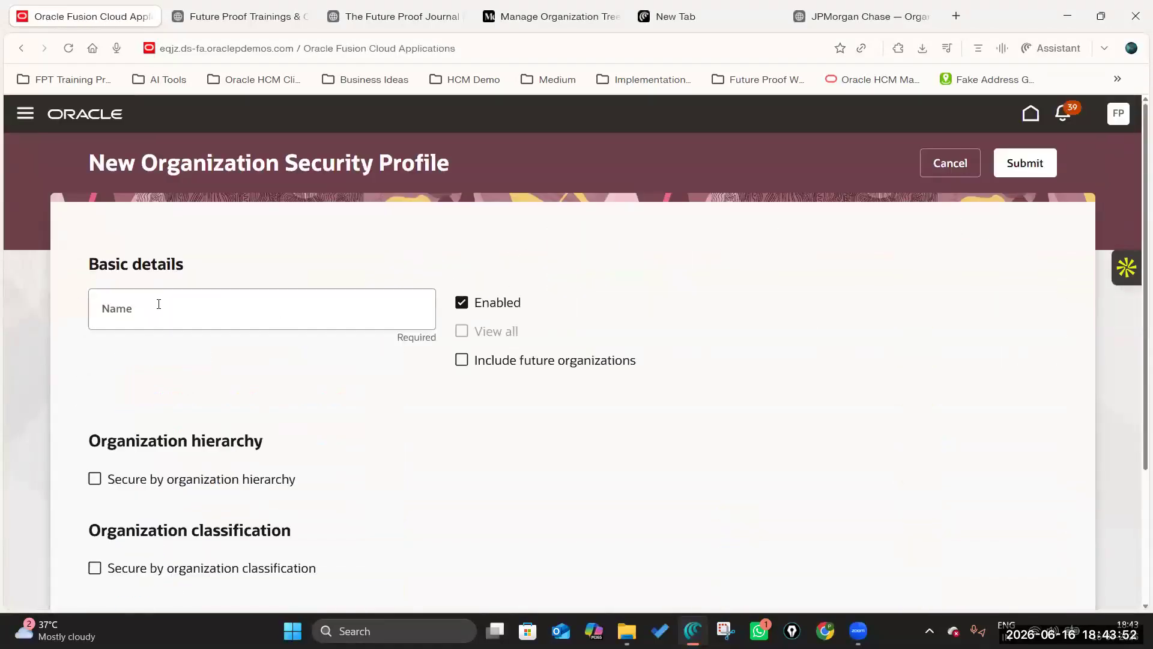
click(171, 307)
text(JPMC CCB BU OSP)
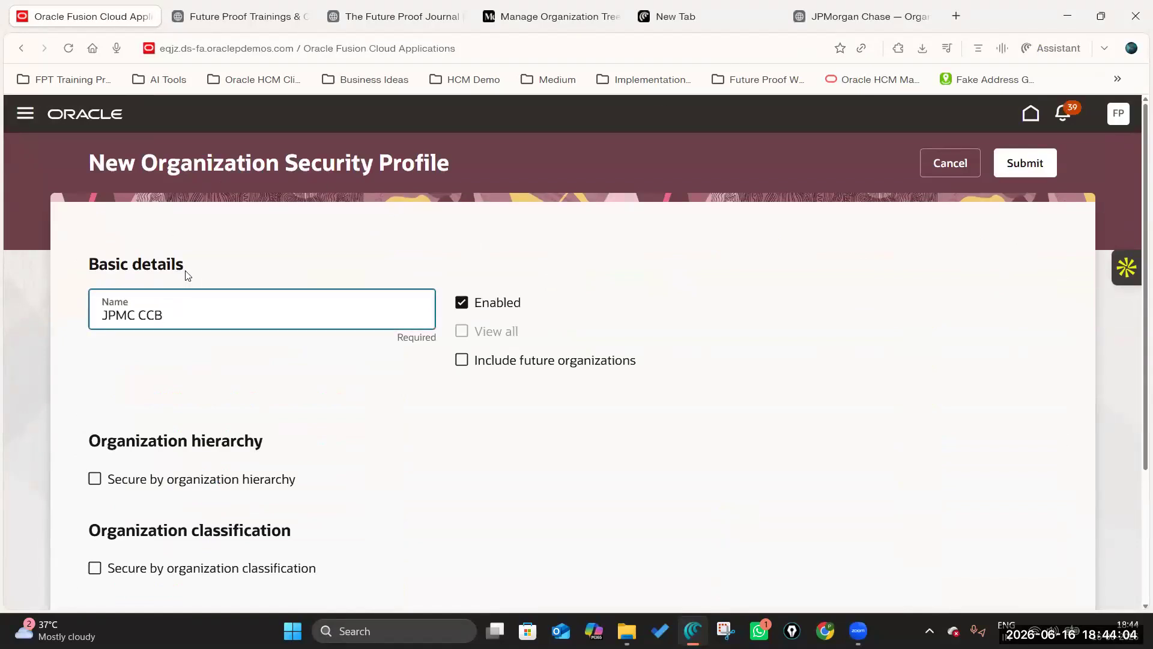
click(150, 315)
text(onsumer and)
key(BackSpace)
text(ommunity Banking)
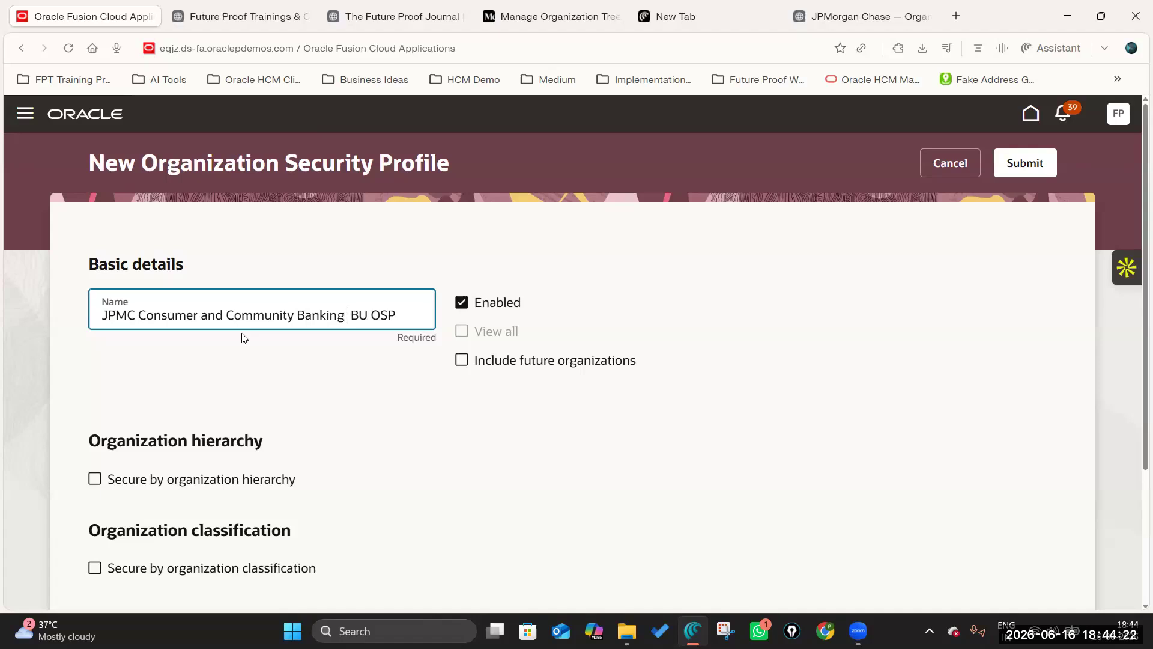
key(BackSpace)
scroll(358, 381, down, 1)
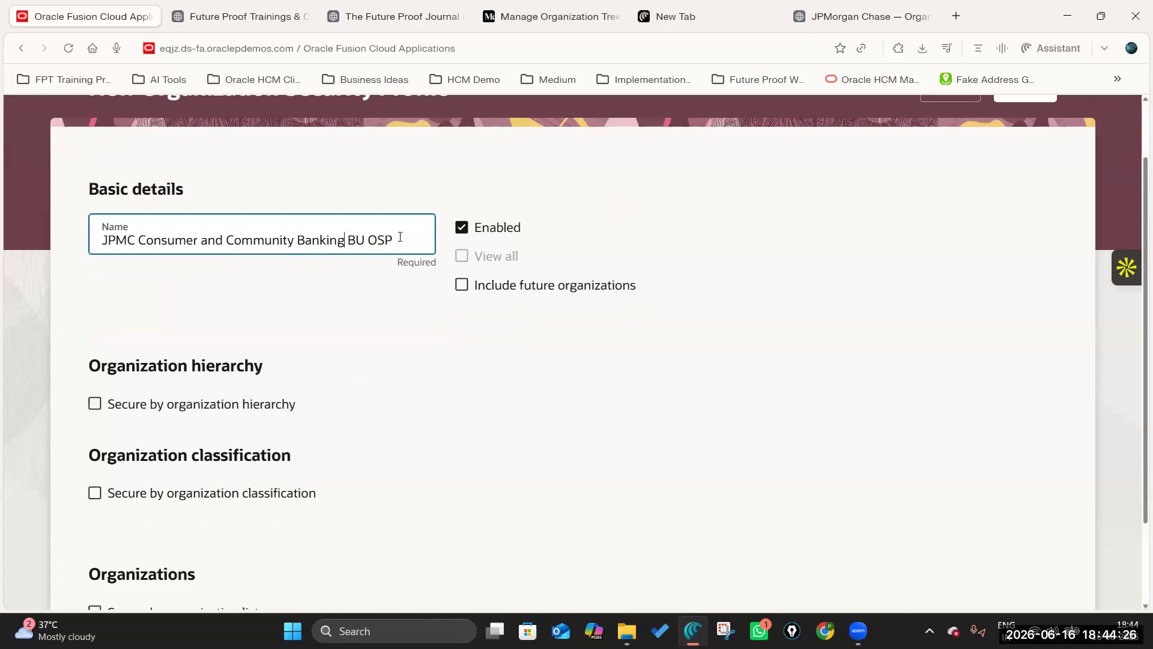
scroll(139, 178, up, 1)
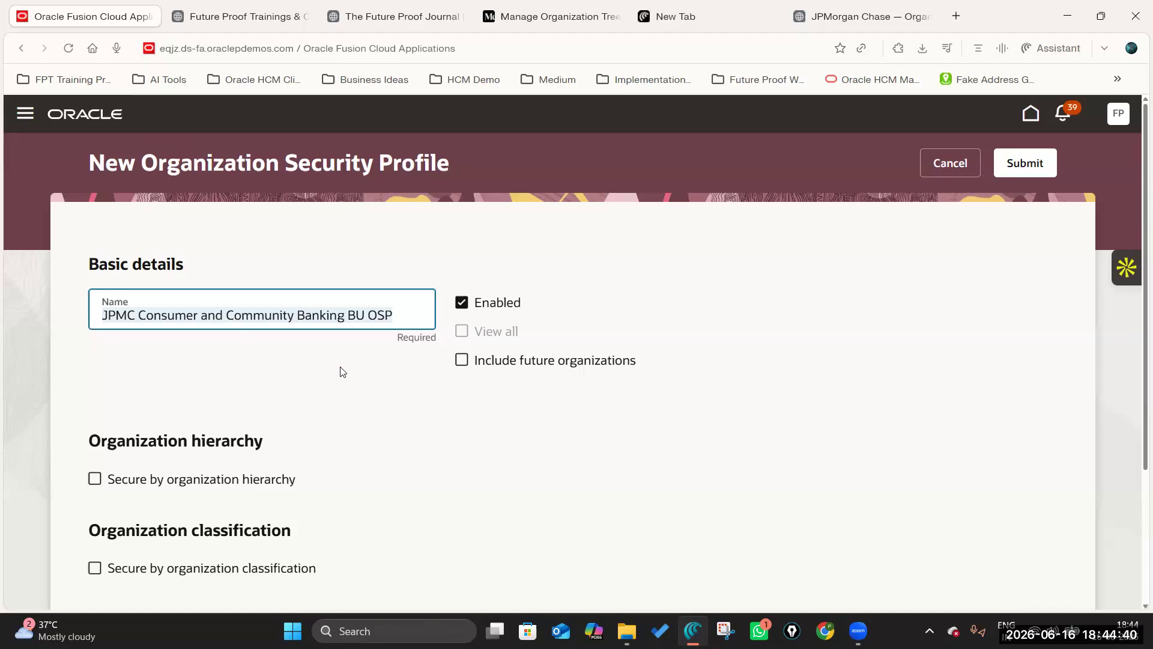
click(203, 257)
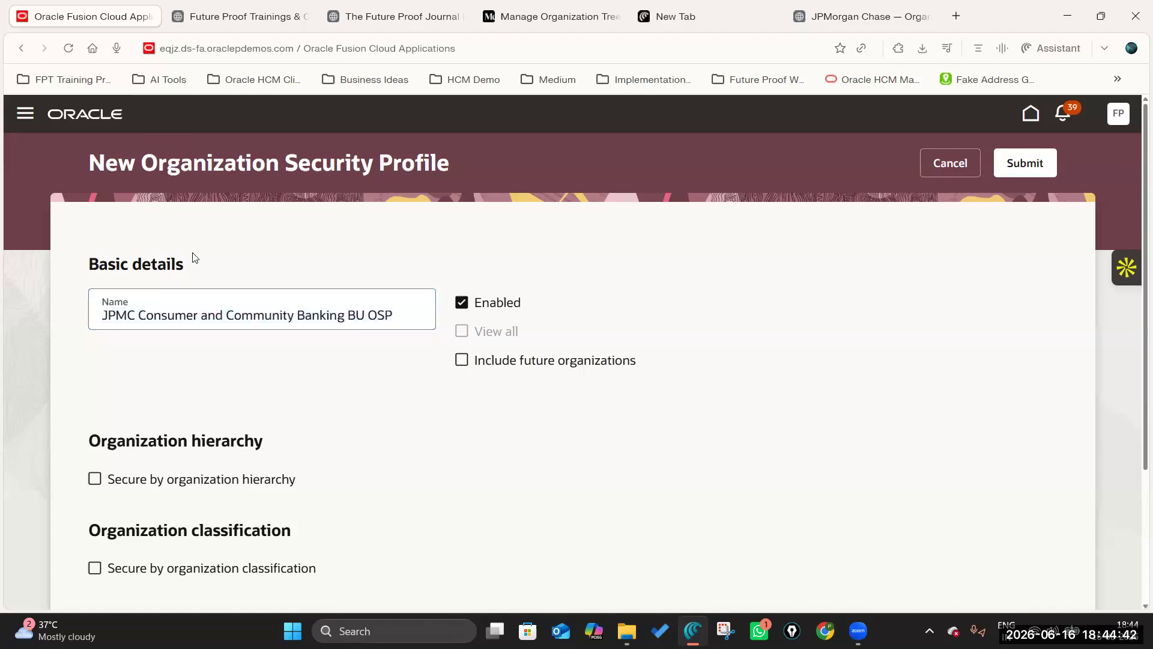
Step: Secure the profile by organization hierarchy, with Organization hierarchy as tree structure and JPMC CCB BU OT as organization tree
scroll(278, 420, down, 3)
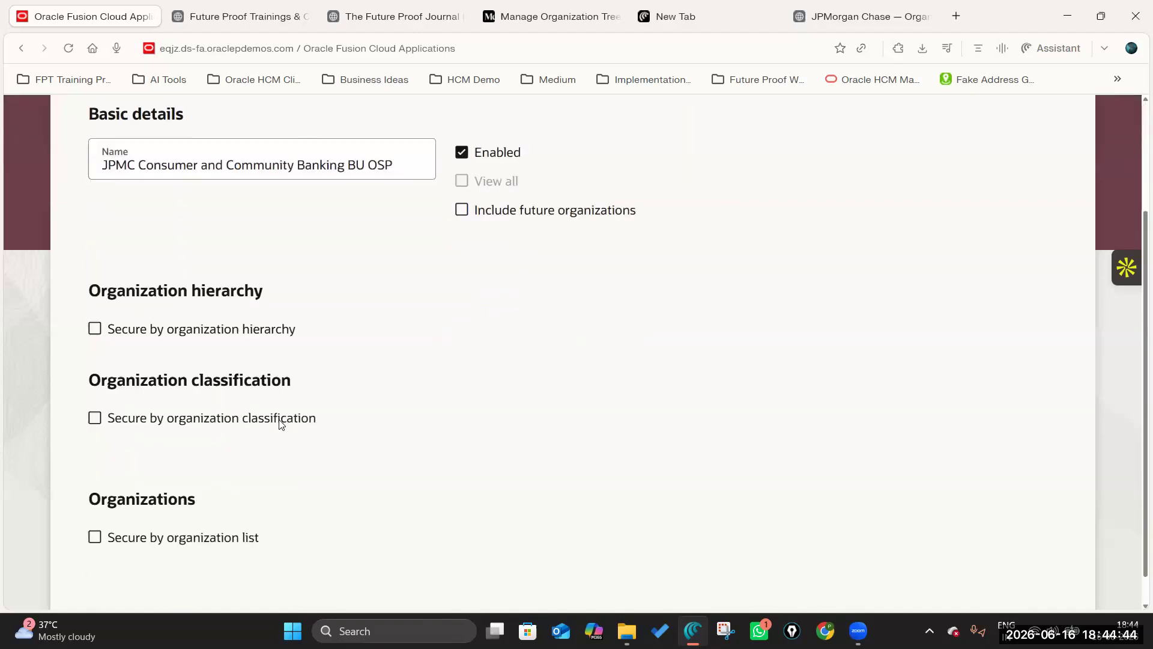
click(95, 329)
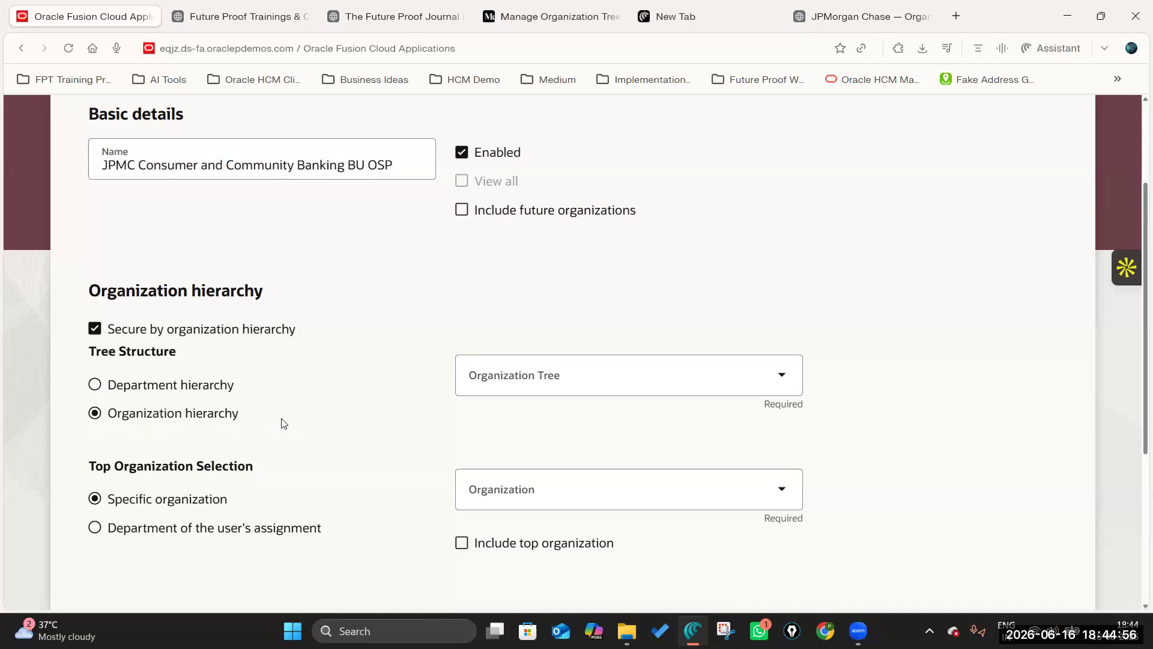
click(95, 385)
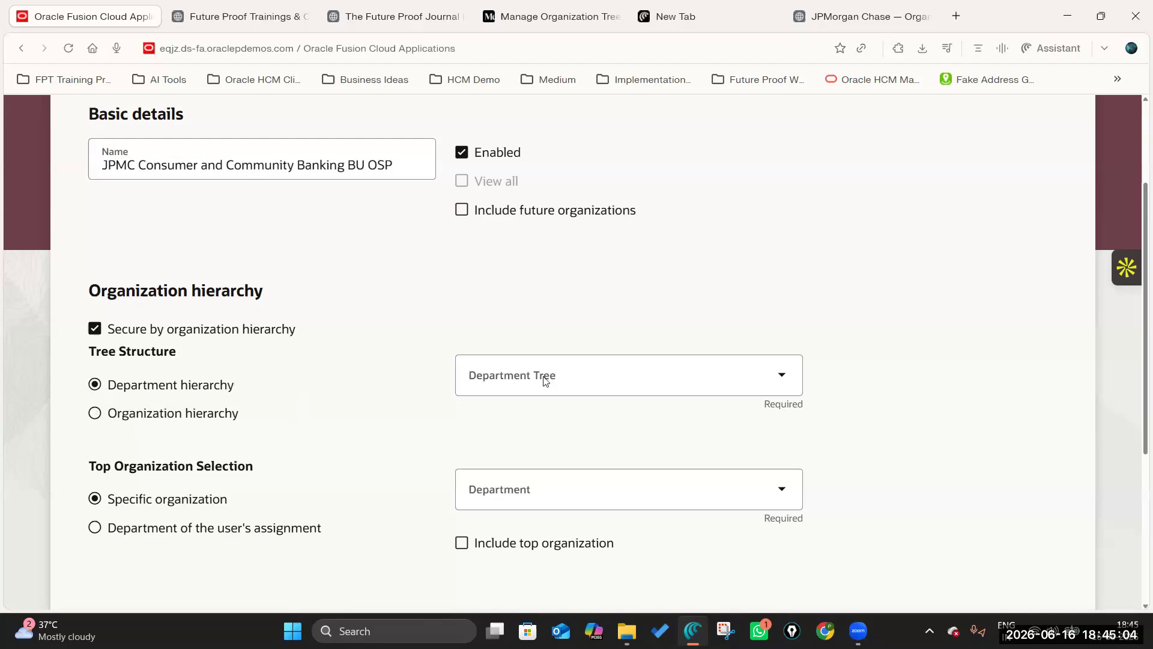
click(95, 414)
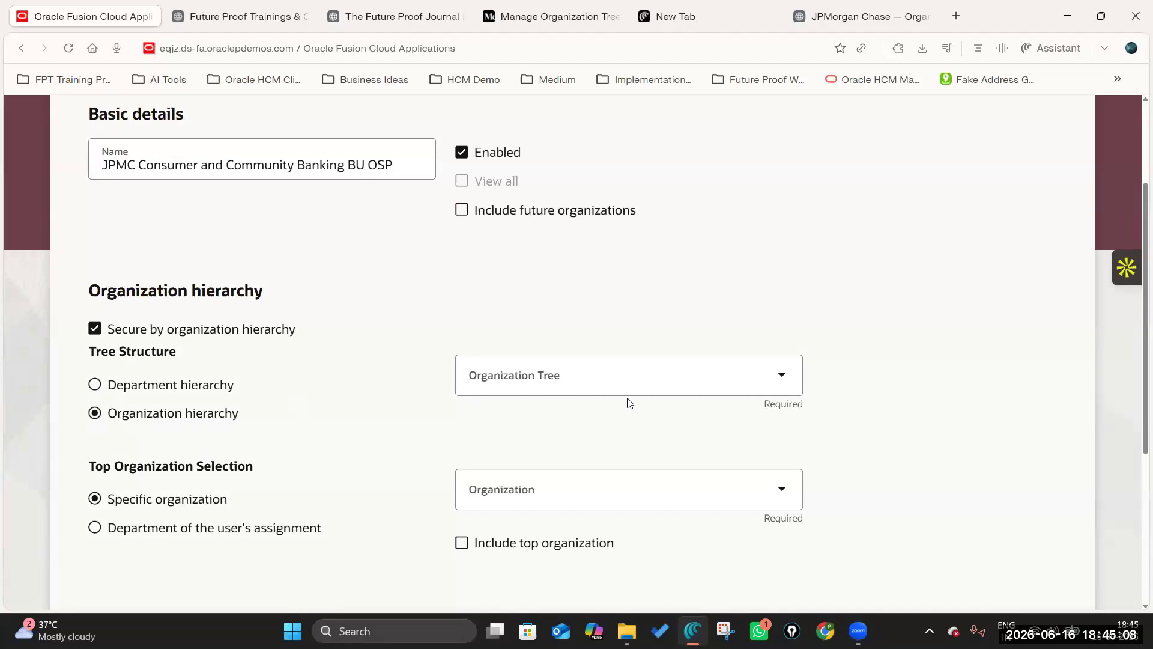
scroll(187, 384, down, 3)
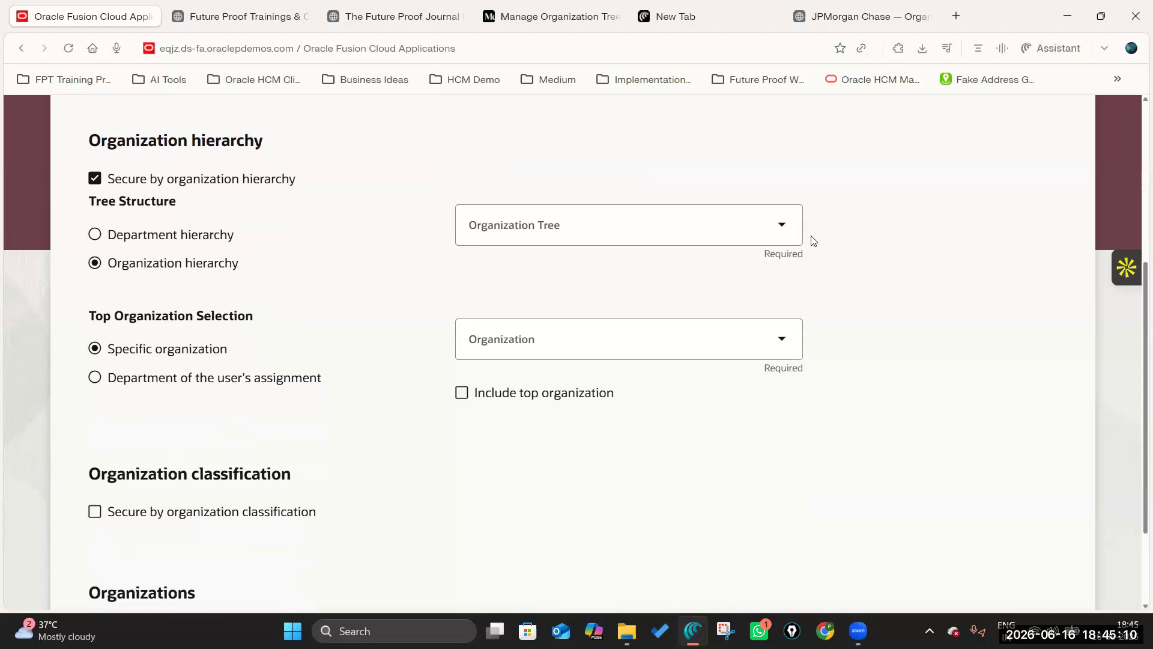
click(782, 224)
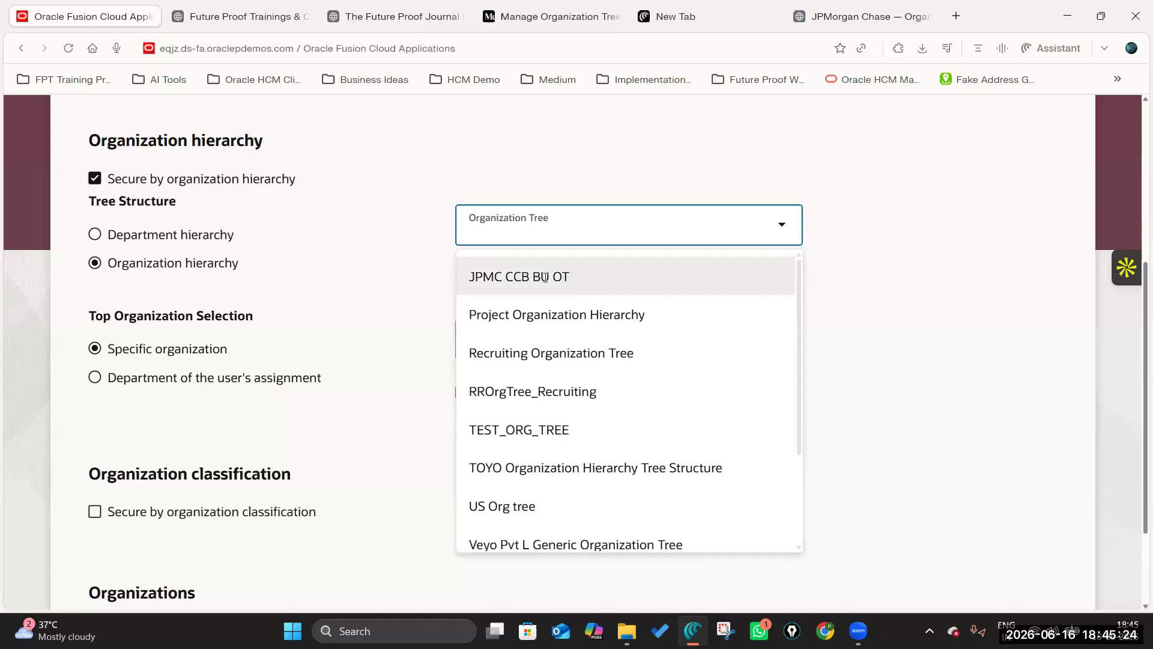
click(591, 278)
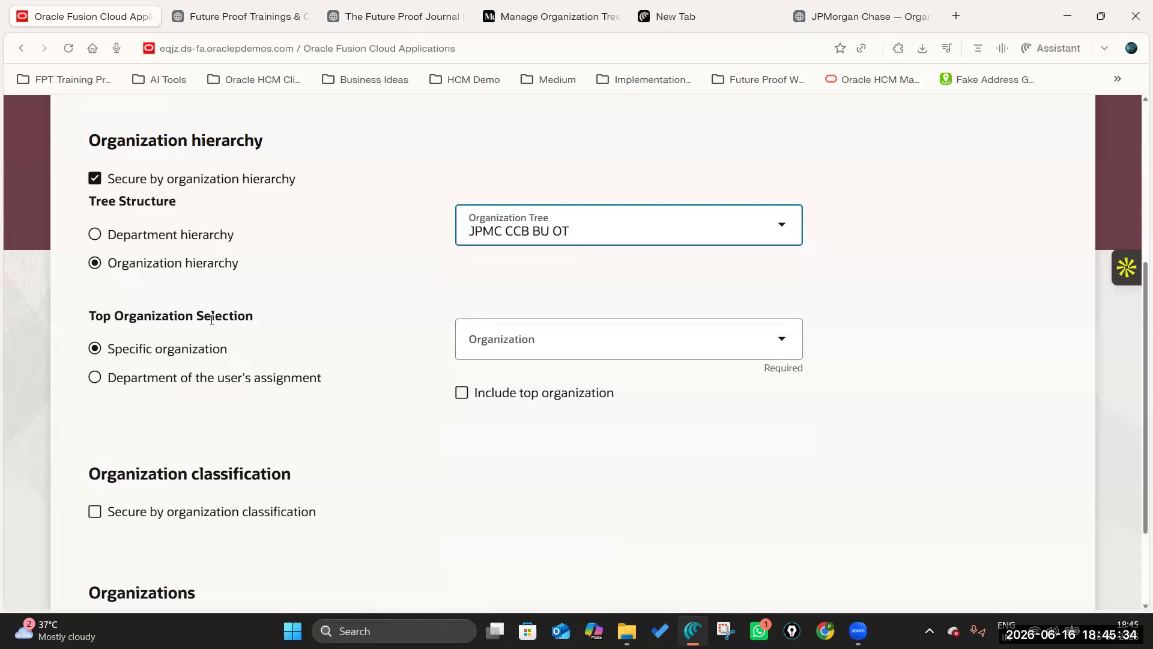
Step: Choose JPMorgan Chase & Co. as the specific top organization and submit the new security profile
click(780, 339)
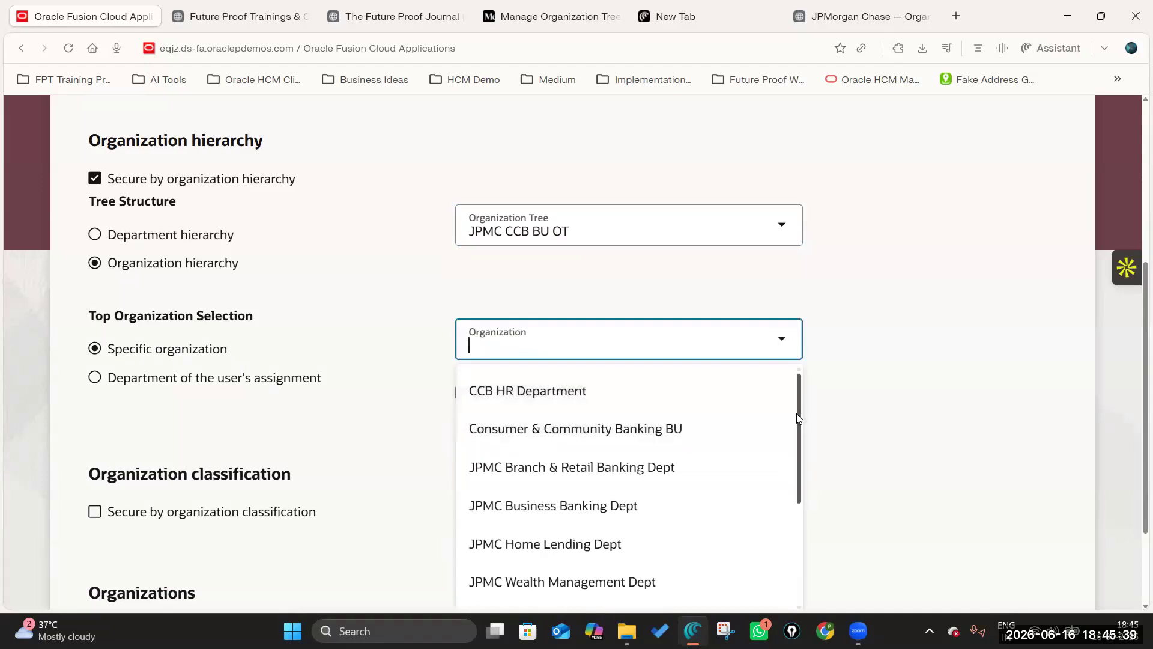
drag(799, 454, 796, 497)
scroll(923, 456, down, 2)
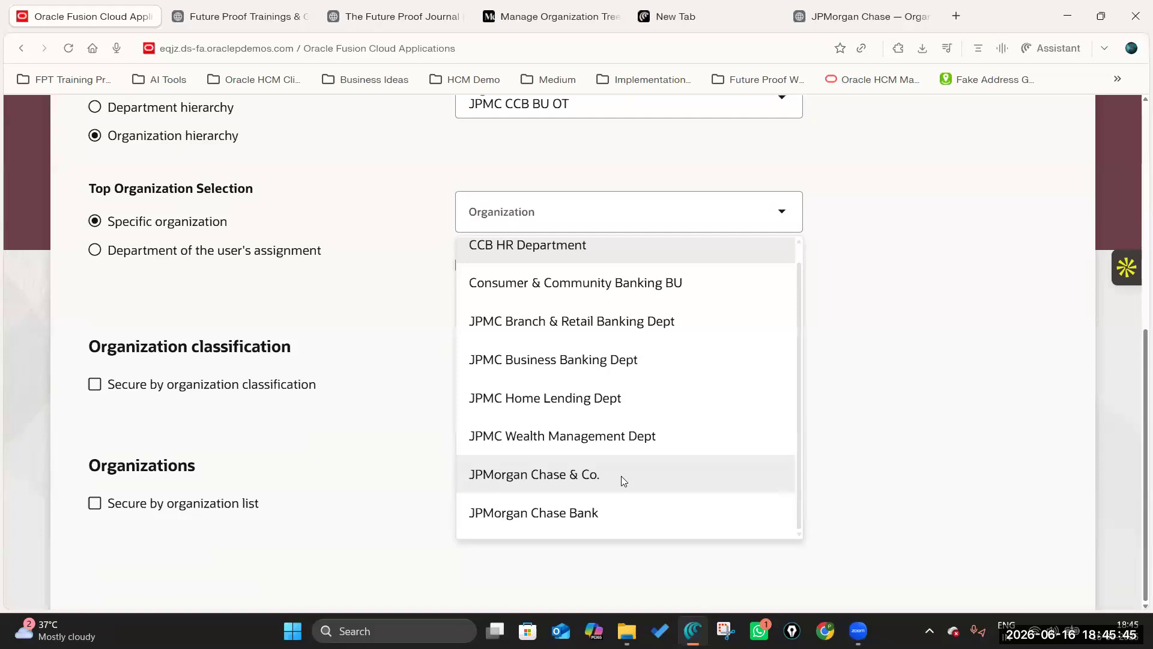
click(606, 475)
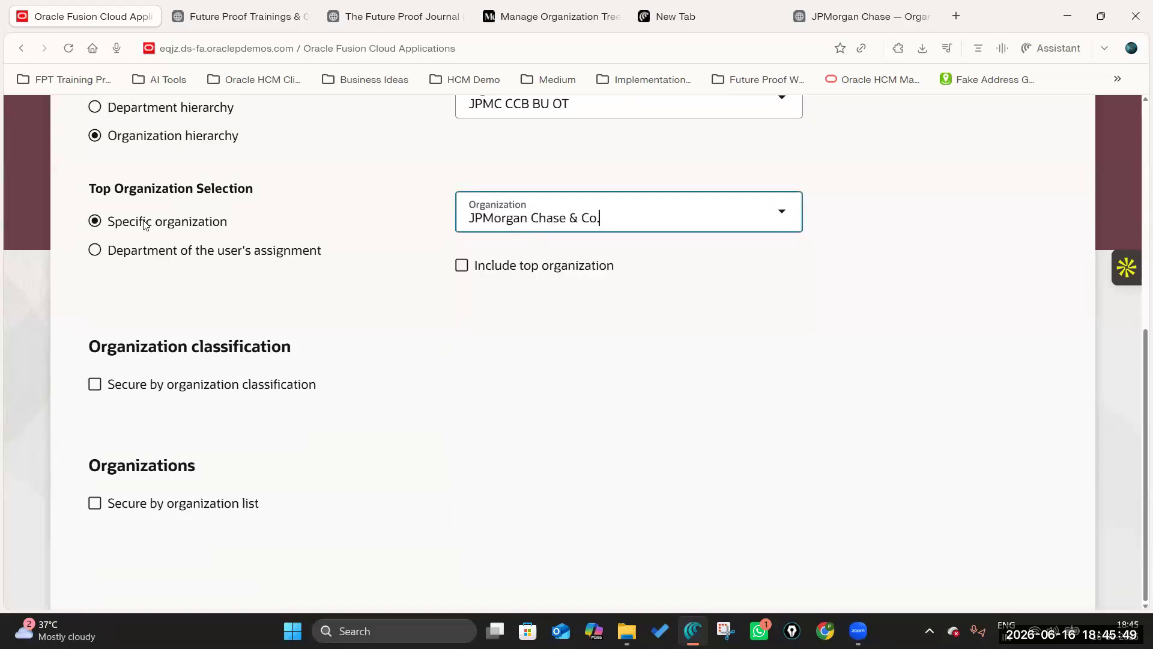
drag(89, 188, 261, 192)
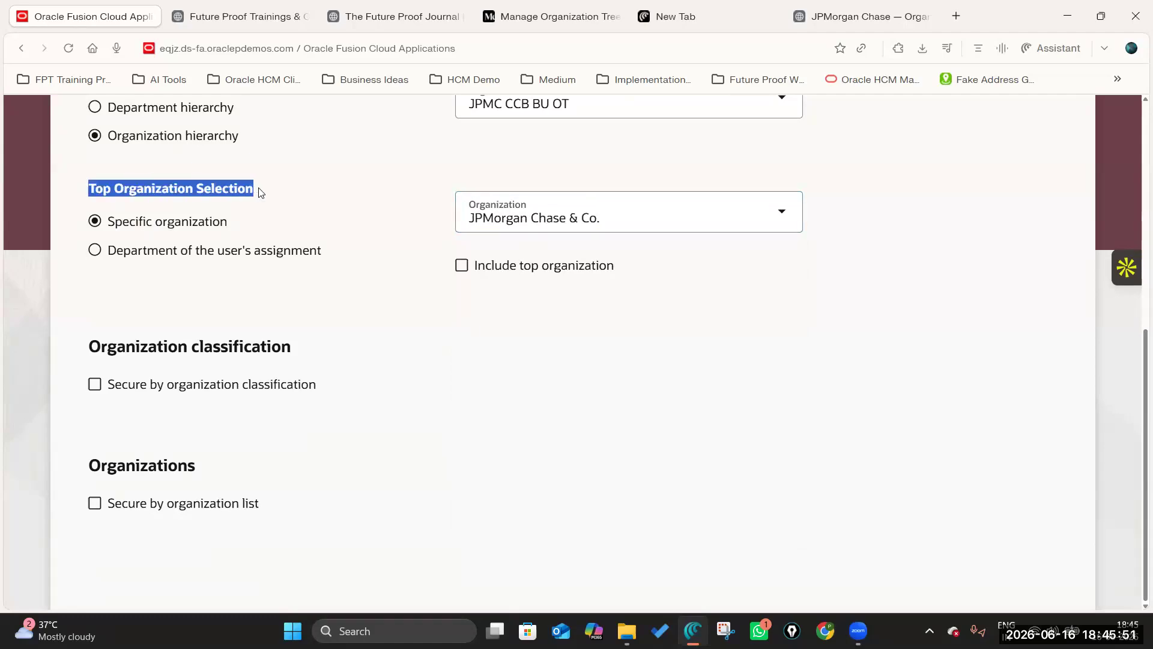
click(610, 375)
scroll(605, 396, up, 7)
click(1029, 163)
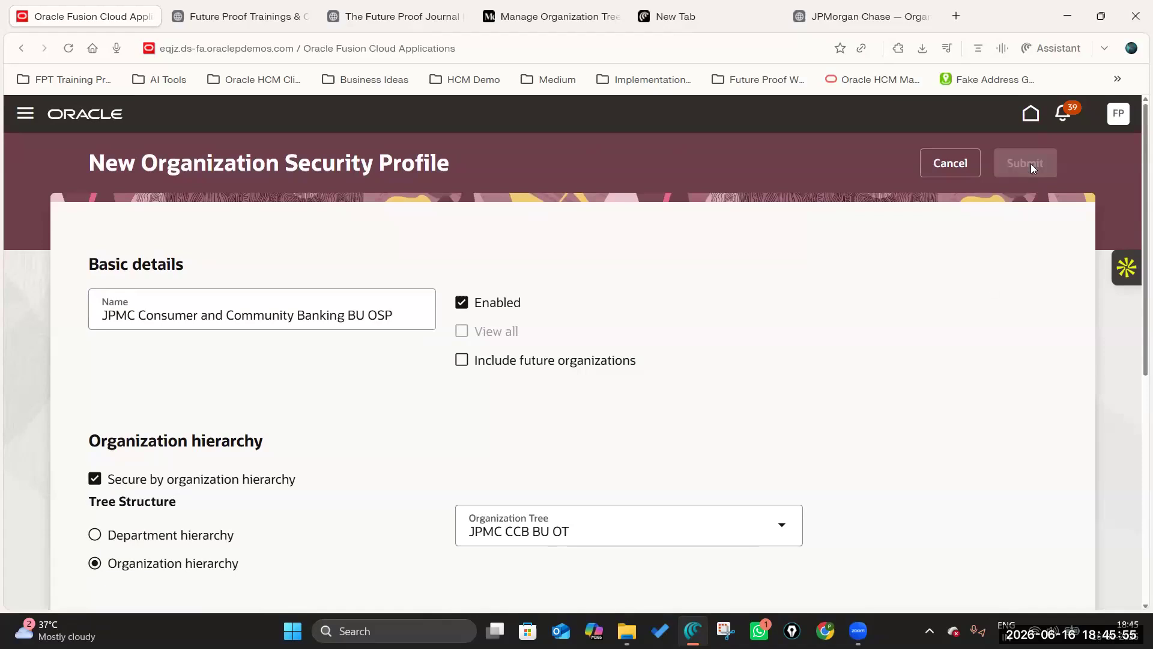
Step: Look for JPMC Consumer and Community Banking BU OSP in the profile list and examine the hierarchy settings of CCB Organization Security Profile
scroll(805, 478, down, 1)
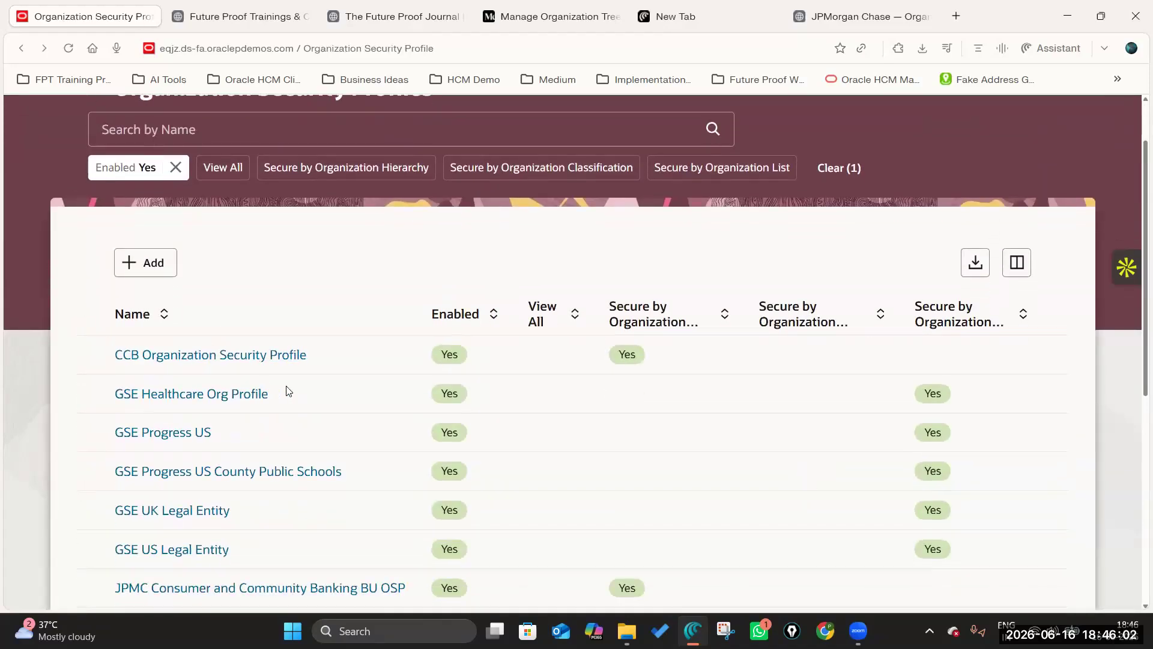
scroll(344, 407, down, 3)
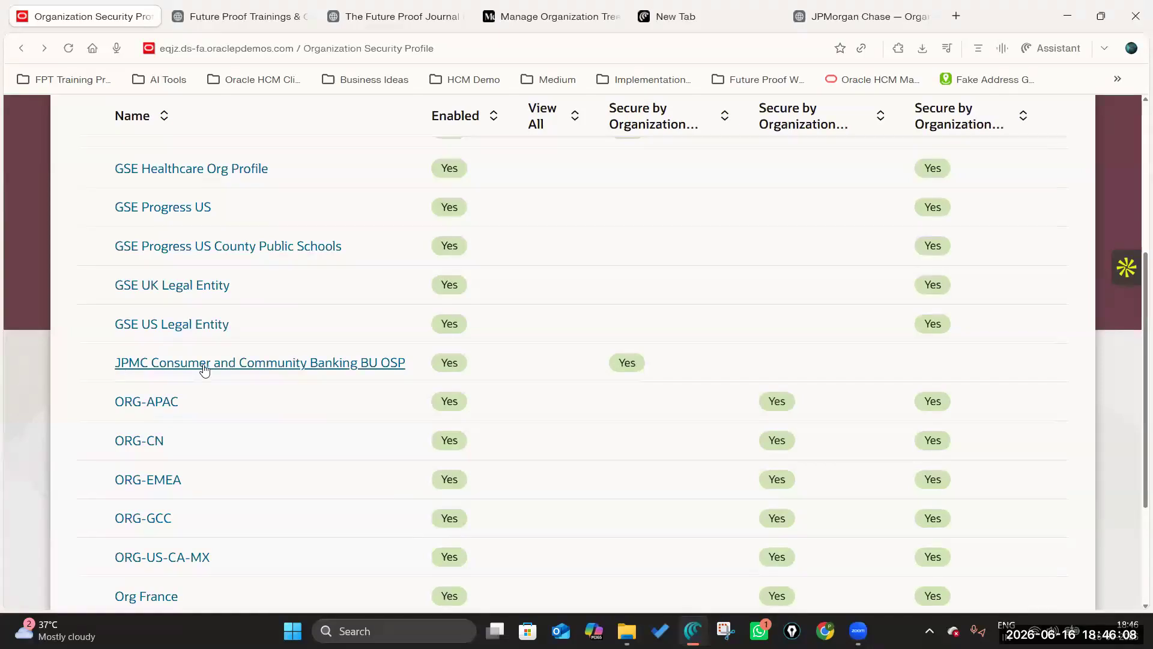
click(373, 363)
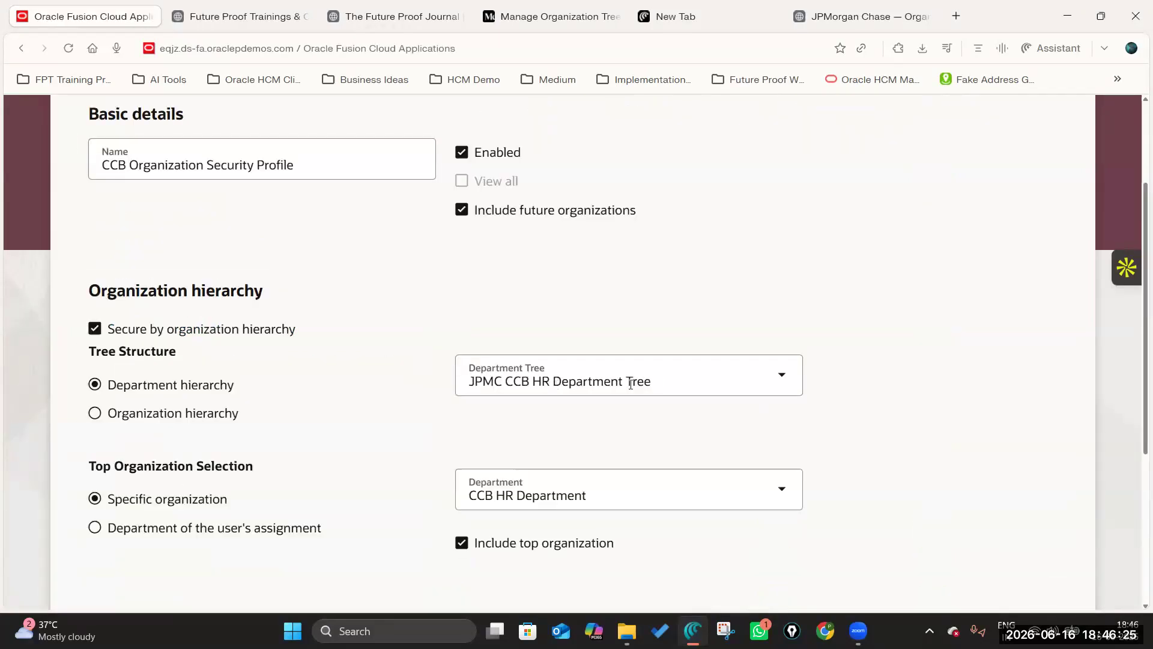
scroll(630, 382, down, 2)
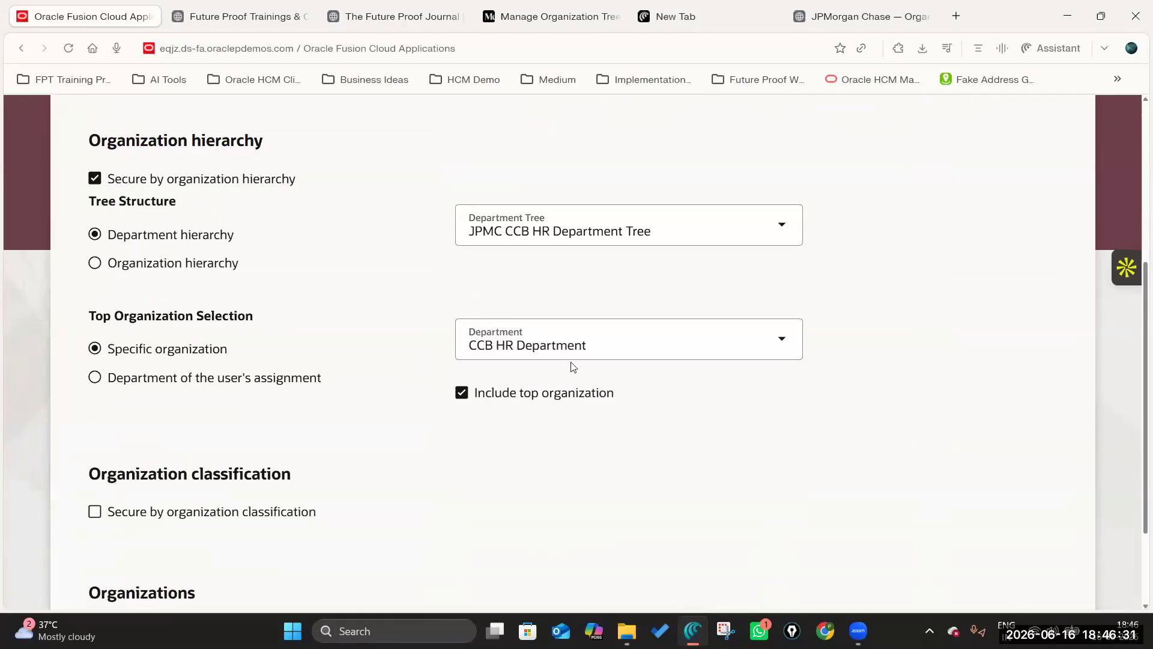
scroll(602, 385, up, 4)
click(963, 171)
scroll(336, 408, down, 4)
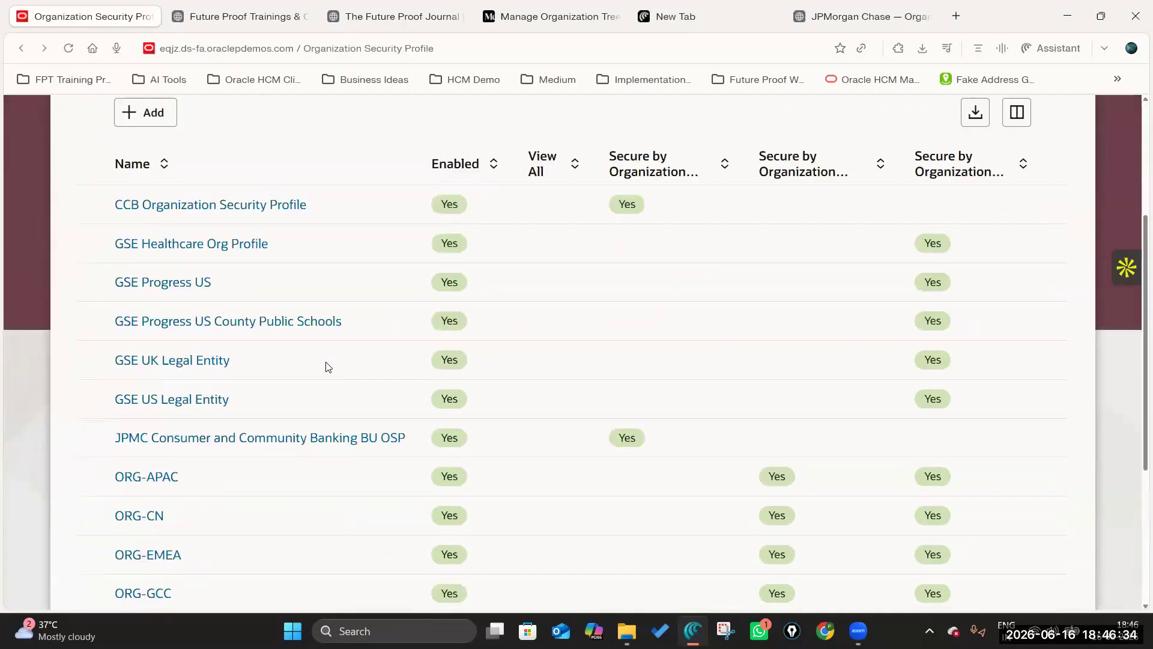
scroll(259, 342, down, 3)
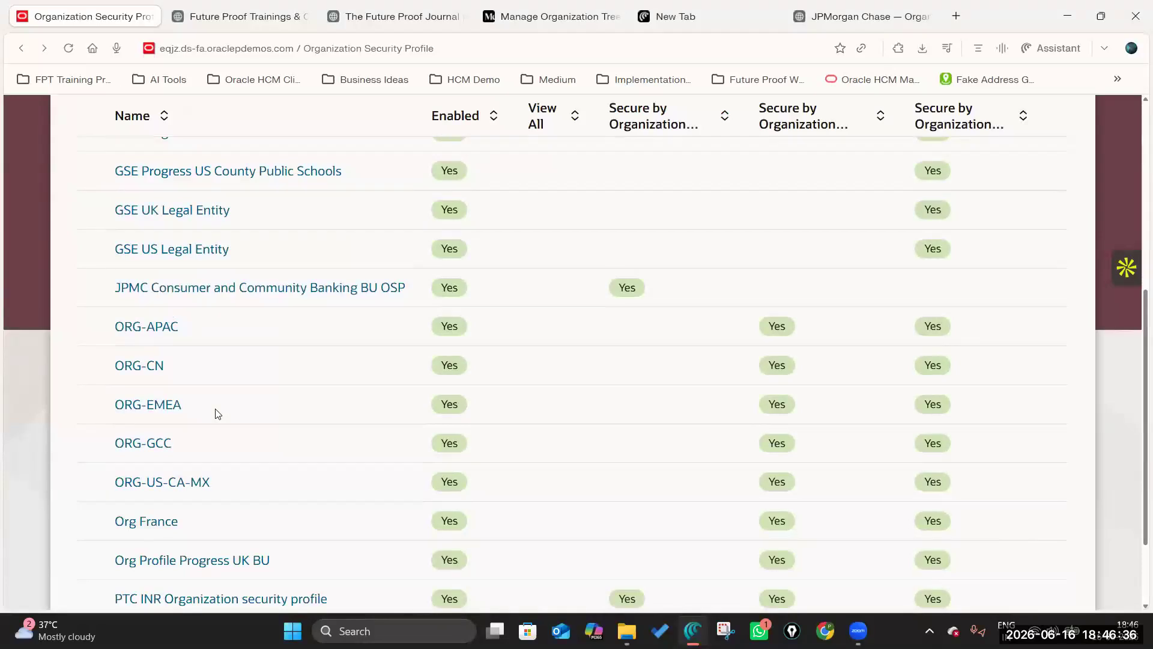
Step: Leave the organization security profile list and open the Person Security Profiles in Workforce Structures
scroll(217, 414, down, 3)
scroll(239, 335, up, 4)
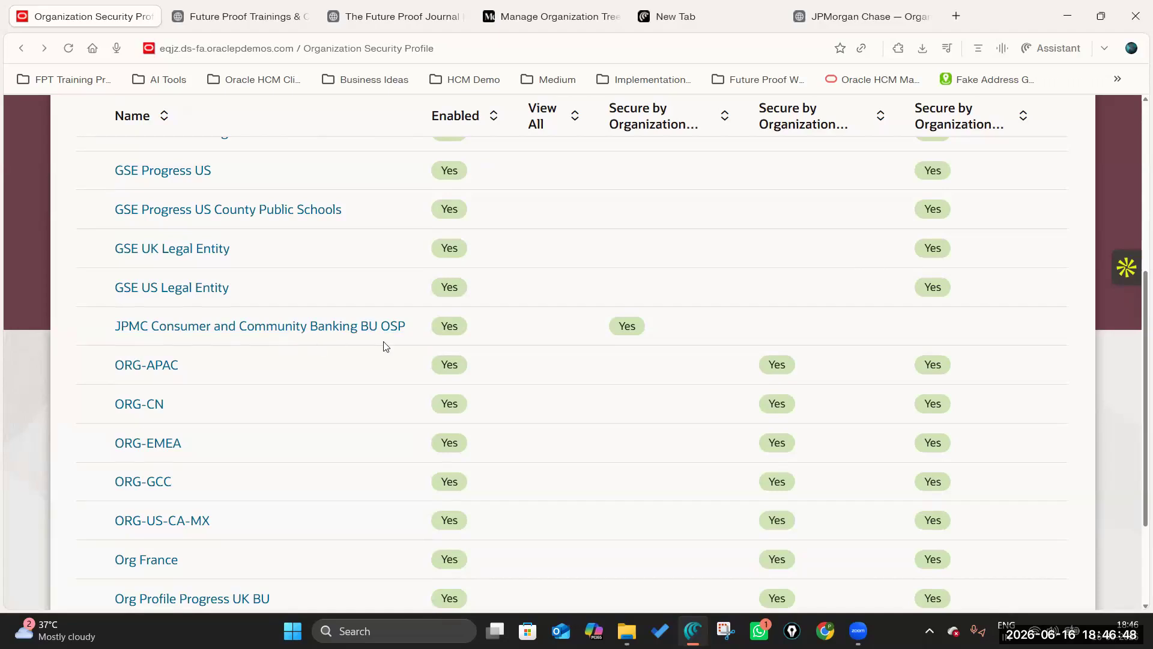
scroll(386, 358, up, 3)
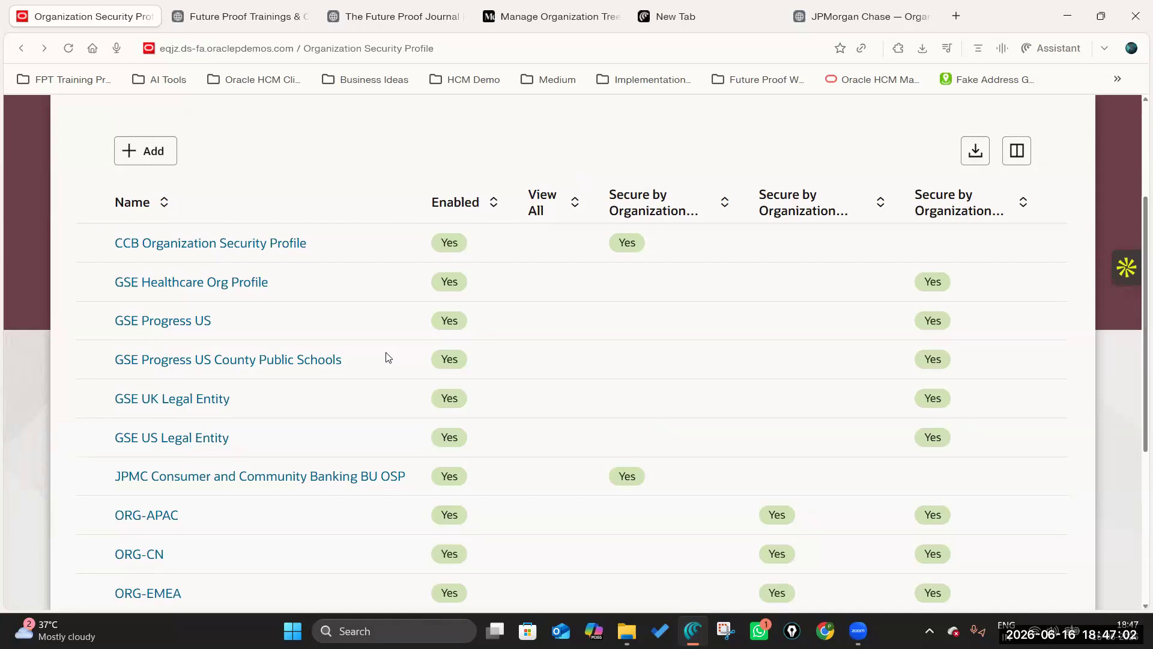
scroll(386, 358, up, 3)
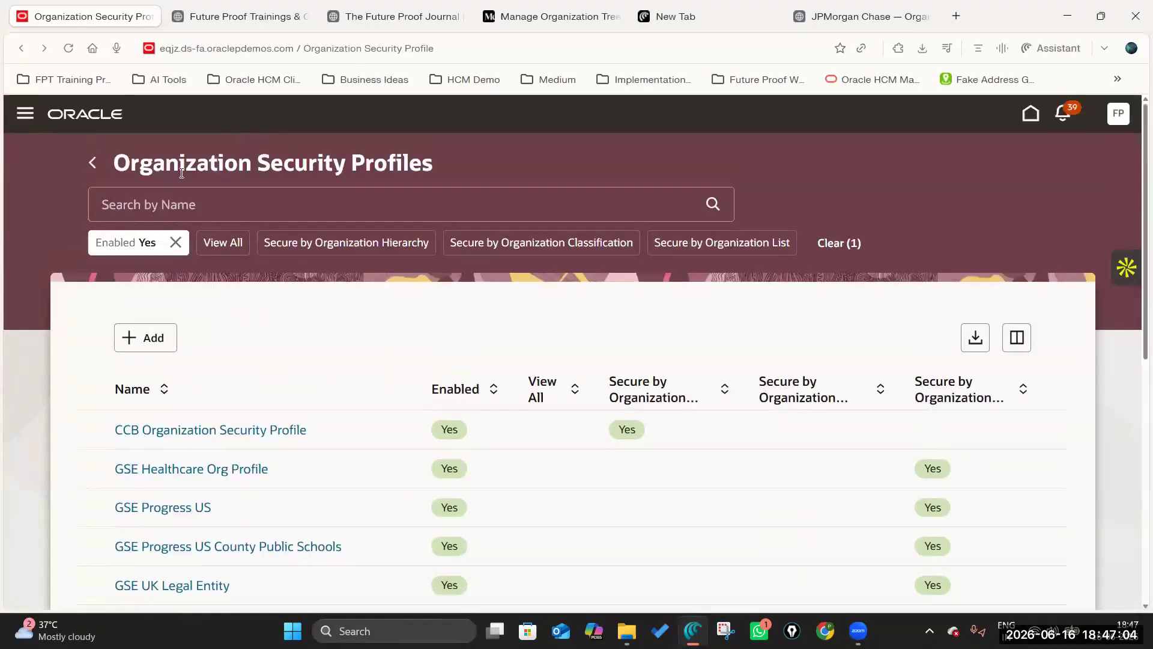
click(94, 163)
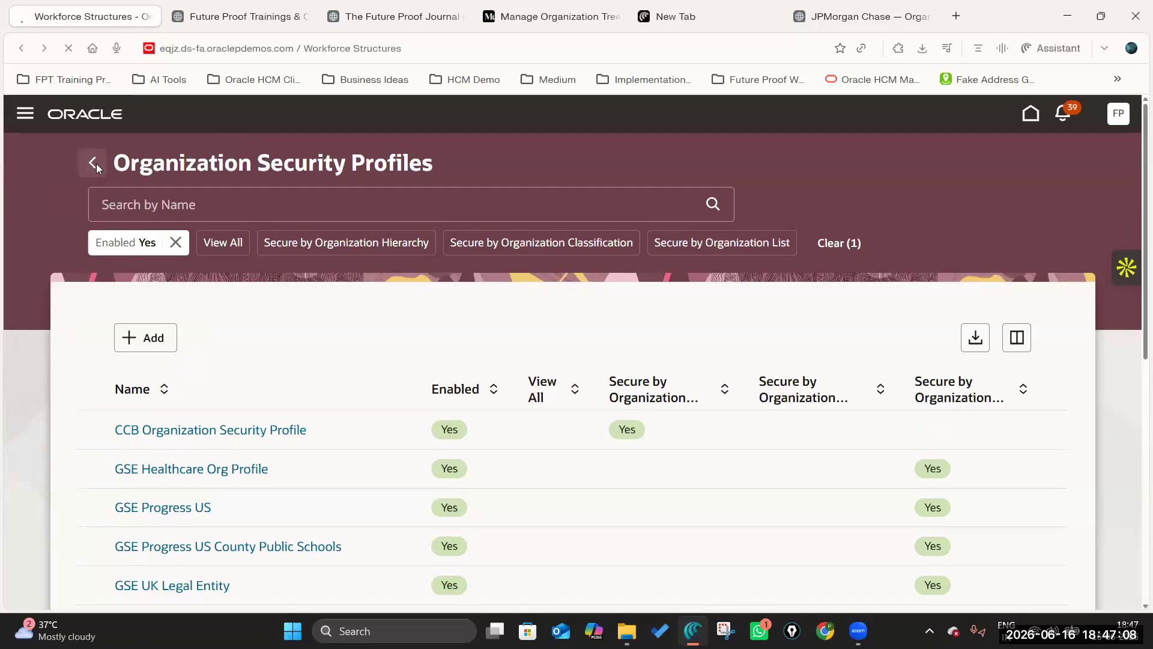
scroll(407, 401, down, 20)
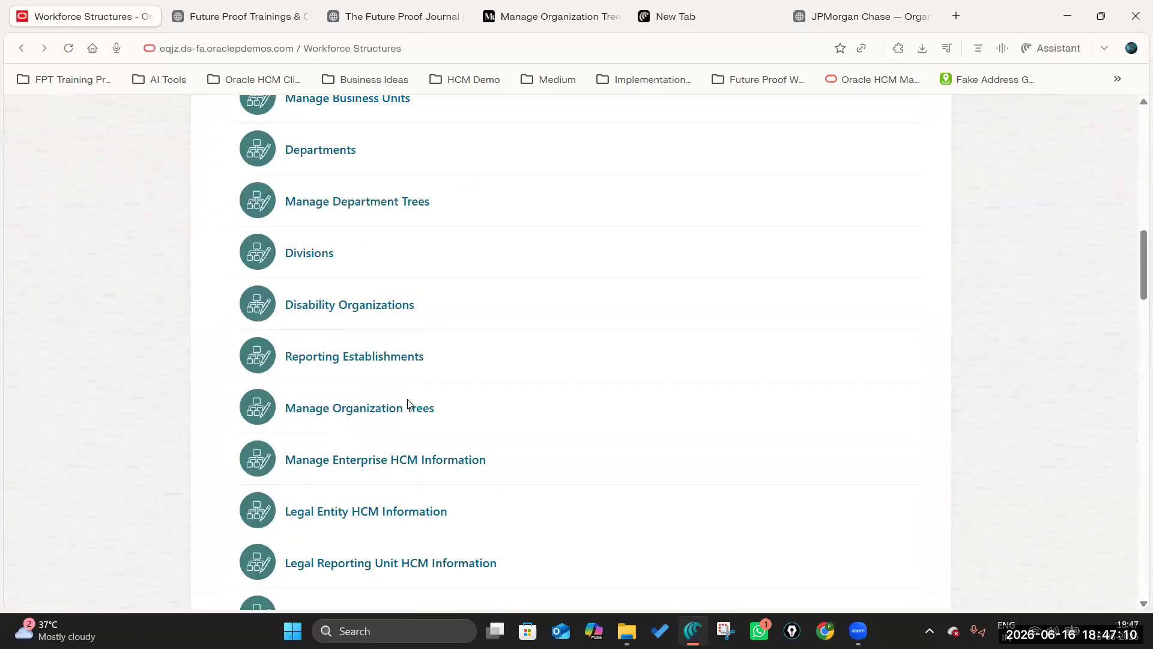
scroll(407, 399, down, 14)
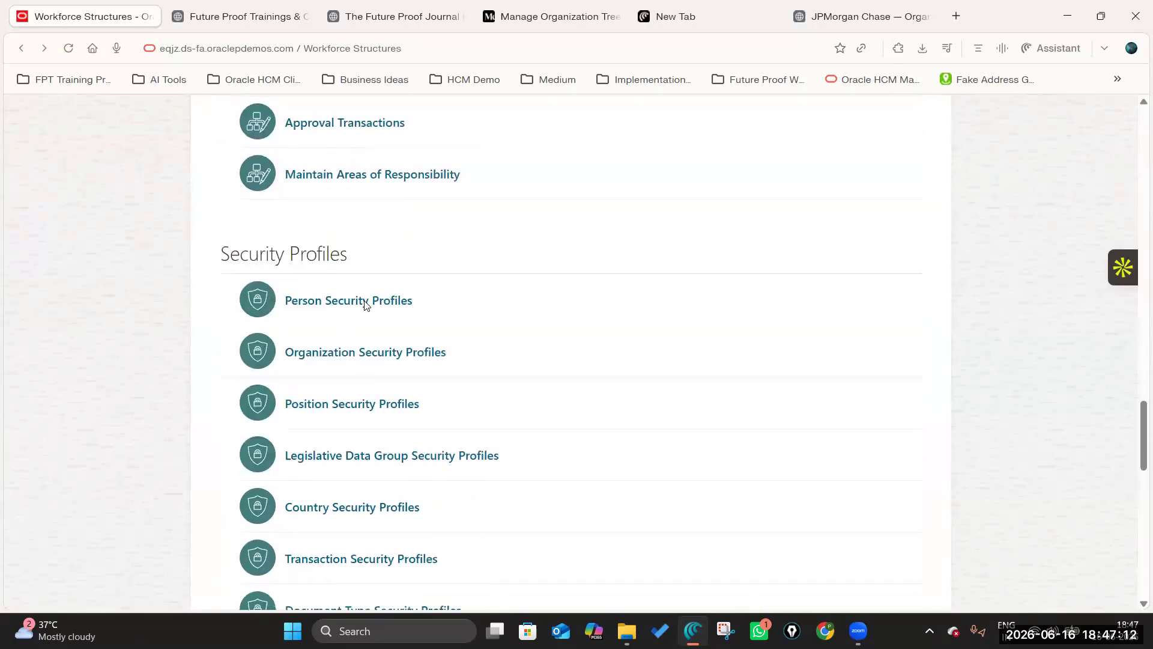
click(361, 283)
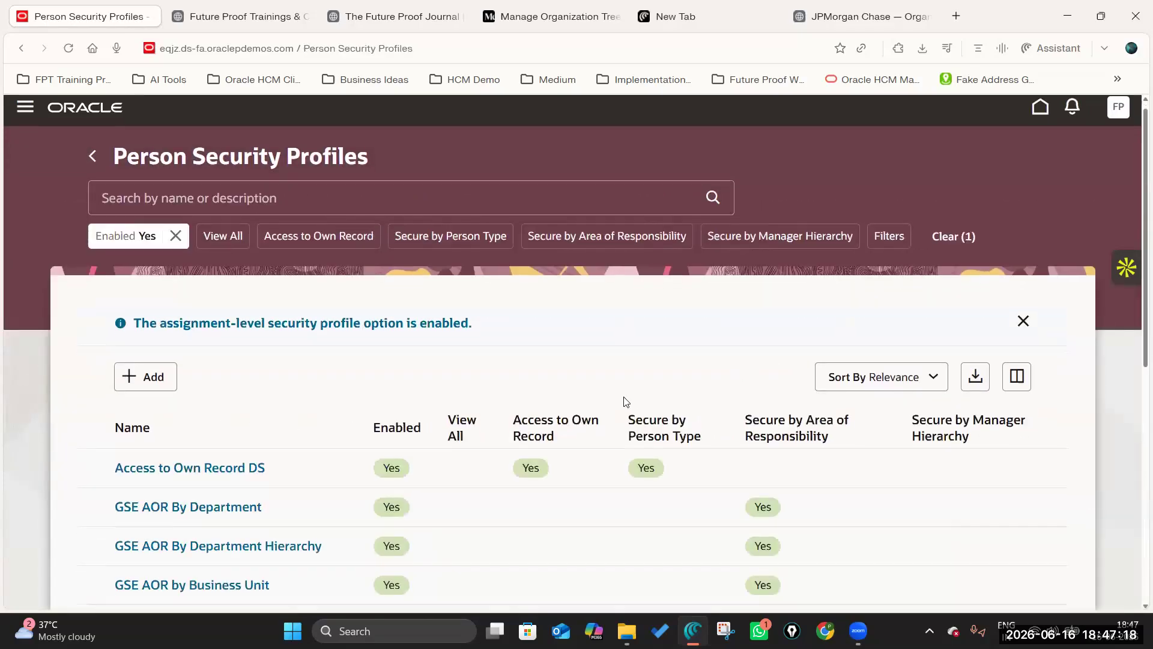
Step: Look through the person security profiles and examine the securing criteria for a new one, including Workforce structures
scroll(625, 406, down, 3)
scroll(301, 466, down, 8)
scroll(208, 372, down, 5)
scroll(252, 484, up, 12)
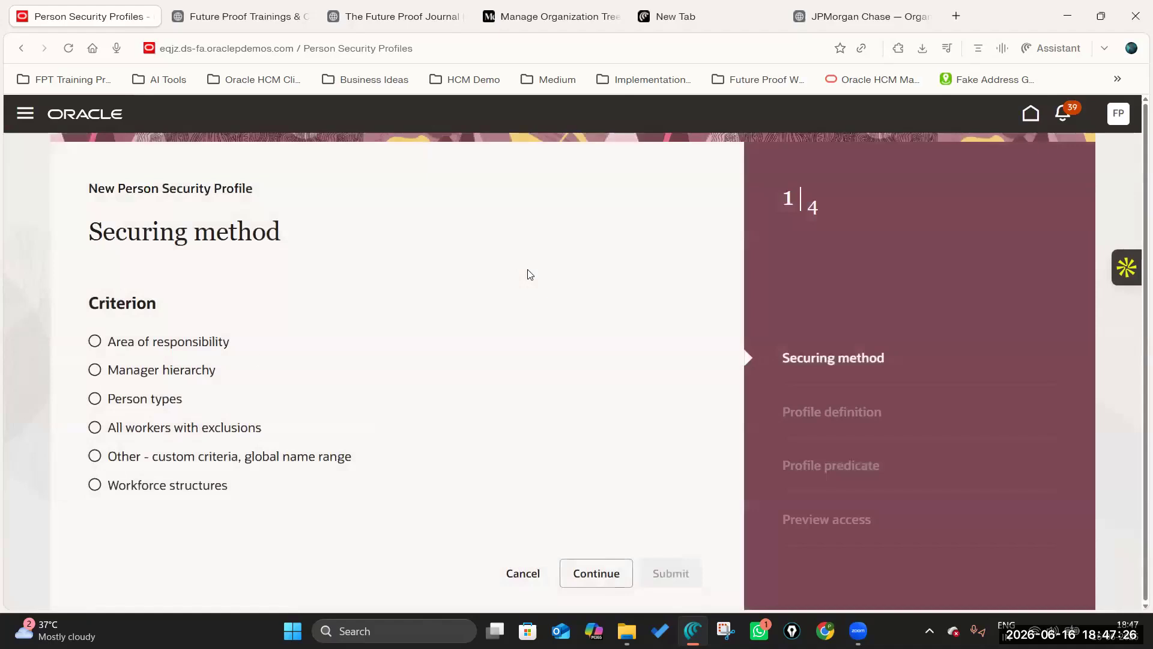
click(133, 484)
scroll(118, 325, up, 2)
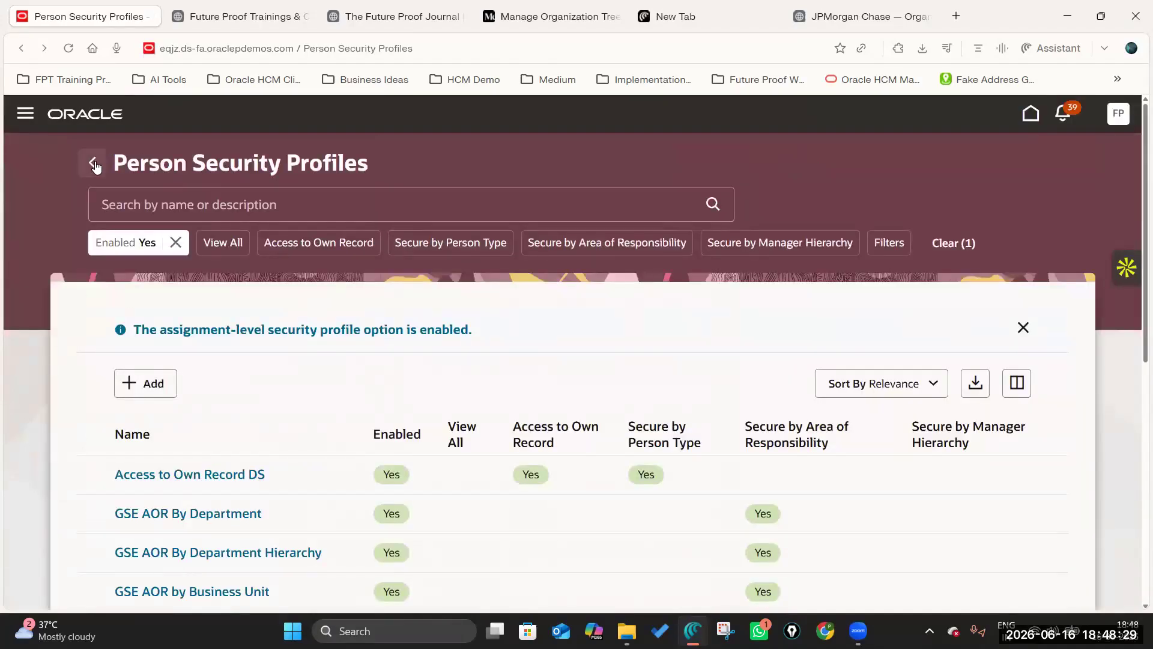
Step: Create a new data role named HR Specialist CCB BU Data Role in Data Roles and Security Profiles
click(95, 164)
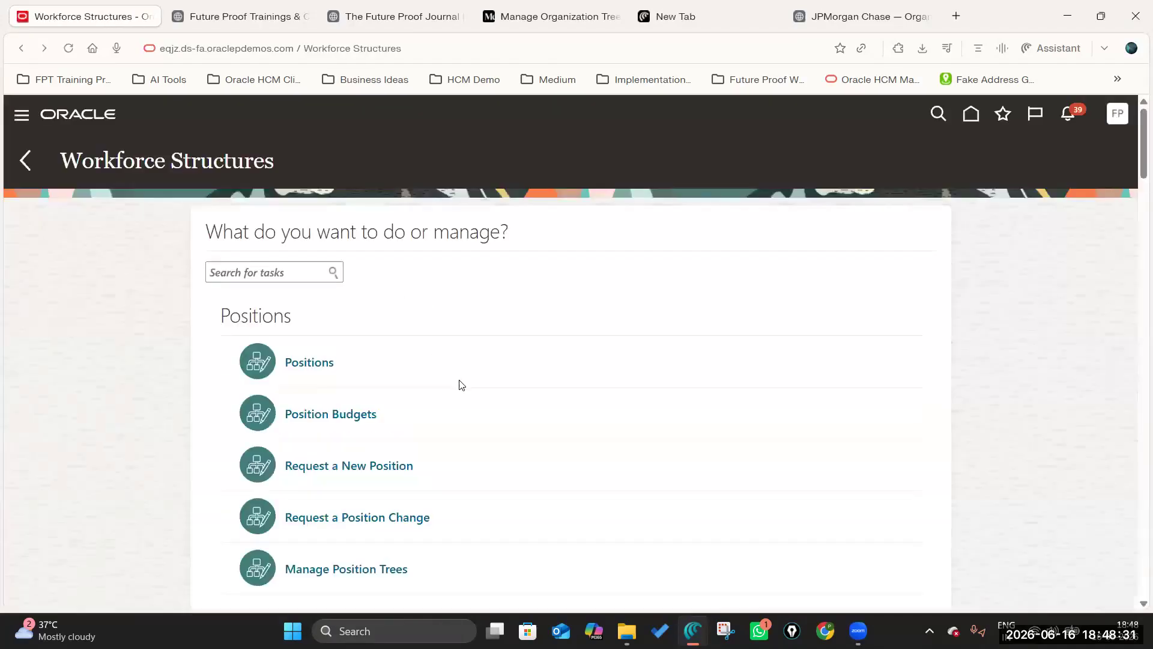
scroll(226, 453, down, 15)
scroll(226, 454, down, 20)
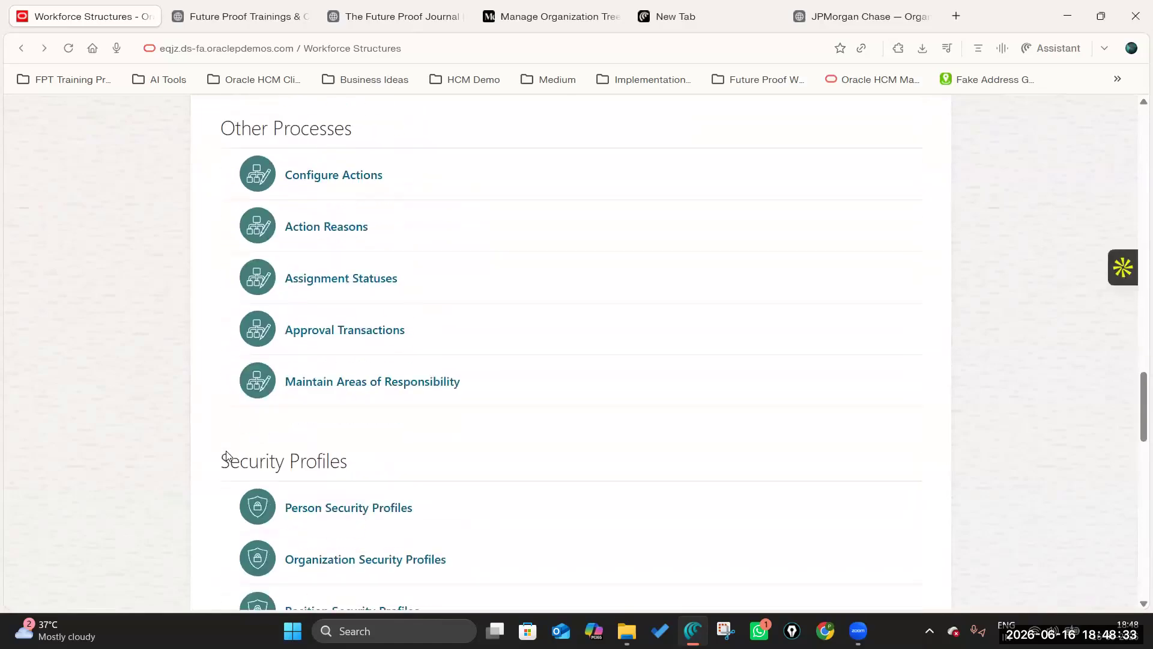
click(274, 304)
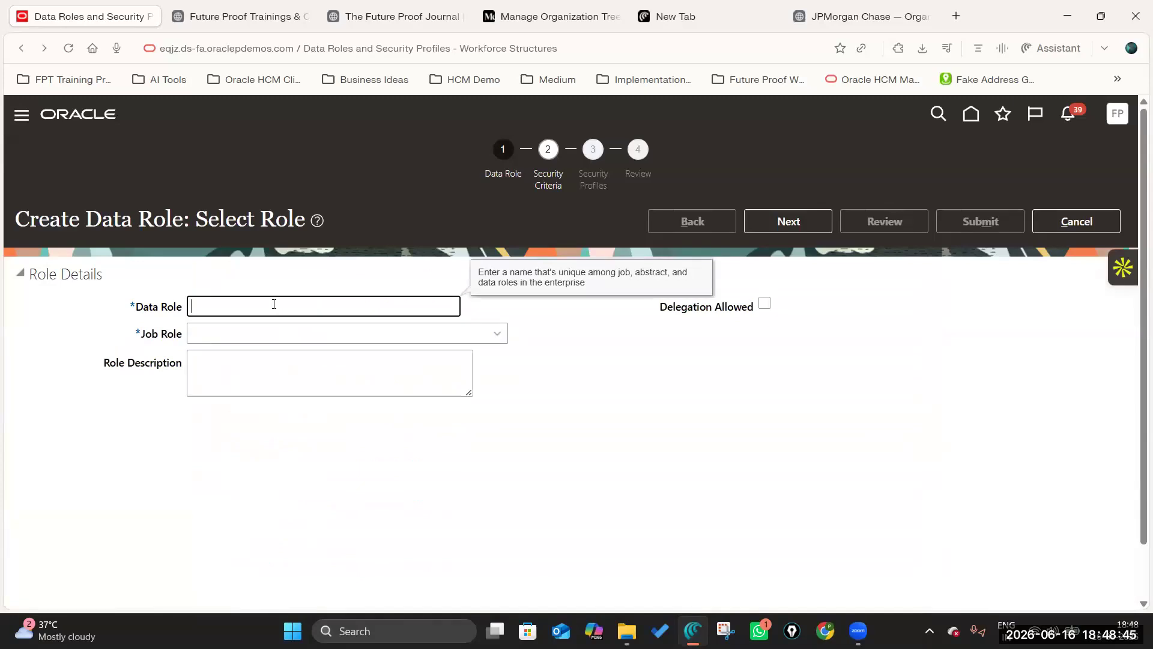
text(HR Specialist CCE BU Data)
text(Role)
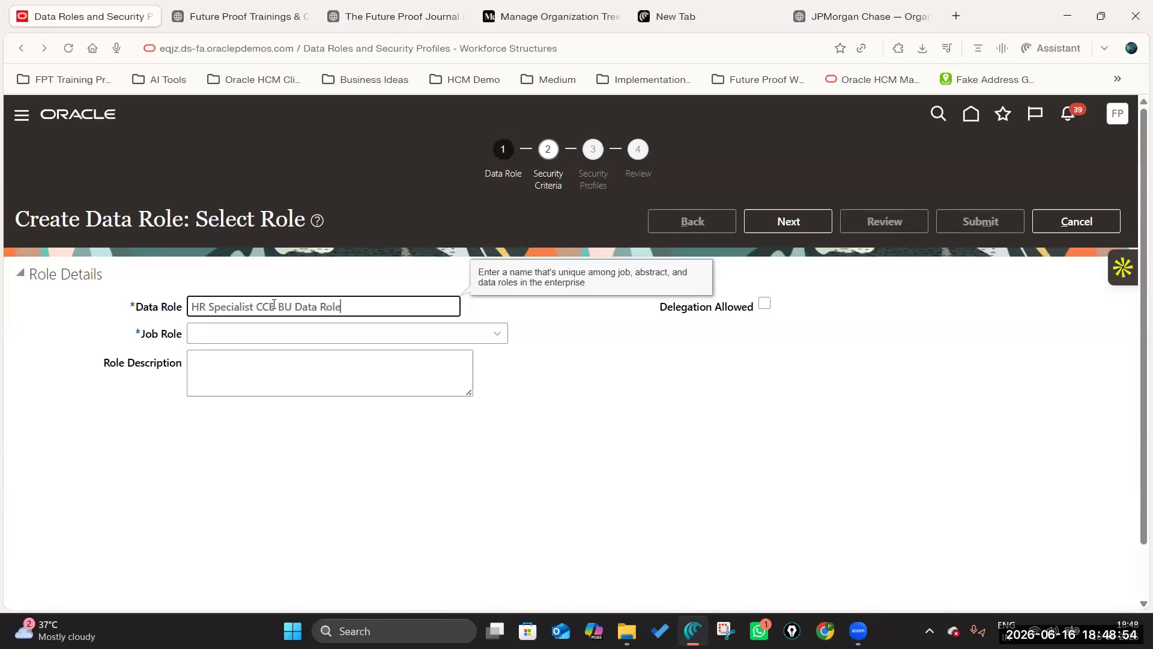
Step: Assign the Human Resource Specialist job role, describe it as HR Specialist CCB BU Data Role Data, and continue to the security criteria
click(497, 334)
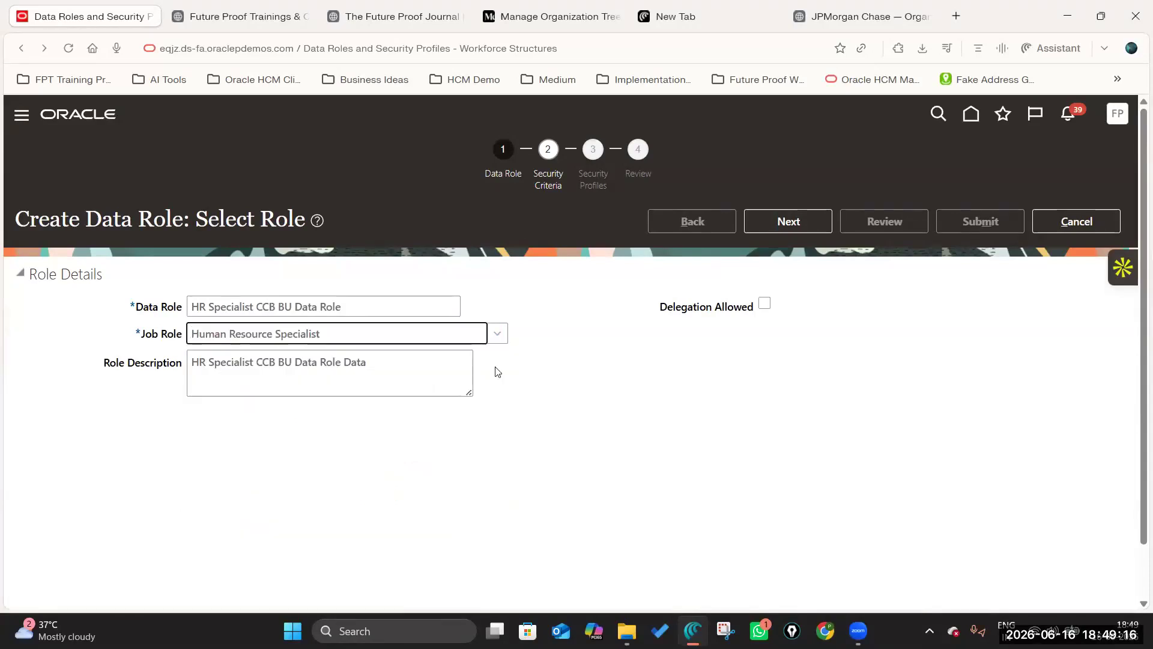
click(788, 220)
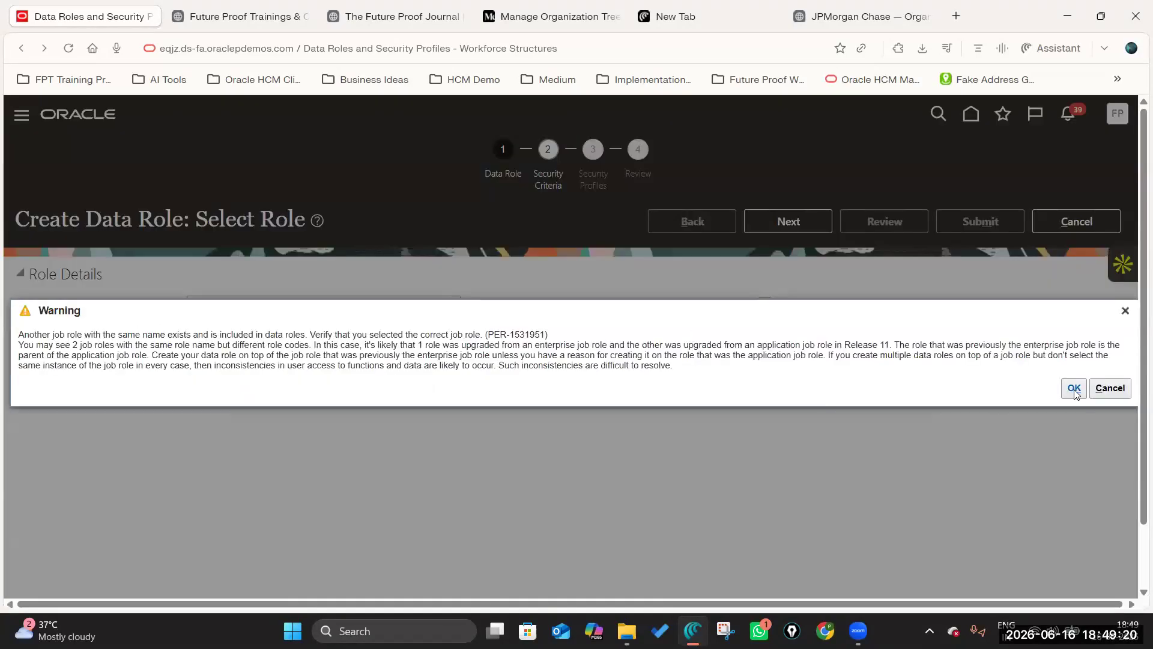
click(1074, 388)
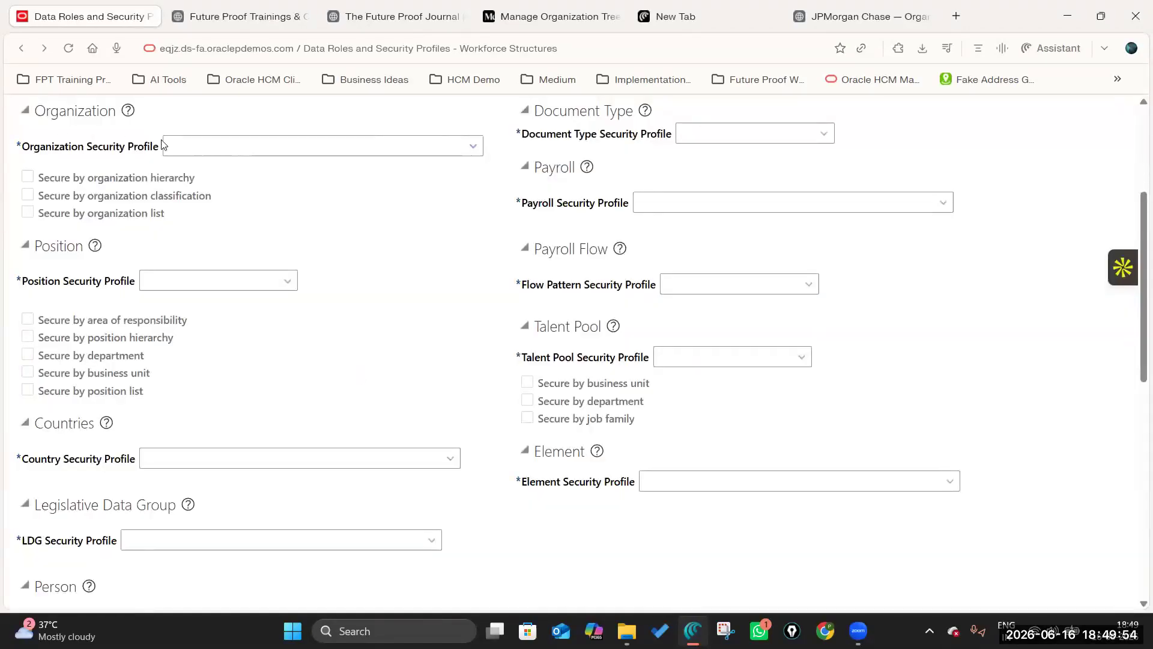
Step: Set the organization security profile to JPMC Consumer and Community Banking BU OSP and the position security profile to View All Positions
scroll(130, 231, up, 1)
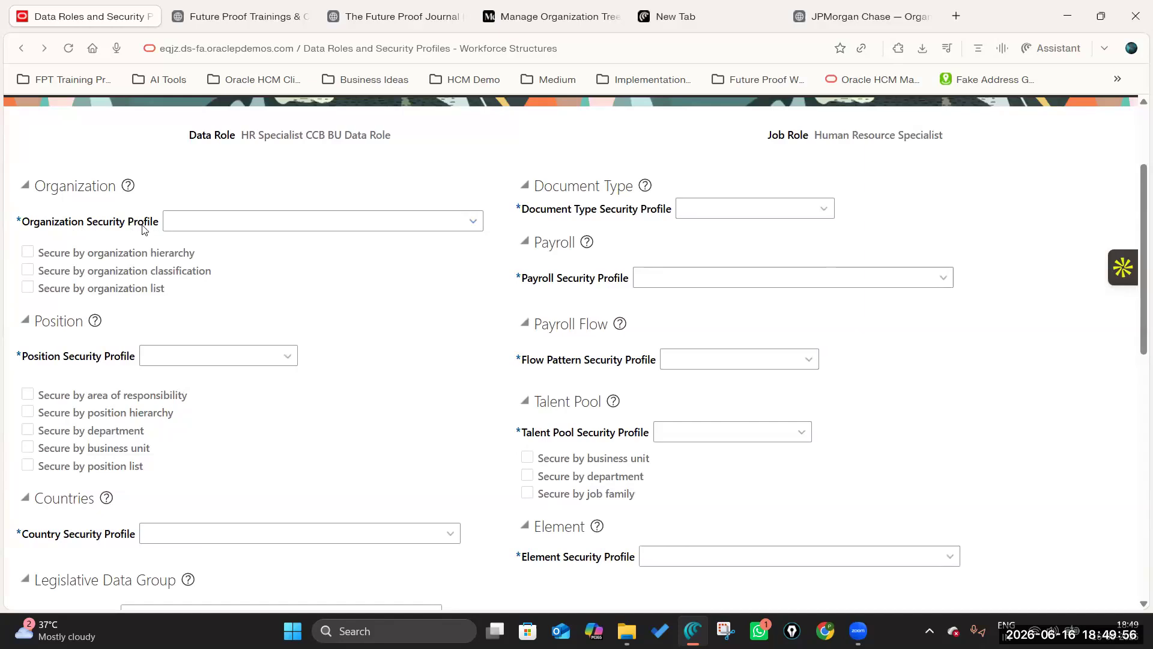
click(474, 222)
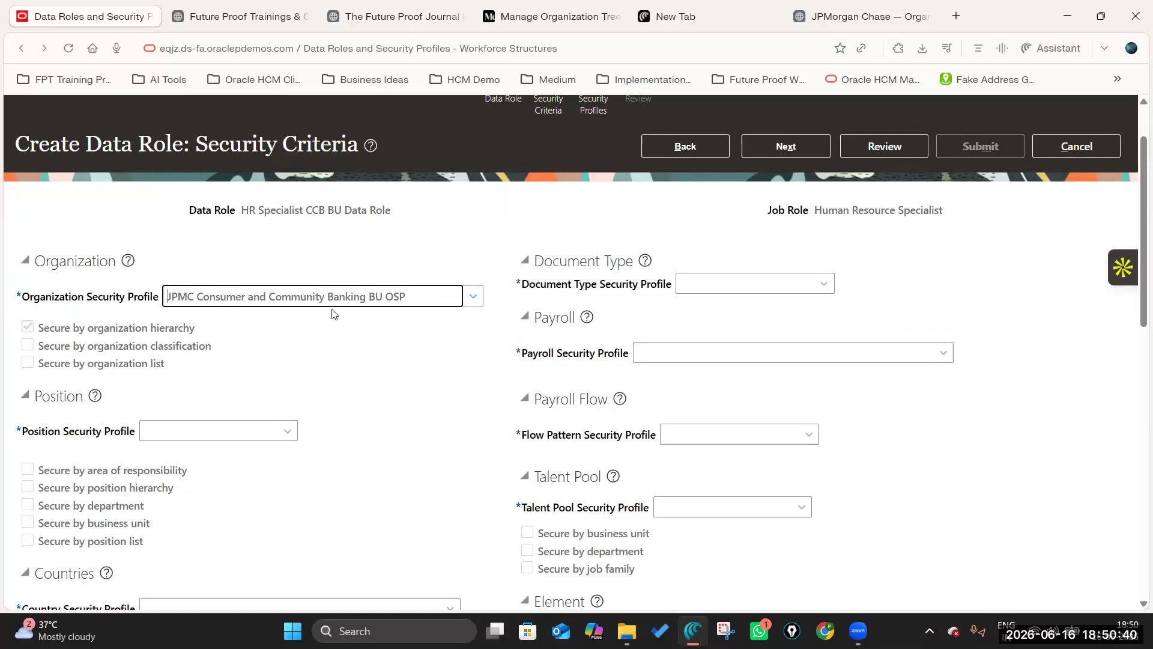
click(287, 432)
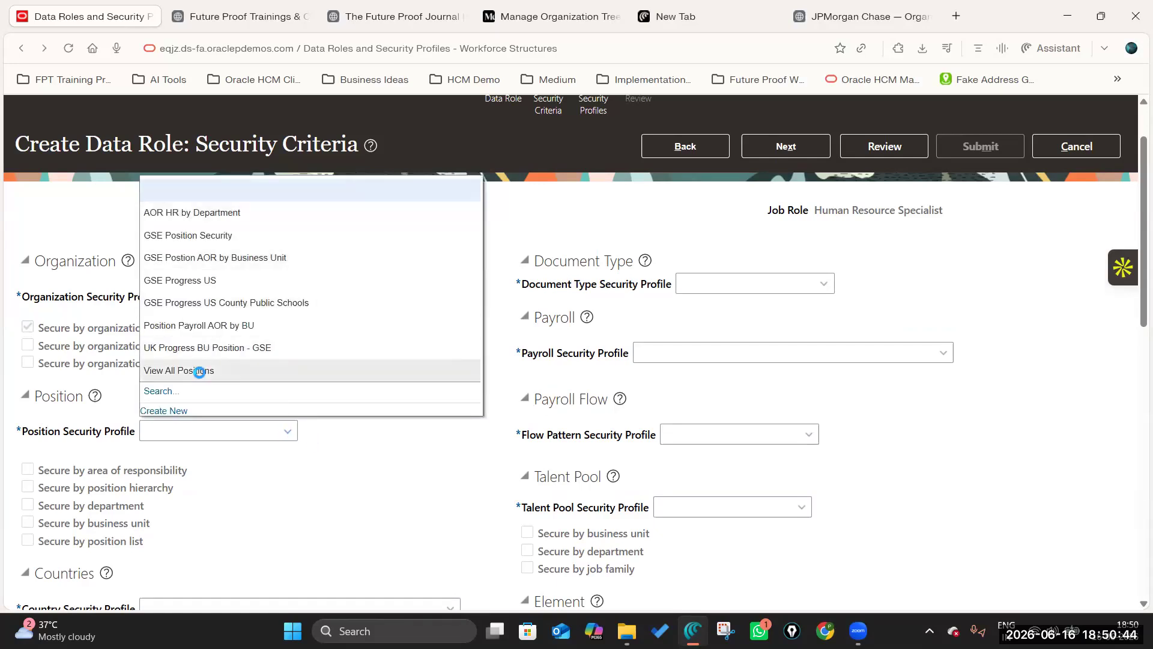
click(198, 371)
Step: Set the country, LDG and person security profiles to View All Countries, View All Legislative Data Groups and View All Workers
scroll(352, 407, down, 4)
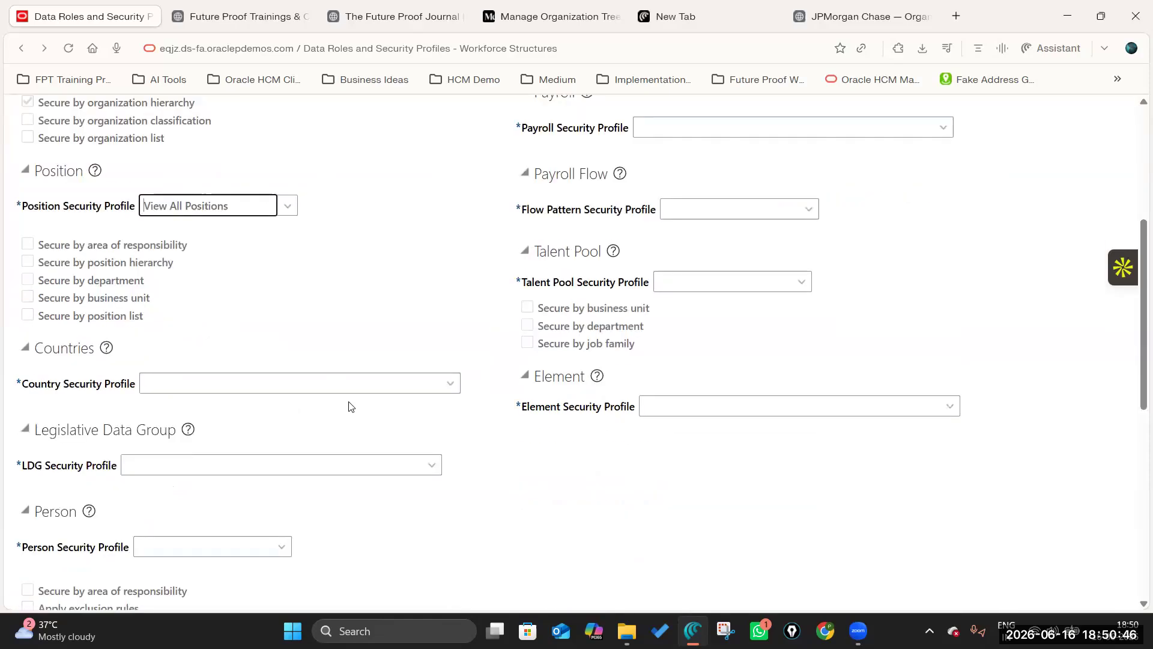
scroll(425, 380, down, 1)
click(451, 310)
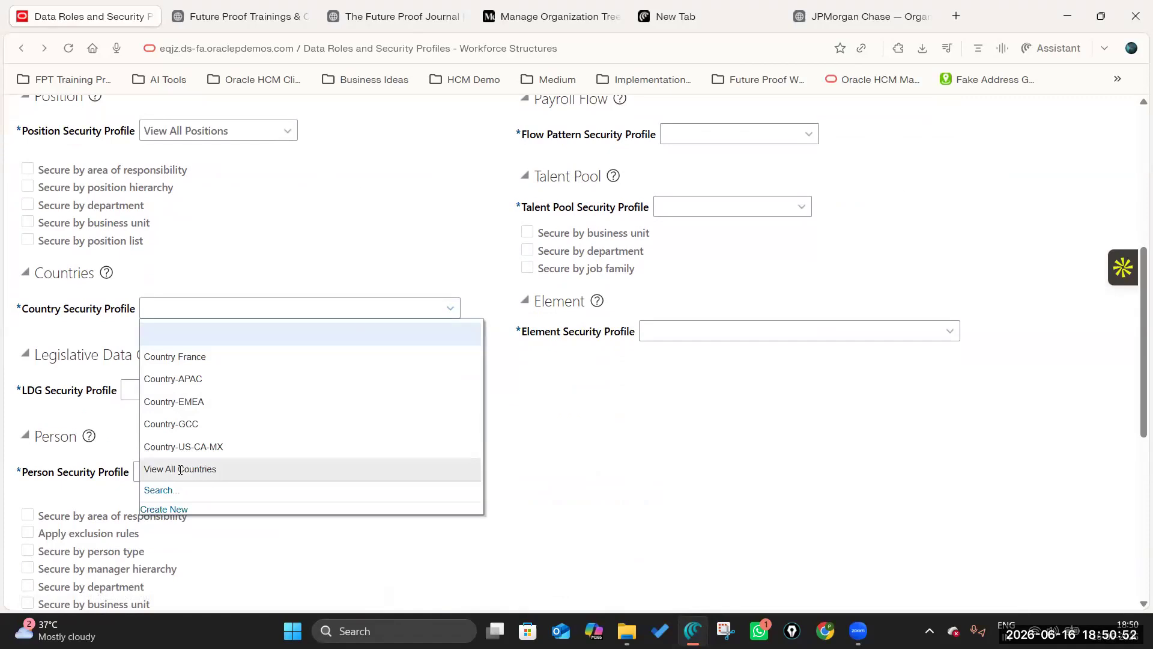
click(214, 470)
click(431, 390)
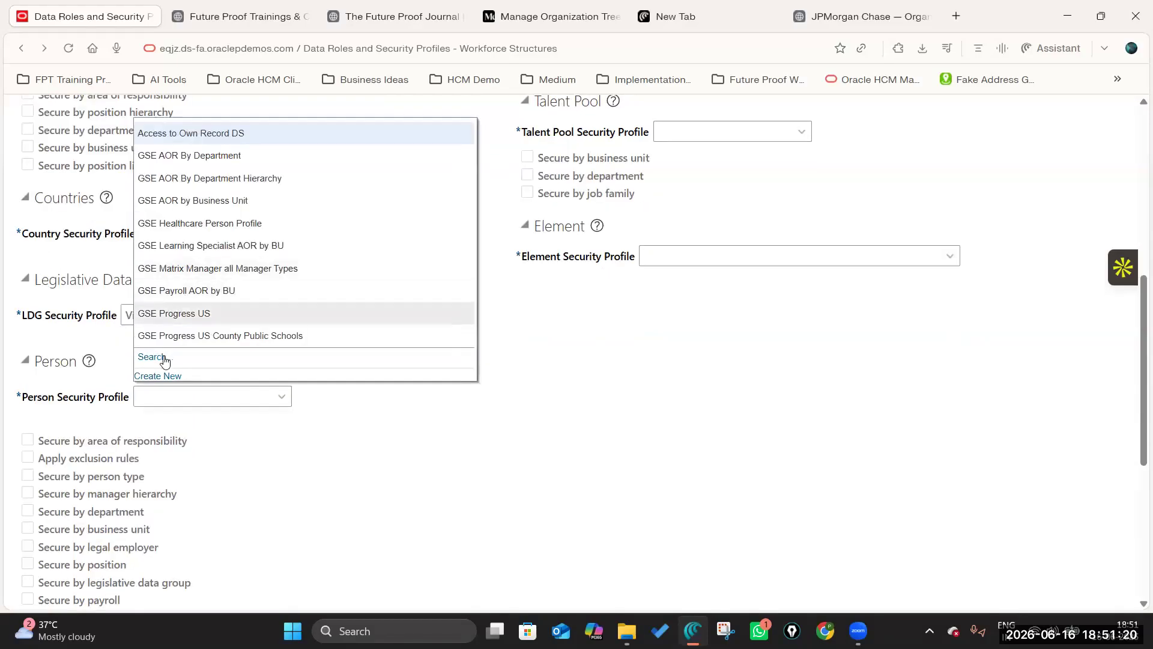
click(164, 358)
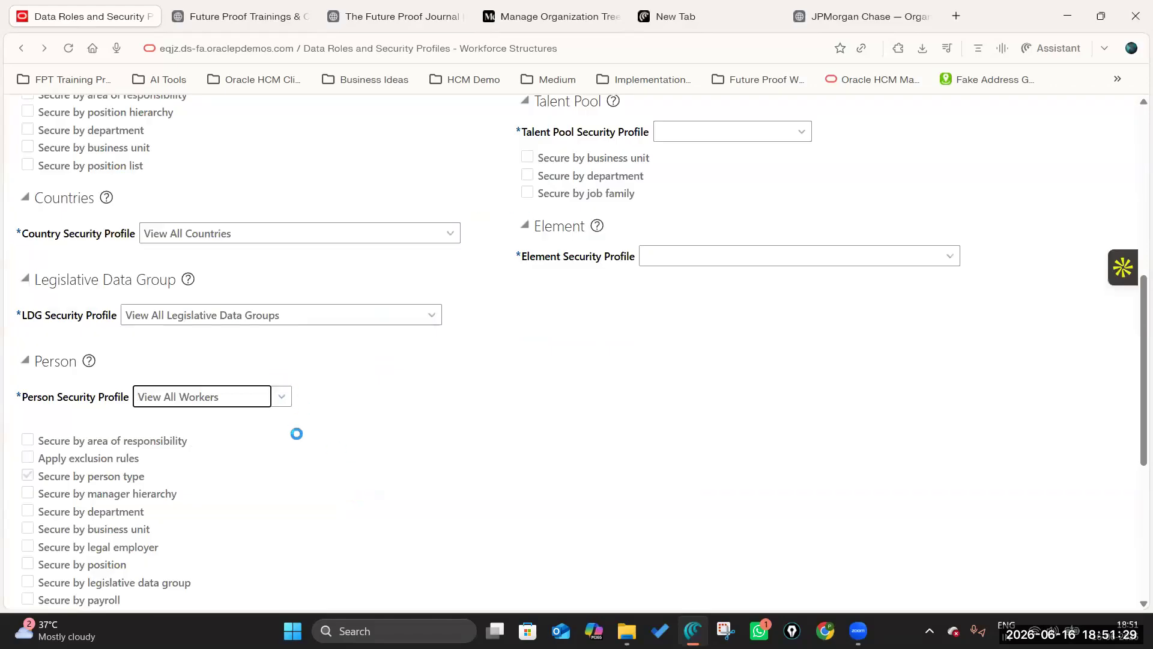
Step: Review the organization, position, country, LDG and person security profiles chosen for the data role
scroll(224, 534, up, 4)
scroll(224, 533, down, 4)
scroll(226, 432, up, 8)
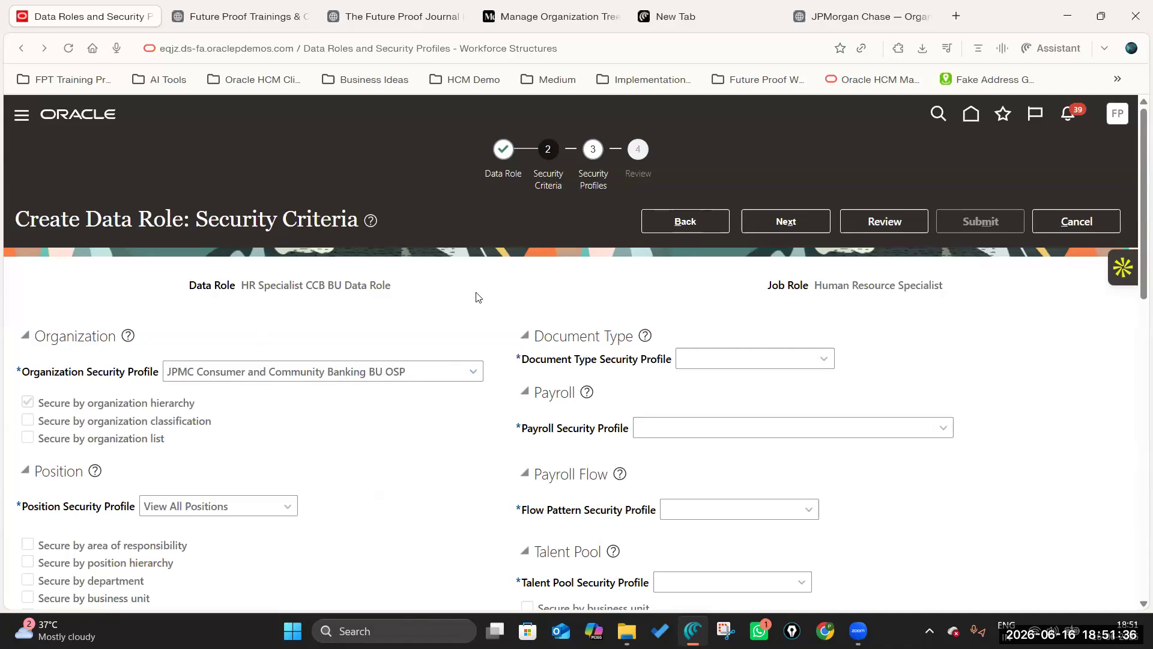
scroll(296, 332, down, 8)
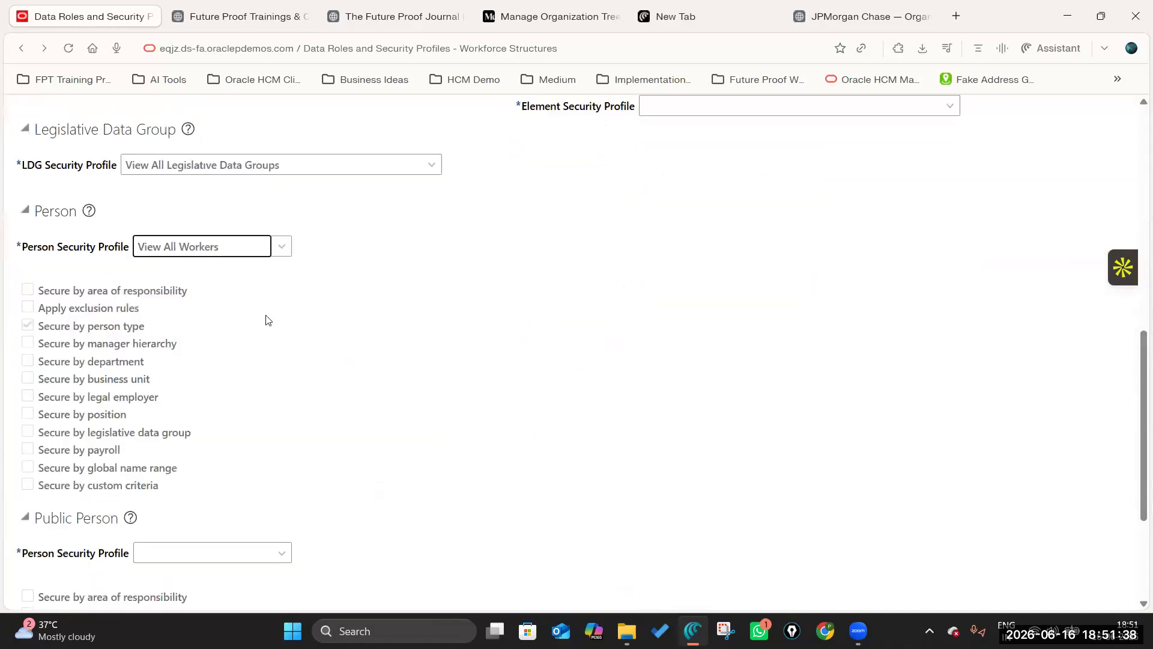
scroll(241, 288, up, 8)
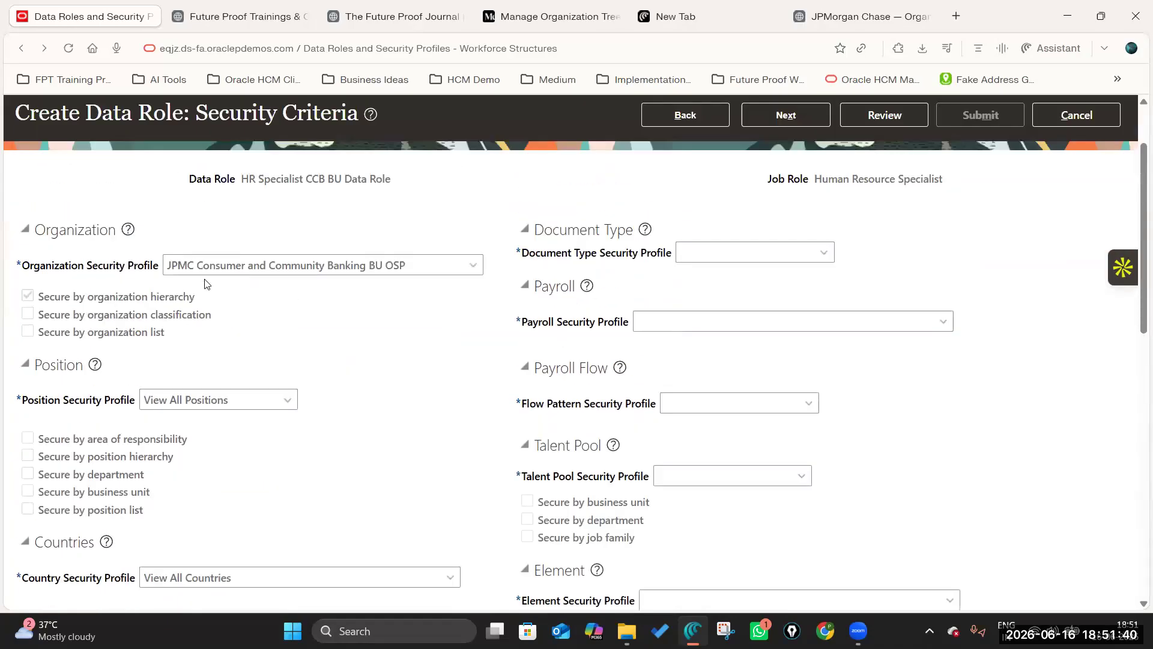
scroll(129, 334, down, 10)
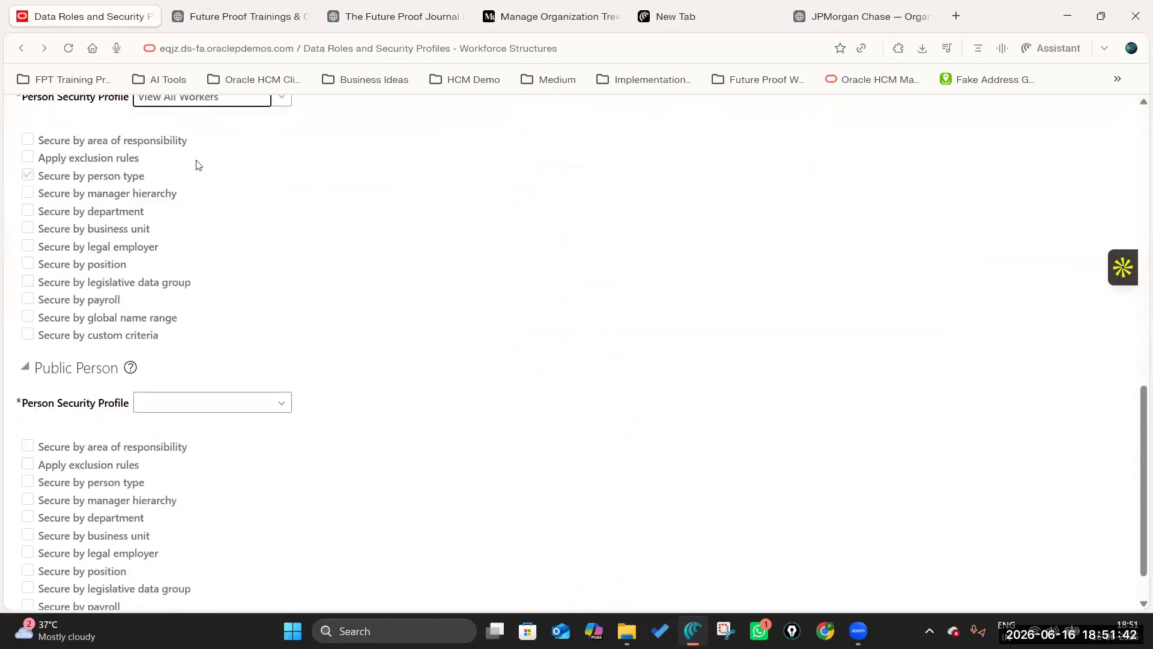
scroll(189, 198, up, 3)
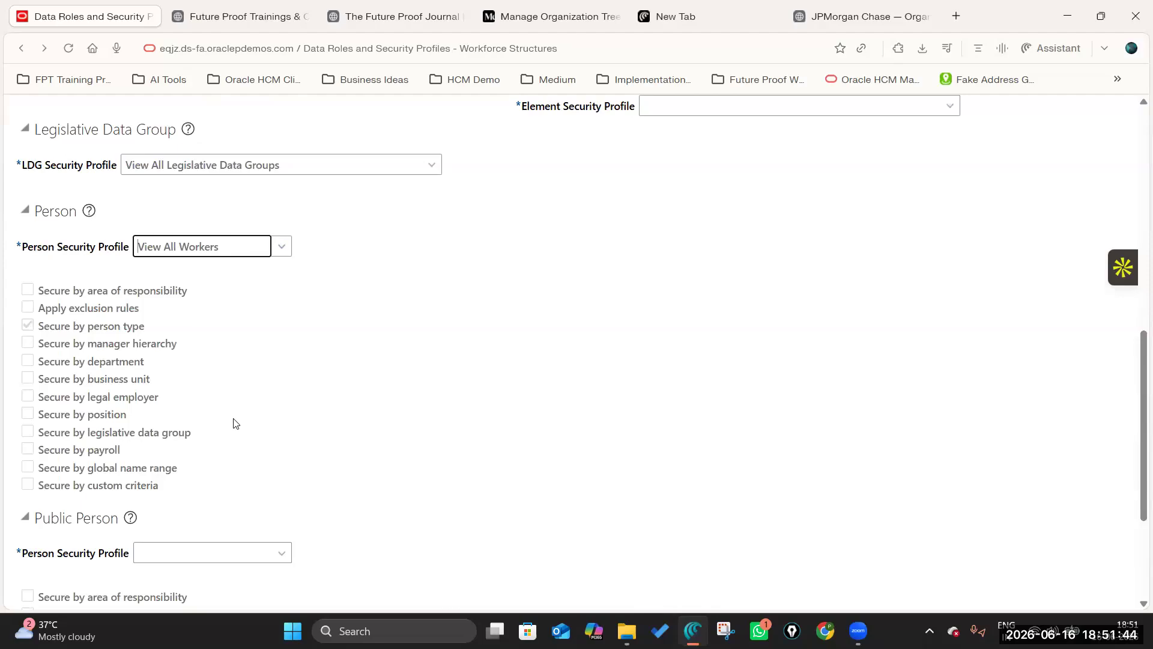
Step: Search for a person security profile for the Public Person section of the data role
scroll(229, 425, down, 3)
click(281, 351)
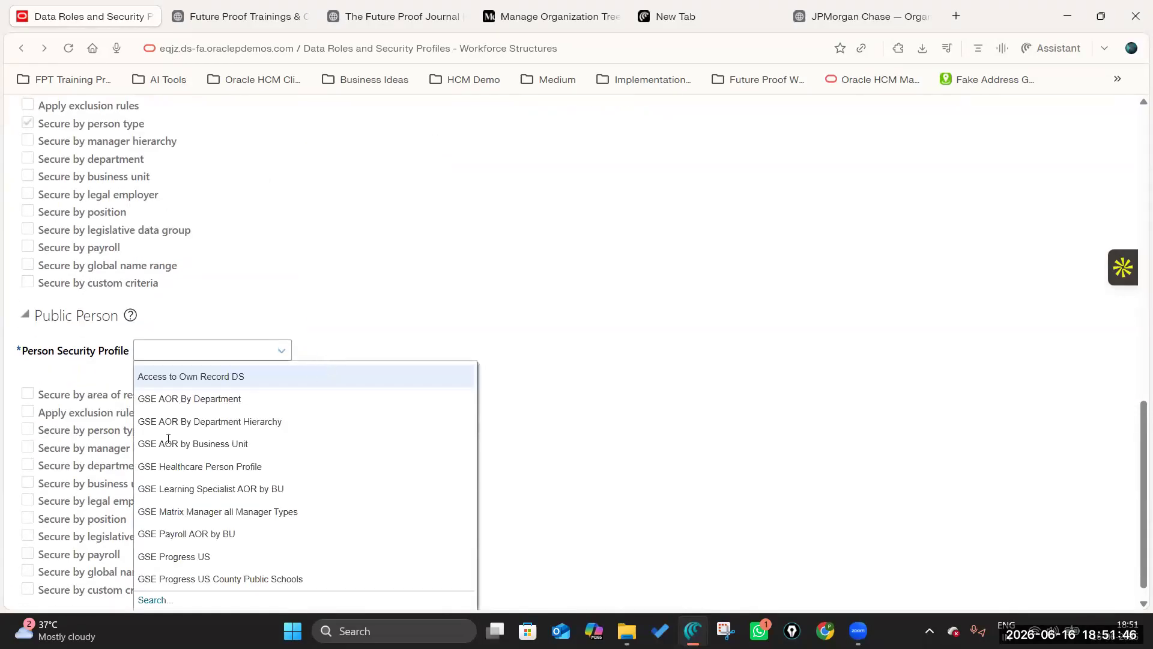
click(149, 601)
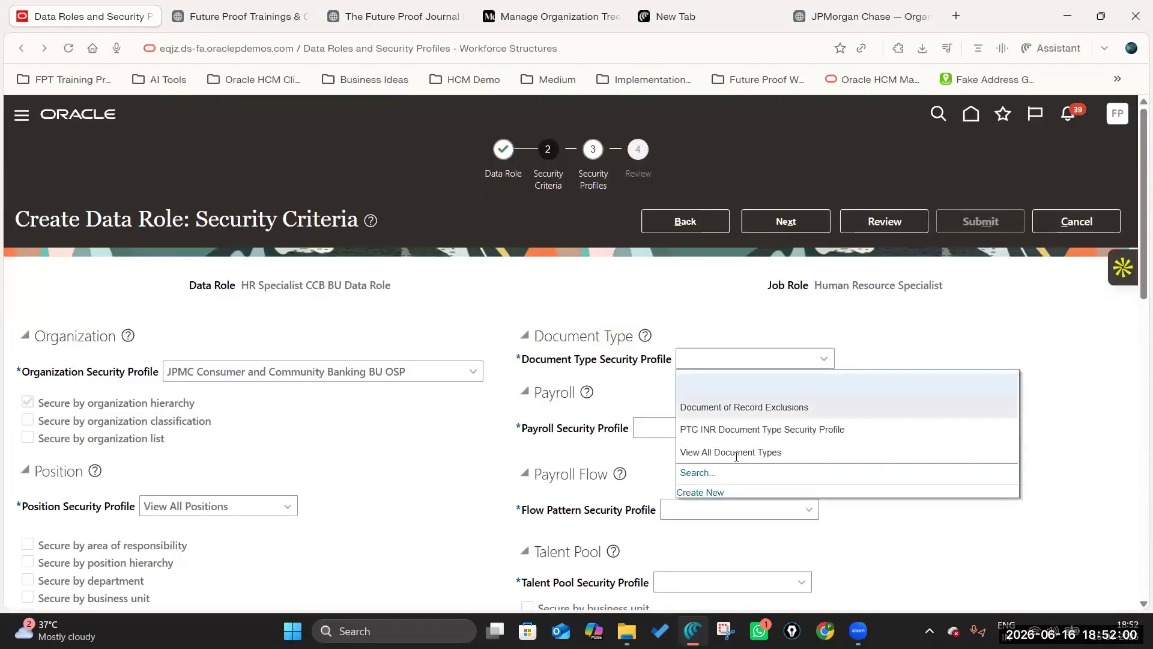
Step: Choose View All Document Types, View All Payrolls, View All Flows, View All Talent Pools and View All Elements for the matching security profiles
click(715, 449)
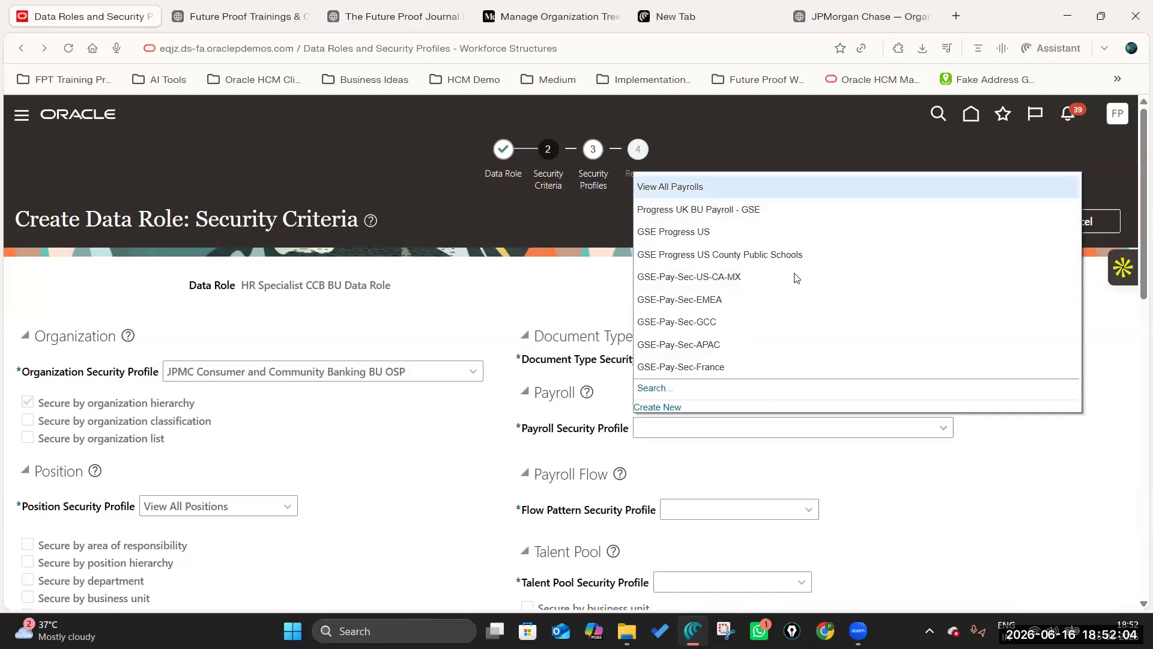
click(669, 186)
click(809, 509)
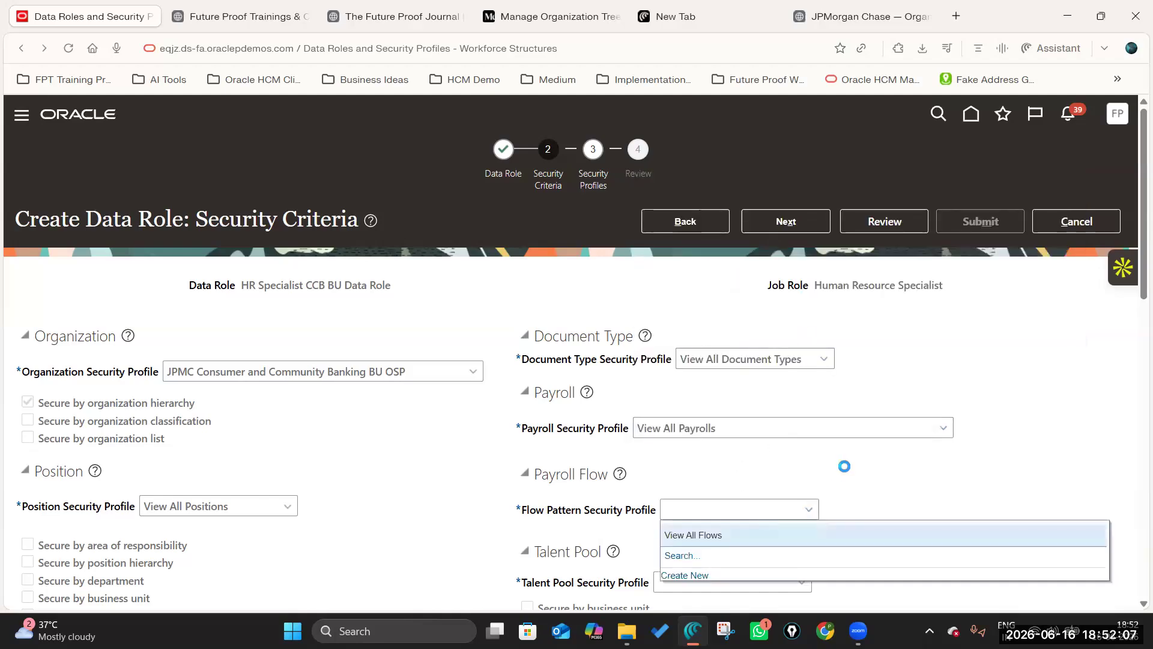
scroll(865, 460, down, 3)
click(804, 356)
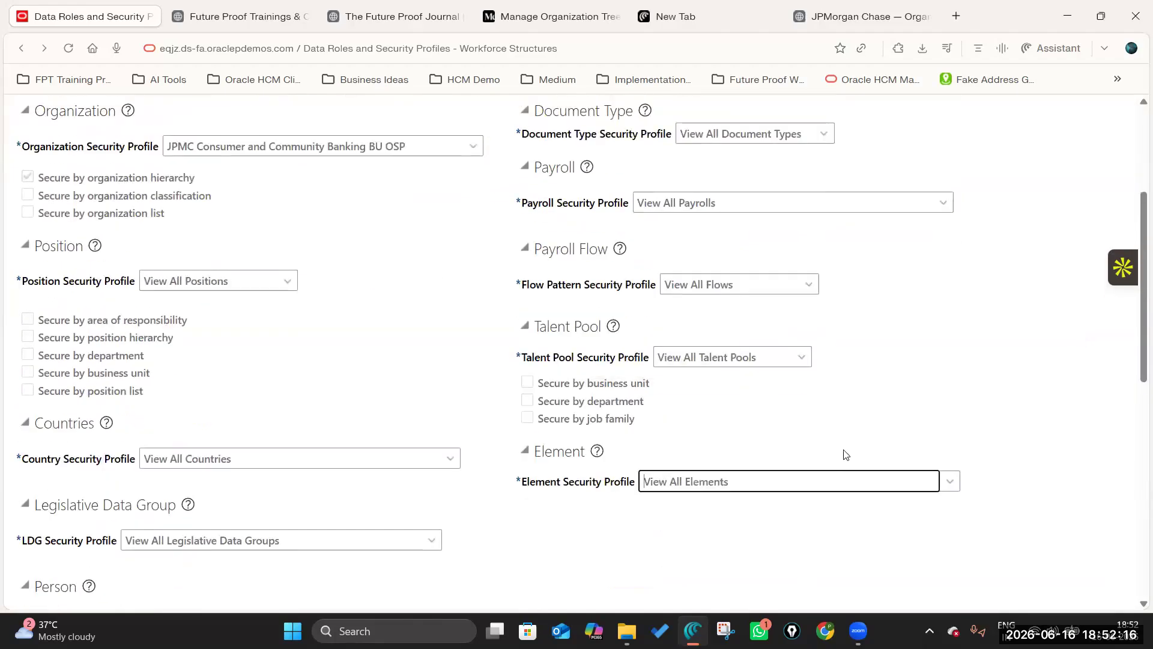
Step: Go to the review of the HR Specialist CCB BU Data Role and submit it
scroll(845, 455, up, 4)
click(892, 221)
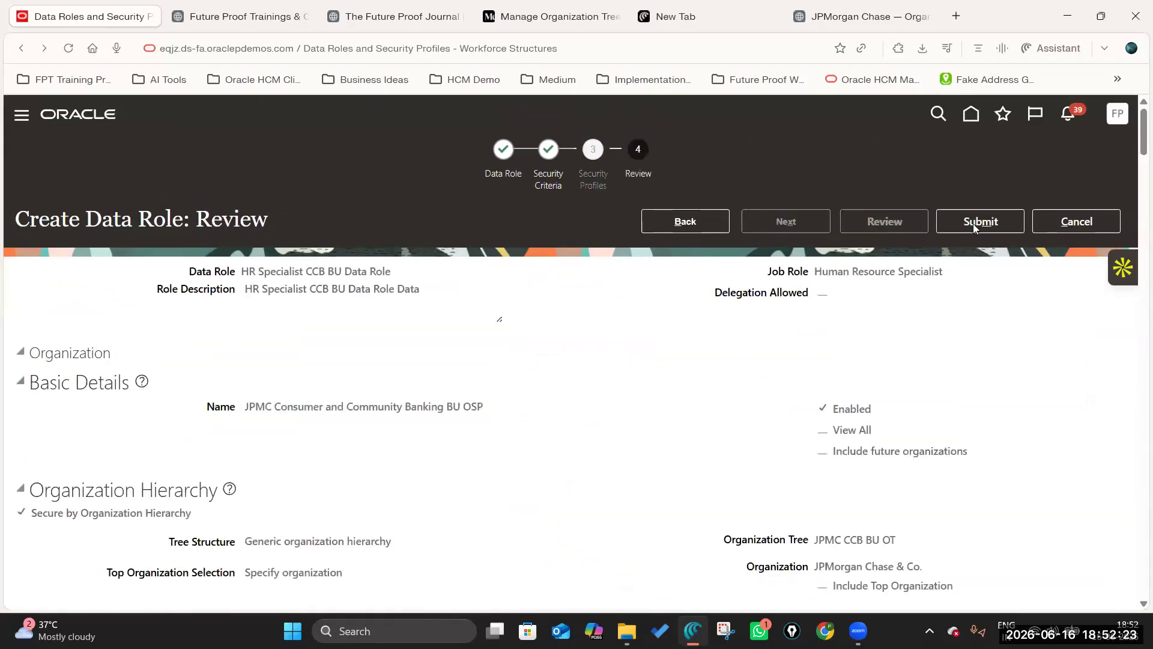
click(974, 224)
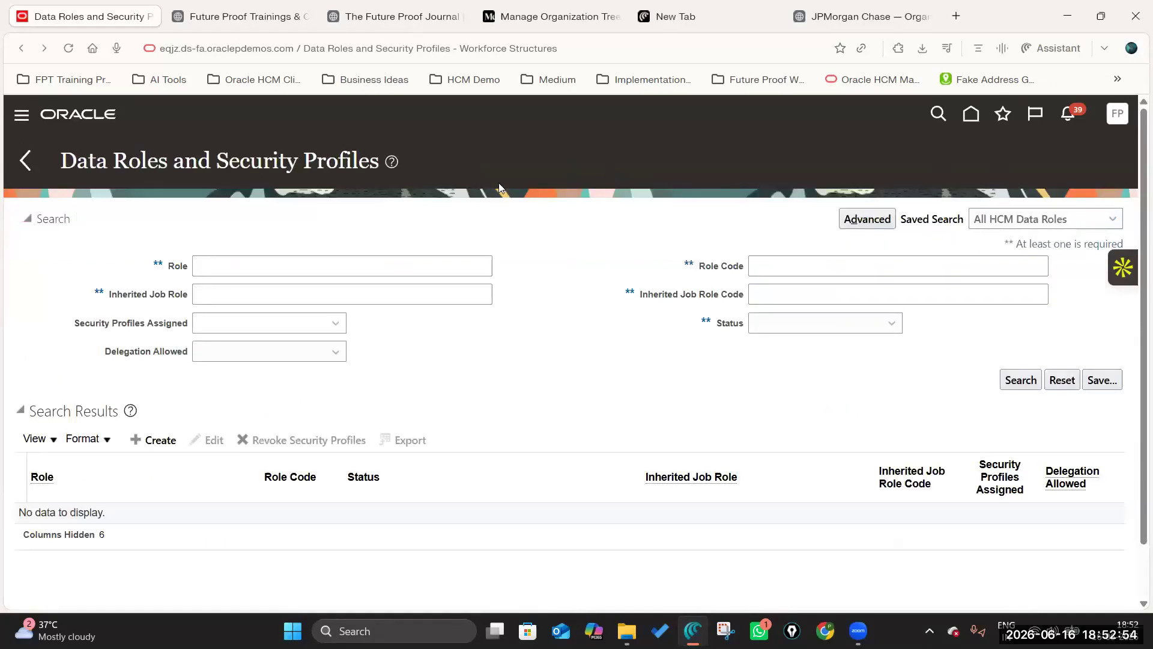
Step: Glance at the JPMorgan Chase organization tree page, return to Oracle and open Scheduled Processes
click(817, 18)
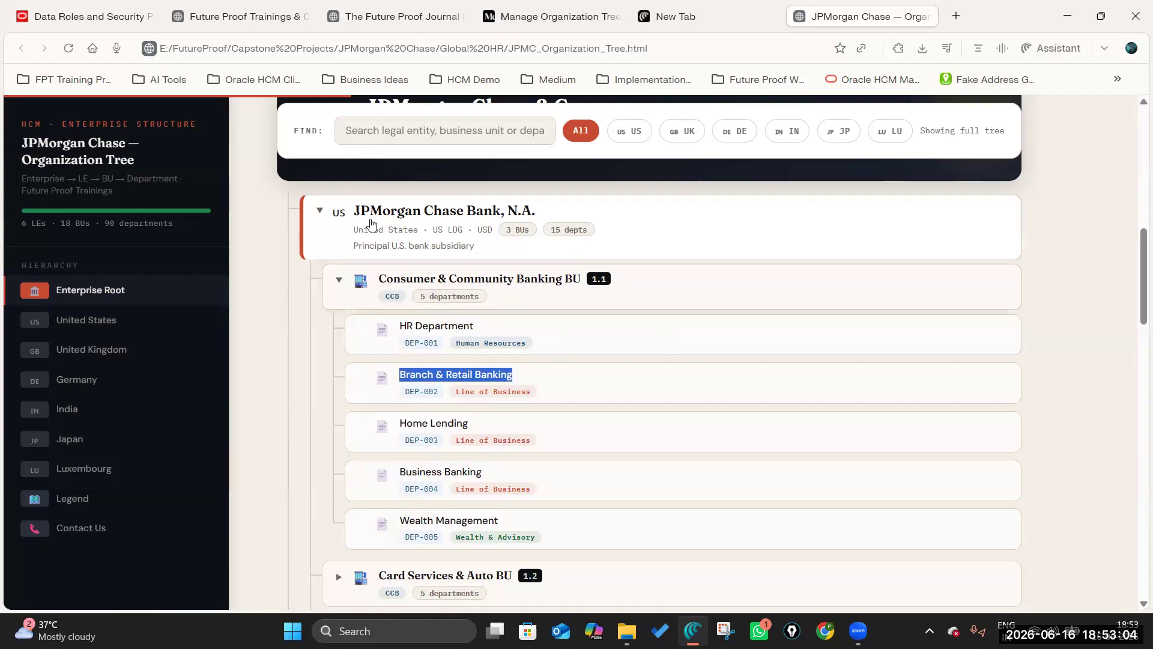
click(101, 22)
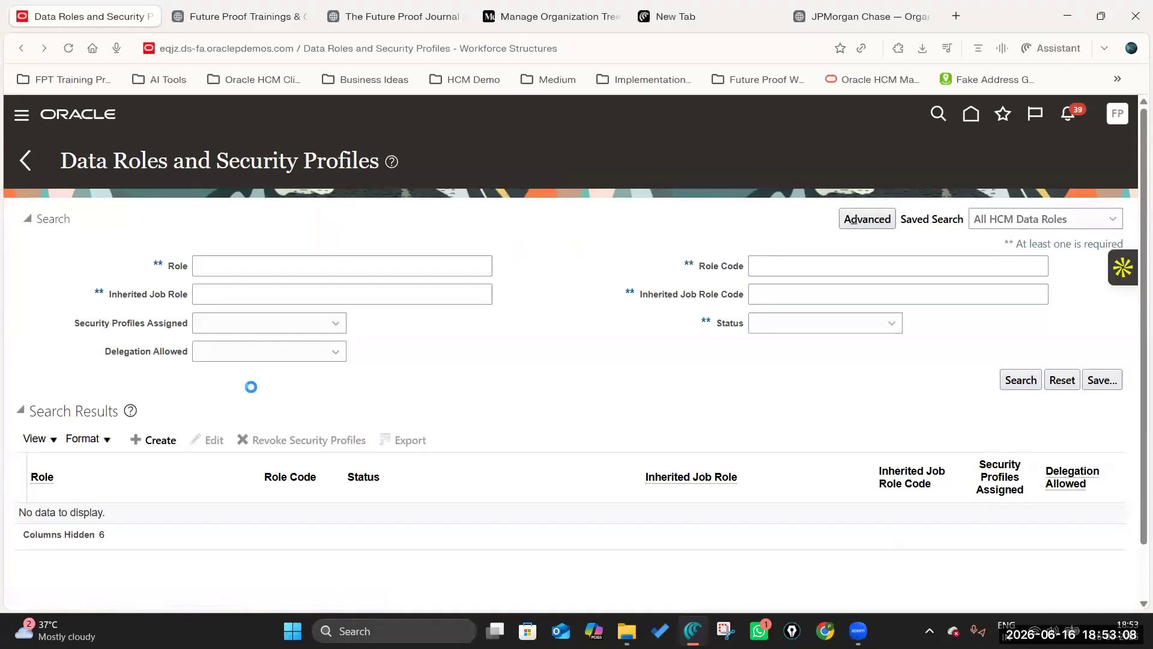
scroll(346, 412, down, 8)
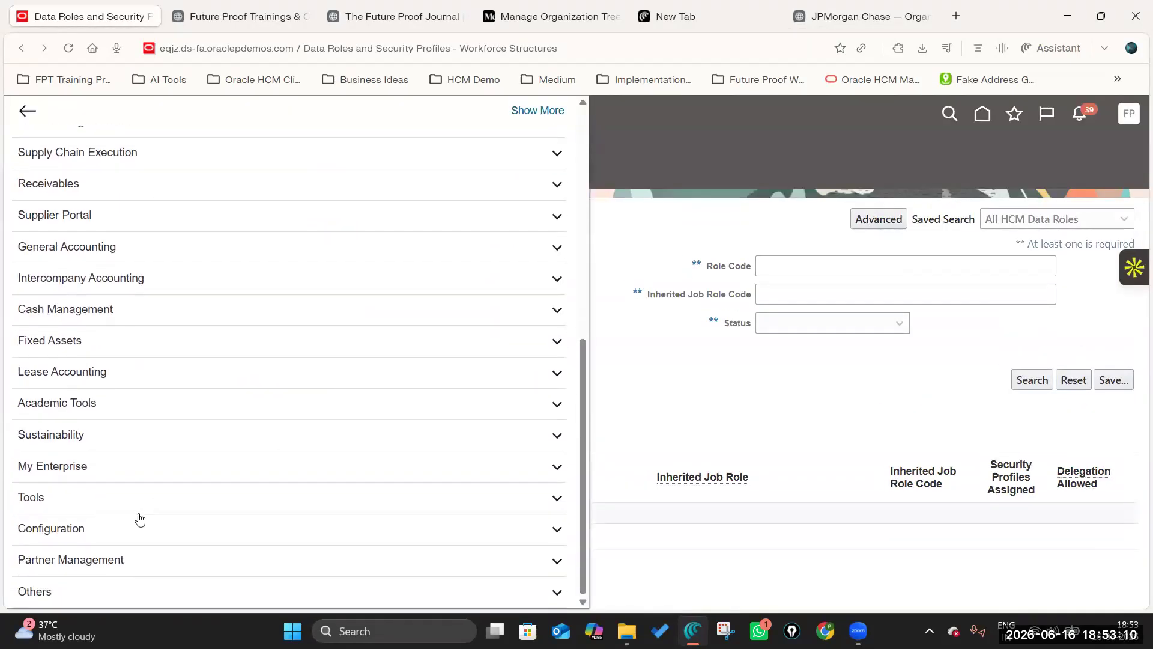
click(247, 492)
click(272, 360)
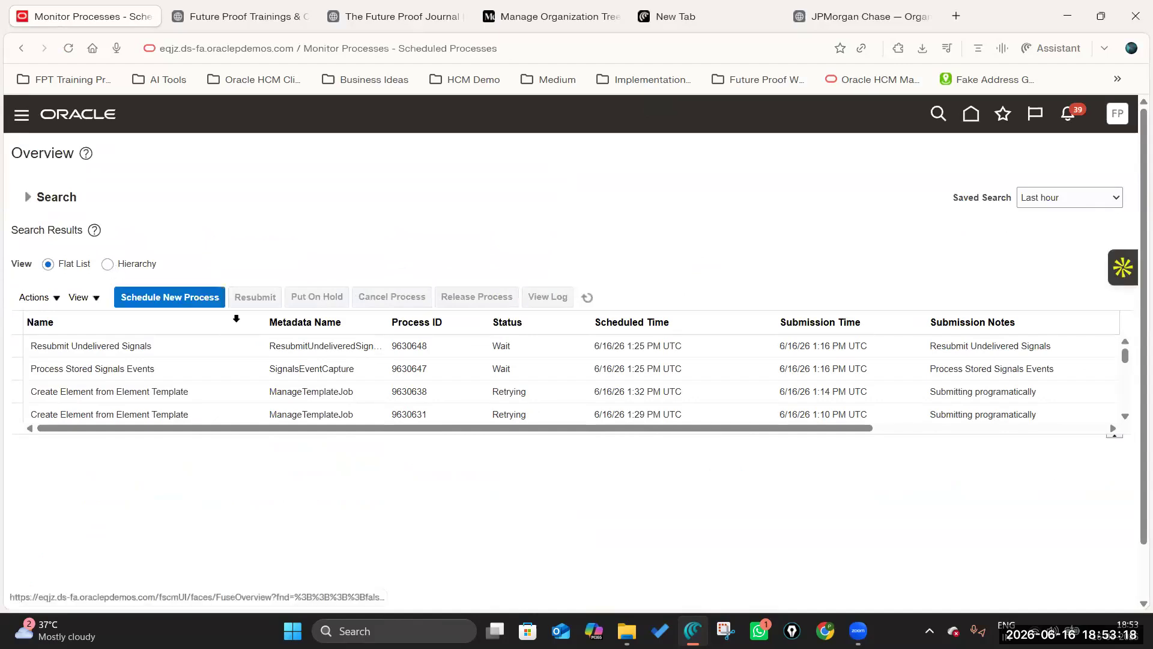
Step: Start scheduling a new process, finding Regenerate Data Security Grants with the name search Generate%Grants%
click(178, 295)
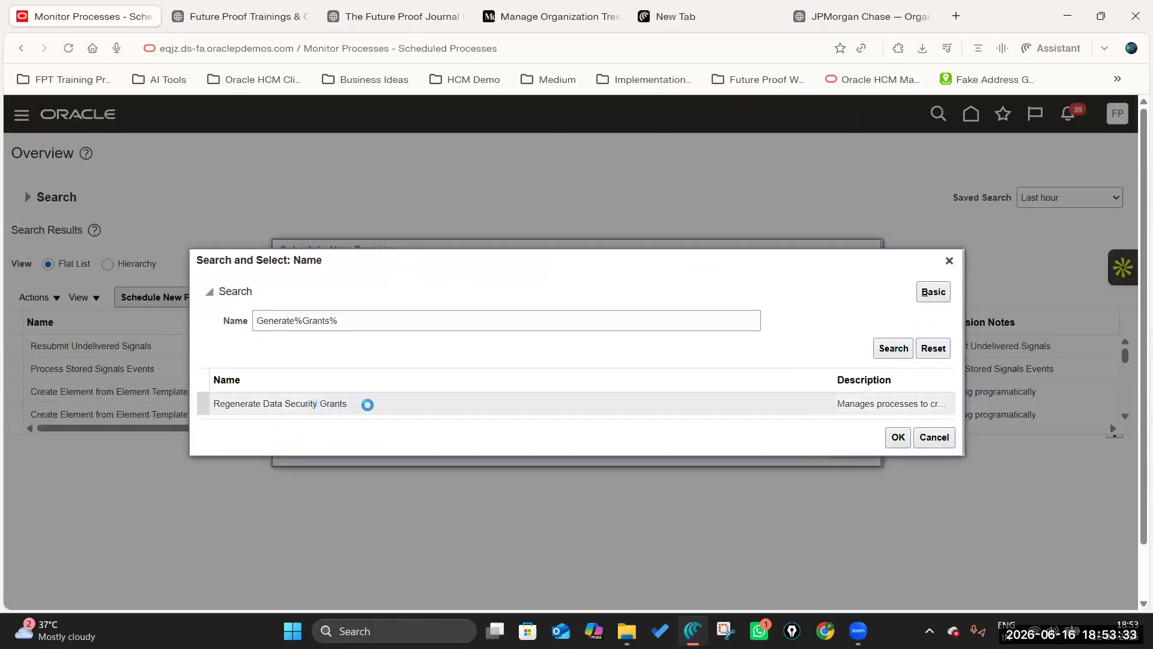
click(367, 404)
click(898, 437)
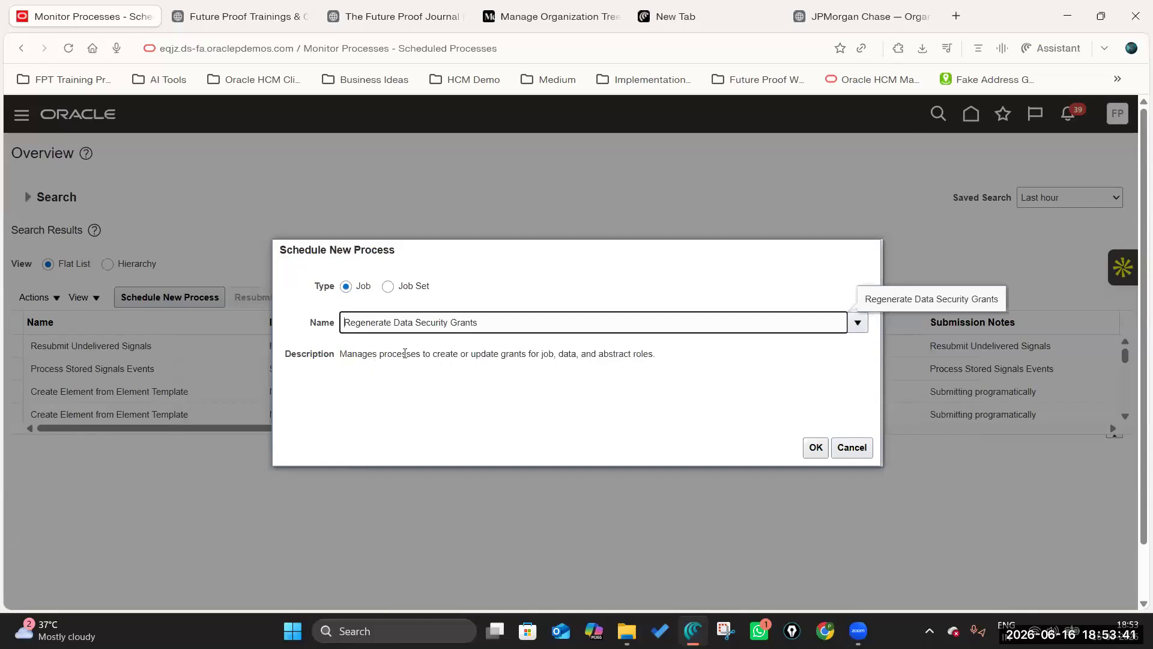
double_click(560, 354)
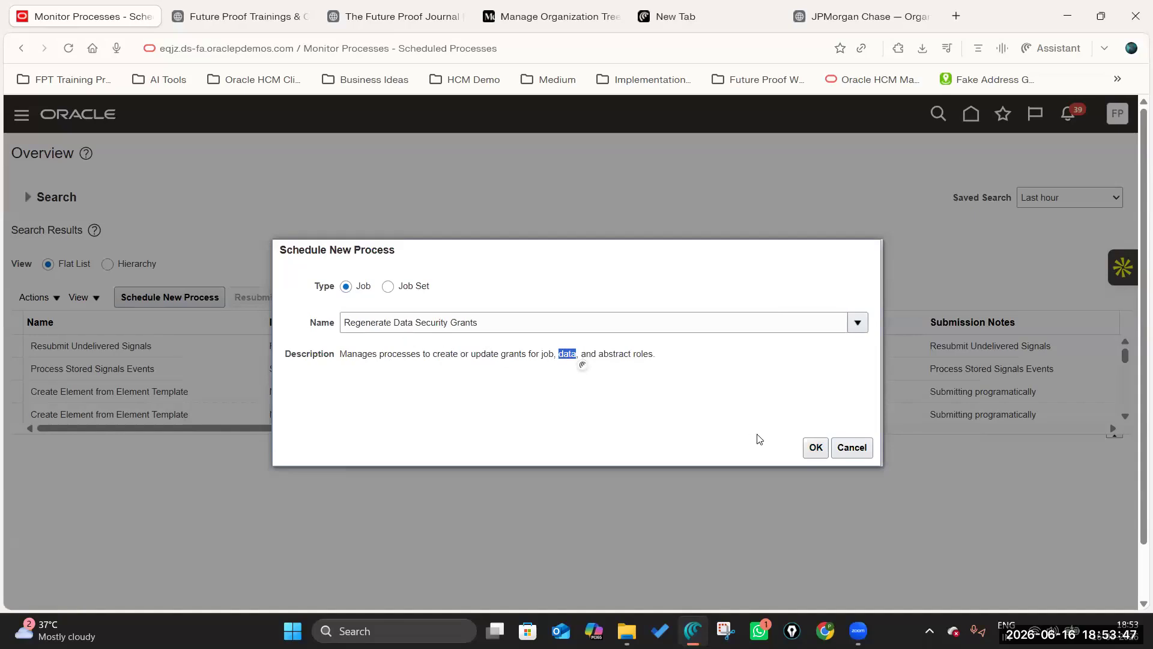
click(815, 448)
Step: Set the process mode to Named data role and choose HR Specialist CCB BU Data Role by searching for HR%CCB%
click(484, 316)
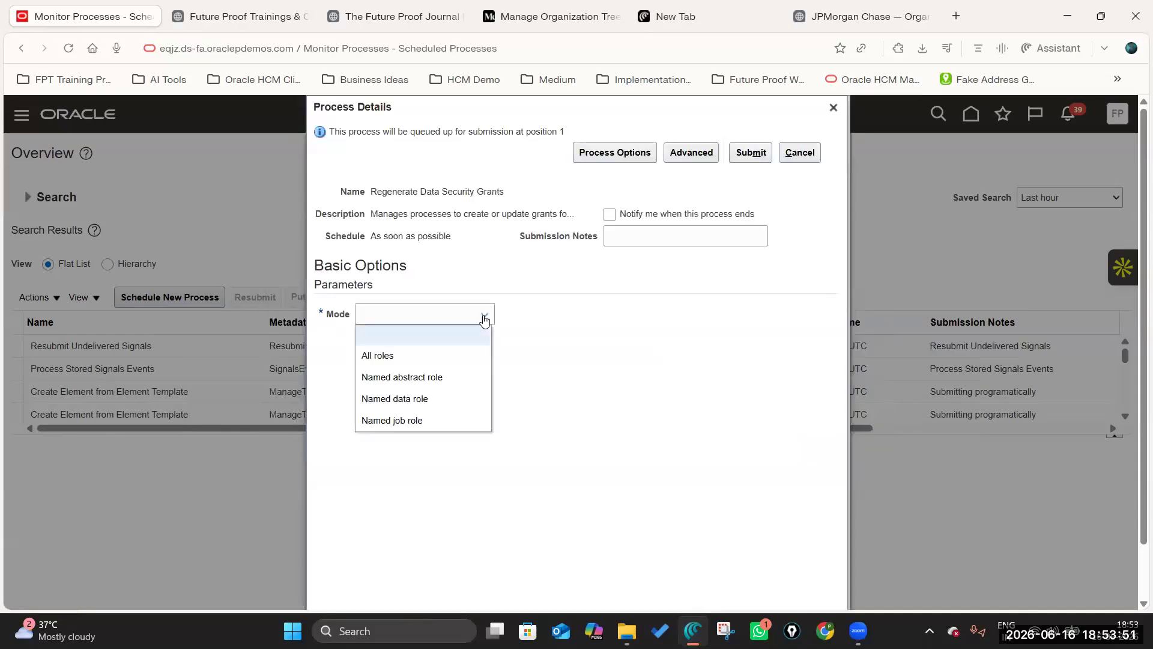
click(428, 399)
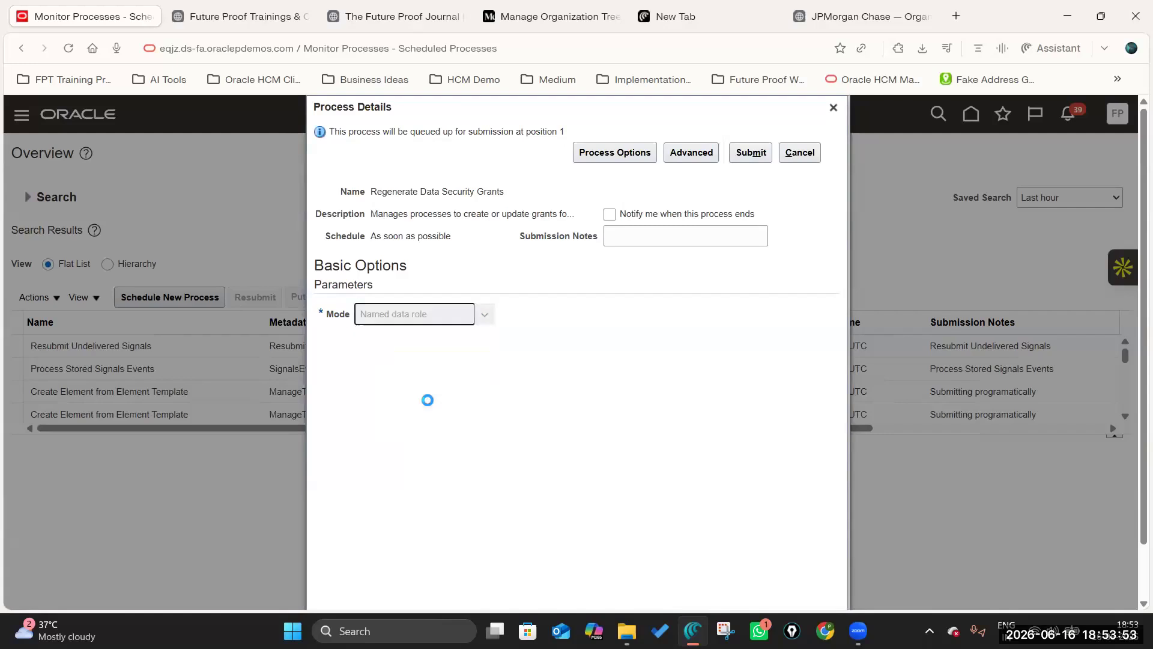
click(507, 341)
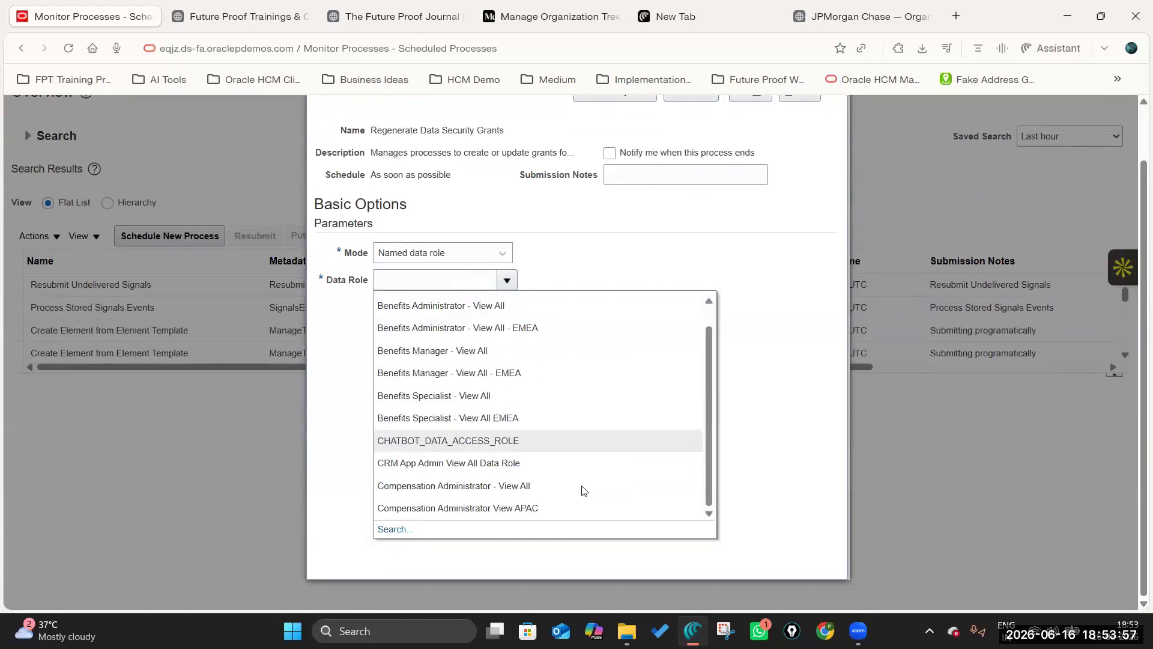
click(393, 529)
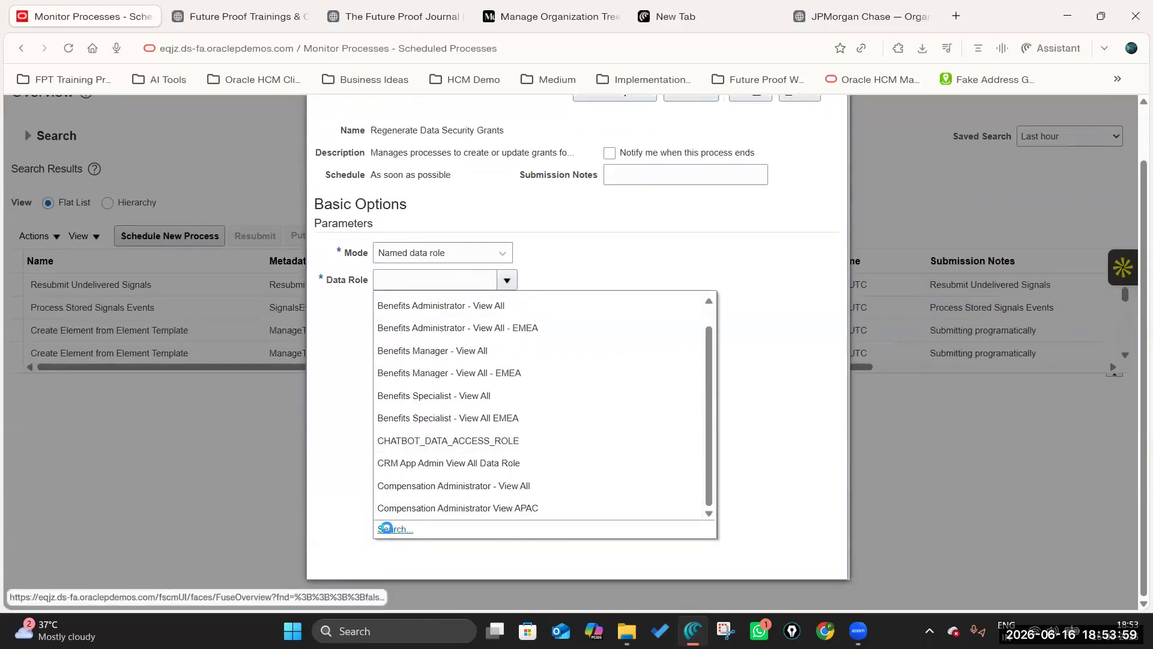
click(507, 329)
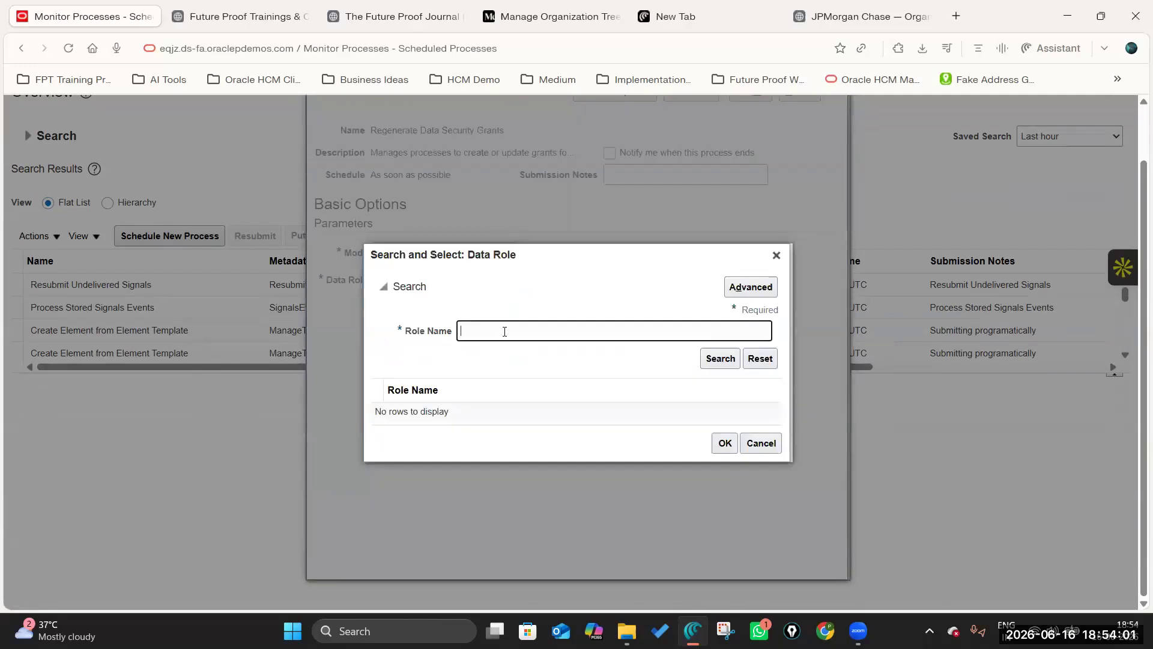
text(HR%CCB%)
key(Return)
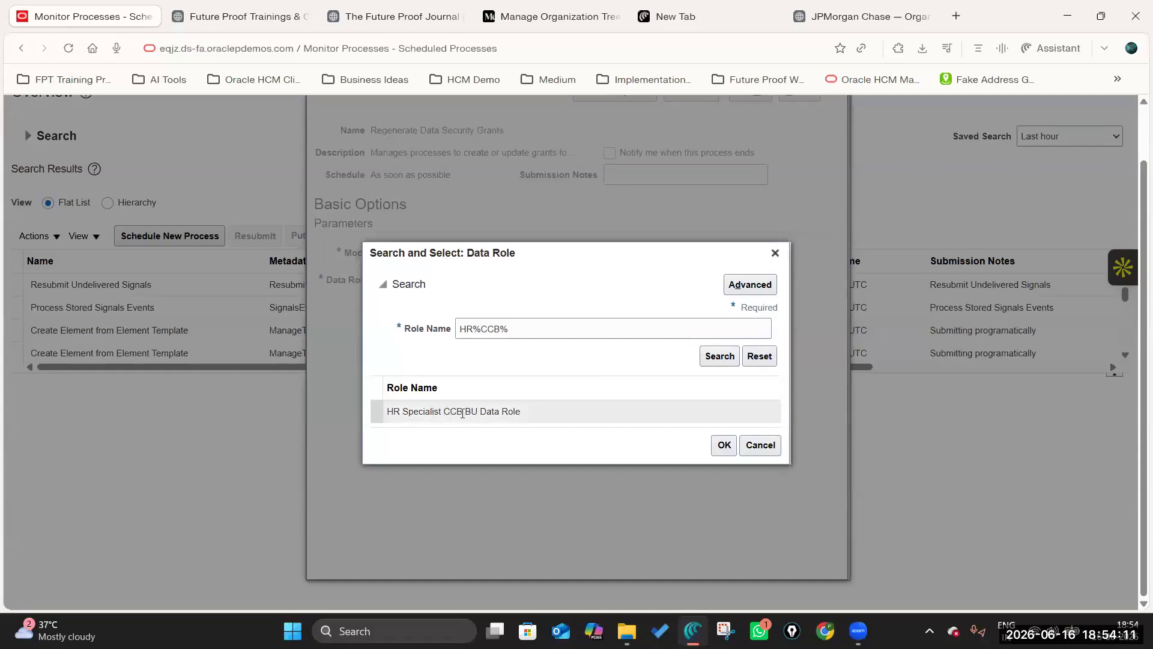
click(489, 414)
click(724, 445)
Step: Submit the process with the submission notes "JPMC CCB BU Data Role" and refresh the process list
click(641, 240)
text(JPM)
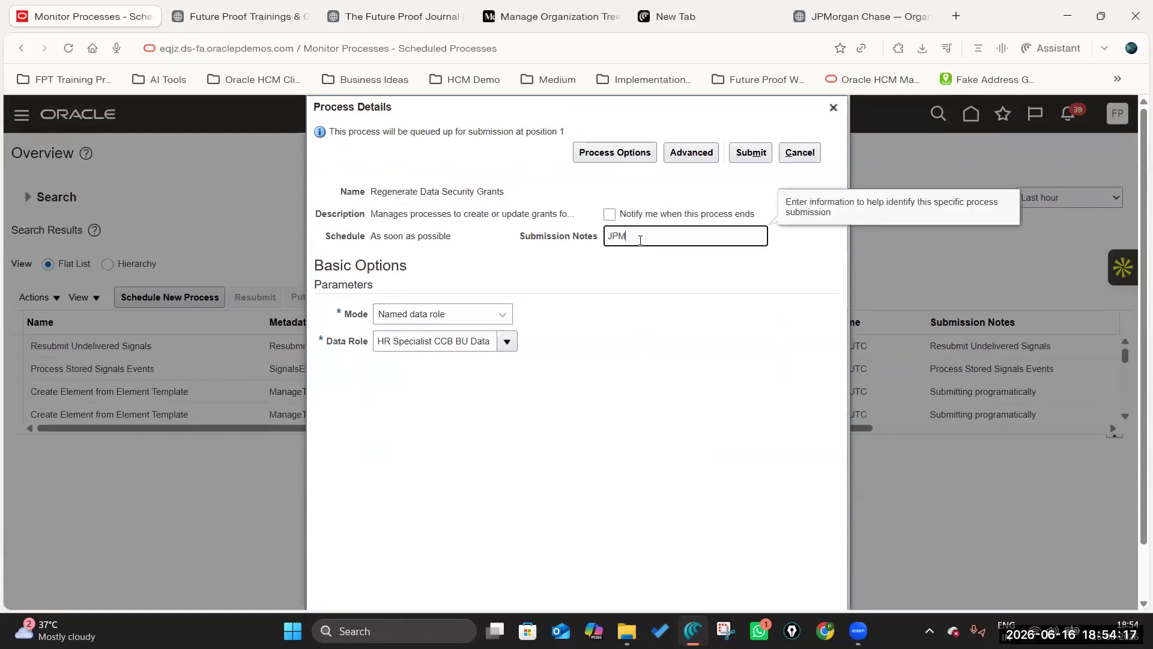
text(C CCB BU Data Role)
click(751, 152)
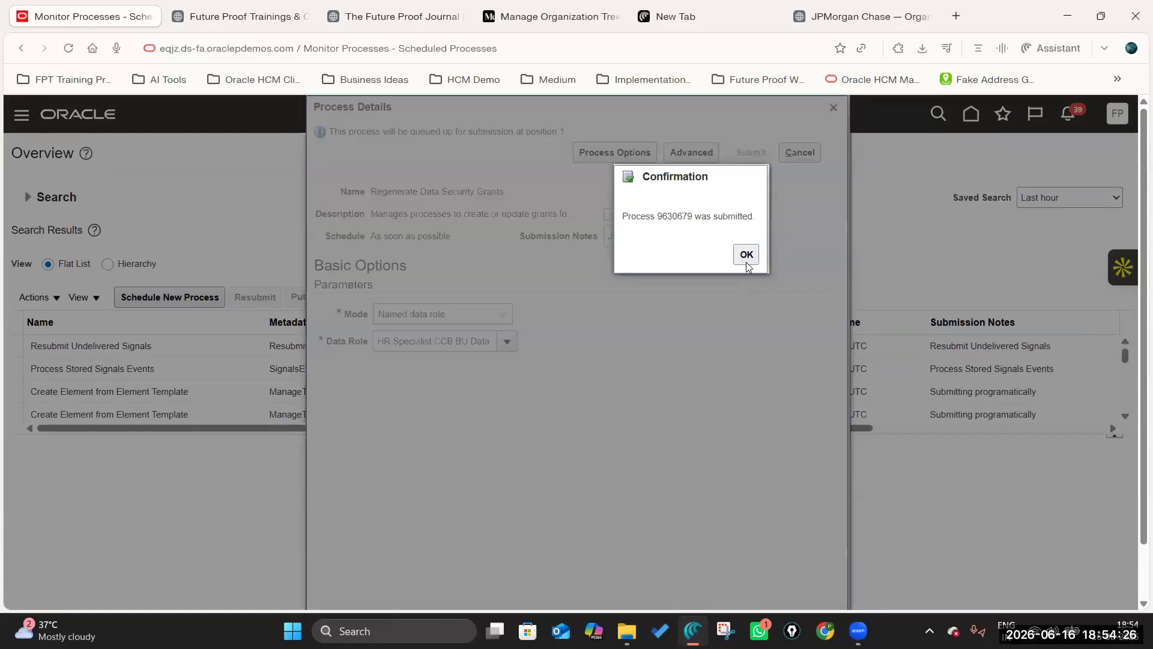
click(746, 256)
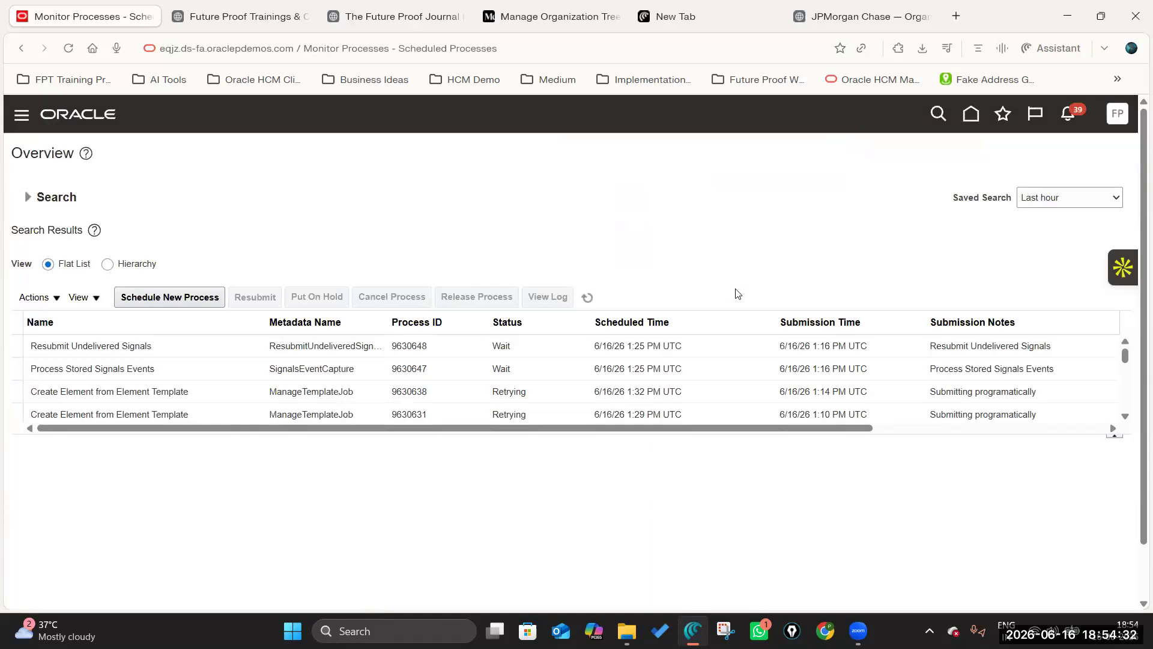
click(587, 297)
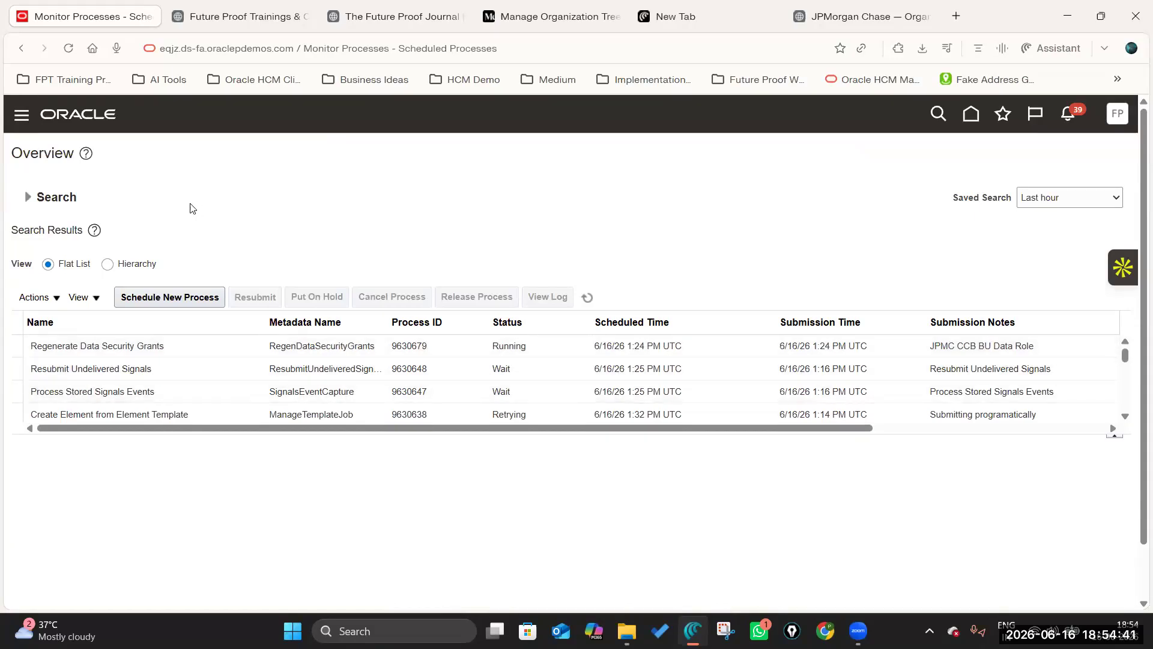
click(588, 296)
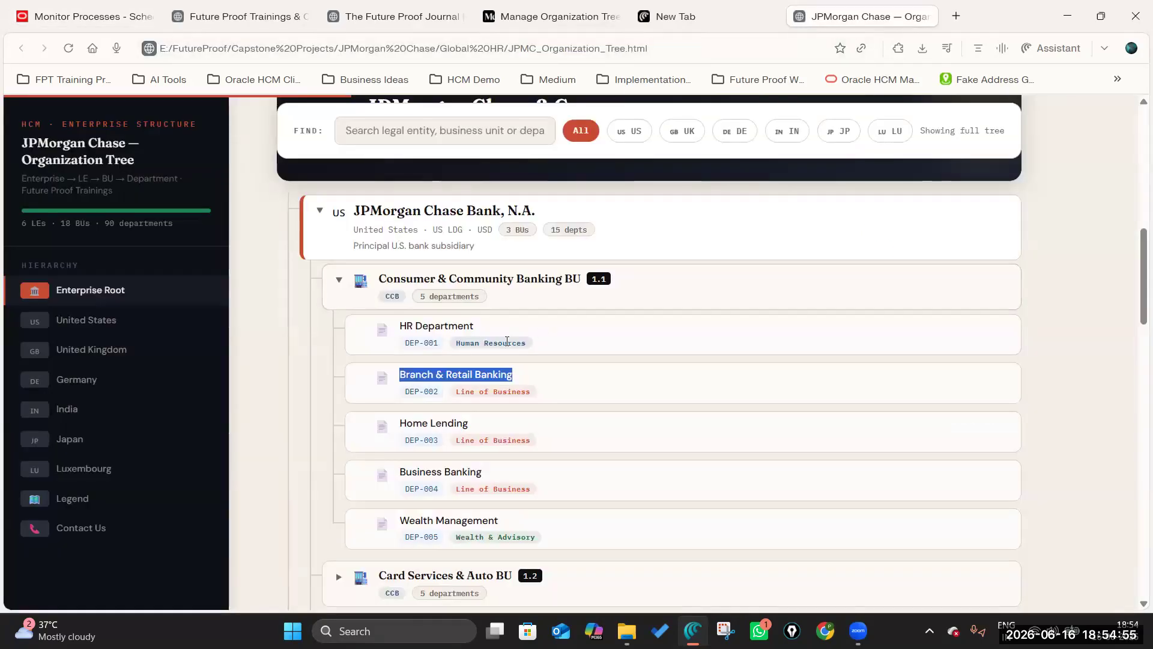
Step: Examine the legal entities and their business units in the JPMorgan Chase organization tree, from the United States to India
click(338, 279)
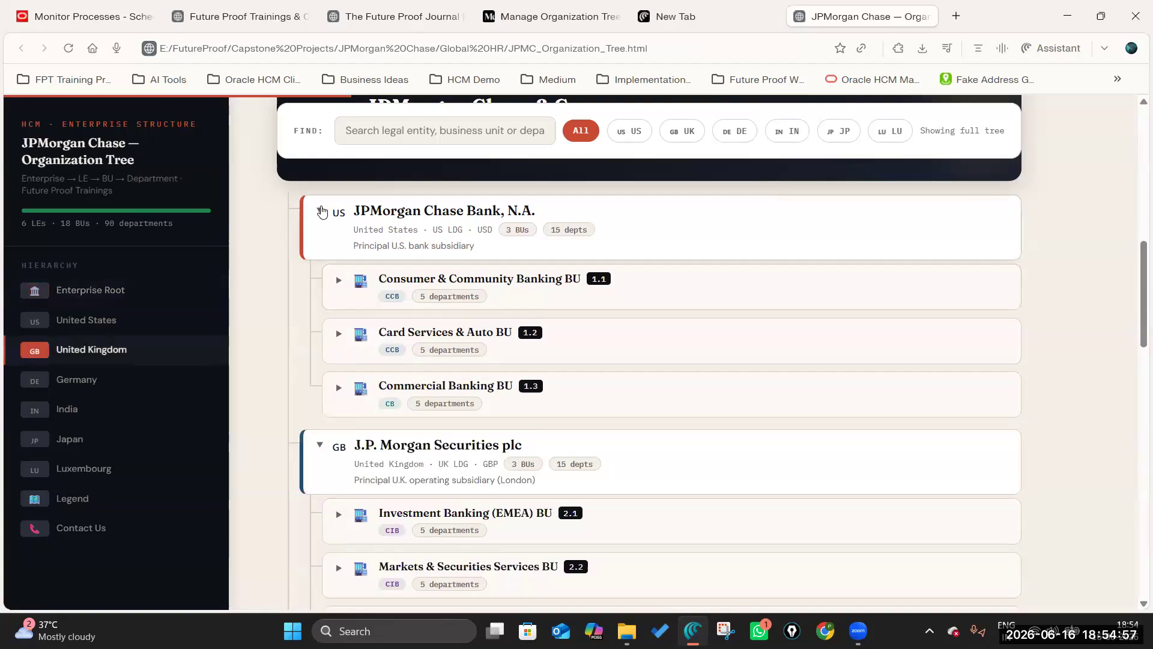
click(320, 210)
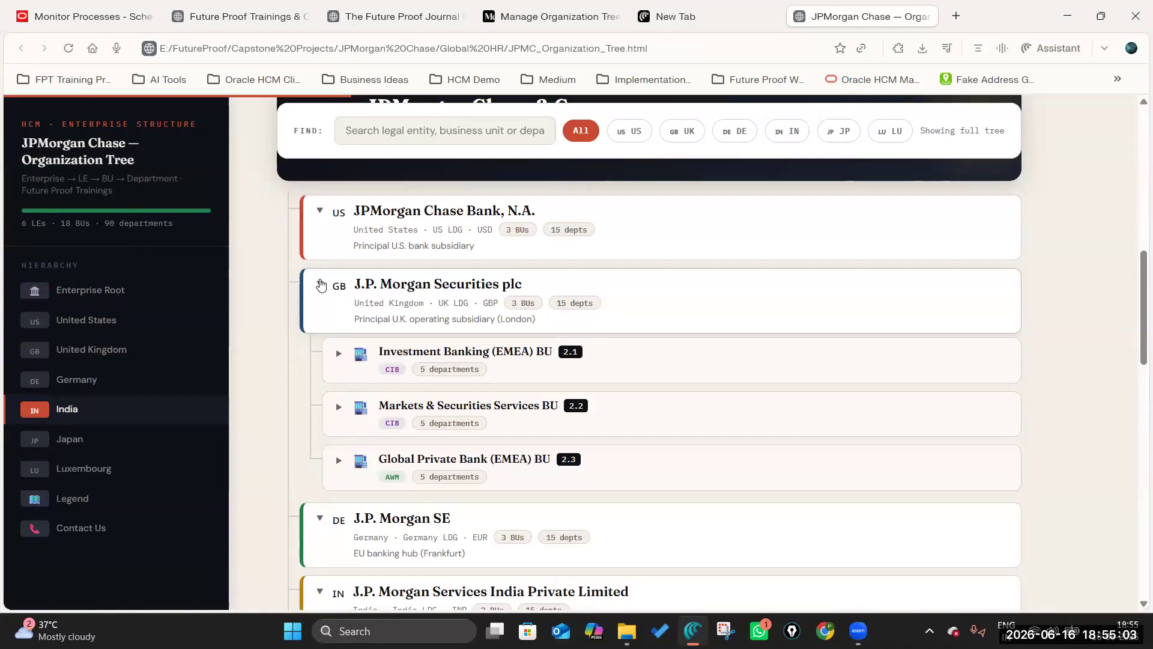
scroll(360, 360, down, 5)
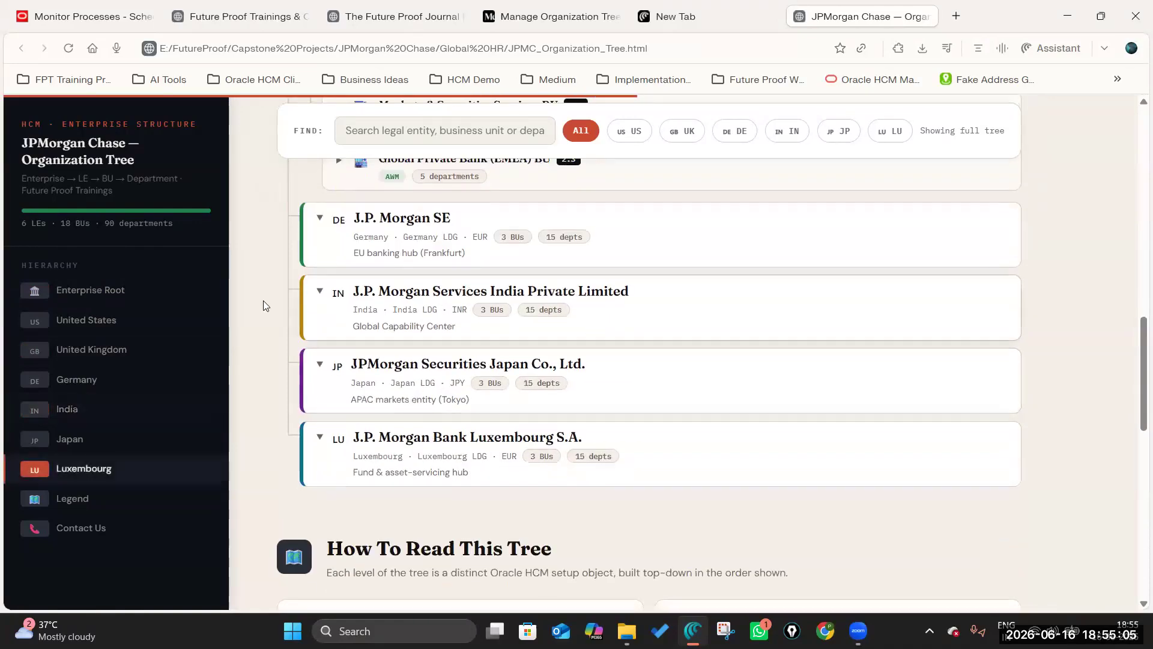
click(321, 293)
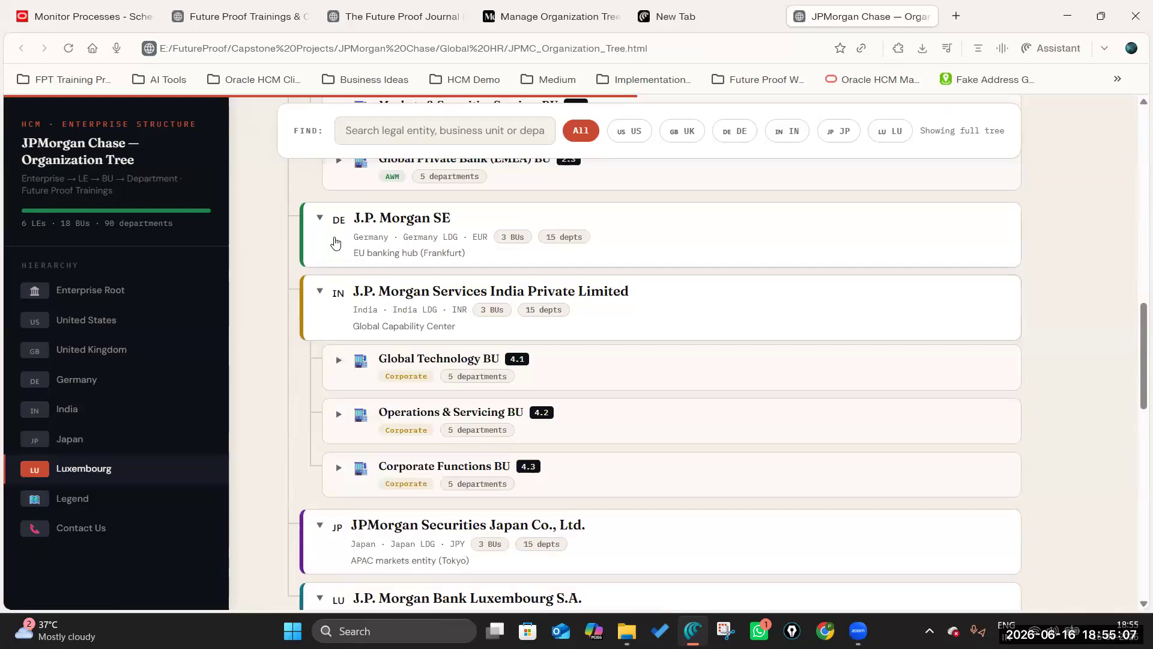
scroll(415, 254, up, 1)
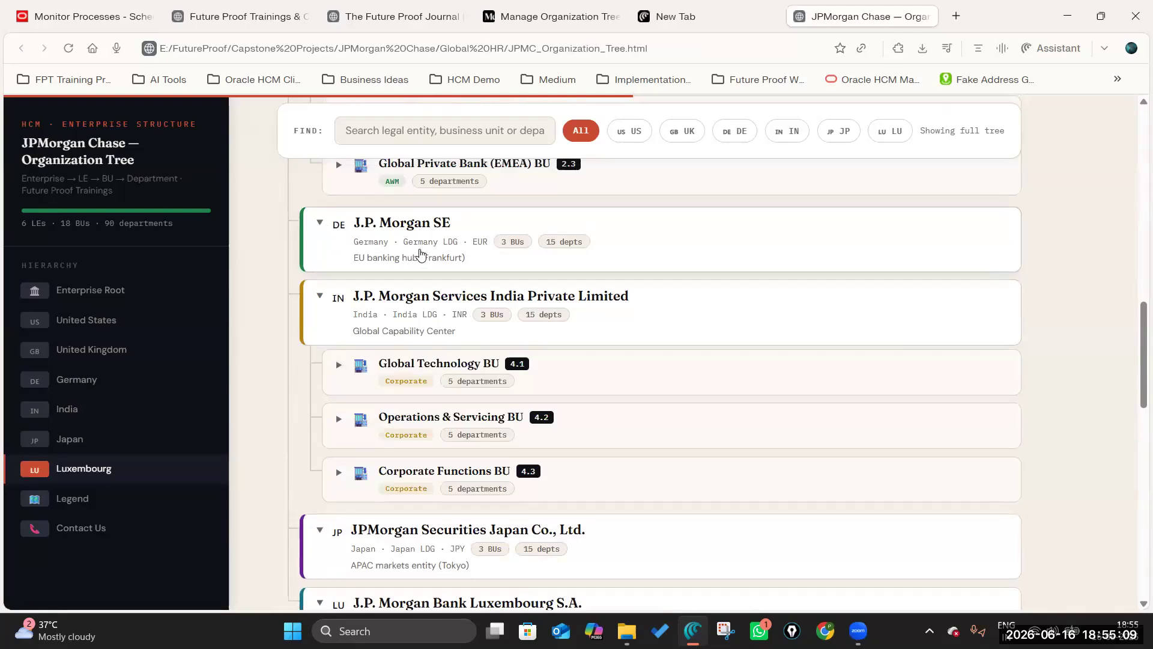
scroll(415, 254, up, 2)
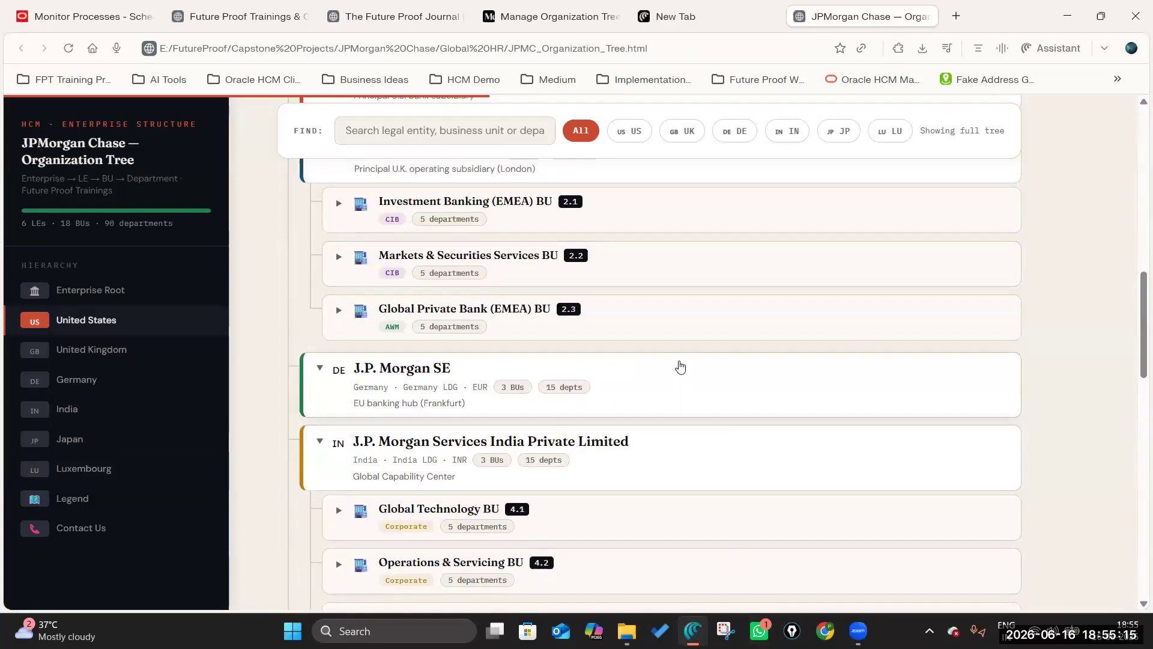
scroll(680, 367, up, 3)
scroll(680, 368, down, 5)
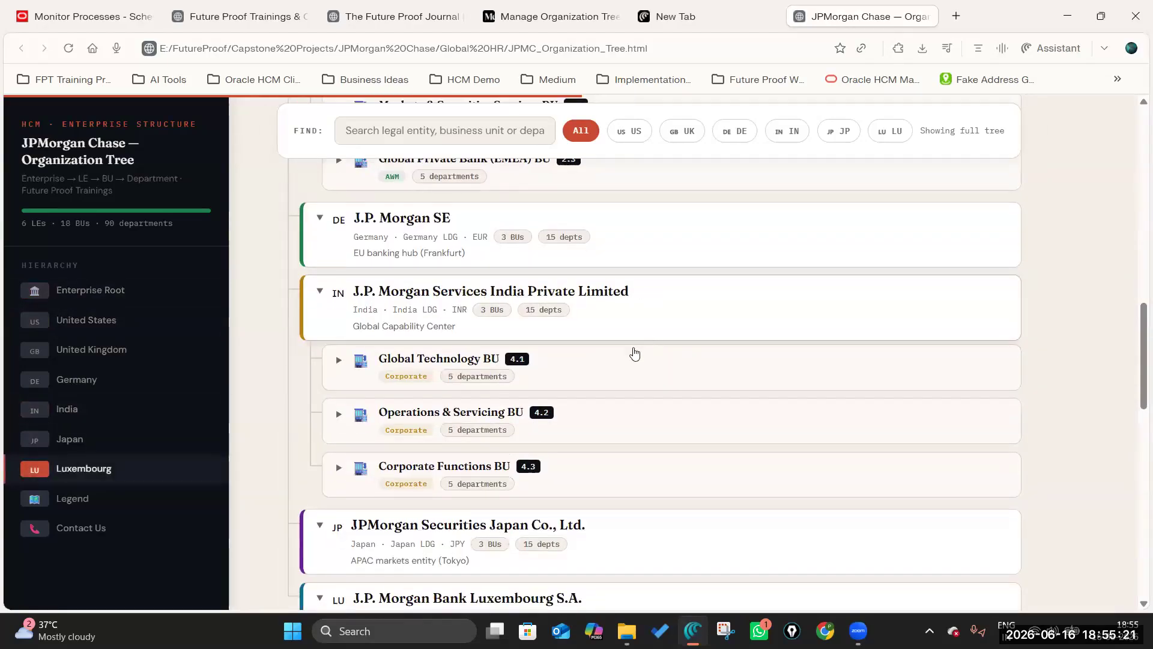
scroll(653, 344, down, 2)
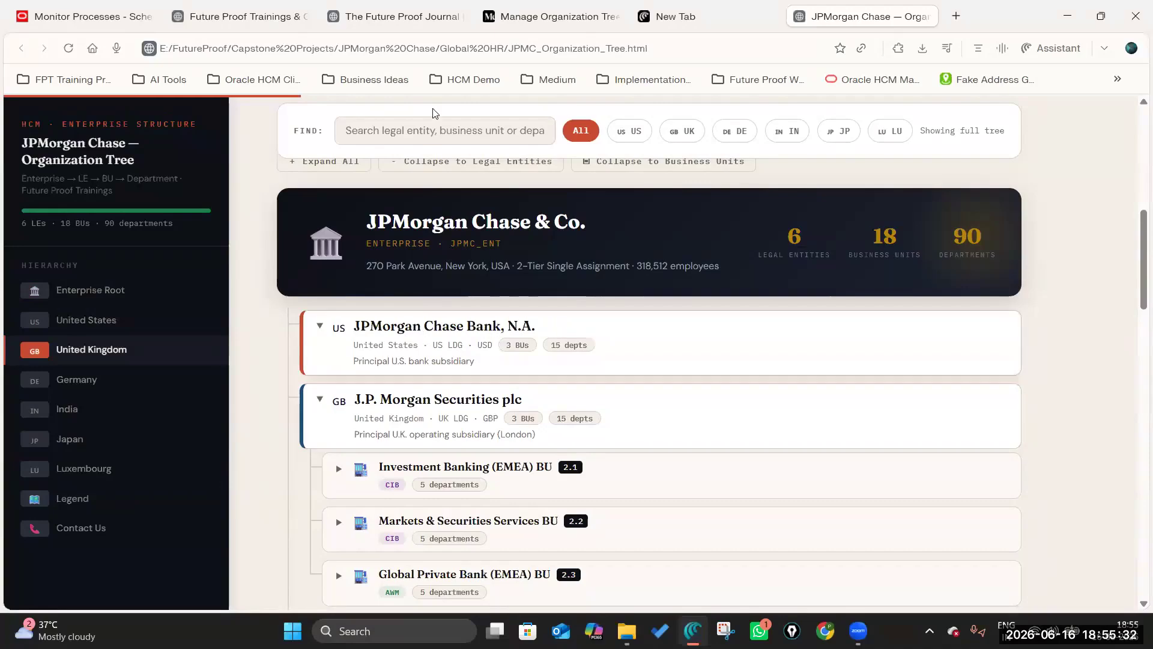
Step: Return to Oracle and reload the Scheduled Processes page to check on the Regenerate Data Security Grants process
click(94, 20)
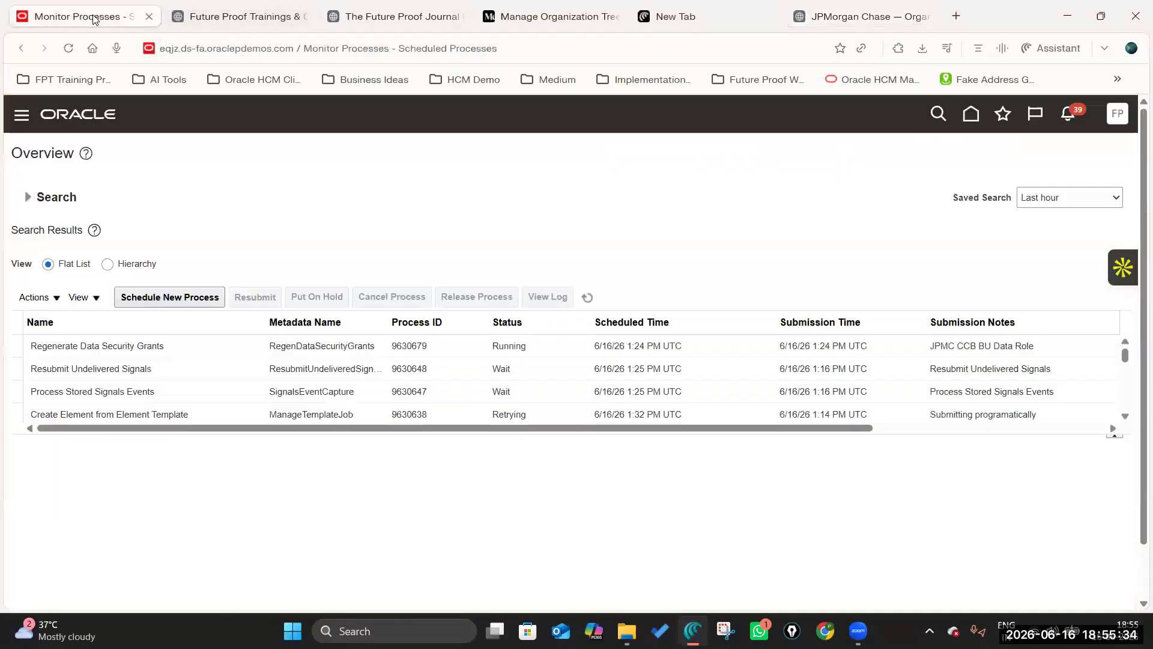
click(159, 47)
key(Return)
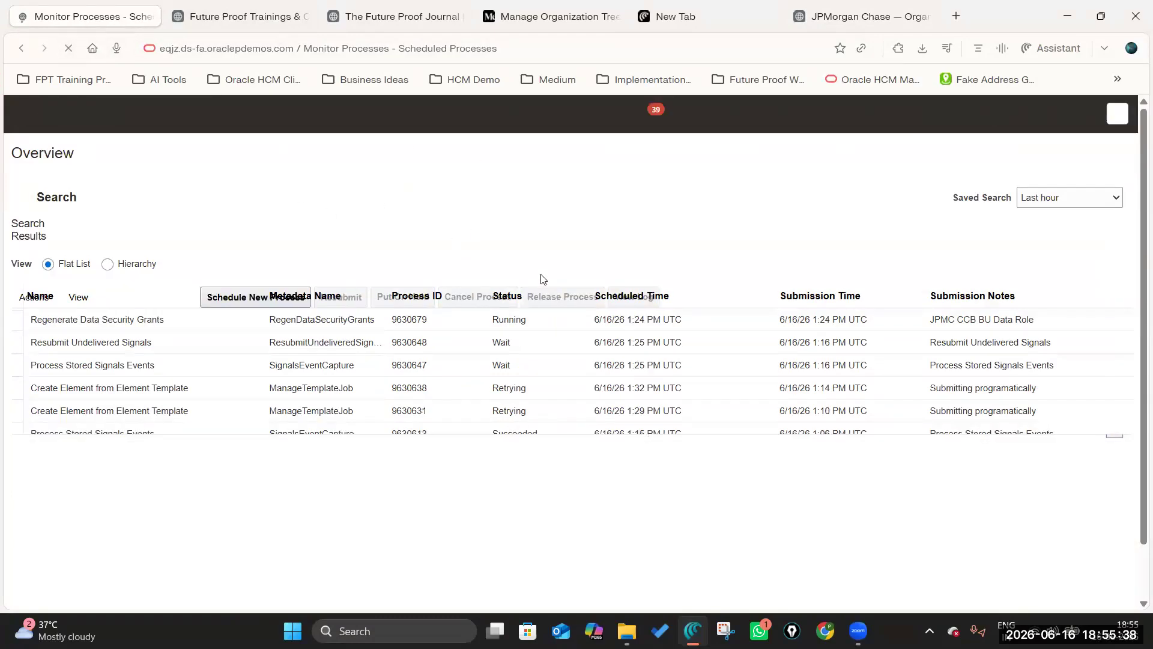
Step: Review the JPMorgan Chase organization tree from the enterprise overview down to the Consumer & Community Banking BU's departments
click(897, 22)
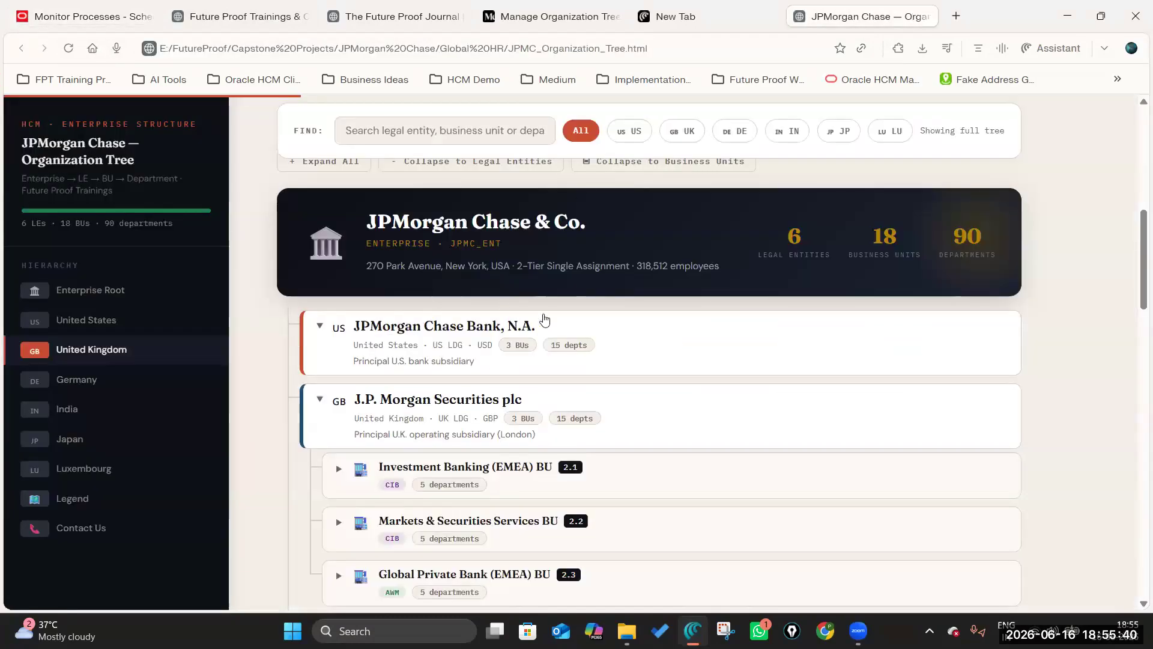
scroll(621, 331, down, 4)
scroll(621, 330, up, 6)
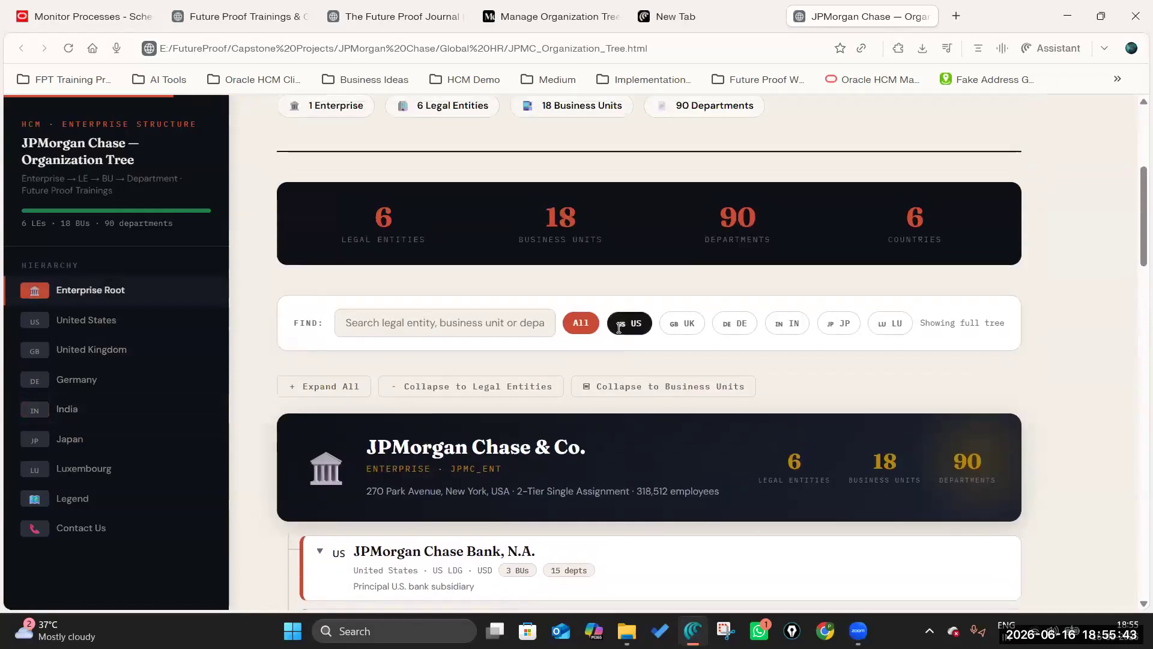
scroll(607, 556, up, 5)
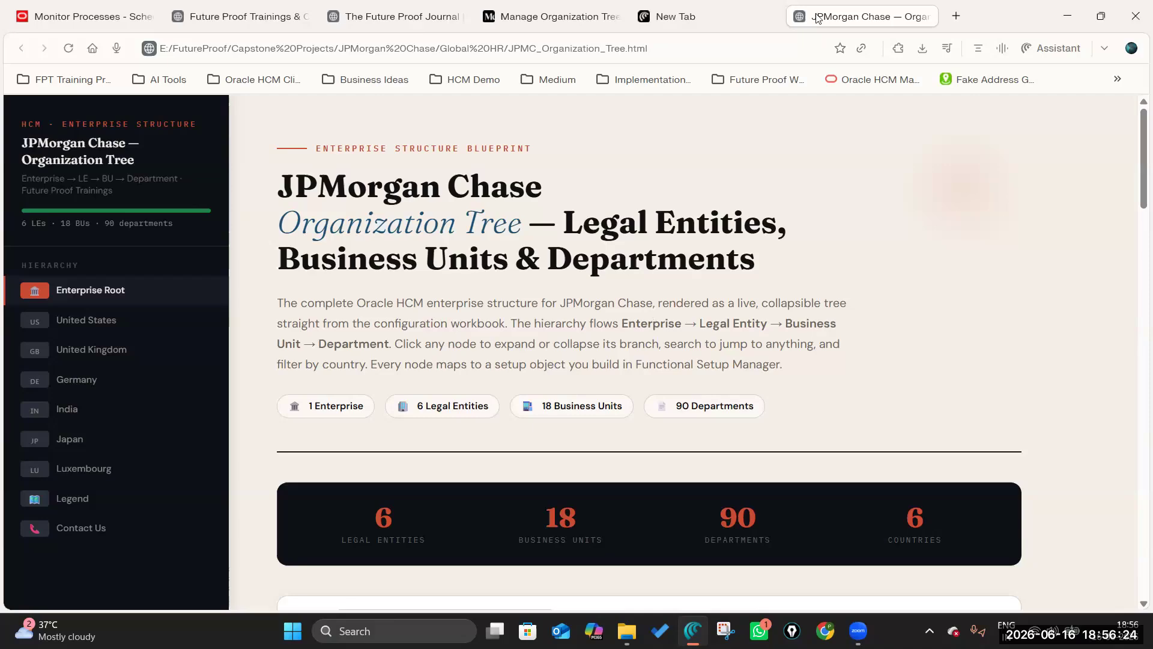
scroll(340, 303, down, 12)
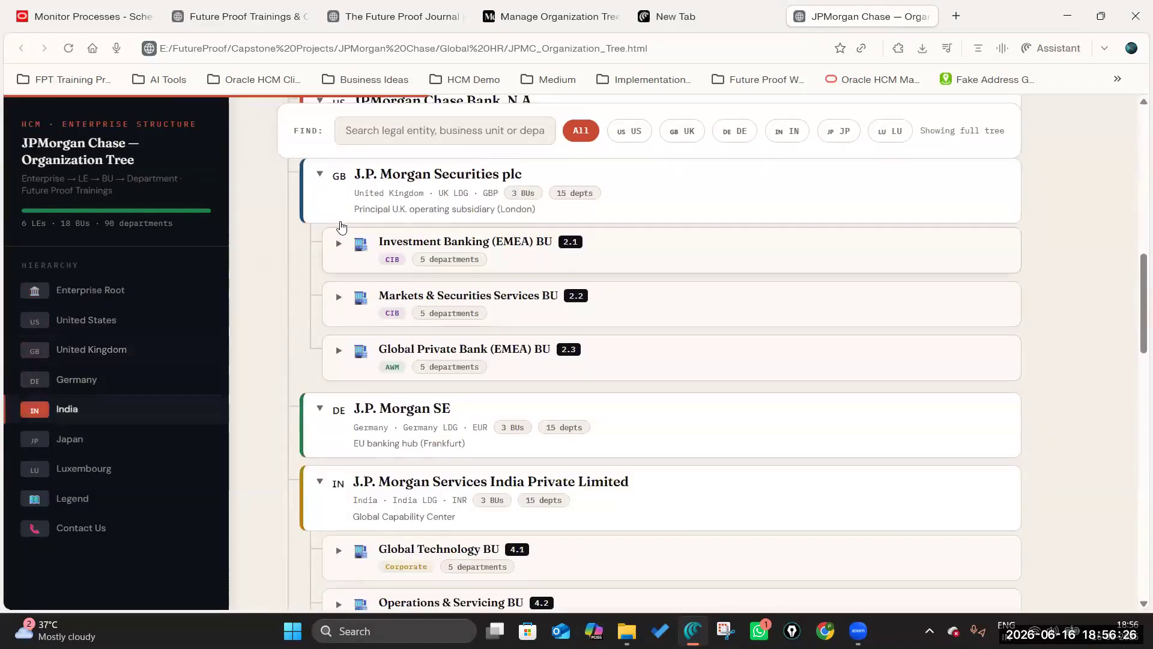
scroll(340, 303, up, 1)
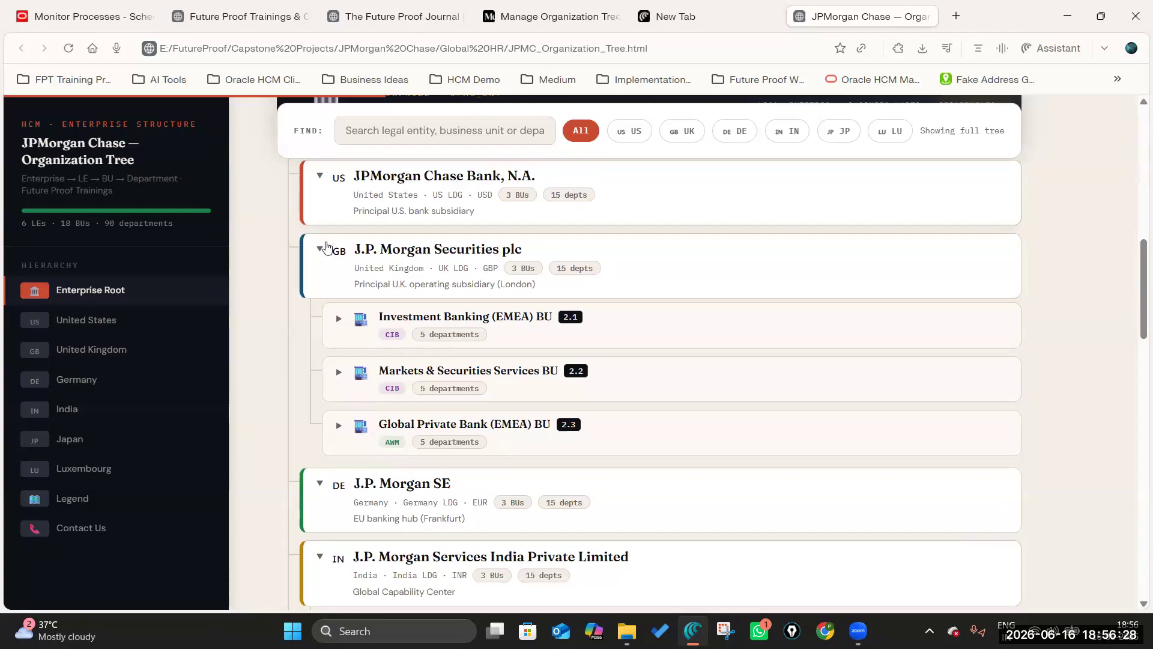
click(319, 251)
click(320, 176)
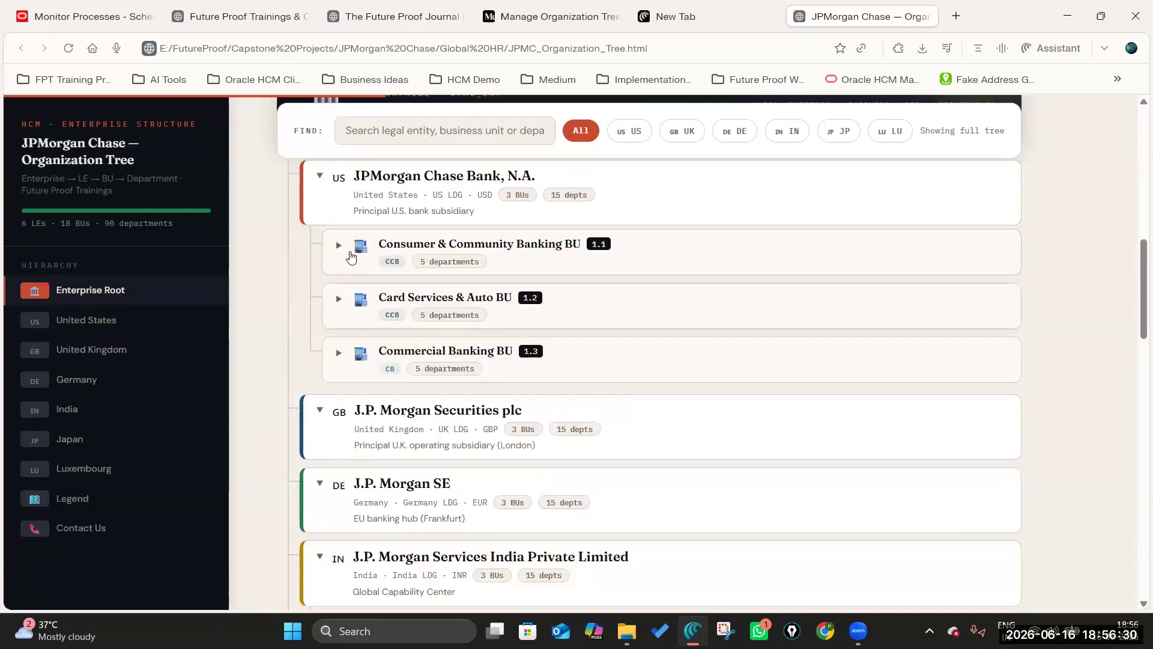
click(341, 248)
triple_click(485, 329)
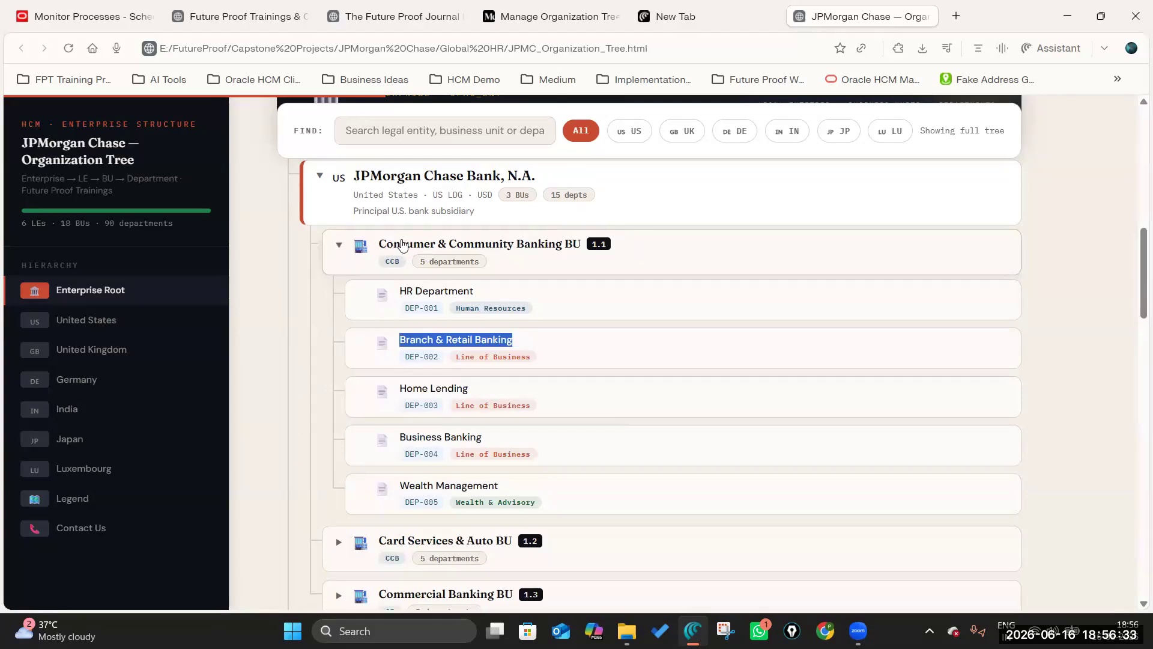
Step: Review the departments under the Consumer & Community Banking BU of JPMorgan Chase Bank, N.A., highlighting the HR Department
scroll(555, 286, up, 2)
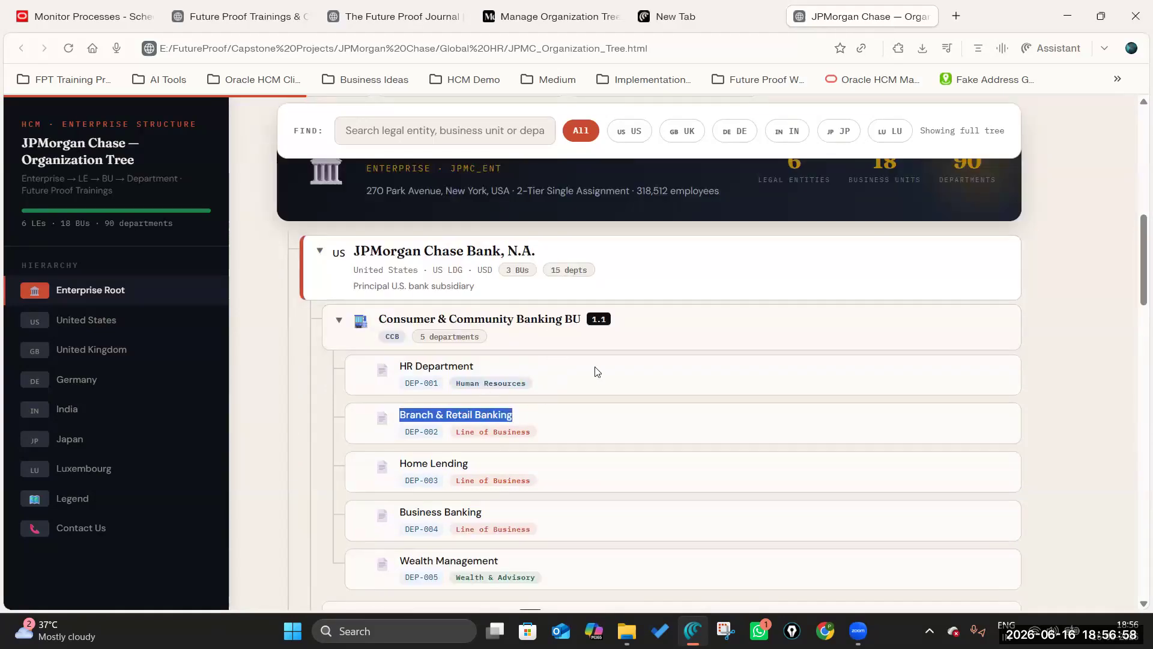
scroll(598, 383, down, 2)
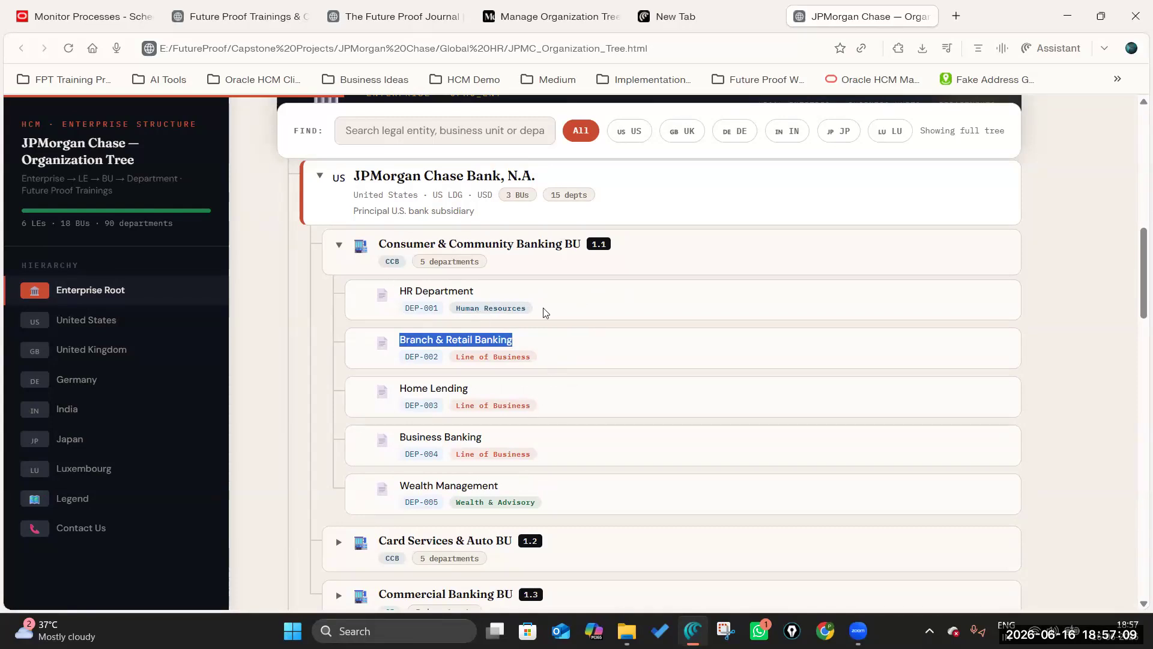
click(624, 298)
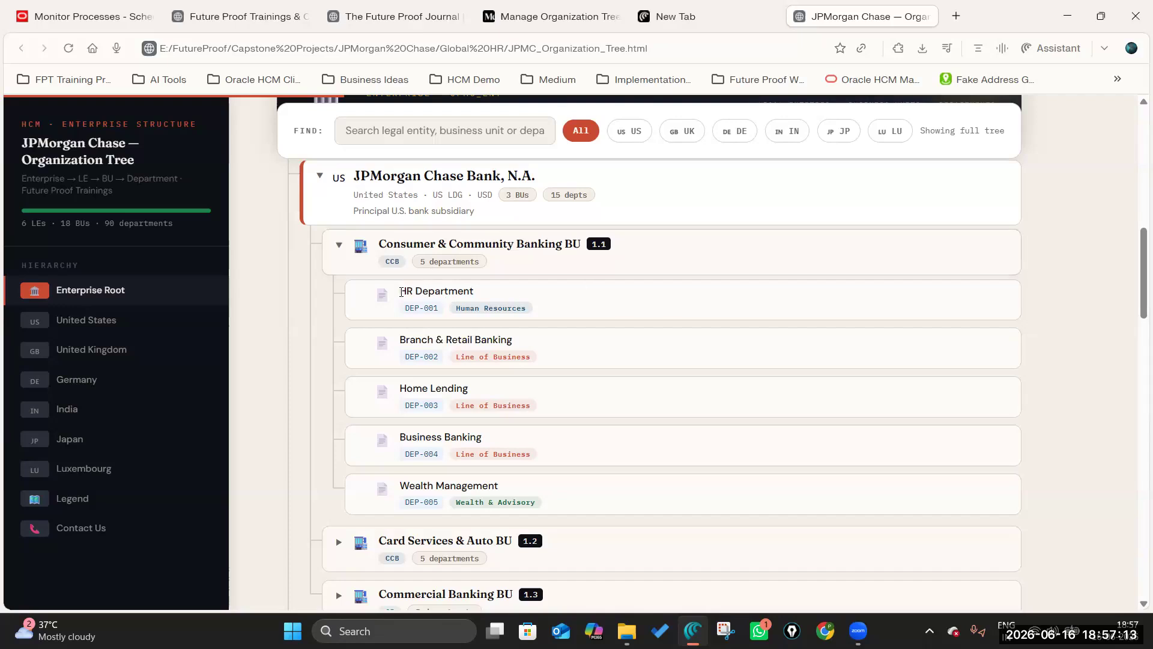
triple_click(478, 295)
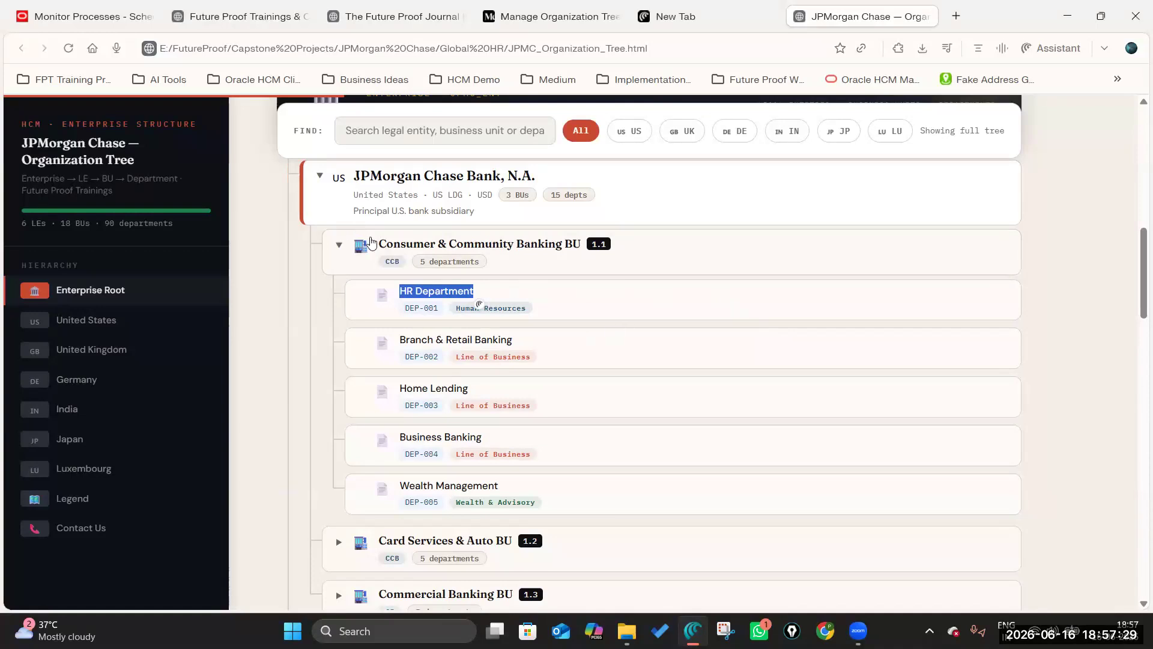
click(630, 304)
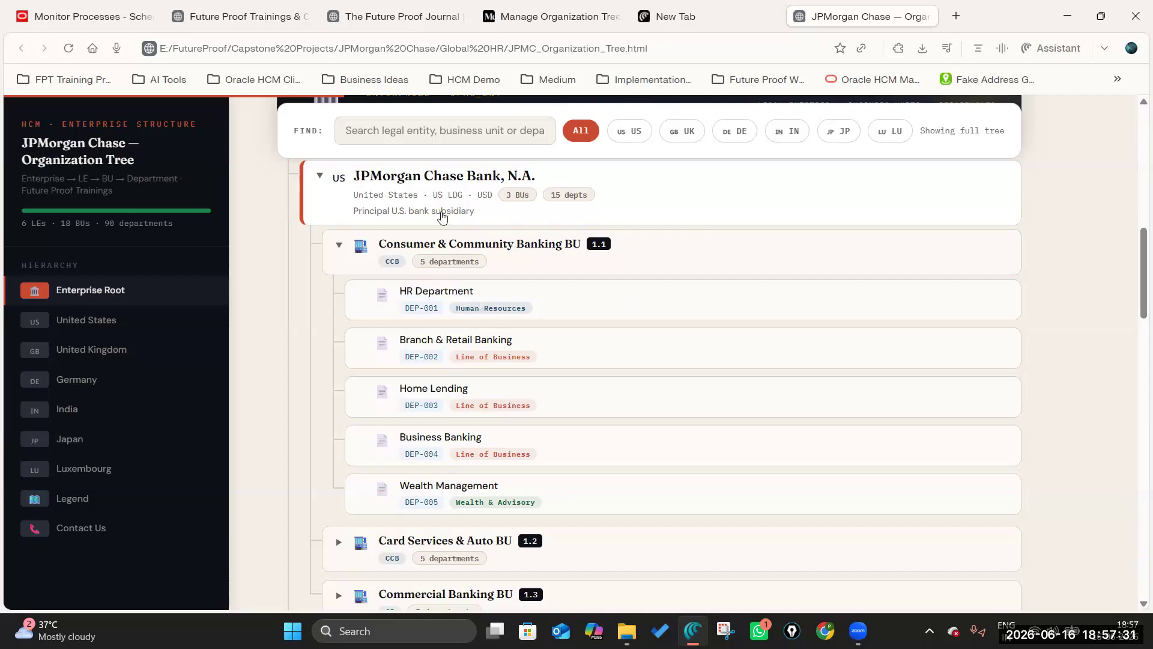
scroll(559, 387, down, 2)
scroll(559, 387, up, 2)
Step: Switch to the Medium article on managing organization trees and skim from the Organization Tree Uses section back to its introduction
click(84, 17)
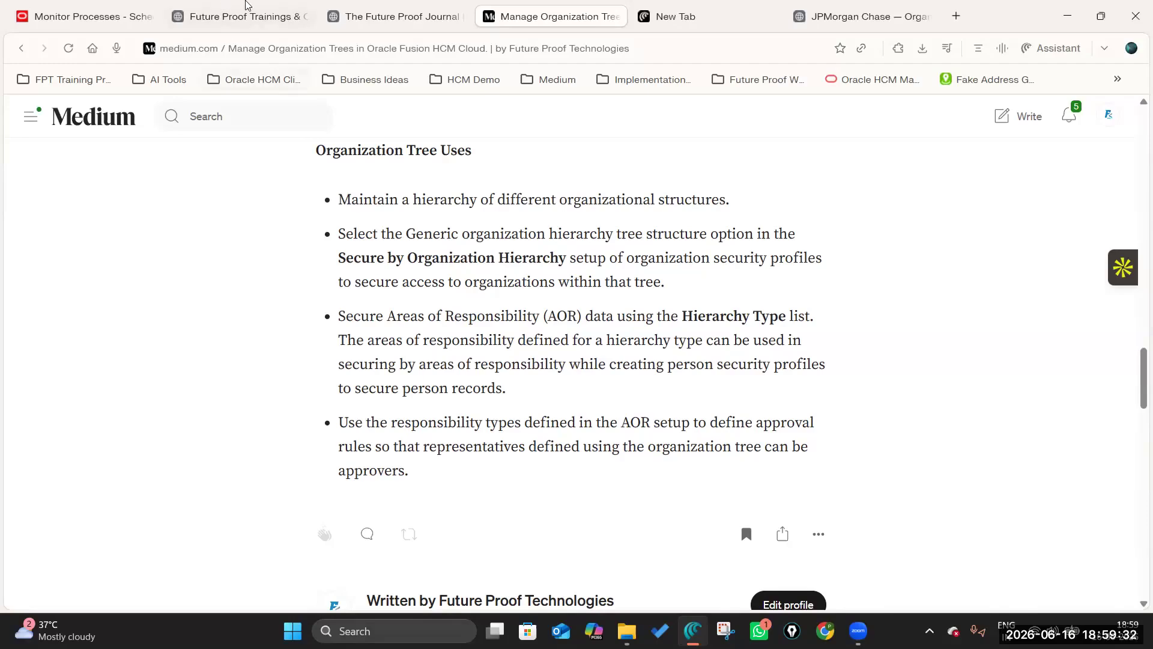
scroll(435, 259, up, 12)
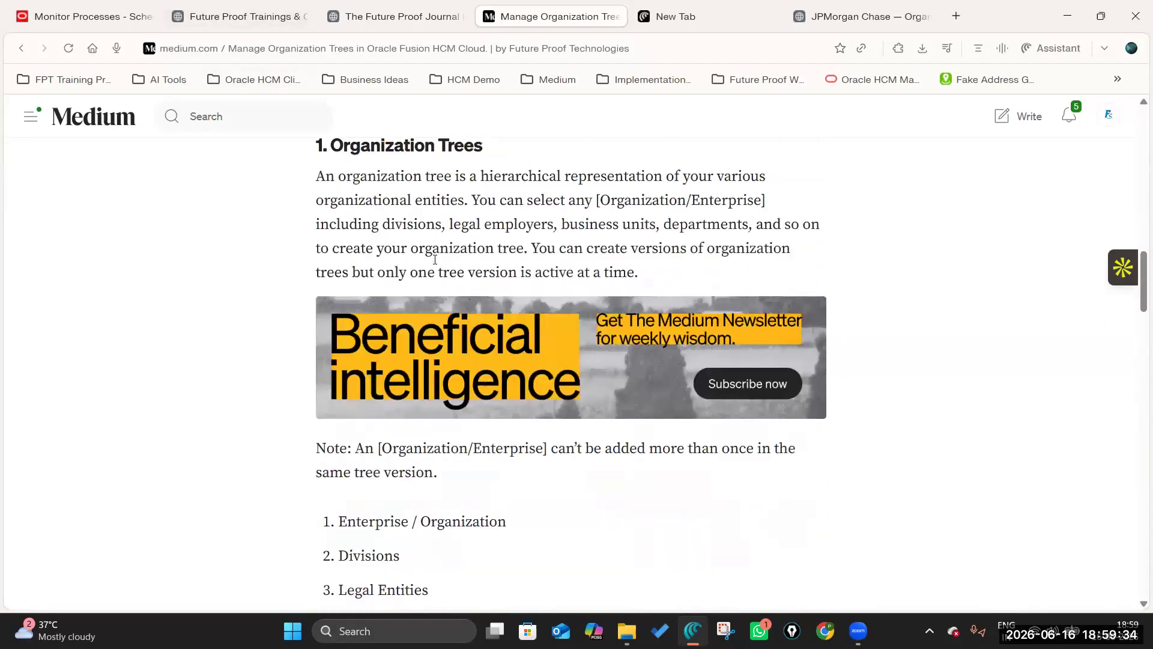
scroll(435, 259, up, 10)
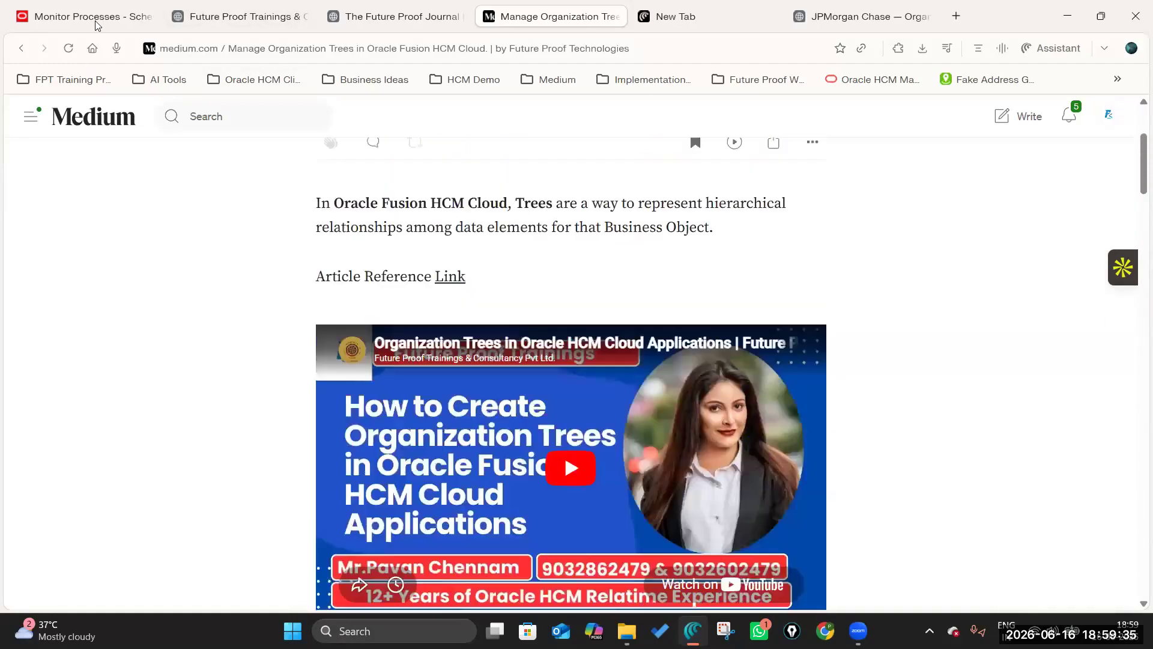
Step: Check the Scheduled Processes list in Oracle, and return to the JPMorgan Chase organization tree page
key(ctrl+1)
mouse_move(256, 19)
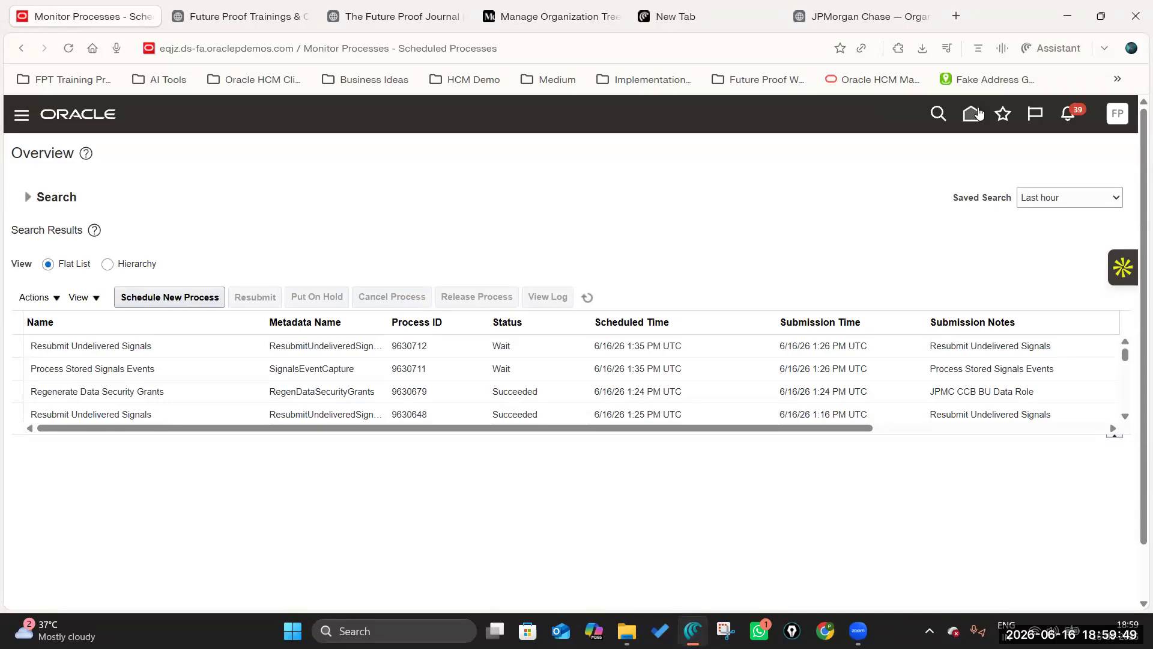
key(ctrl+shift+Tab)
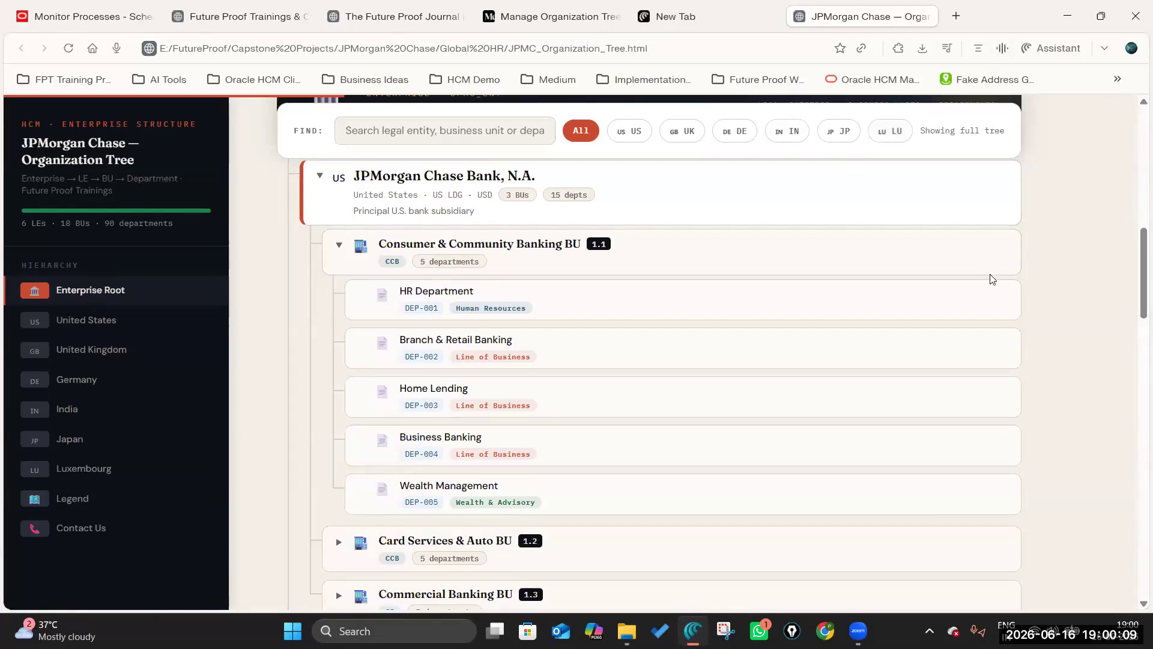
scroll(946, 291, up, 4)
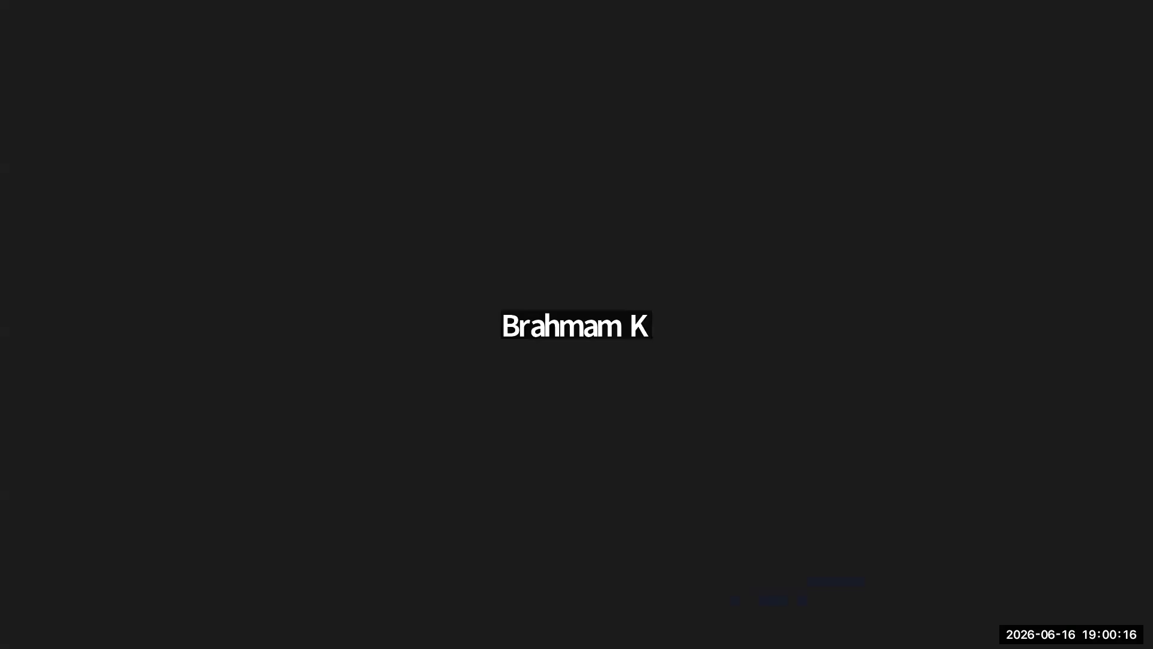